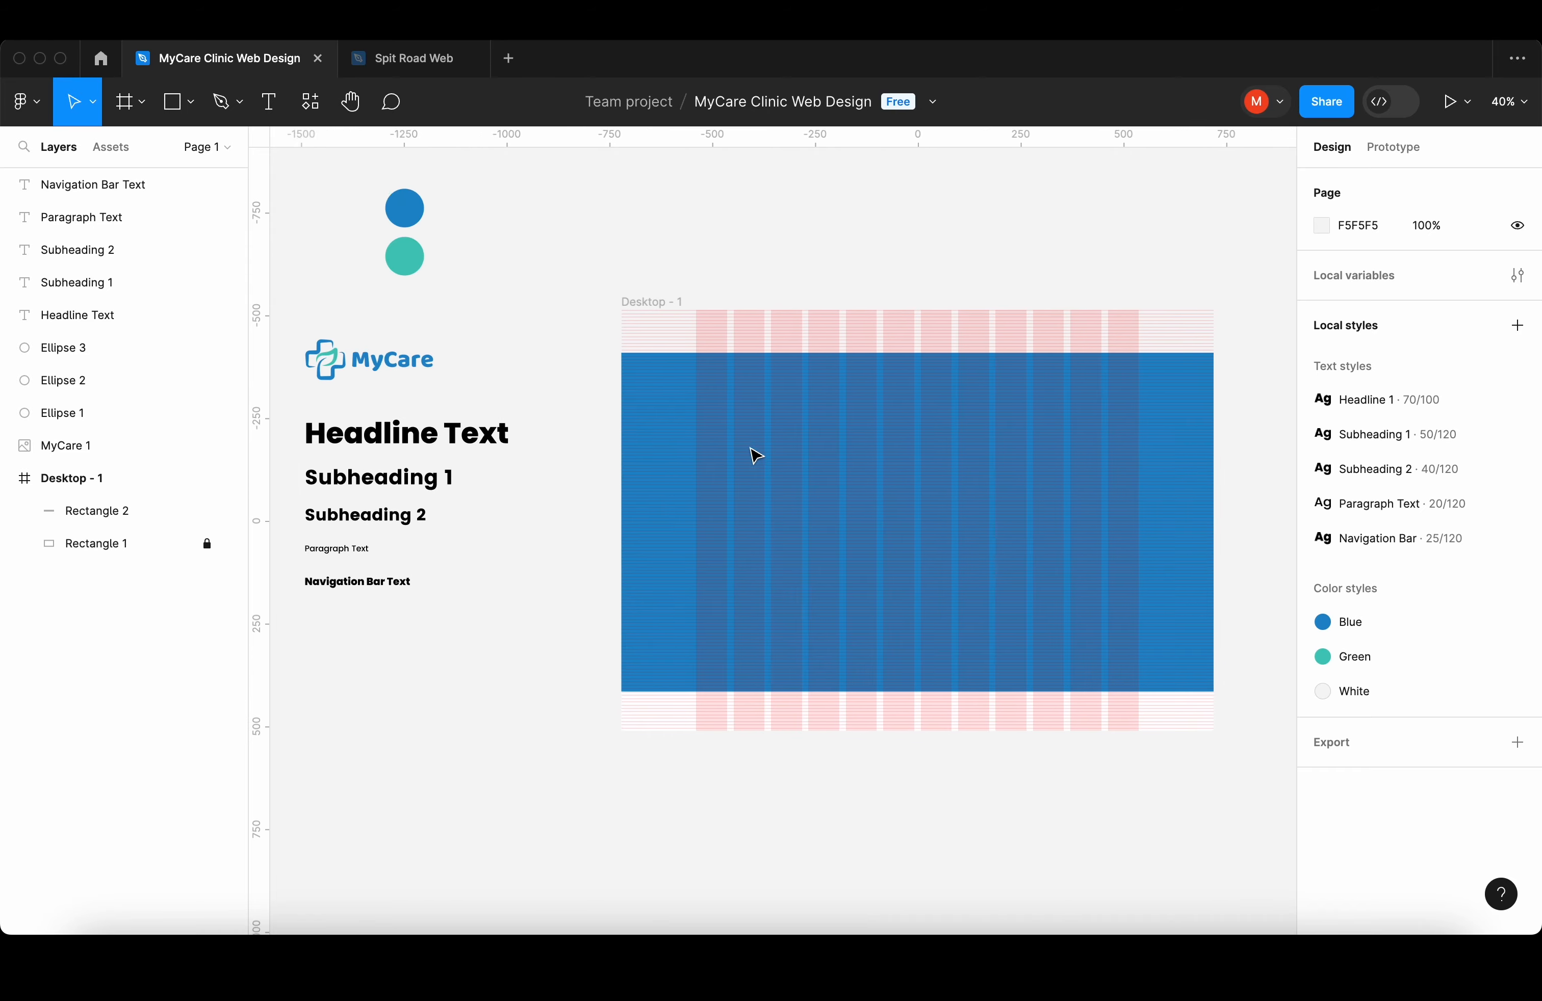
- Move the MyCare logo into the white header of the Desktop - 1 frame, starting at the first grid column
drag(476, 391, 842, 398)
scroll(879, 456, up, 5)
scroll(825, 475, up, 2)
drag(958, 435, 705, 369)
click(839, 380)
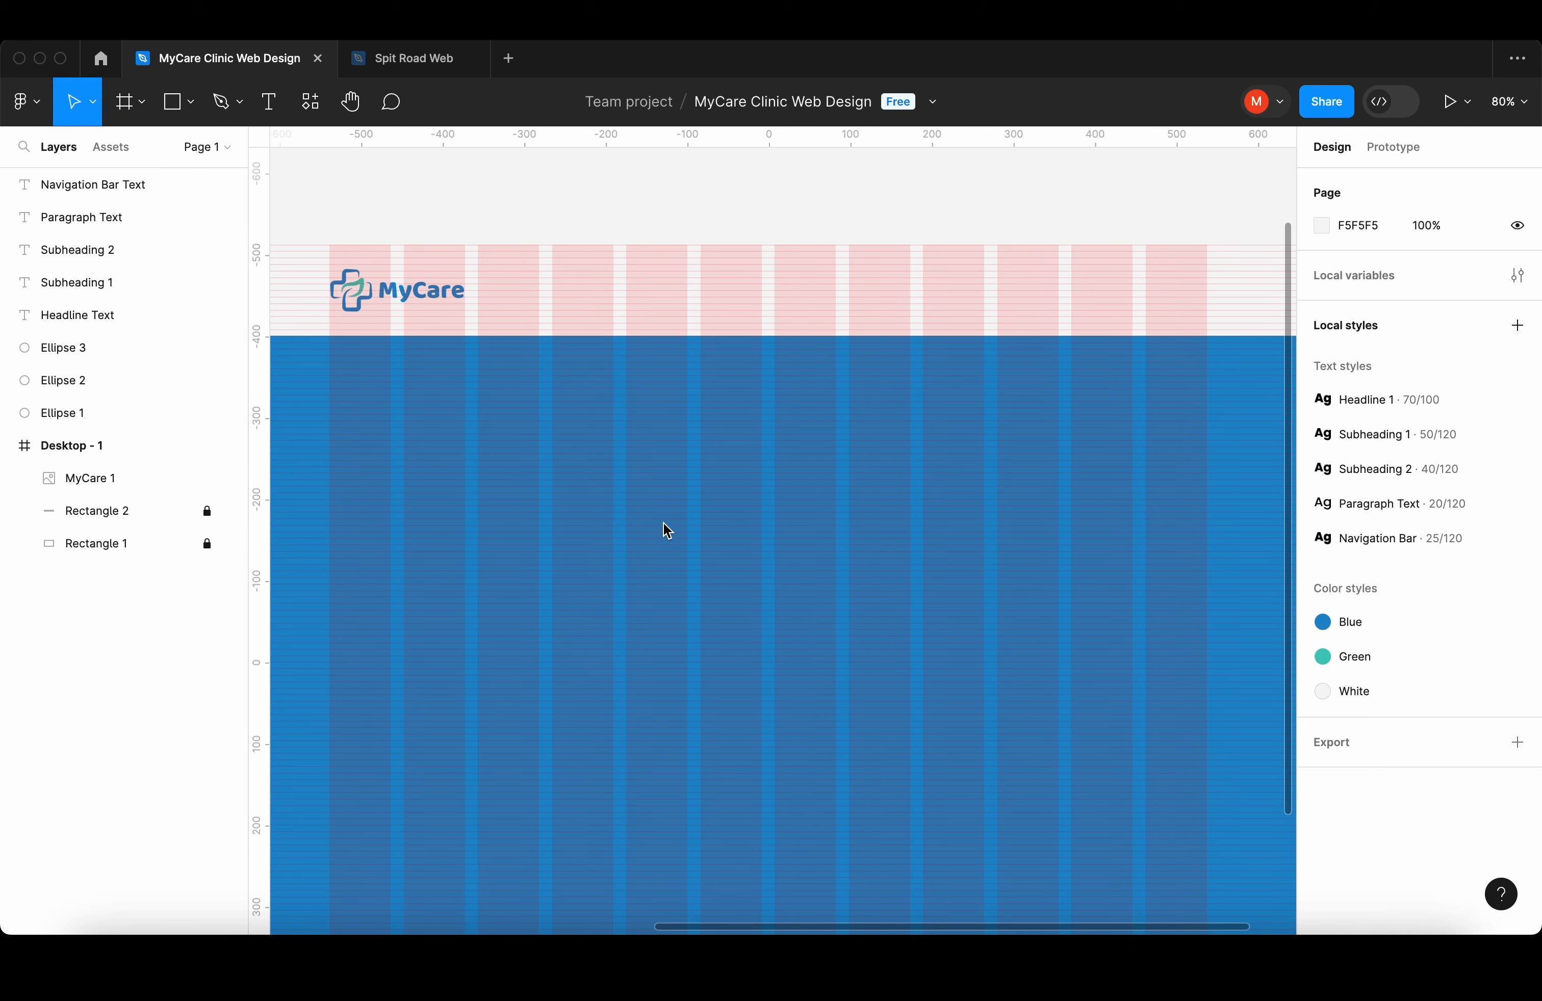
- Add a "Home" text on the blue area of the frame using the Navigation Bar text style
key(t)
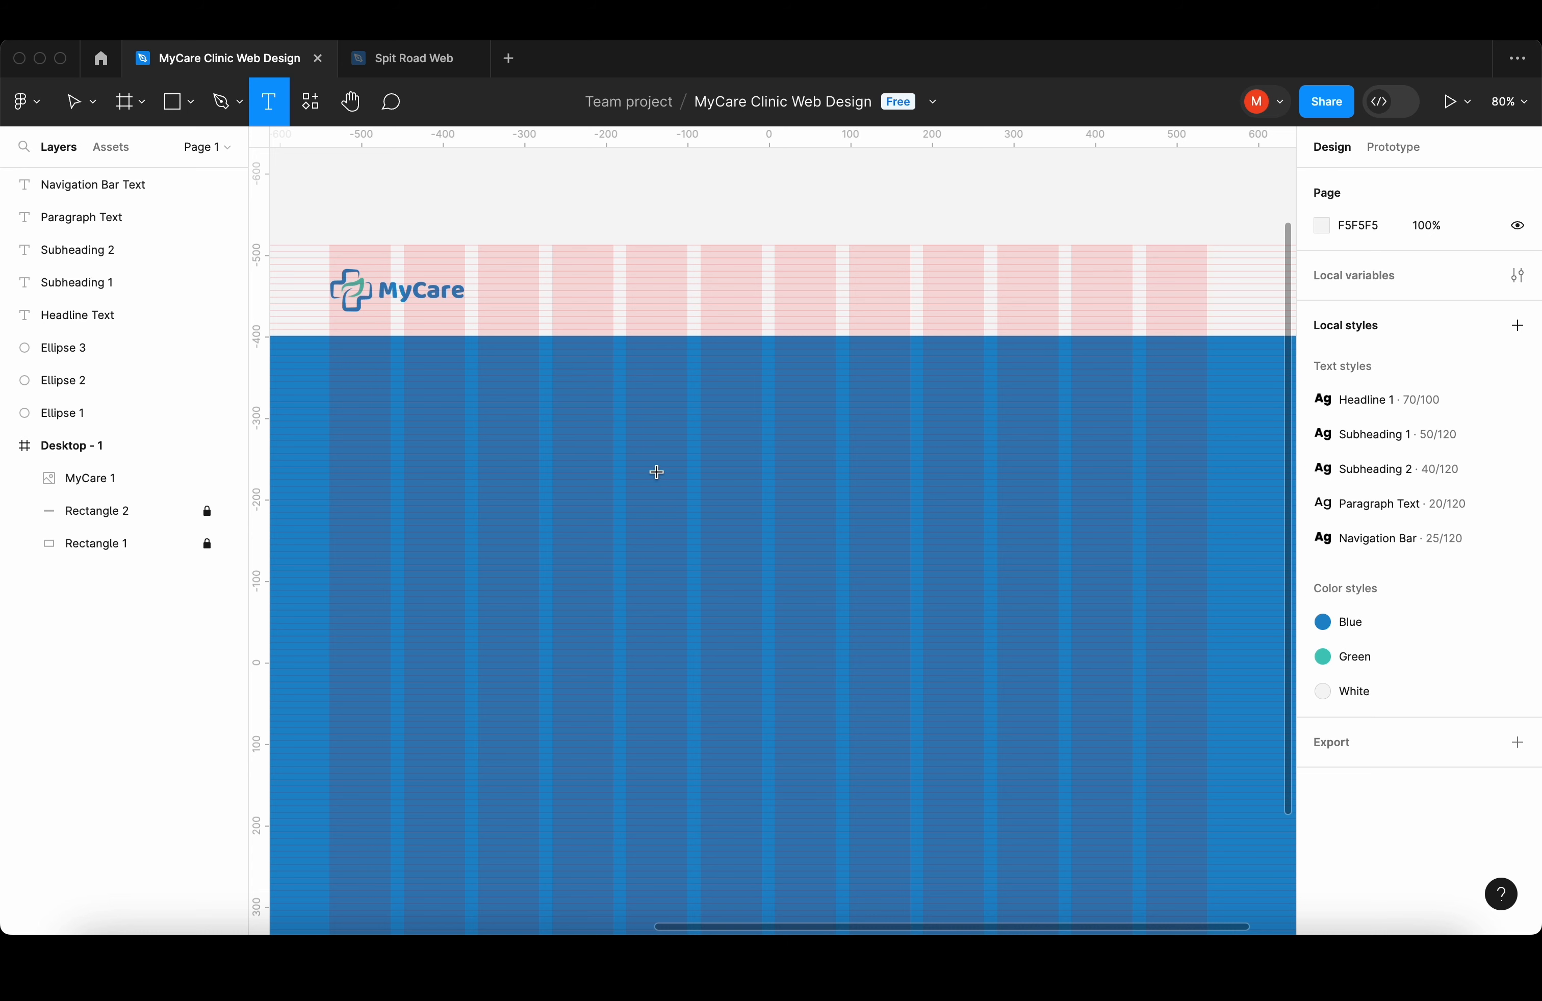
click(656, 473)
text(Home)
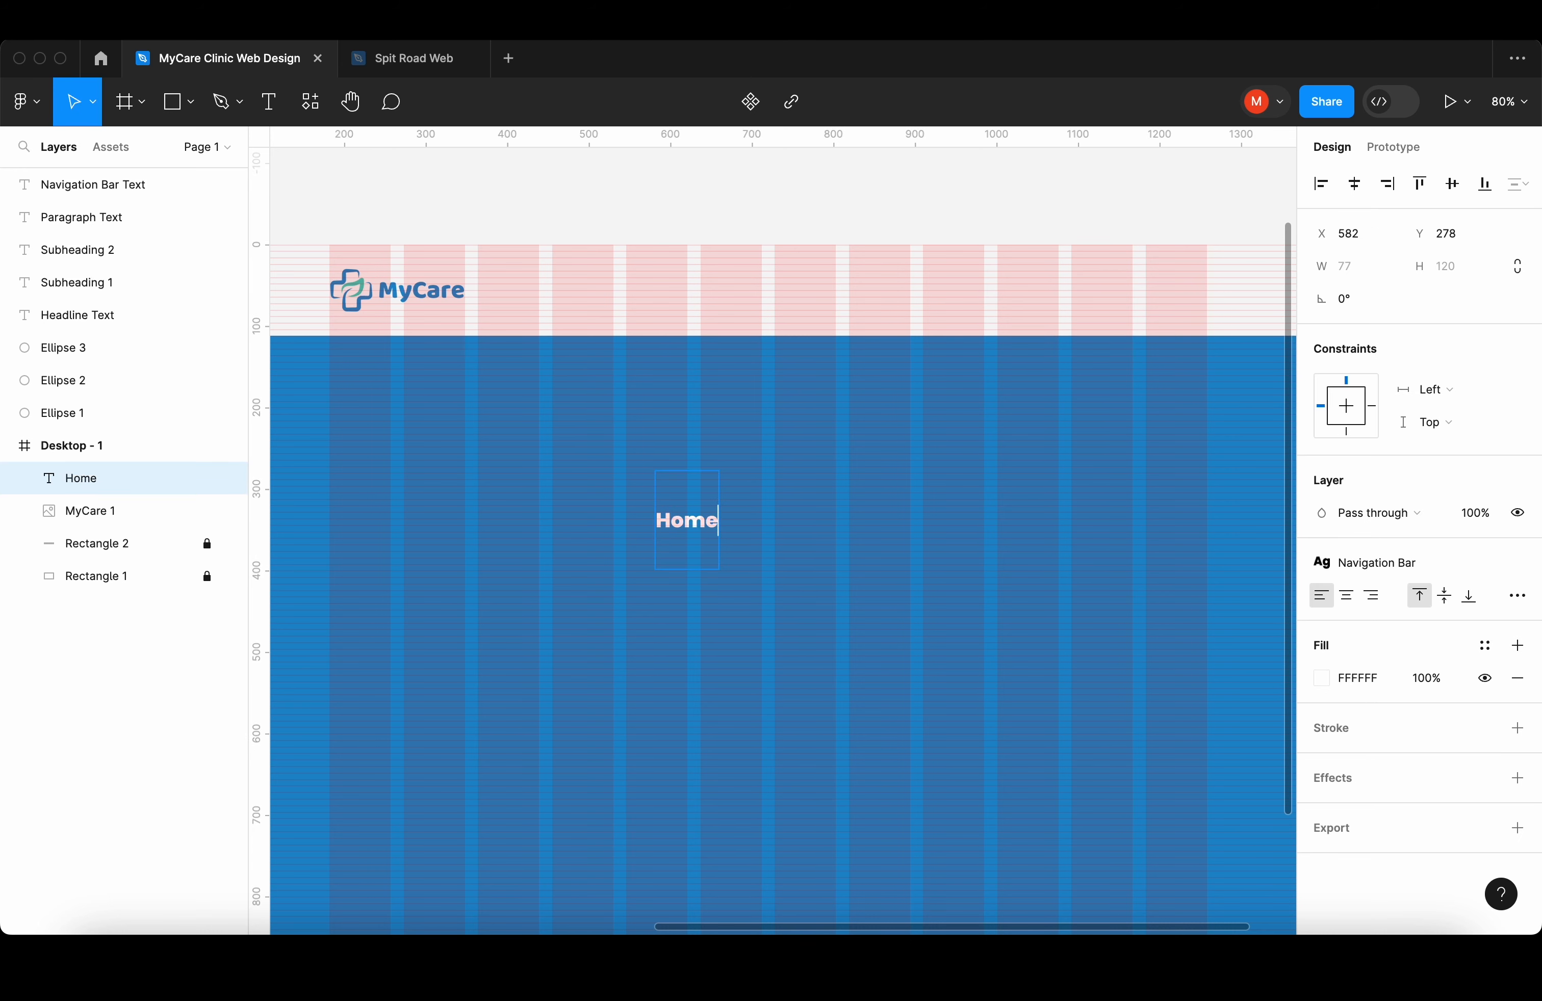
key(Escape)
drag(714, 519, 719, 501)
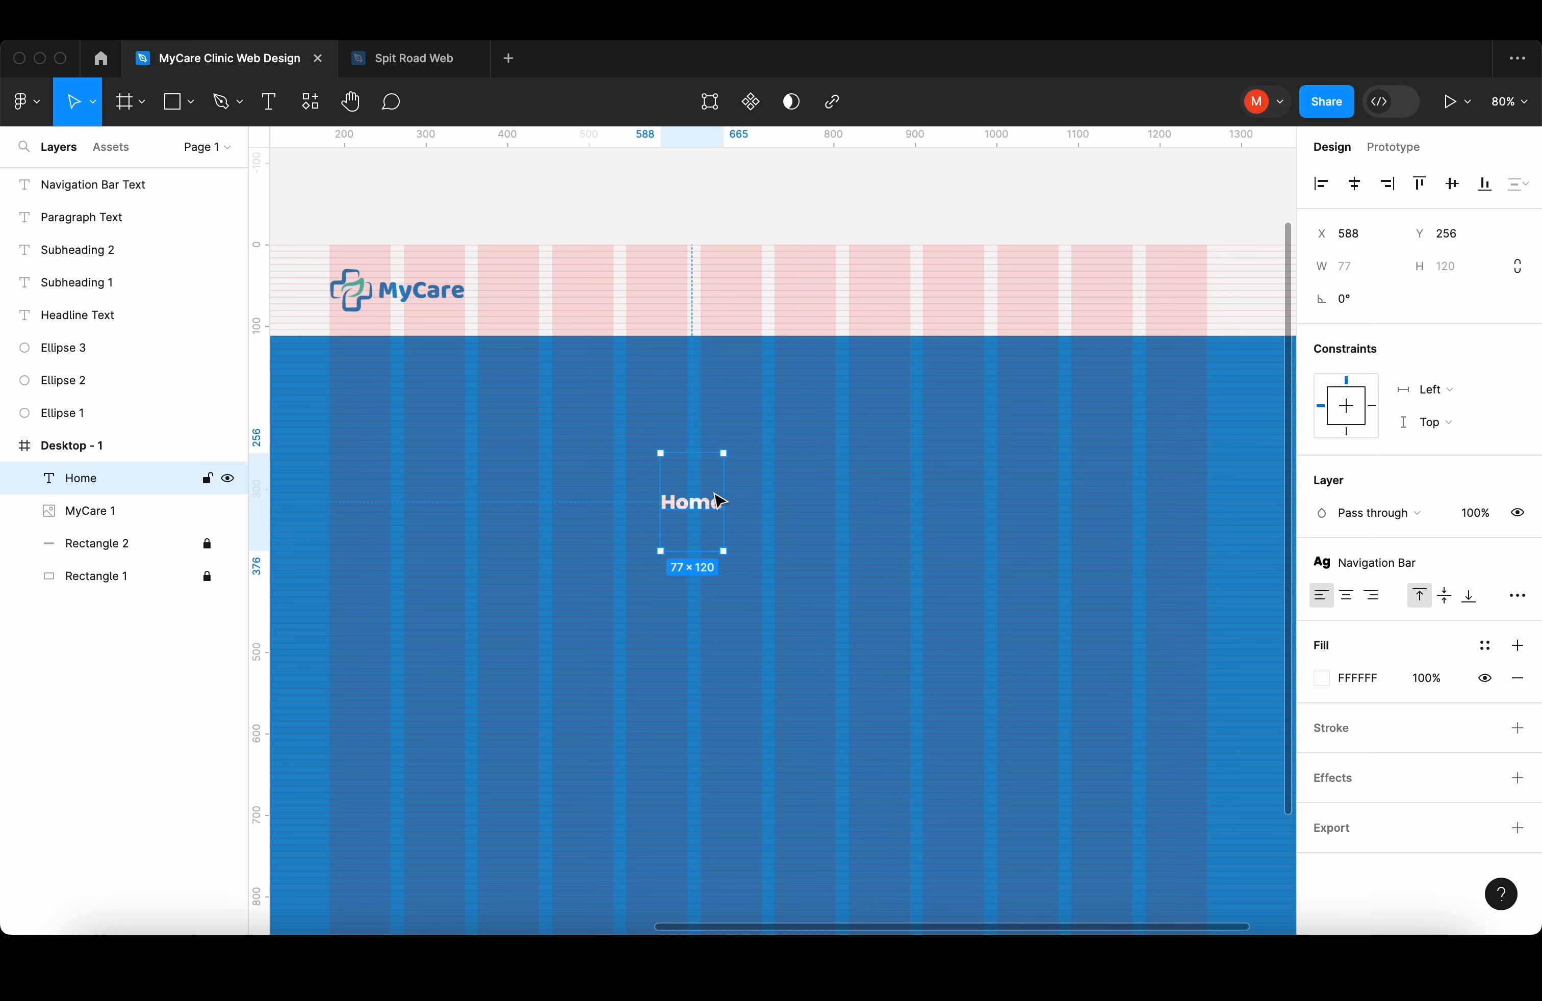
click(1365, 563)
click(1376, 814)
click(1003, 586)
- Move the Home text up into the header in line with the logo and give it the local Blue colour
drag(691, 502, 778, 300)
click(1327, 682)
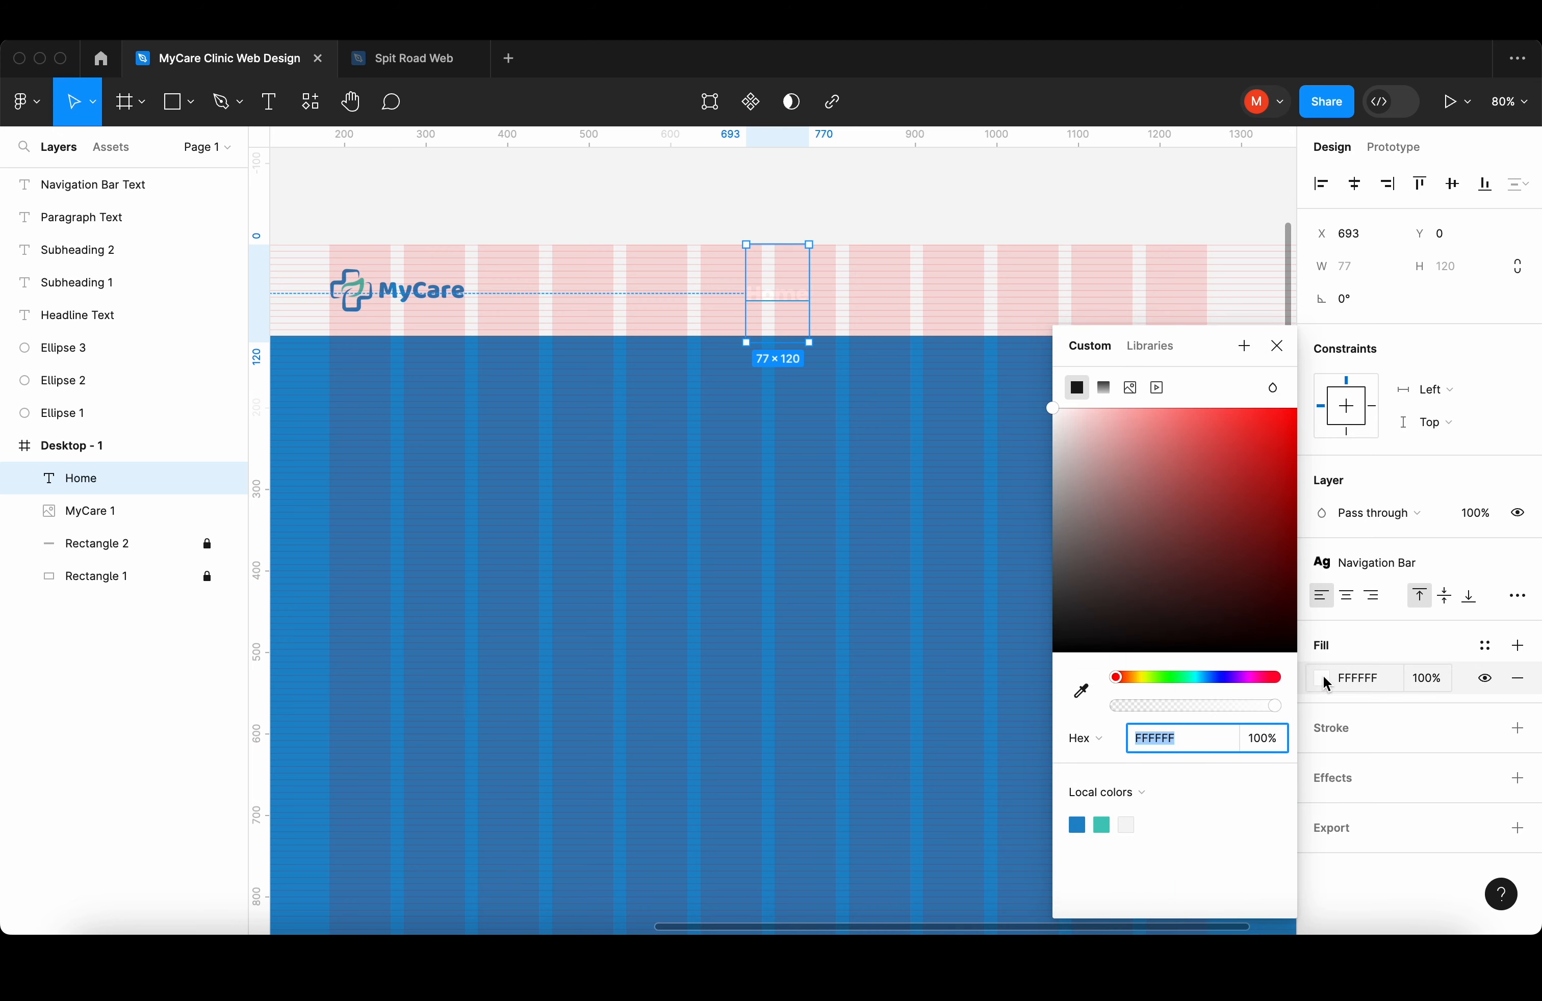
click(1079, 824)
click(842, 433)
scroll(845, 377, right, 3)
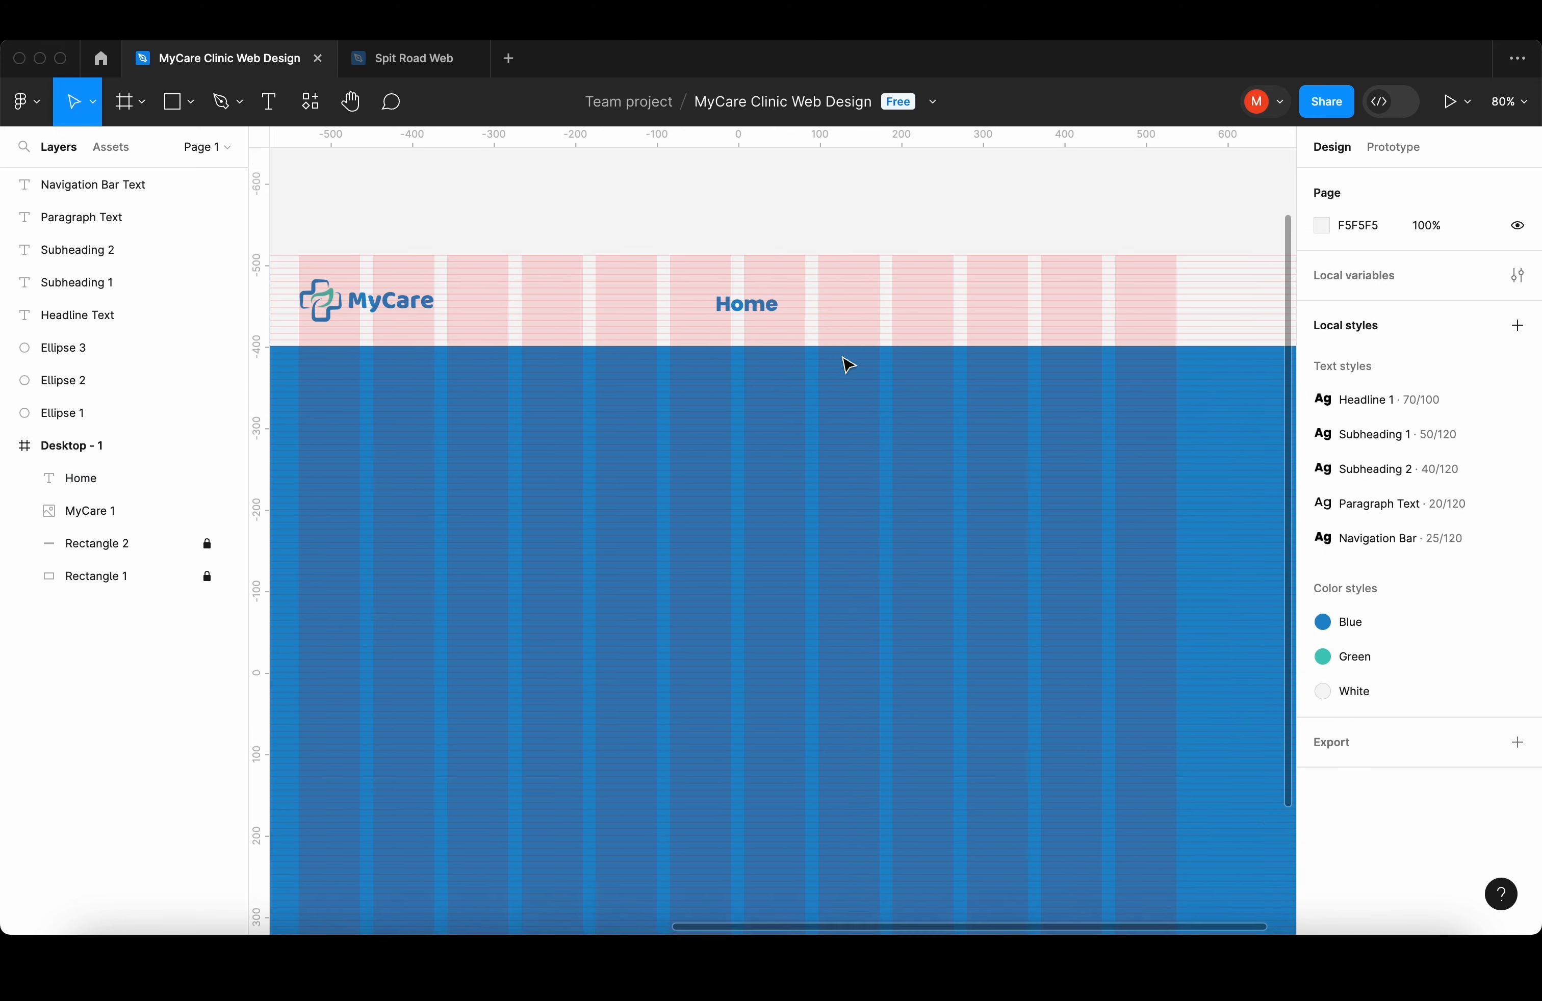
- Duplicate the Home link three times across the header and change the copies to "About", "Services" and "Contact"
scroll(845, 377, up, 2)
drag(664, 376, 913, 382)
double_click(660, 369)
text(About)
key(Escape)
double_click(766, 368)
text(Services)
key(Escape)
double_click(912, 382)
text(Contact)
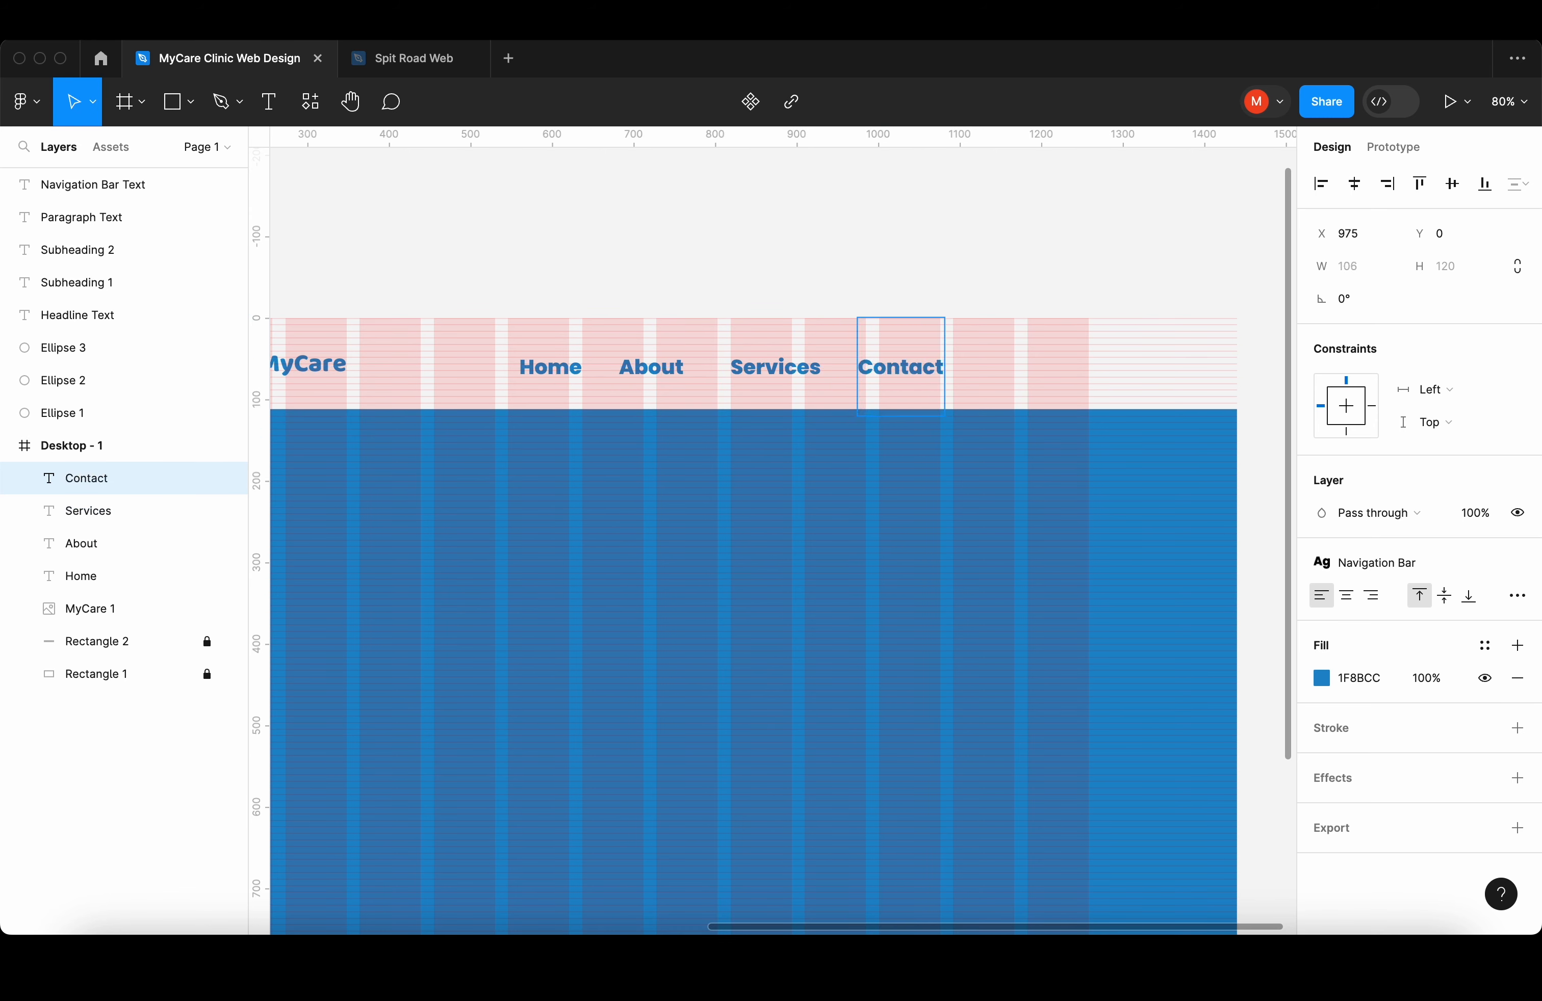
click(768, 506)
- Move the Contact link farther right and distribute the four navigation links with equal horizontal spacing
drag(483, 285, 976, 459)
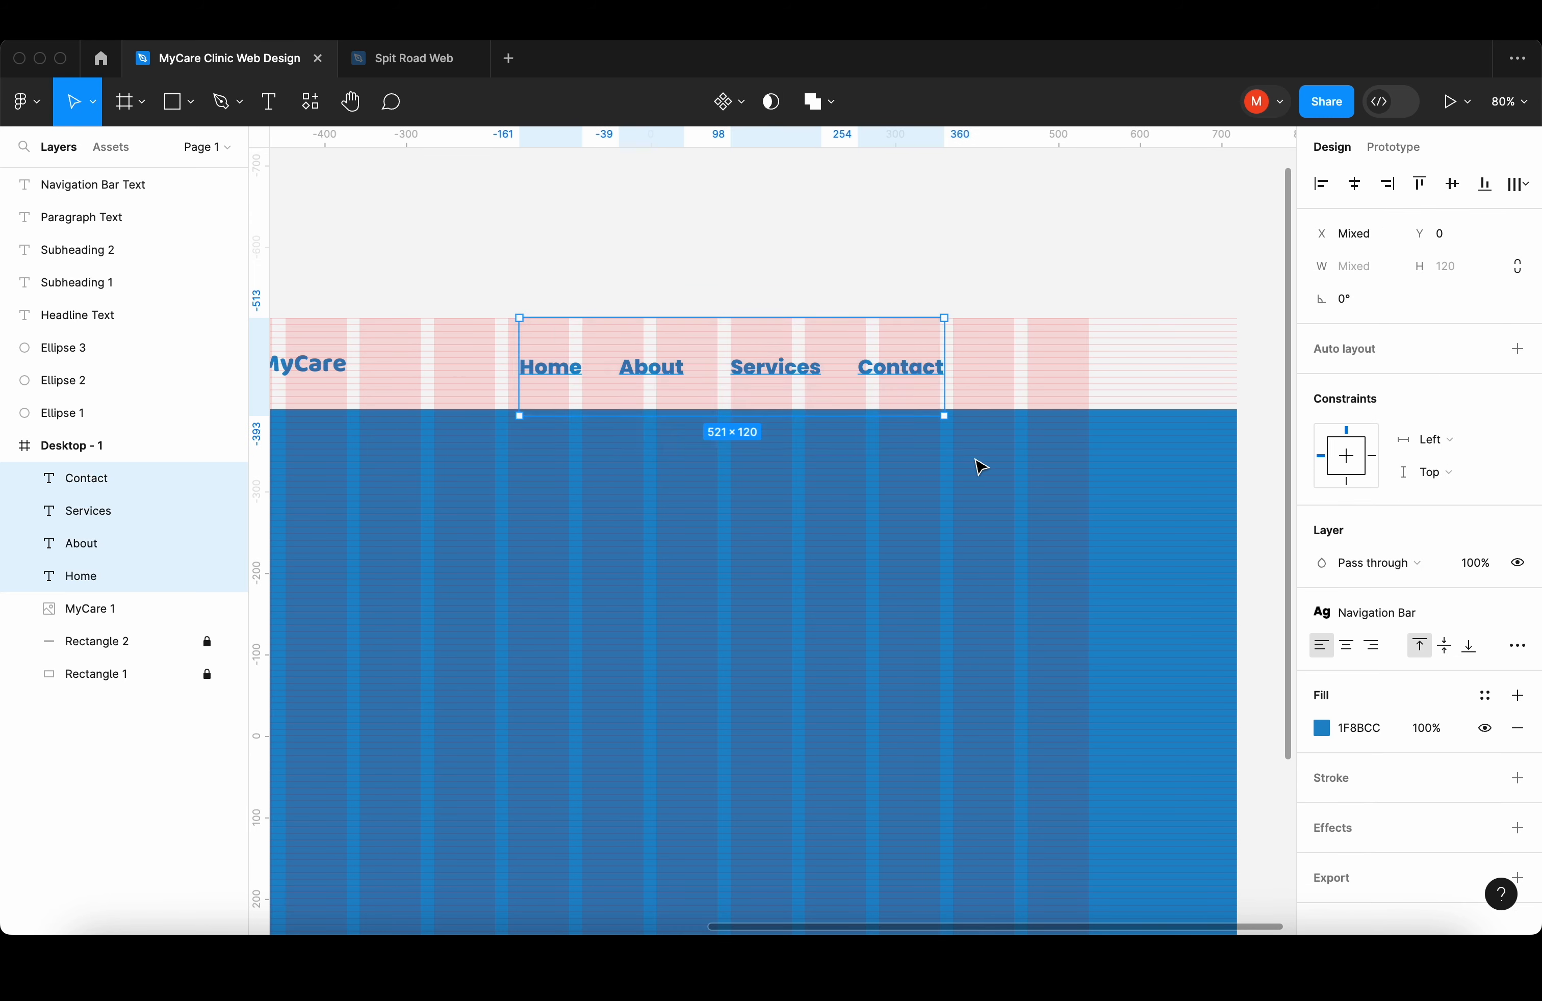
click(965, 471)
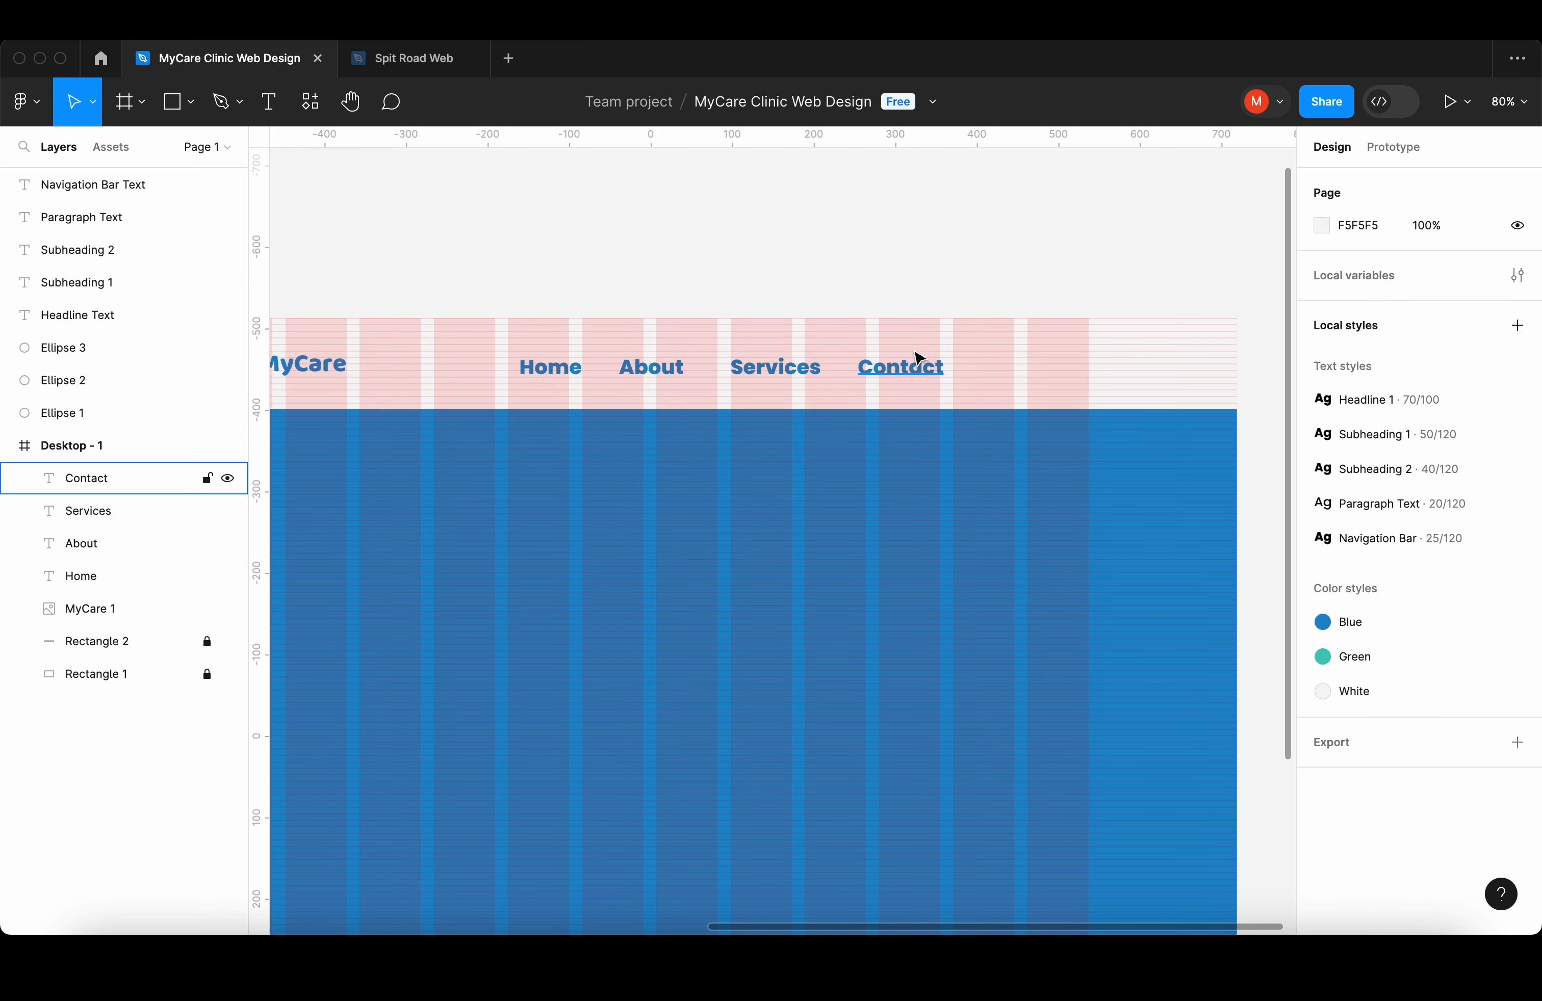
click(902, 365)
drag(901, 365, 949, 379)
click(523, 309)
drag(492, 294, 986, 416)
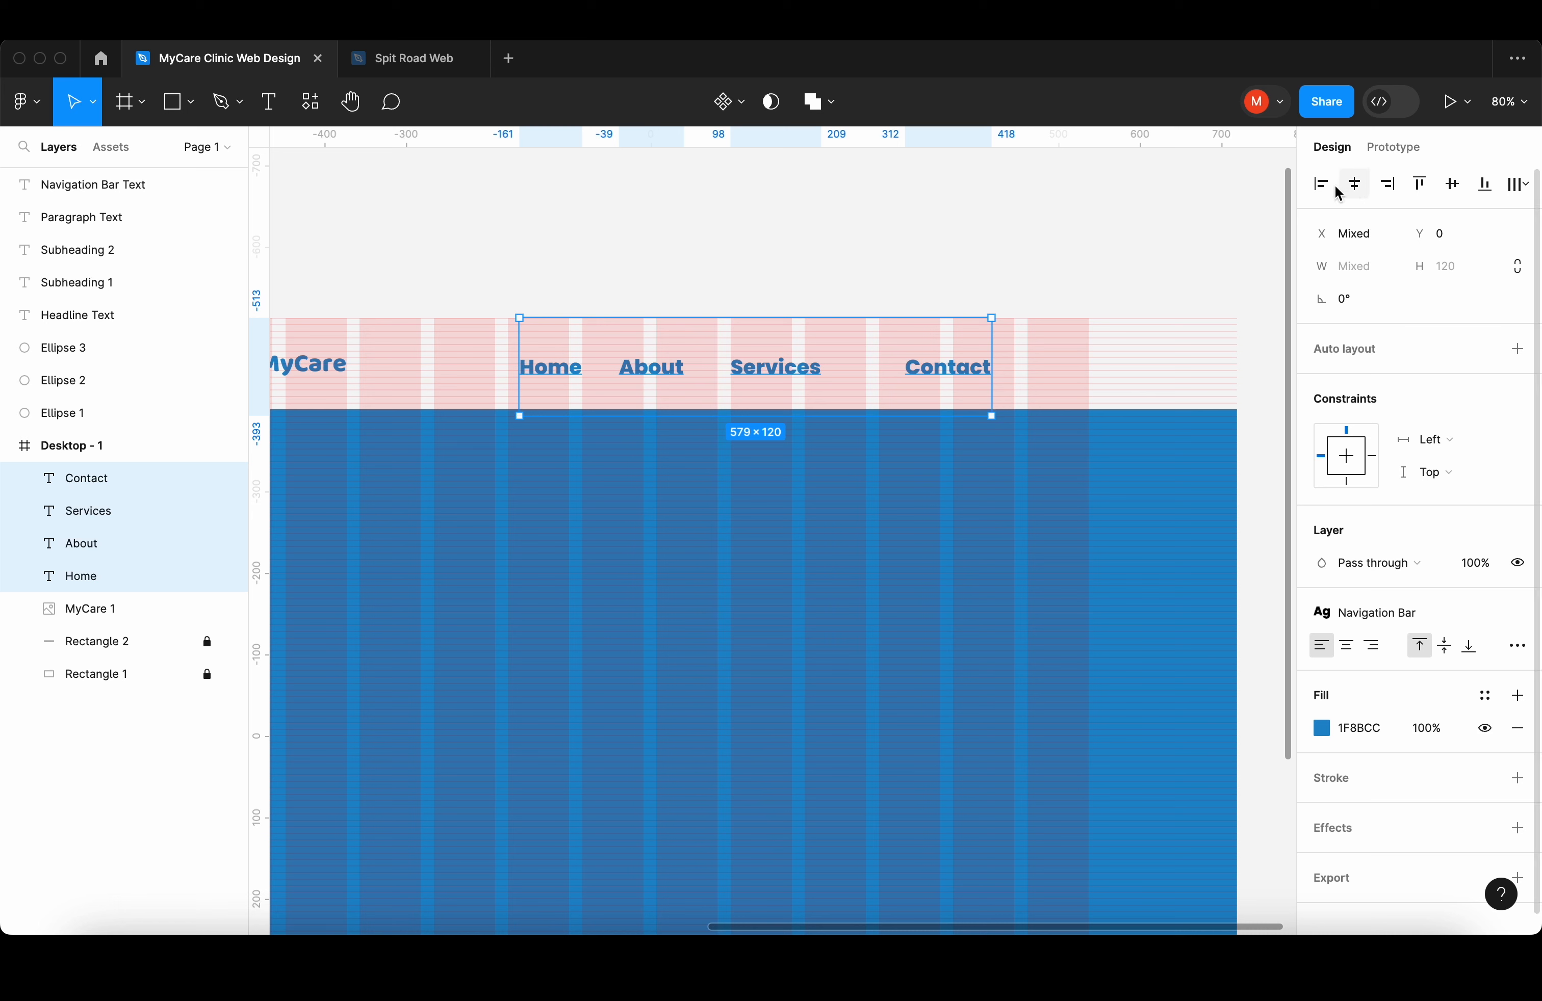
click(1519, 188)
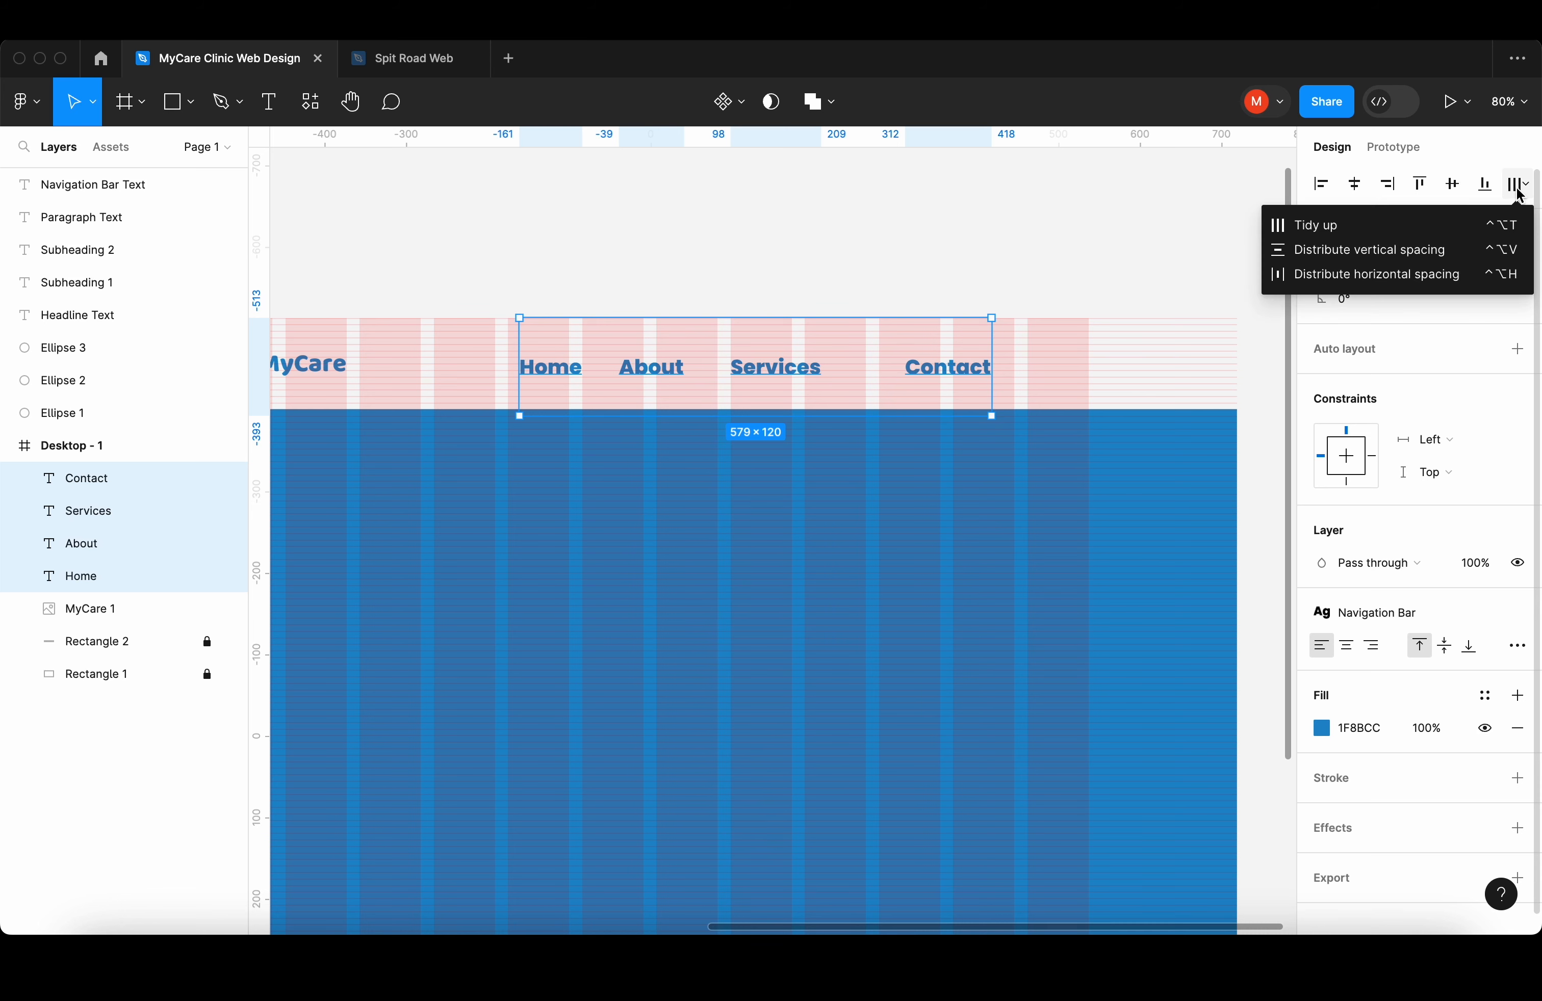
click(1358, 277)
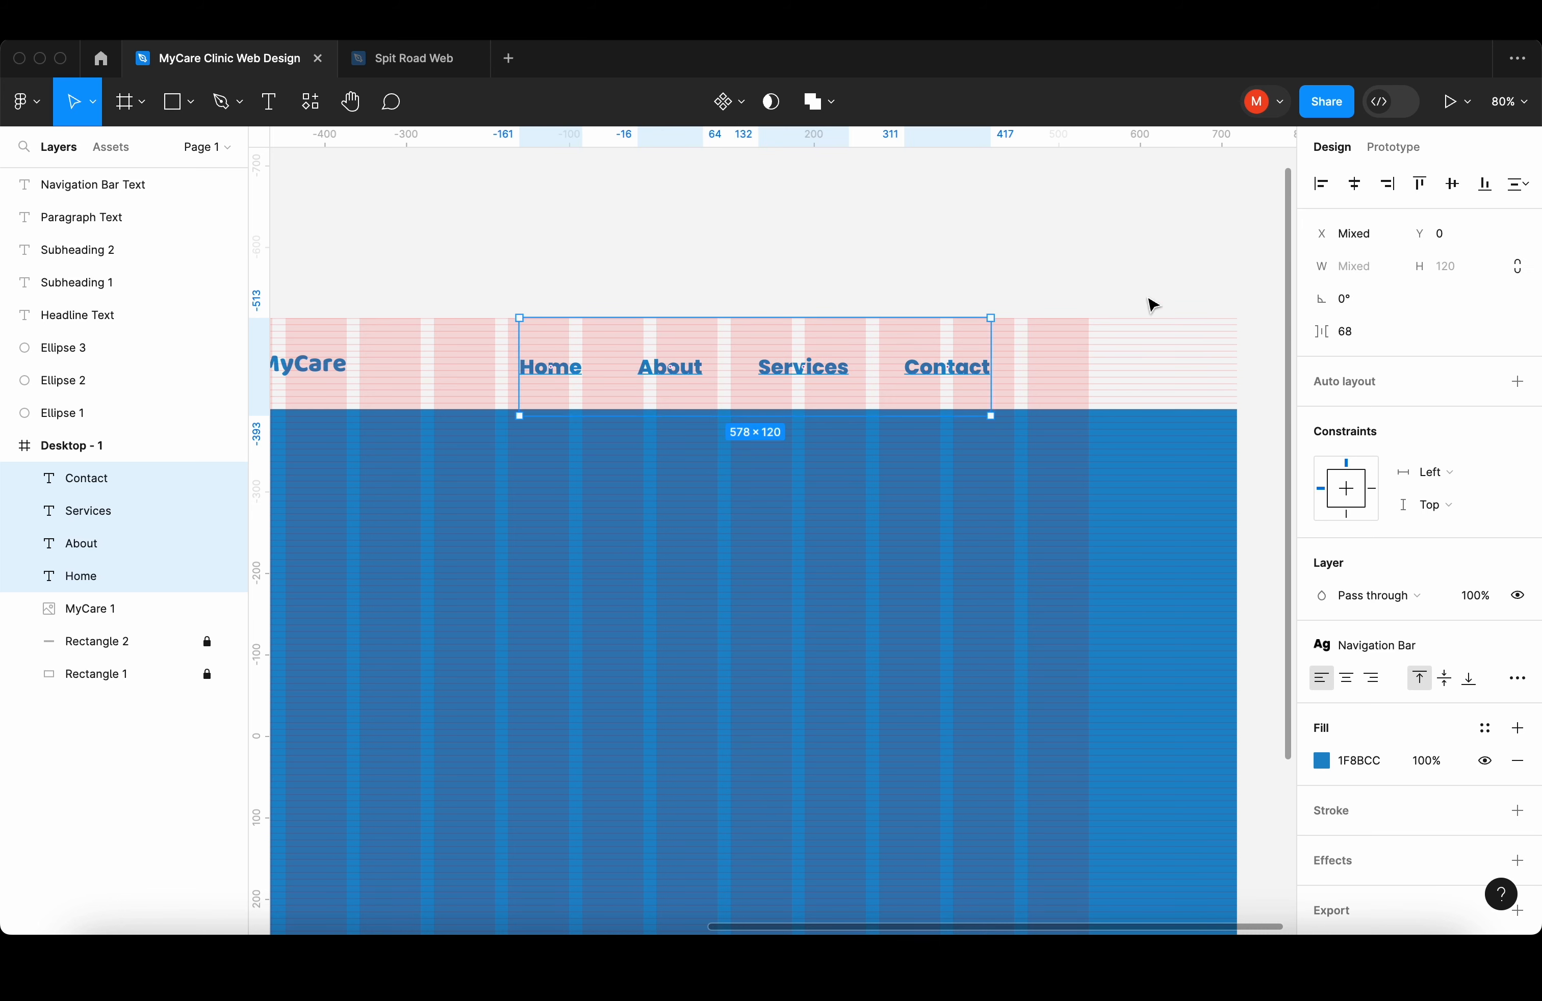
- Move the four navigation links so Contact ends at the last grid column, level with the logo, and shift Home farther left
drag(936, 378, 1031, 372)
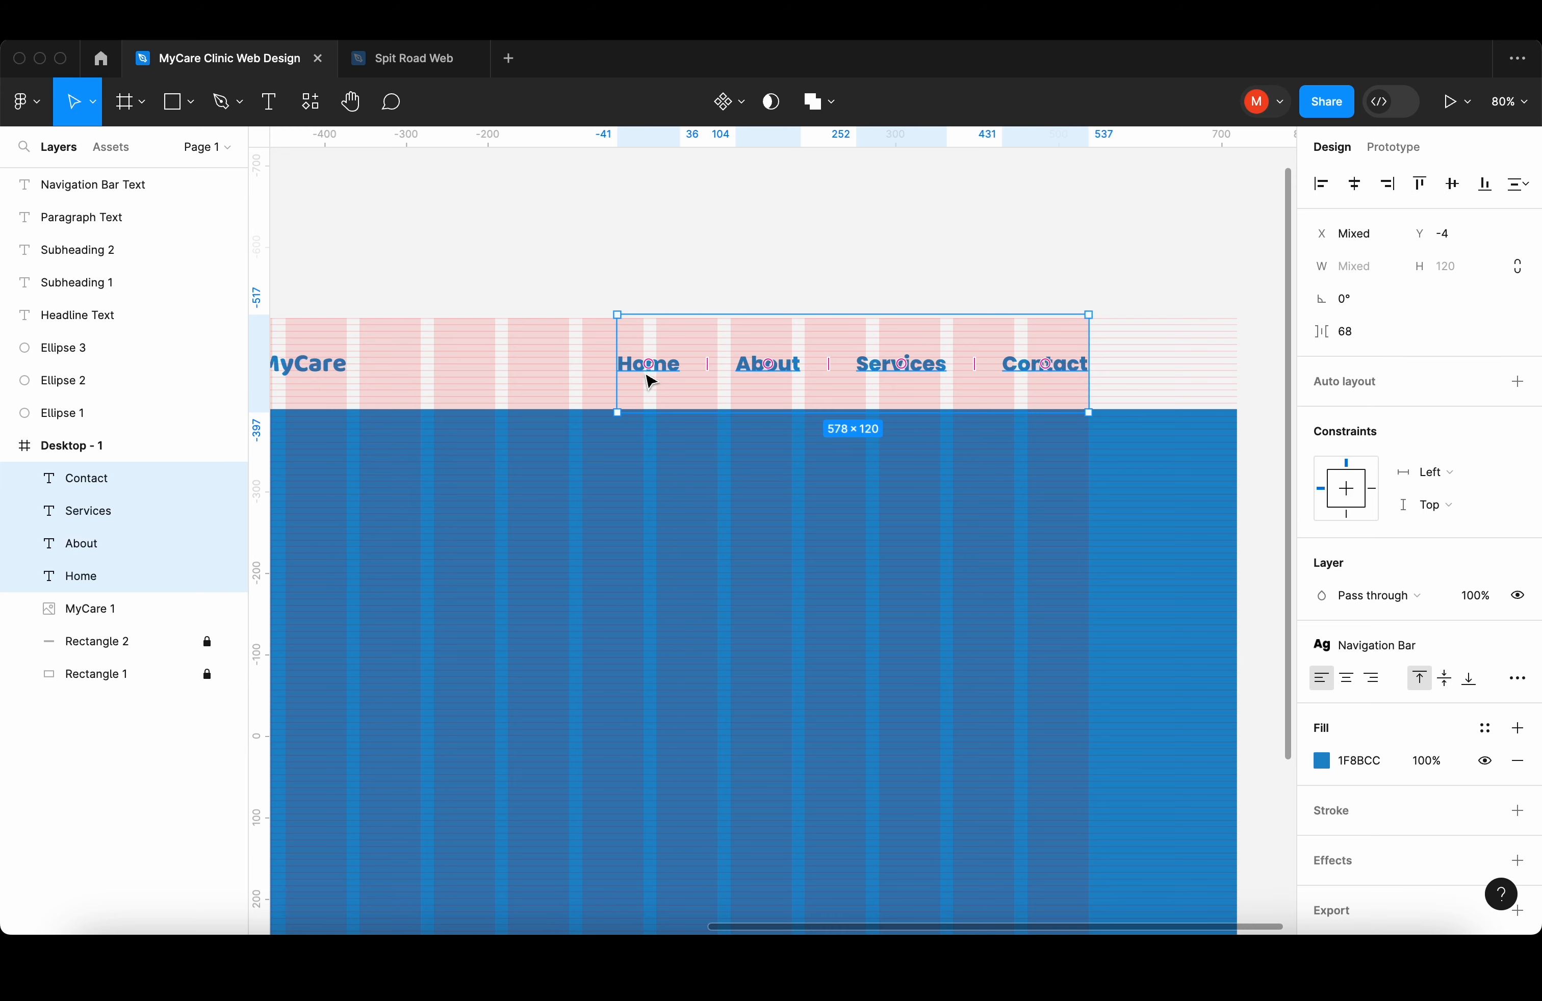
click(520, 414)
click(630, 366)
key(shift+Left)
drag(634, 372, 613, 378)
- Redistribute Home, About, Services and Contact horizontally to even out the gaps after moving Home
drag(537, 310, 1098, 396)
click(1518, 184)
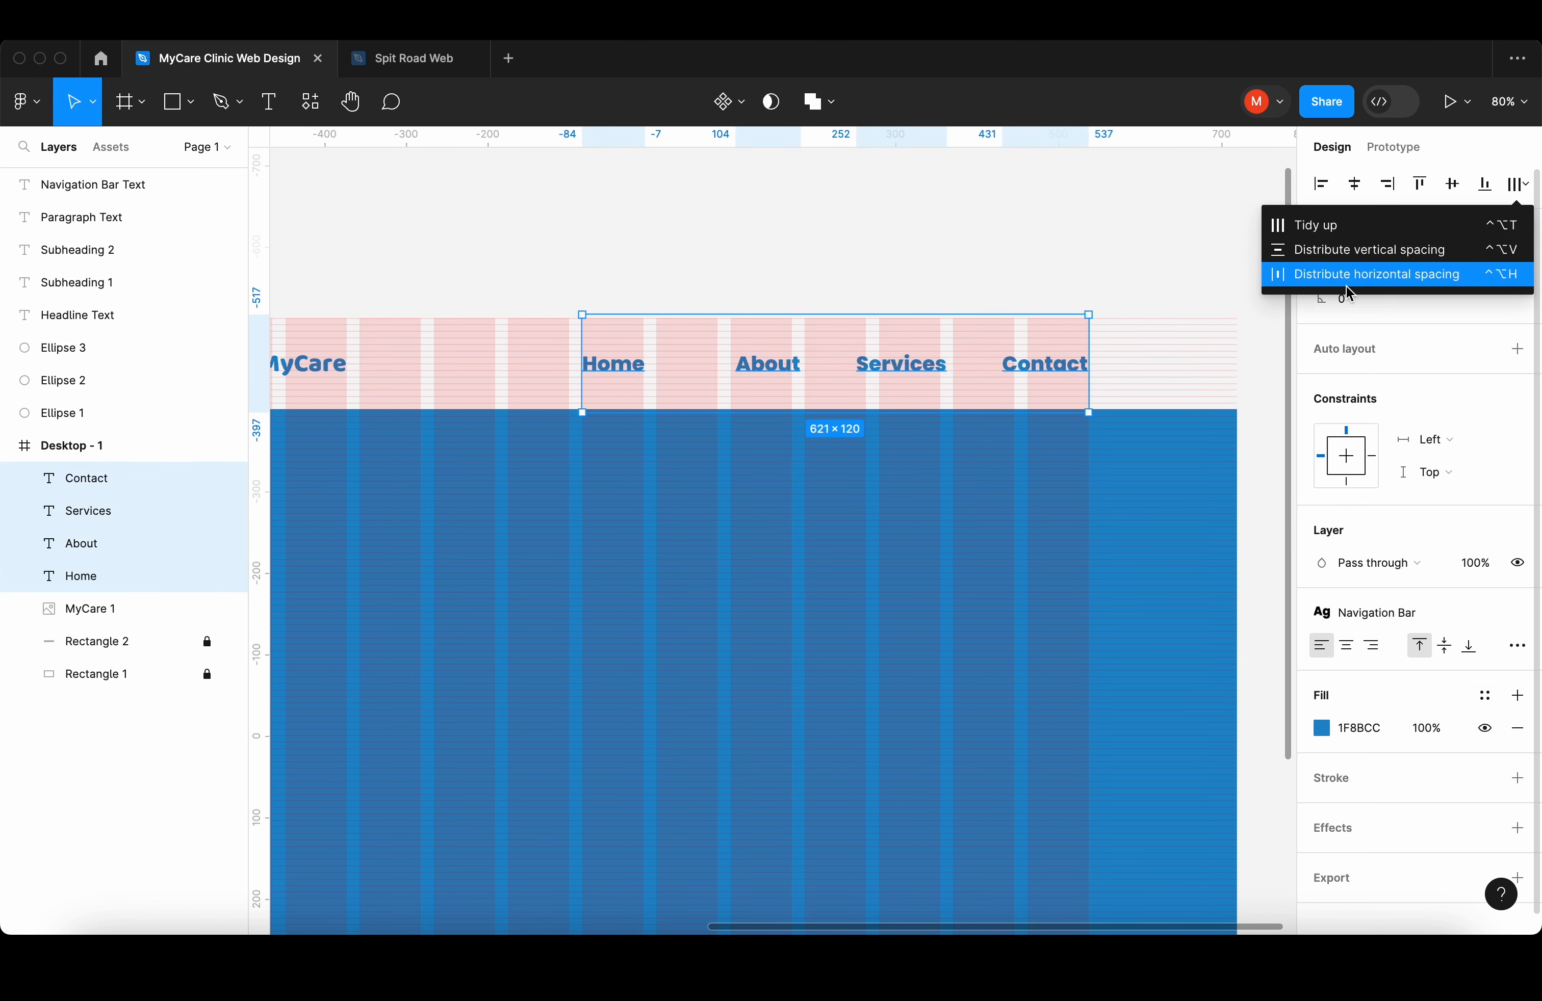
click(1352, 272)
click(973, 509)
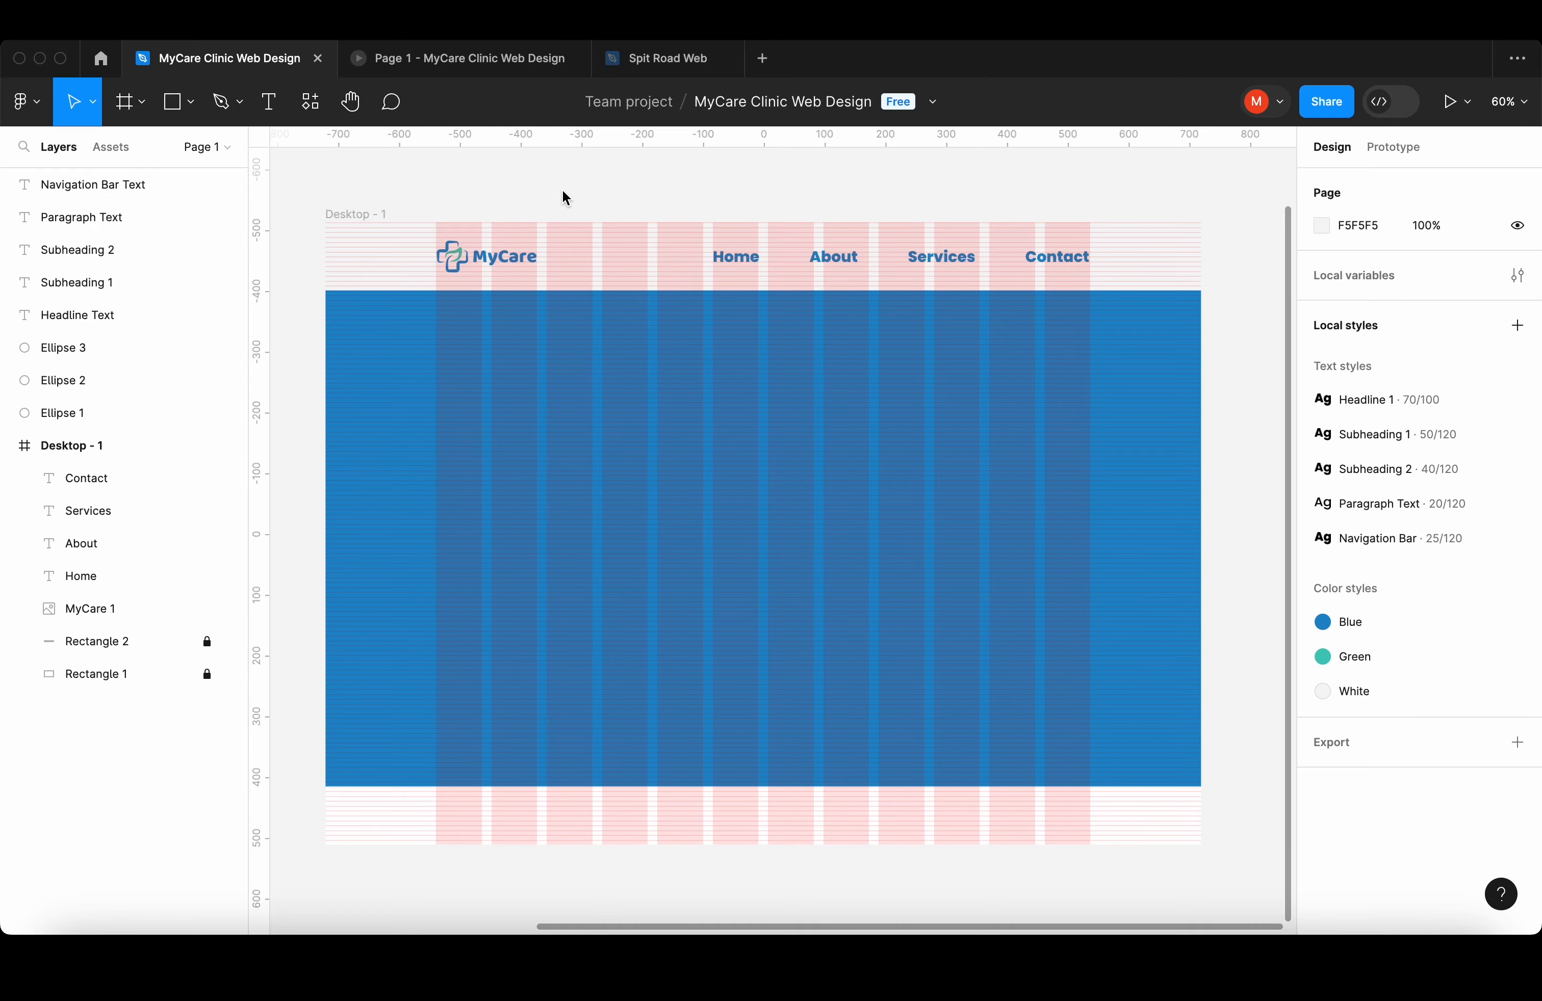
- Bring the Doctor header image file onto the canvas over the Desktop - 1 frame
key(ctrl+Up)
click(489, 264)
drag(630, 385, 497, 212)
scroll(650, 247, down, 3)
scroll(669, 260, down, 5)
scroll(689, 241, up, 3)
scroll(689, 241, left, 3)
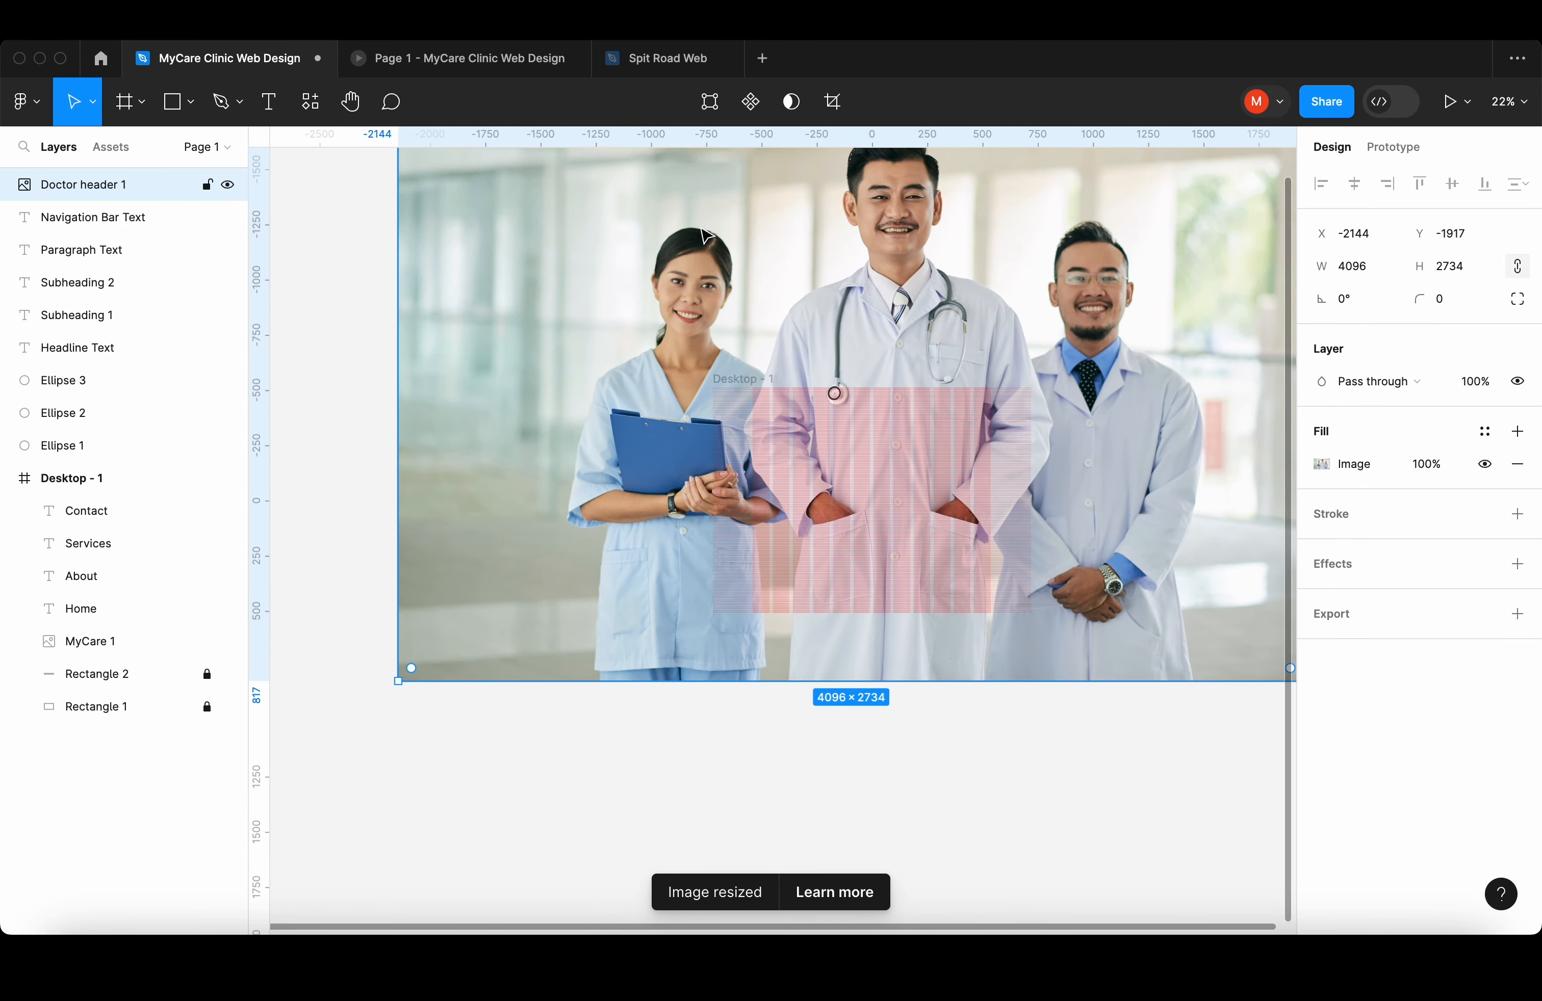
scroll(705, 234, down, 2)
- Scale the doctor image down to about 788 × 526 and place it in the frame just below the navigation bar
drag(671, 227, 675, 279)
drag(397, 227, 925, 578)
drag(1053, 643, 827, 515)
scroll(821, 509, up, 6)
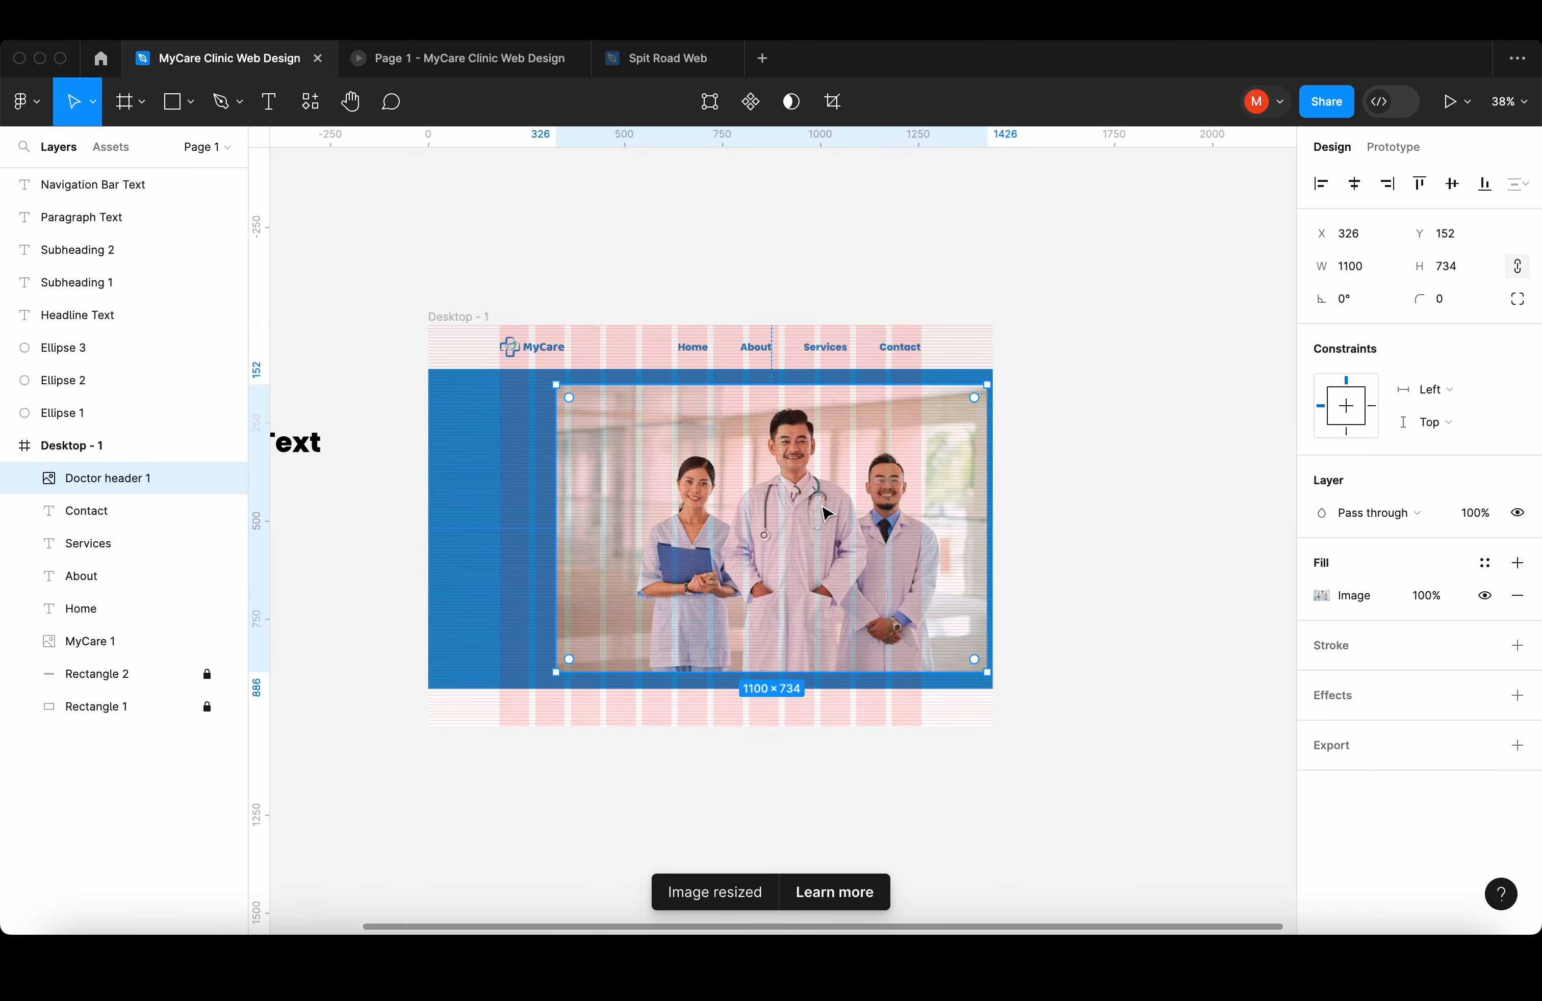
drag(529, 373, 706, 463)
drag(852, 532, 787, 430)
scroll(790, 432, up, 2)
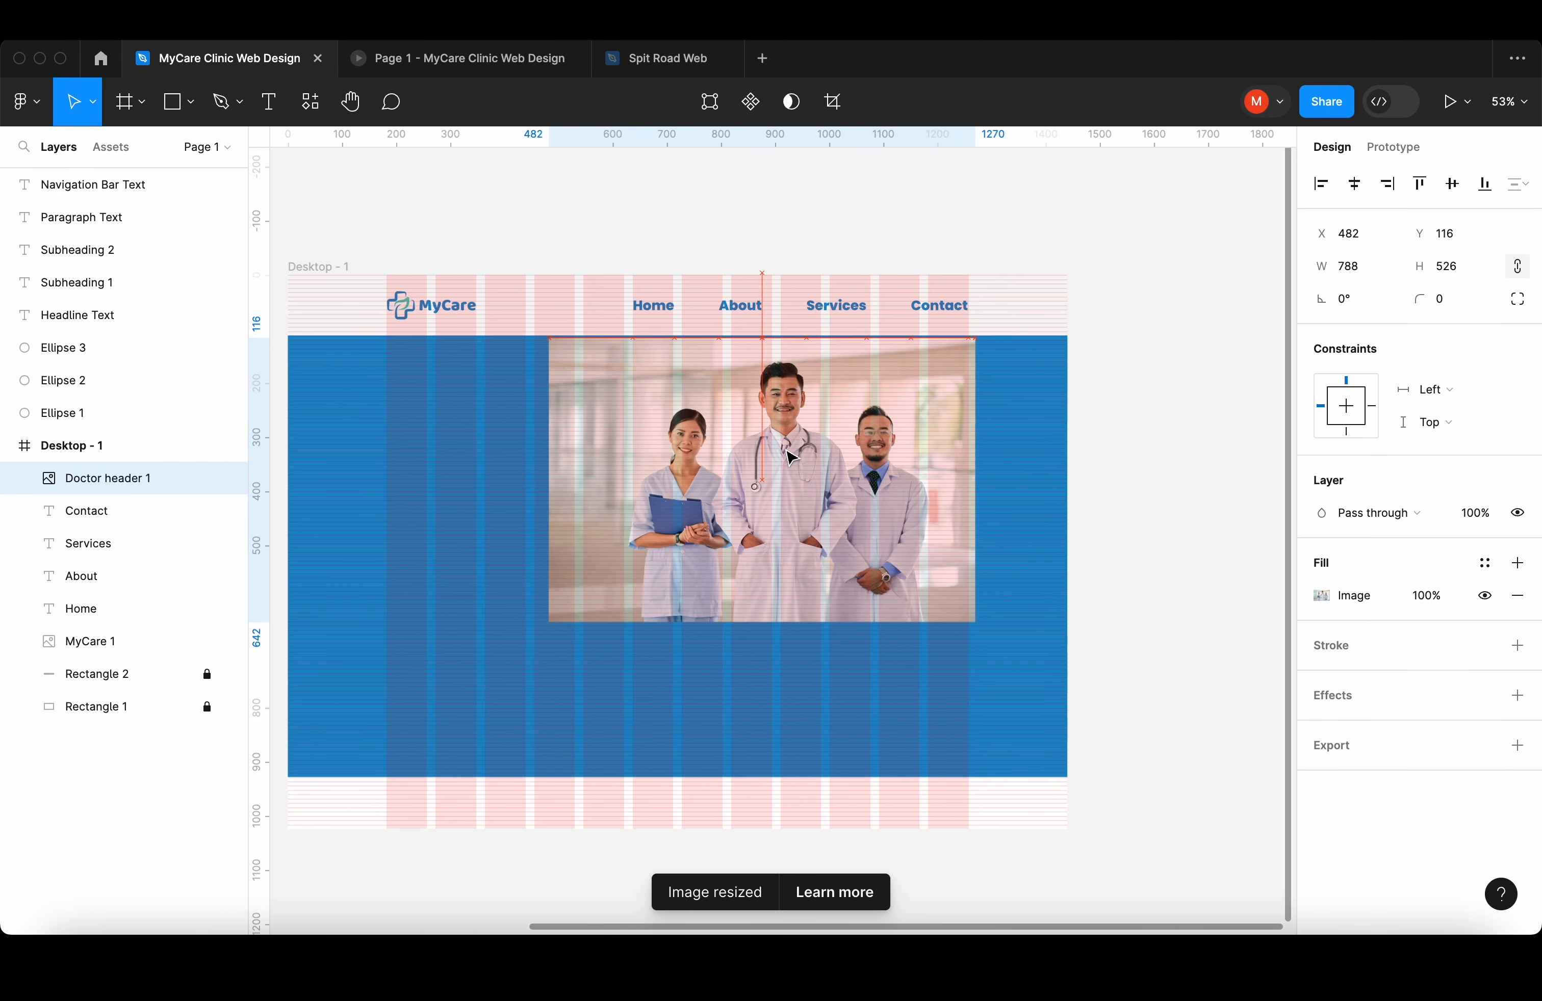
- Enlarge the doctor image to about 958 × 720, extending it downward and to the frame's right edge
drag(783, 621, 782, 718)
drag(974, 494, 1067, 491)
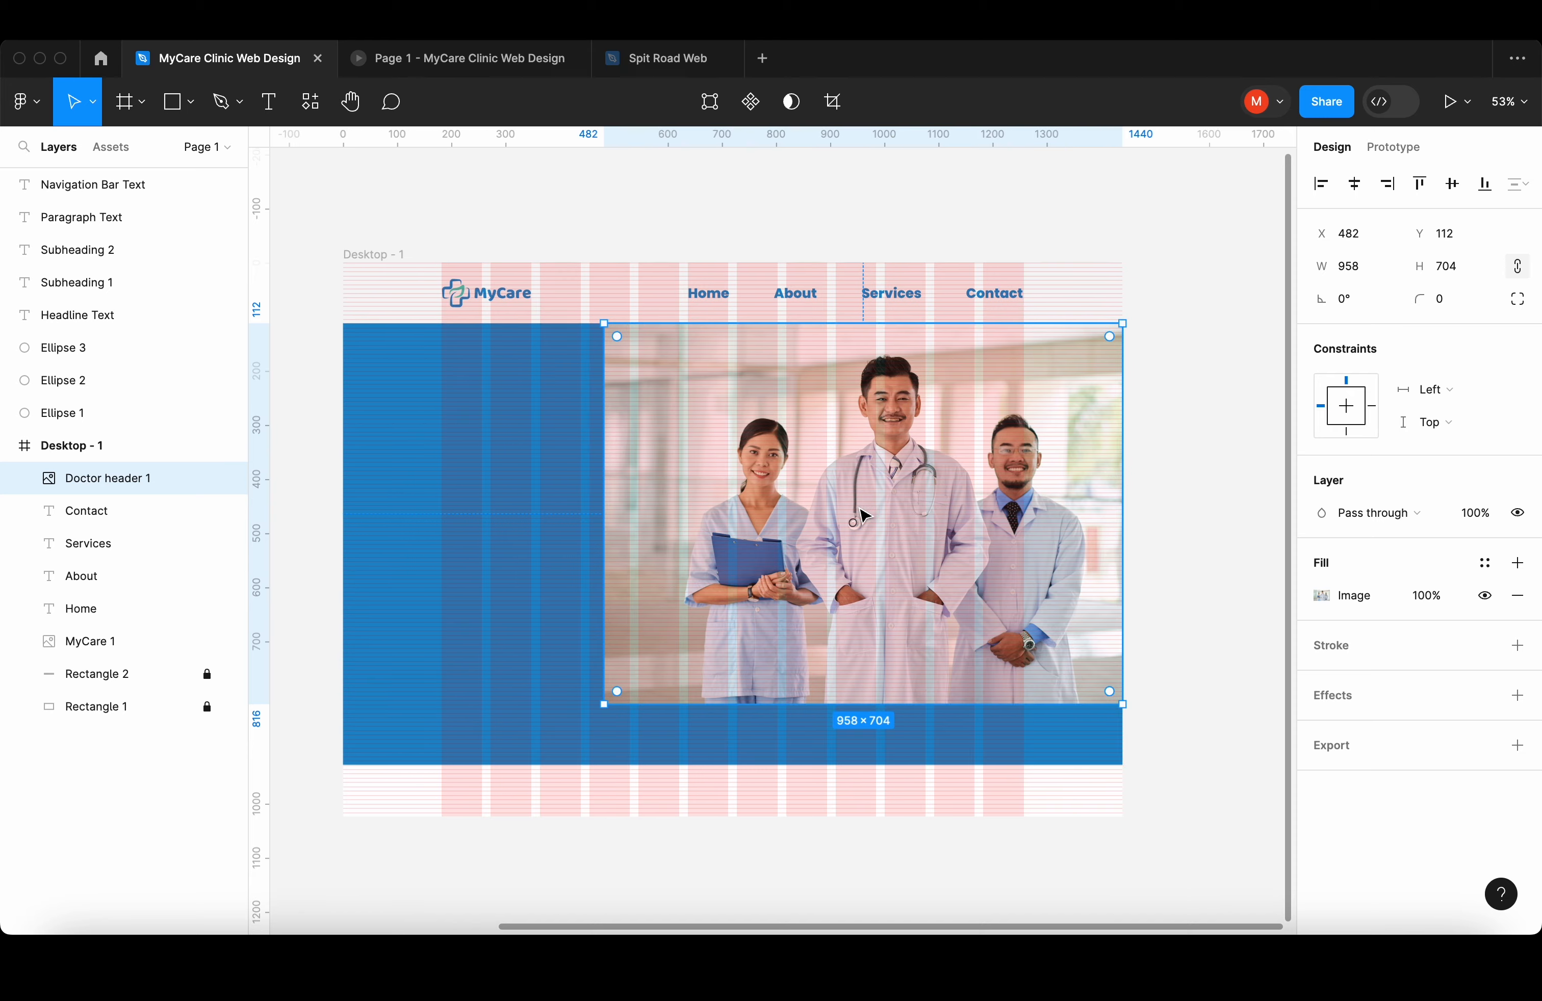
scroll(1067, 491, up, 2)
drag(800, 723, 800, 742)
click(479, 561)
- Move the doctor image to about X 465, Y 72 and reorder its layer to sit directly above Rectangle 1
mouse_move(858, 436)
mouse_down()
mouse_move(853, 417)
mouse_move(836, 436)
mouse_up()
key(super+z)
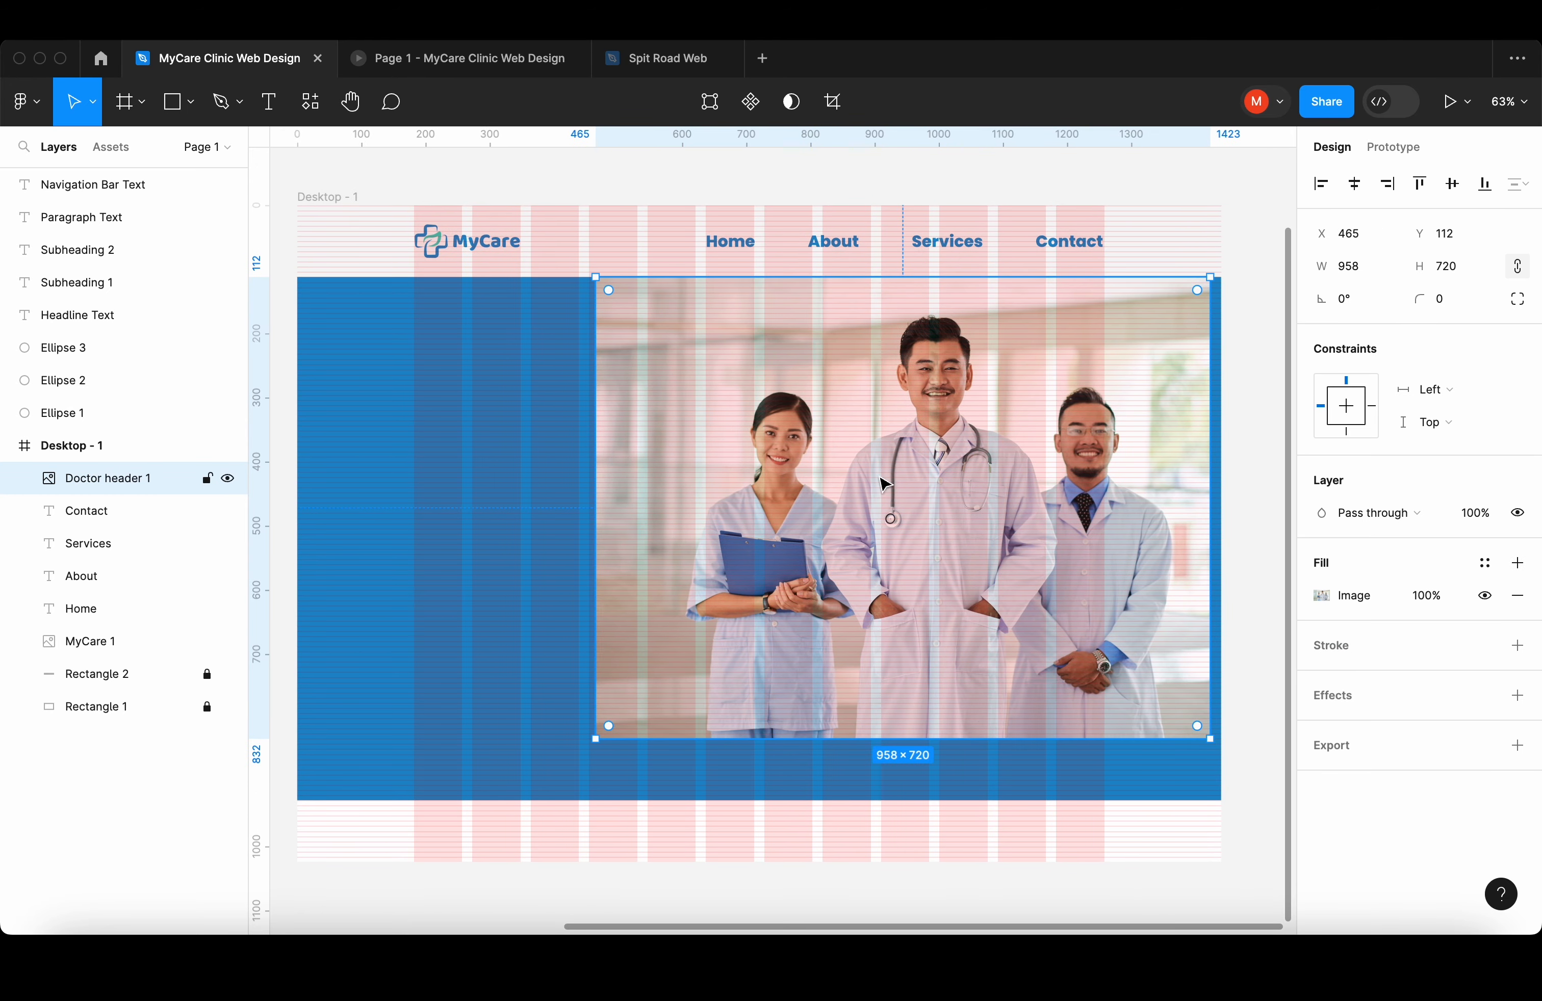
mouse_move(955, 643)
mouse_down()
mouse_move(1010, 618)
mouse_move(954, 617)
mouse_up()
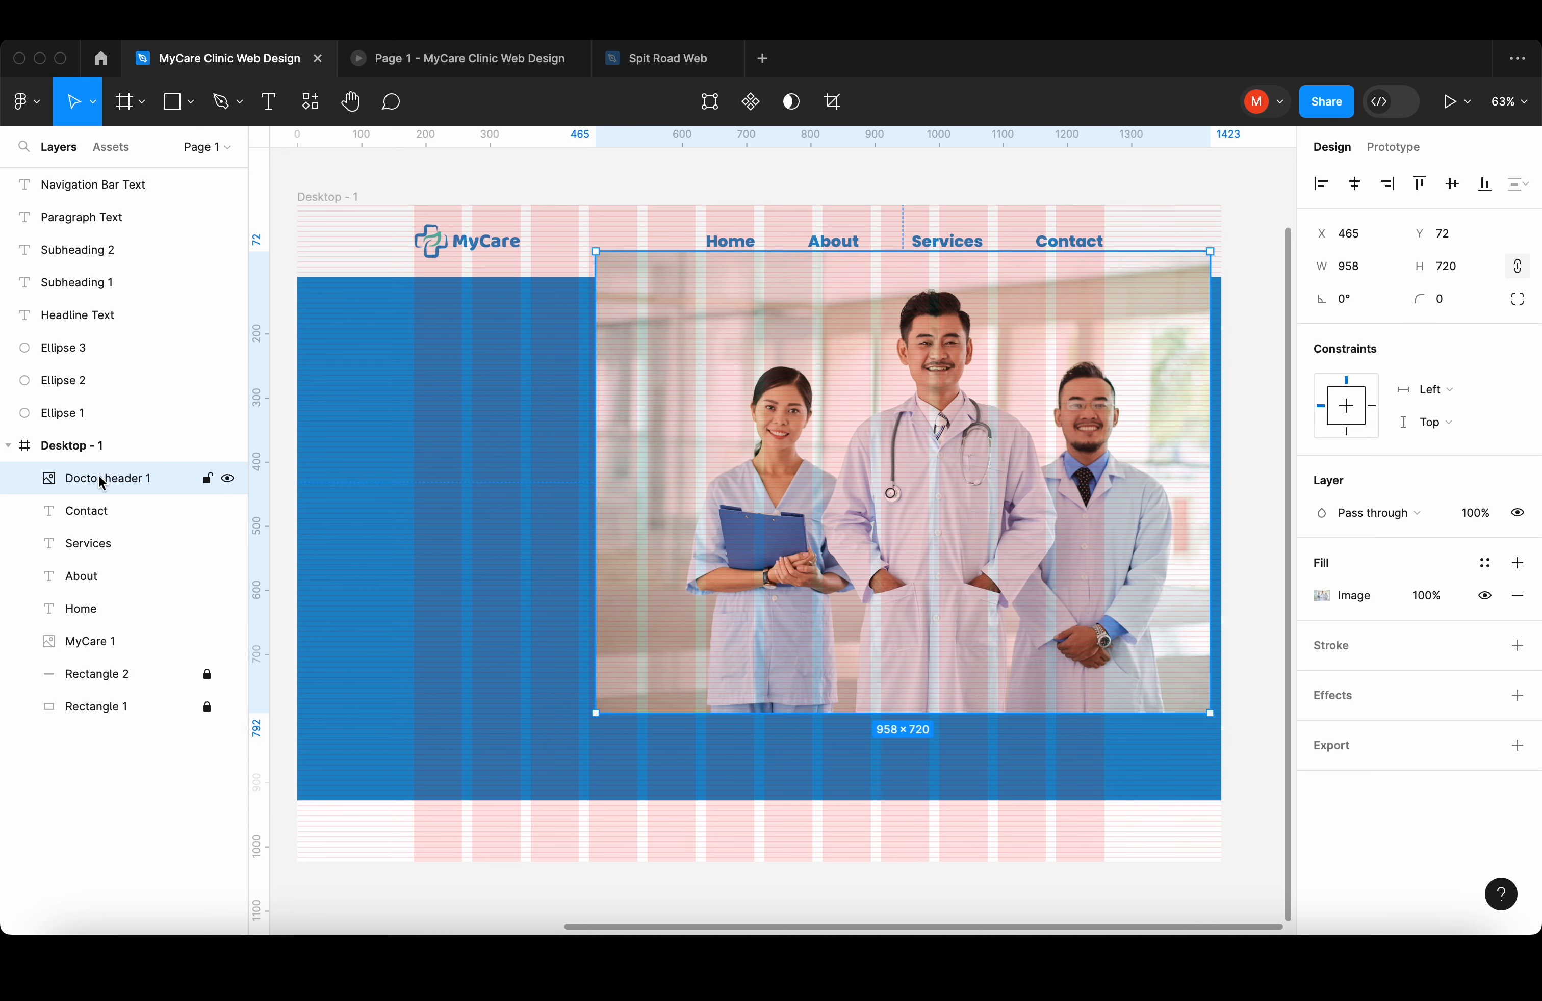
drag(100, 478, 117, 690)
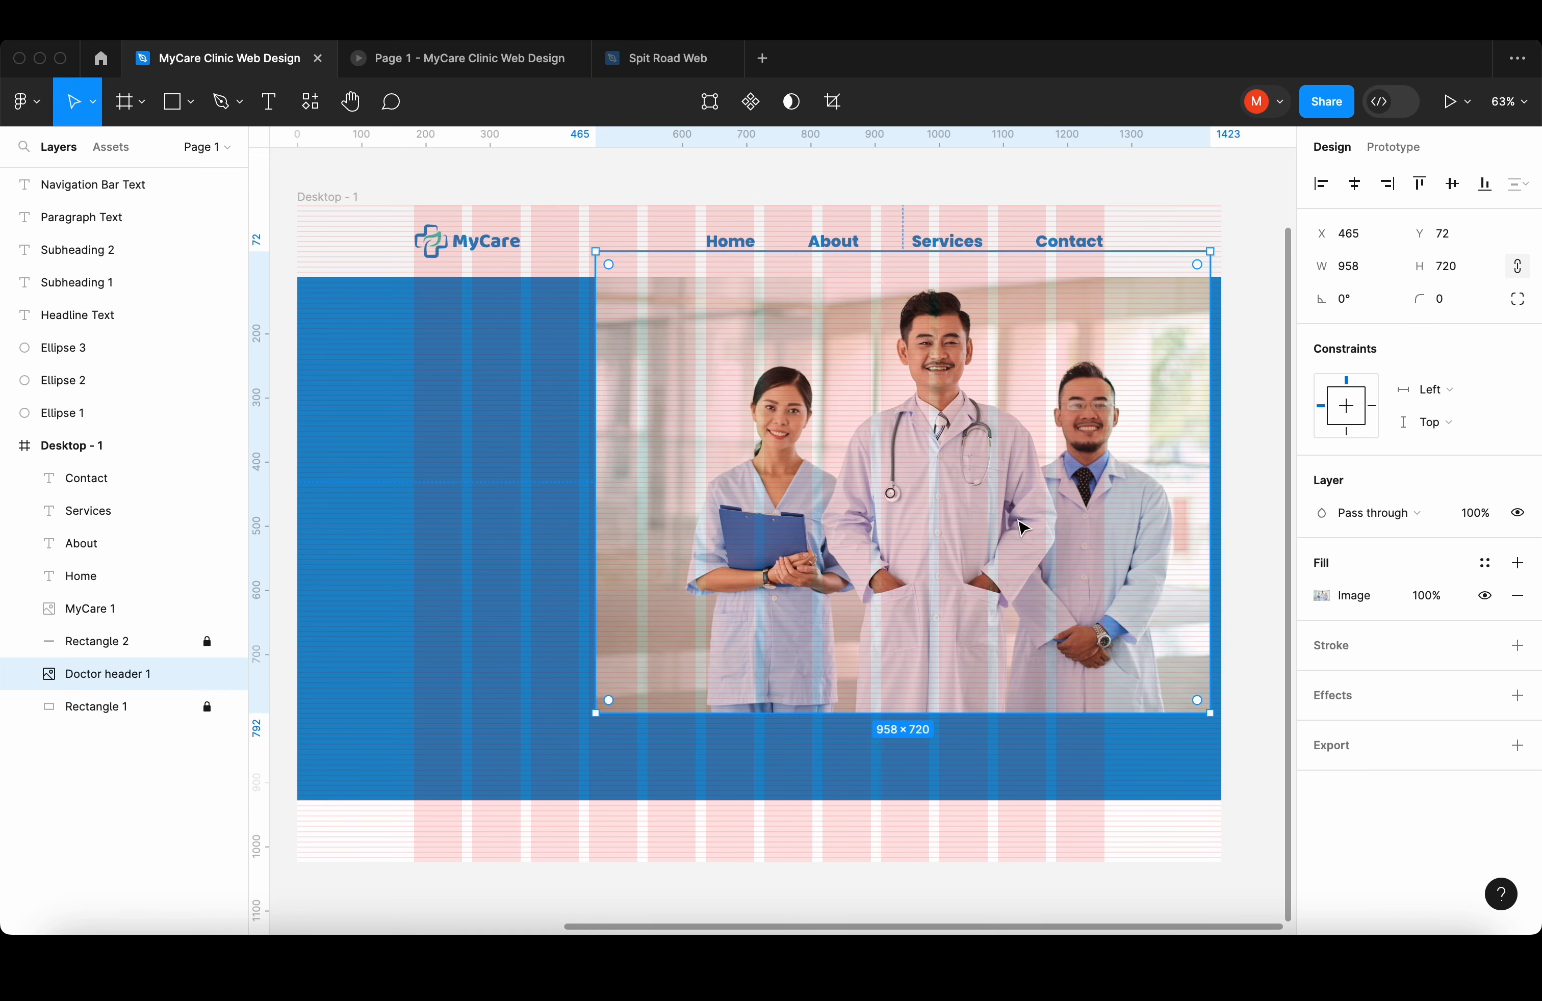
- Extend the doctor image to the frame's right edge and farther down the blue area, and shift it slightly right
drag(1210, 514, 1221, 514)
drag(949, 713, 950, 763)
click(549, 518)
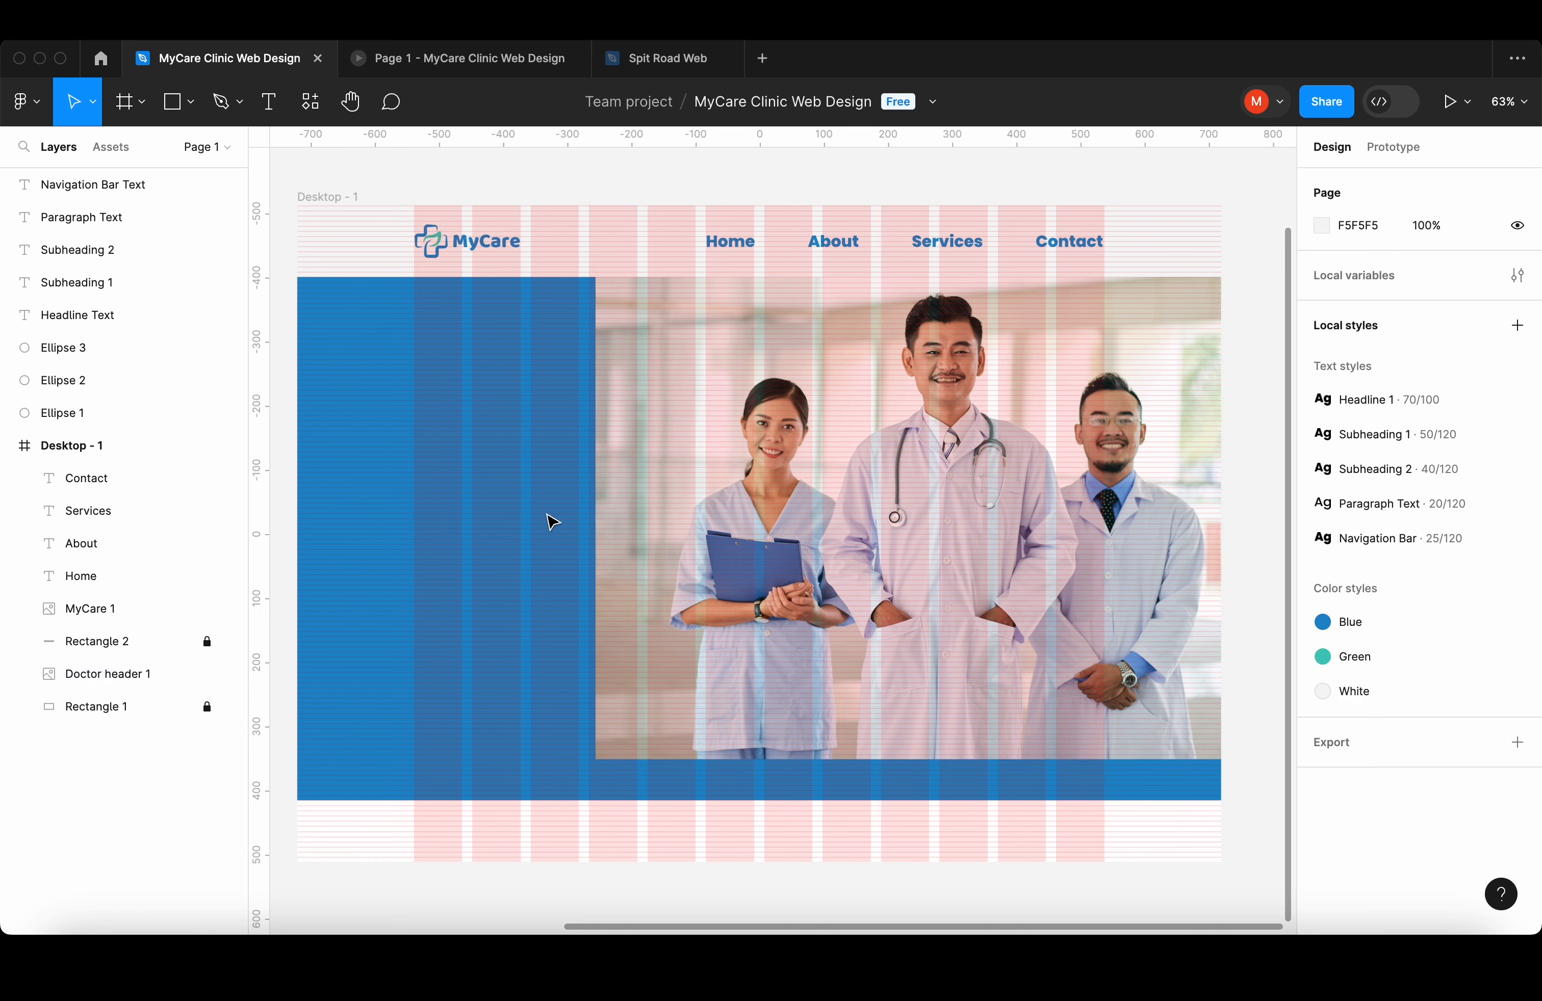
drag(802, 518, 814, 517)
click(585, 448)
- Lock the Doctor header 1 image layer
click(641, 471)
key(super+shift+l)
click(431, 556)
scroll(455, 543, left, 1)
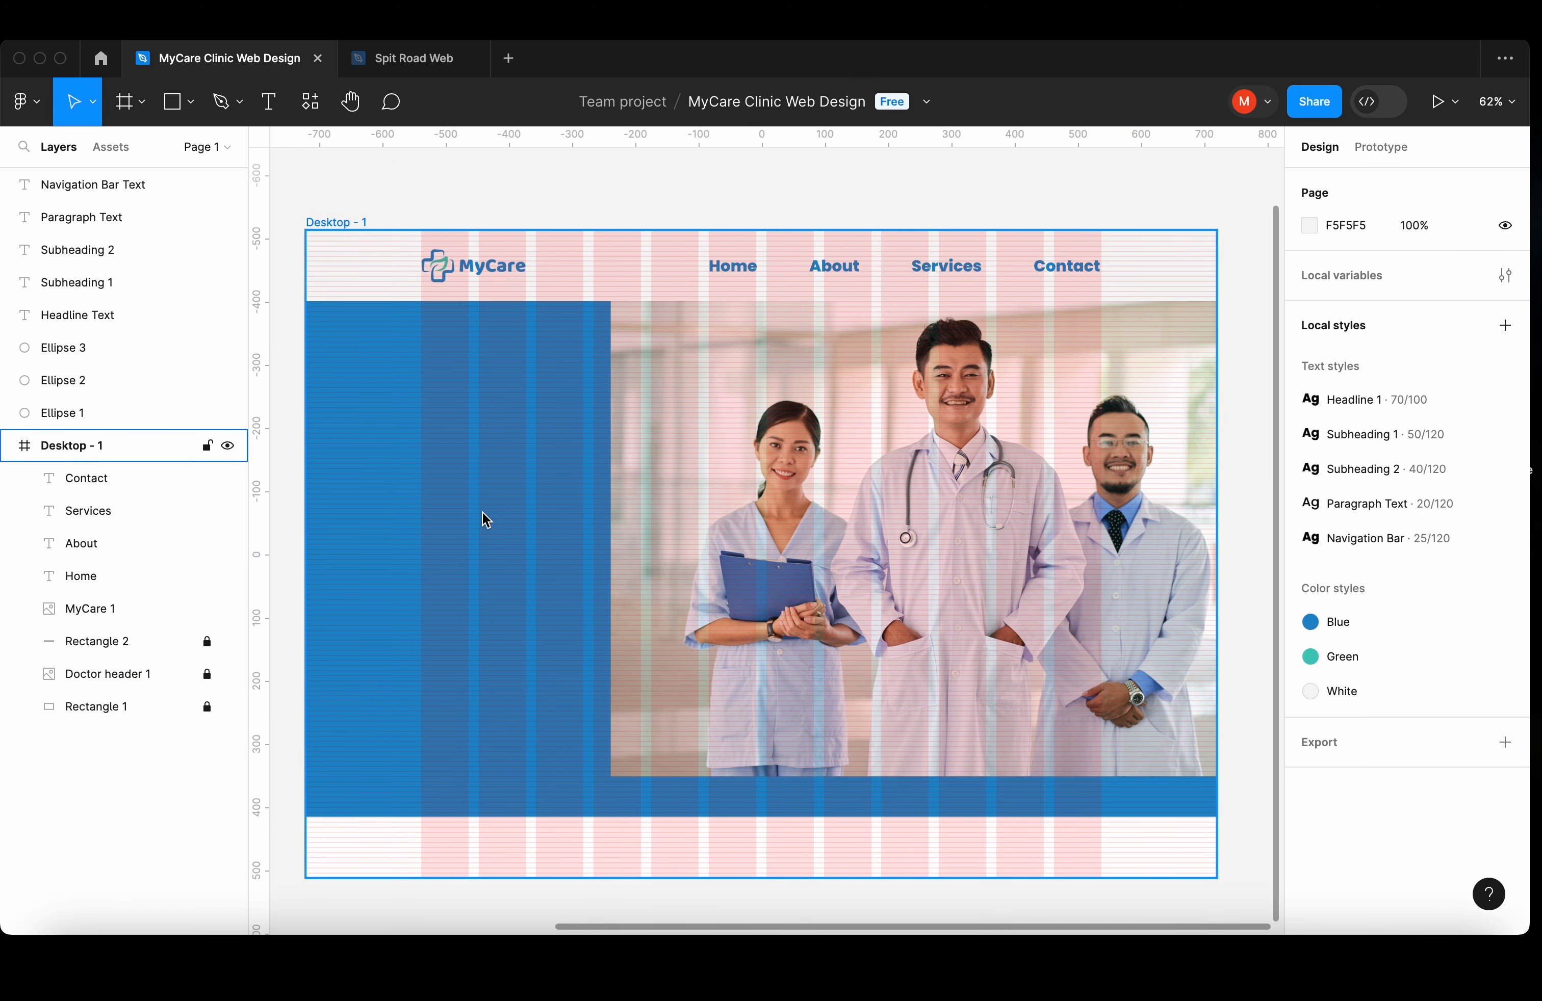
click(482, 514)
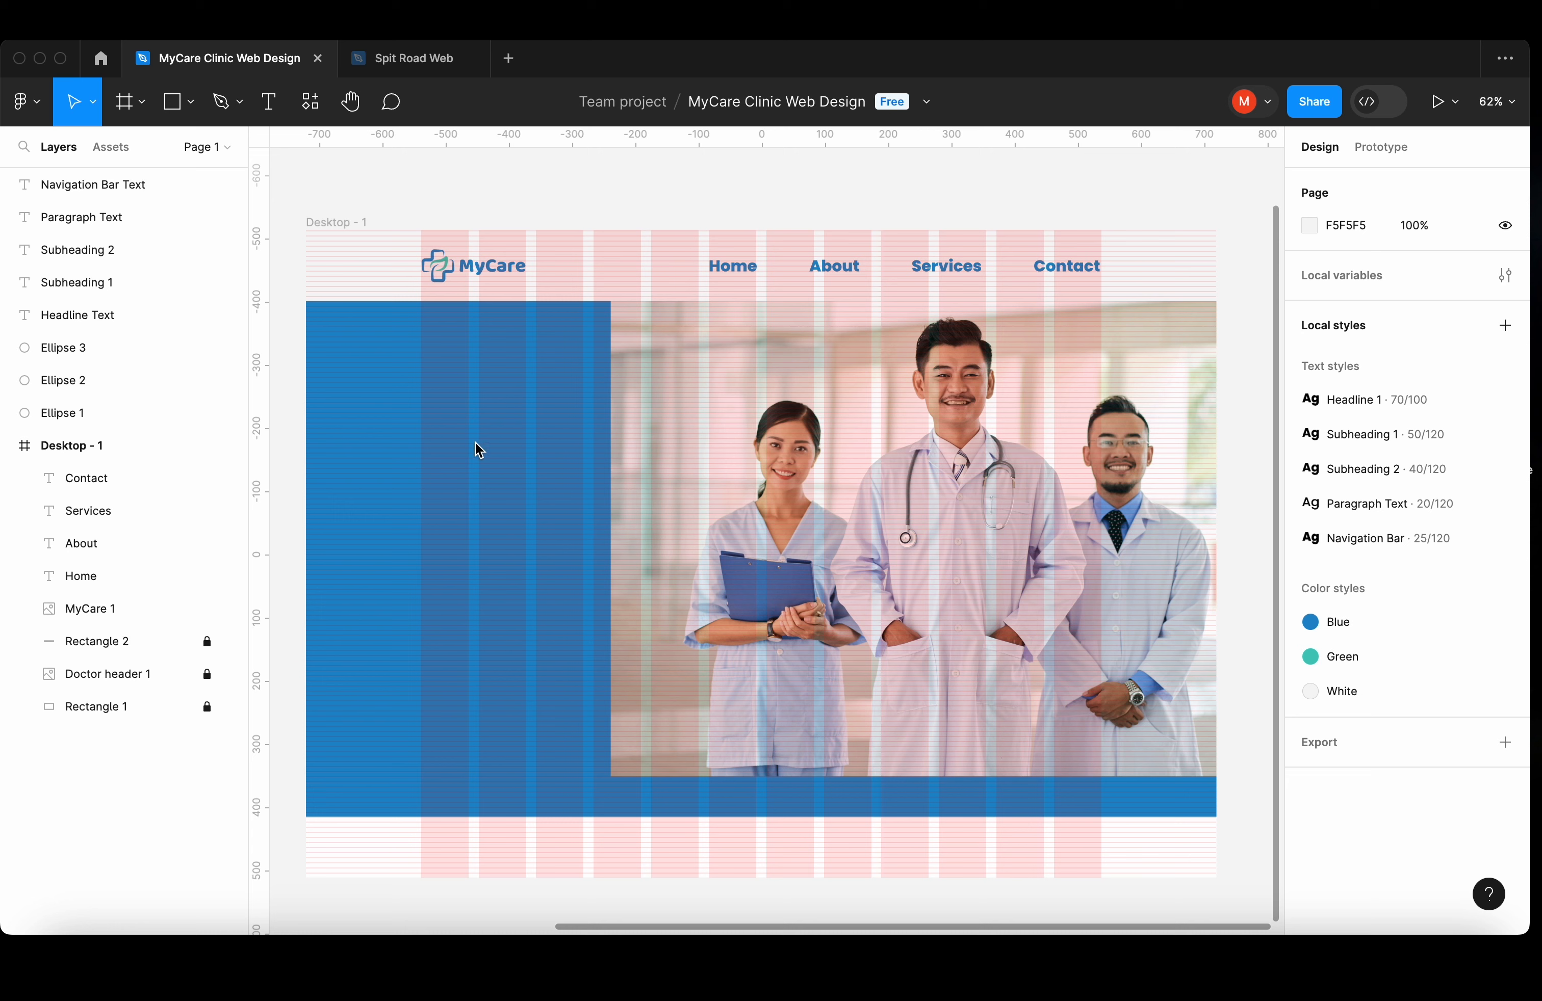
- Draw a rectangle about 1001 × 760 from the frame's left edge, covering the blue area and part of the doctor image
key(r)
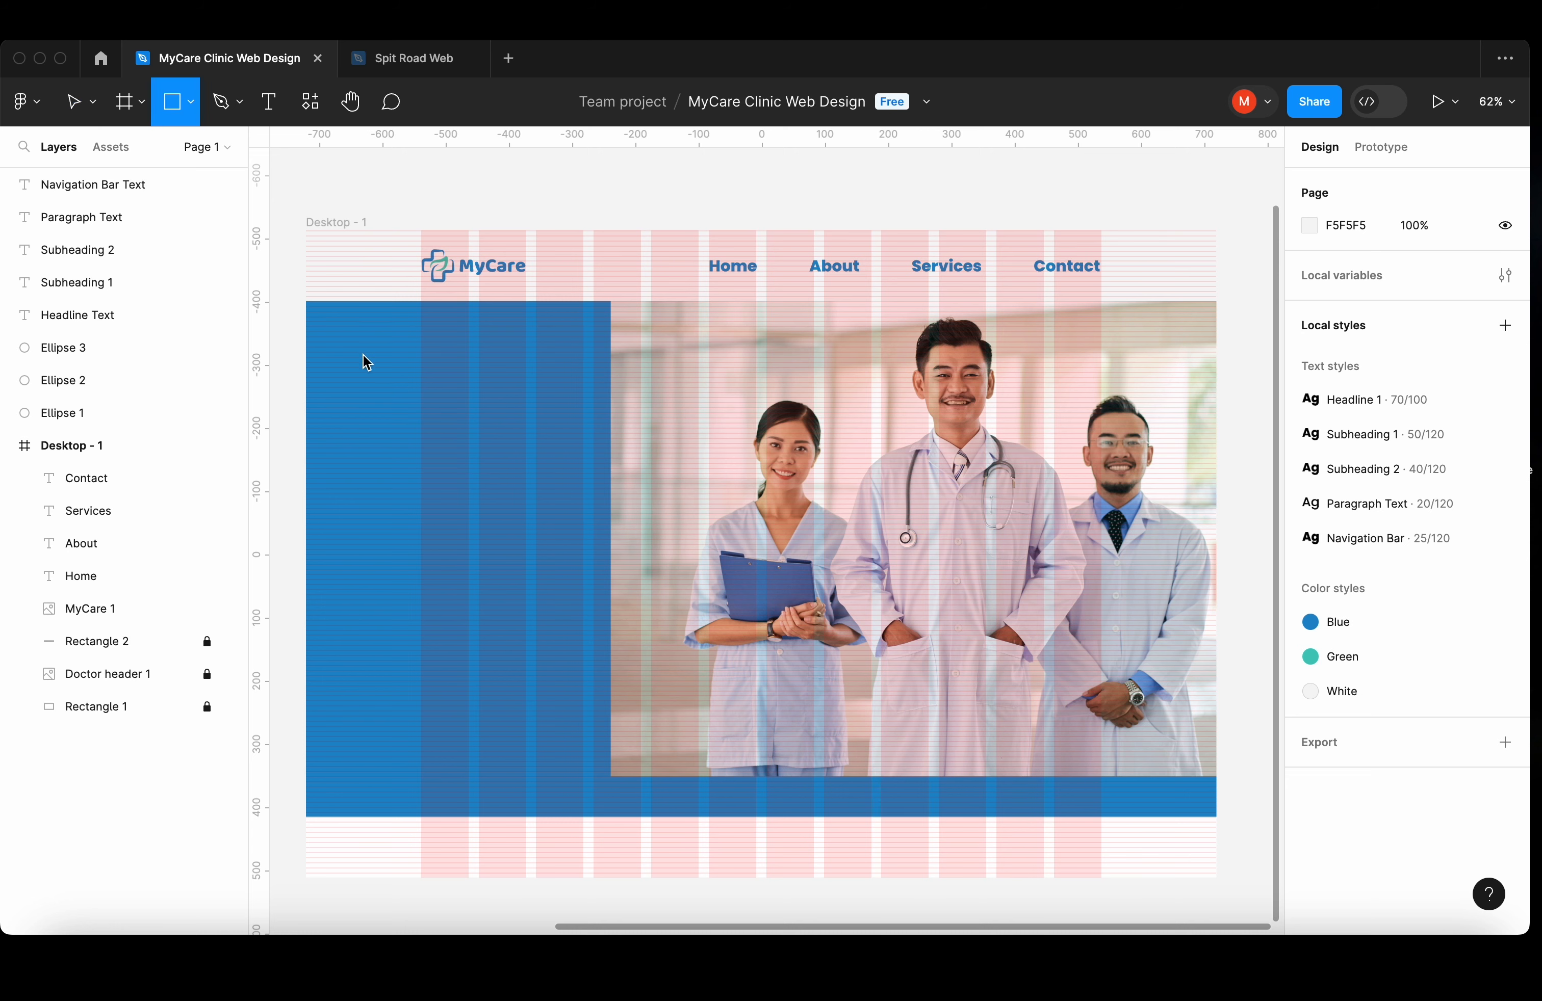
drag(306, 304, 911, 777)
drag(600, 300, 601, 296)
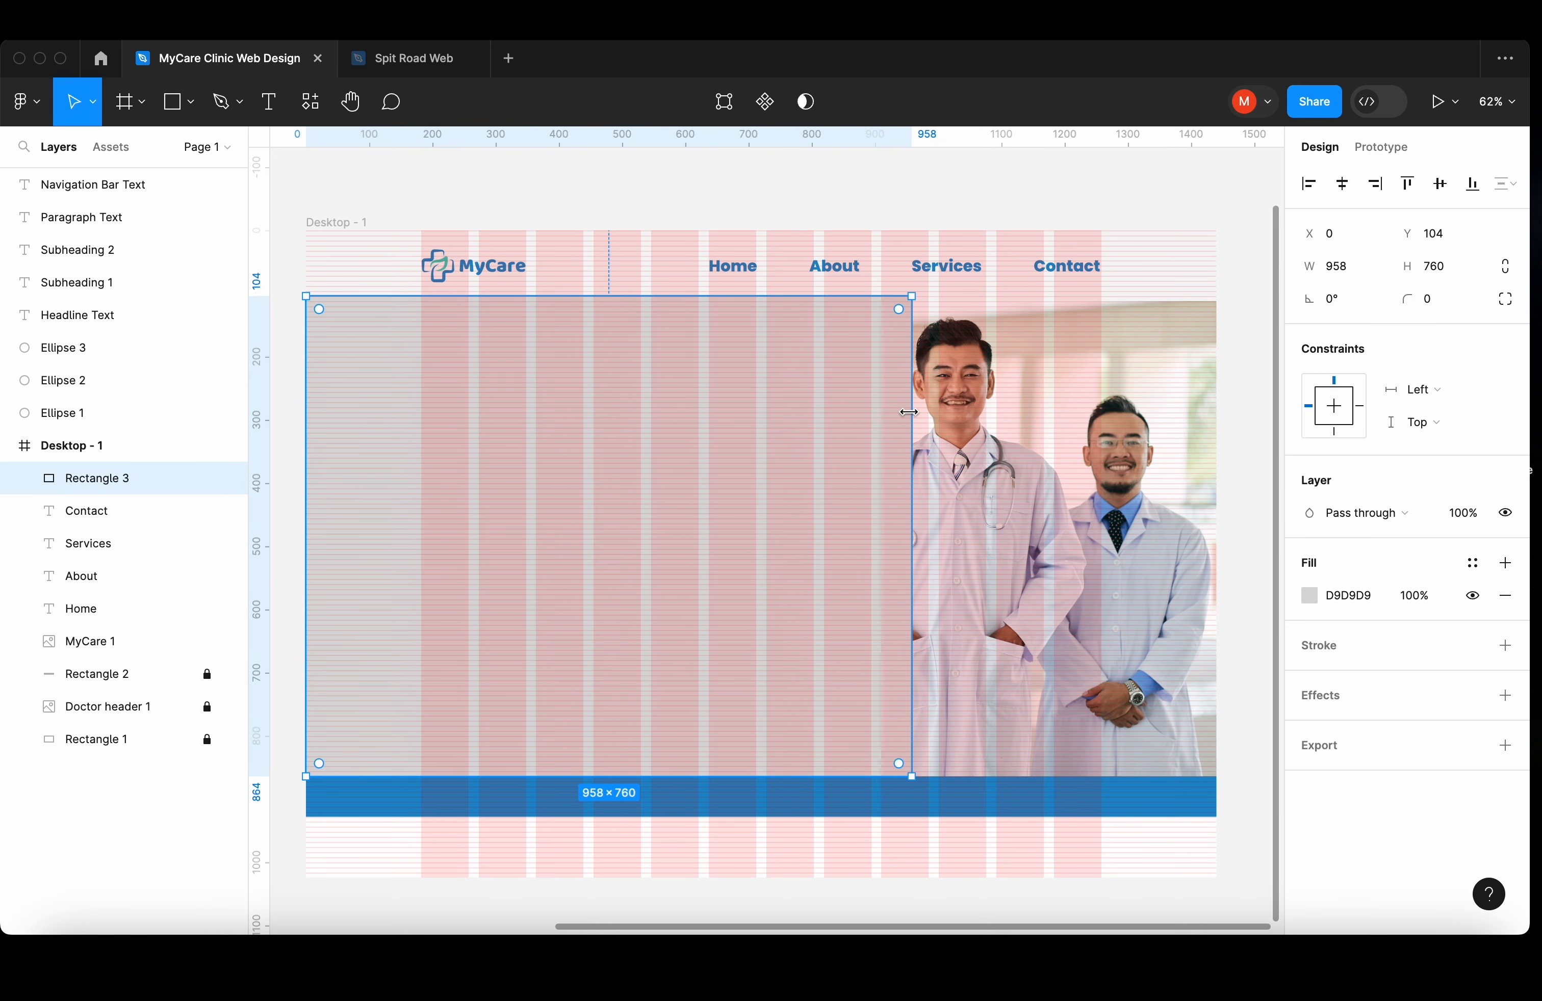
drag(912, 413, 939, 413)
key(Escape)
click(674, 447)
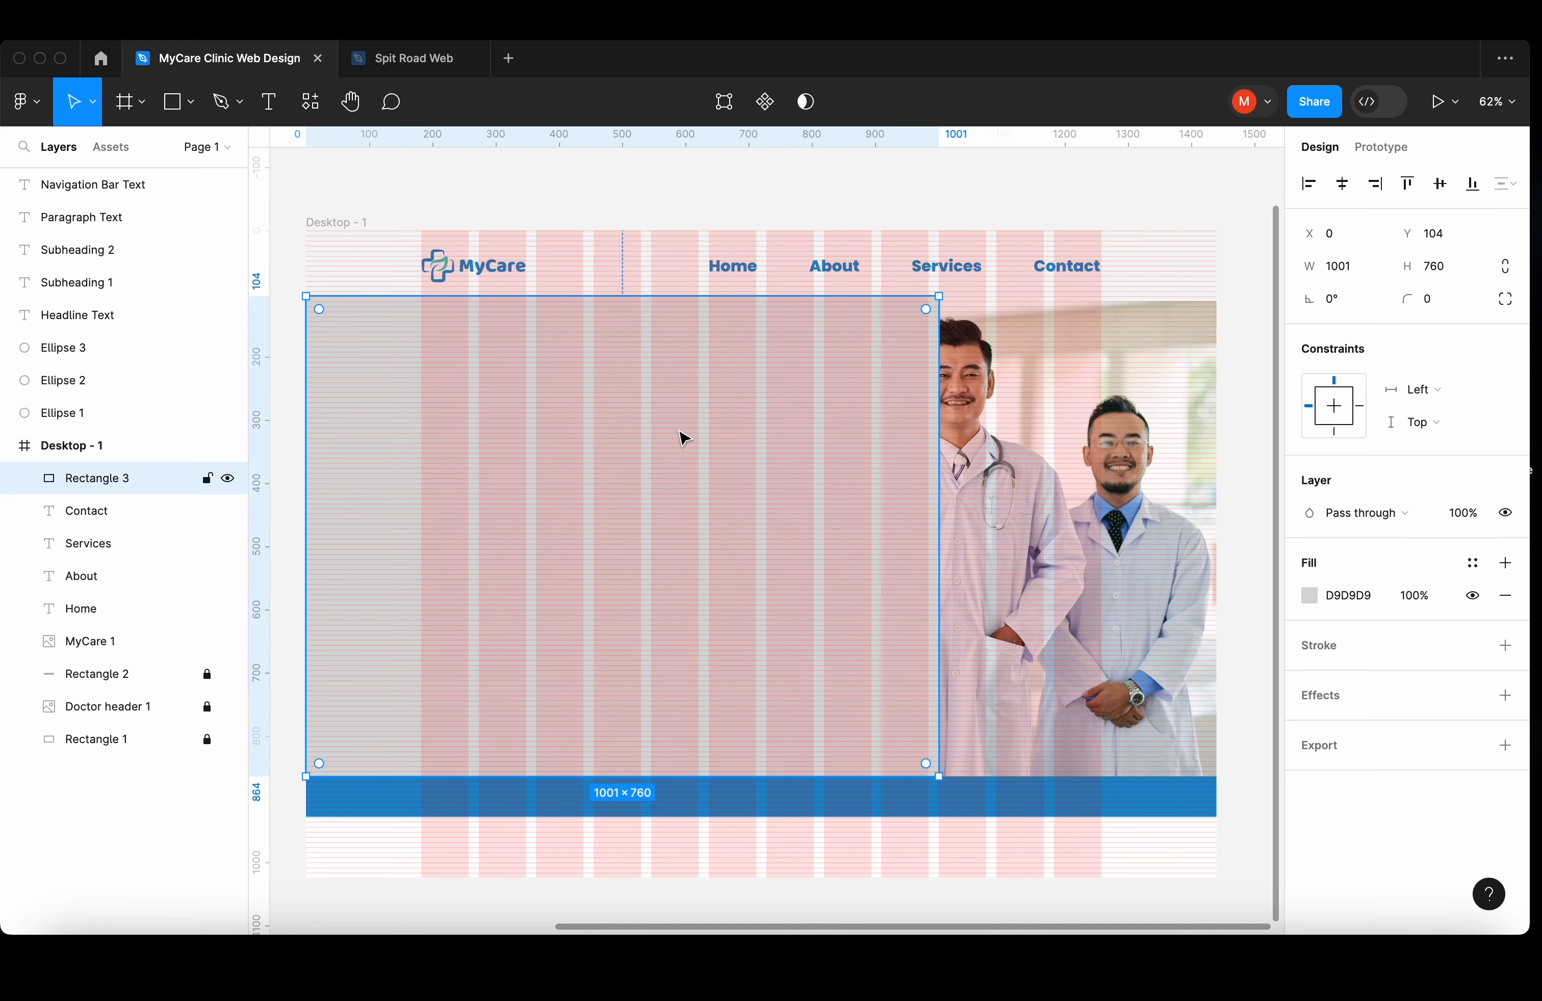
- Change the new rectangle's fill to a linear gradient running horizontally from its left edge to its right edge
click(1308, 596)
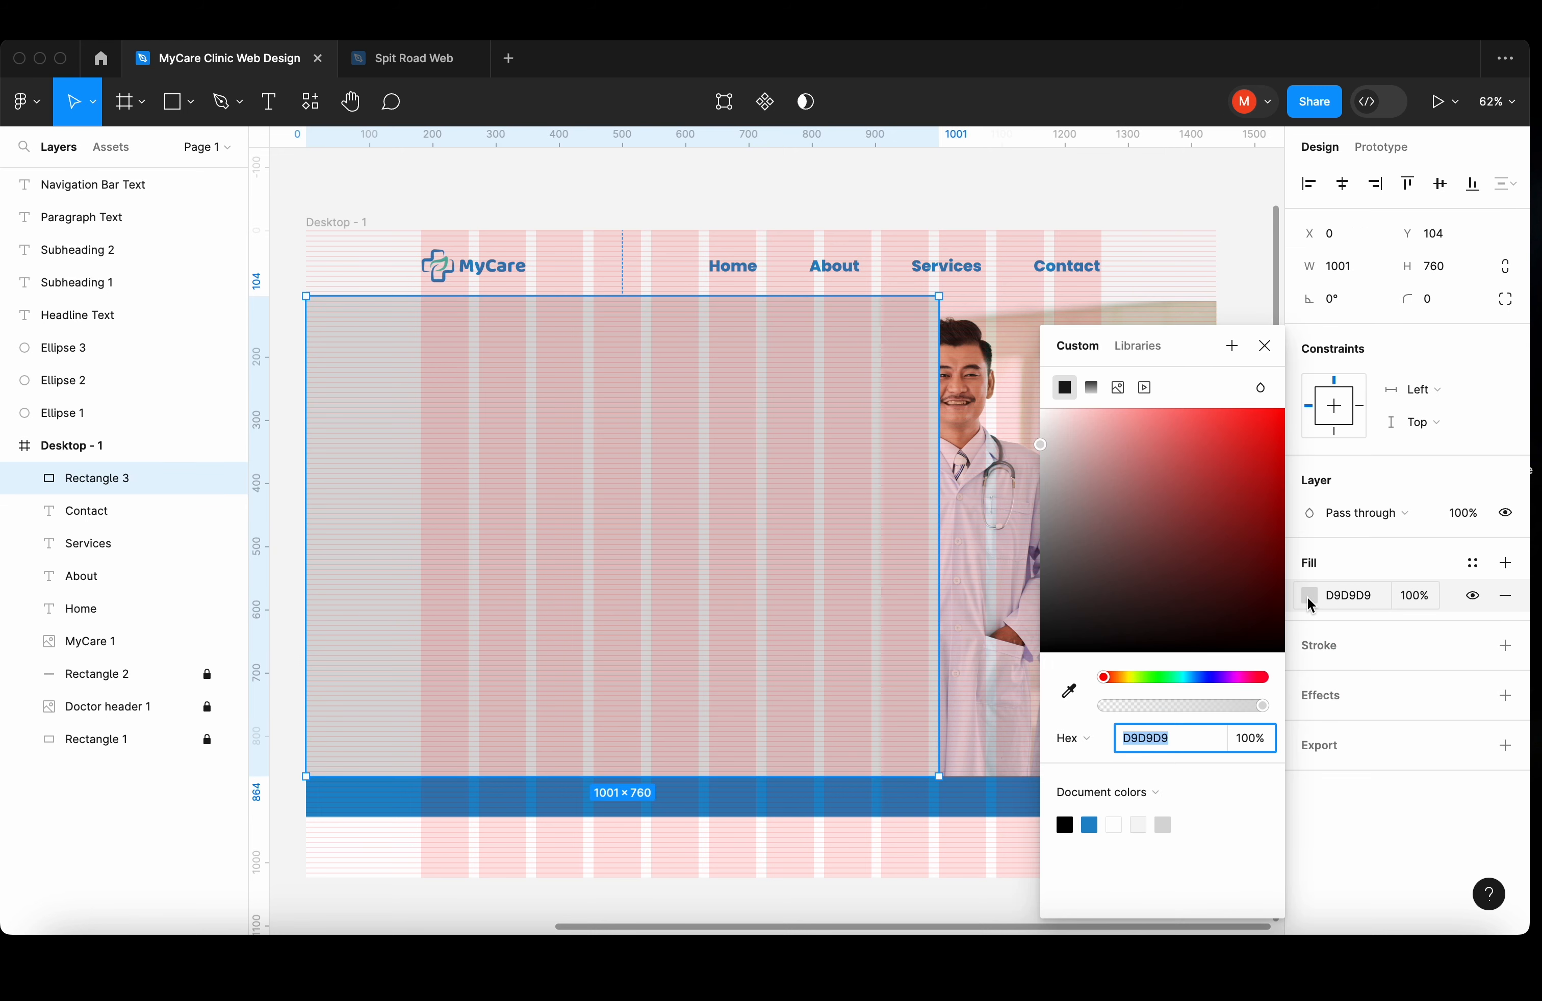
click(1092, 391)
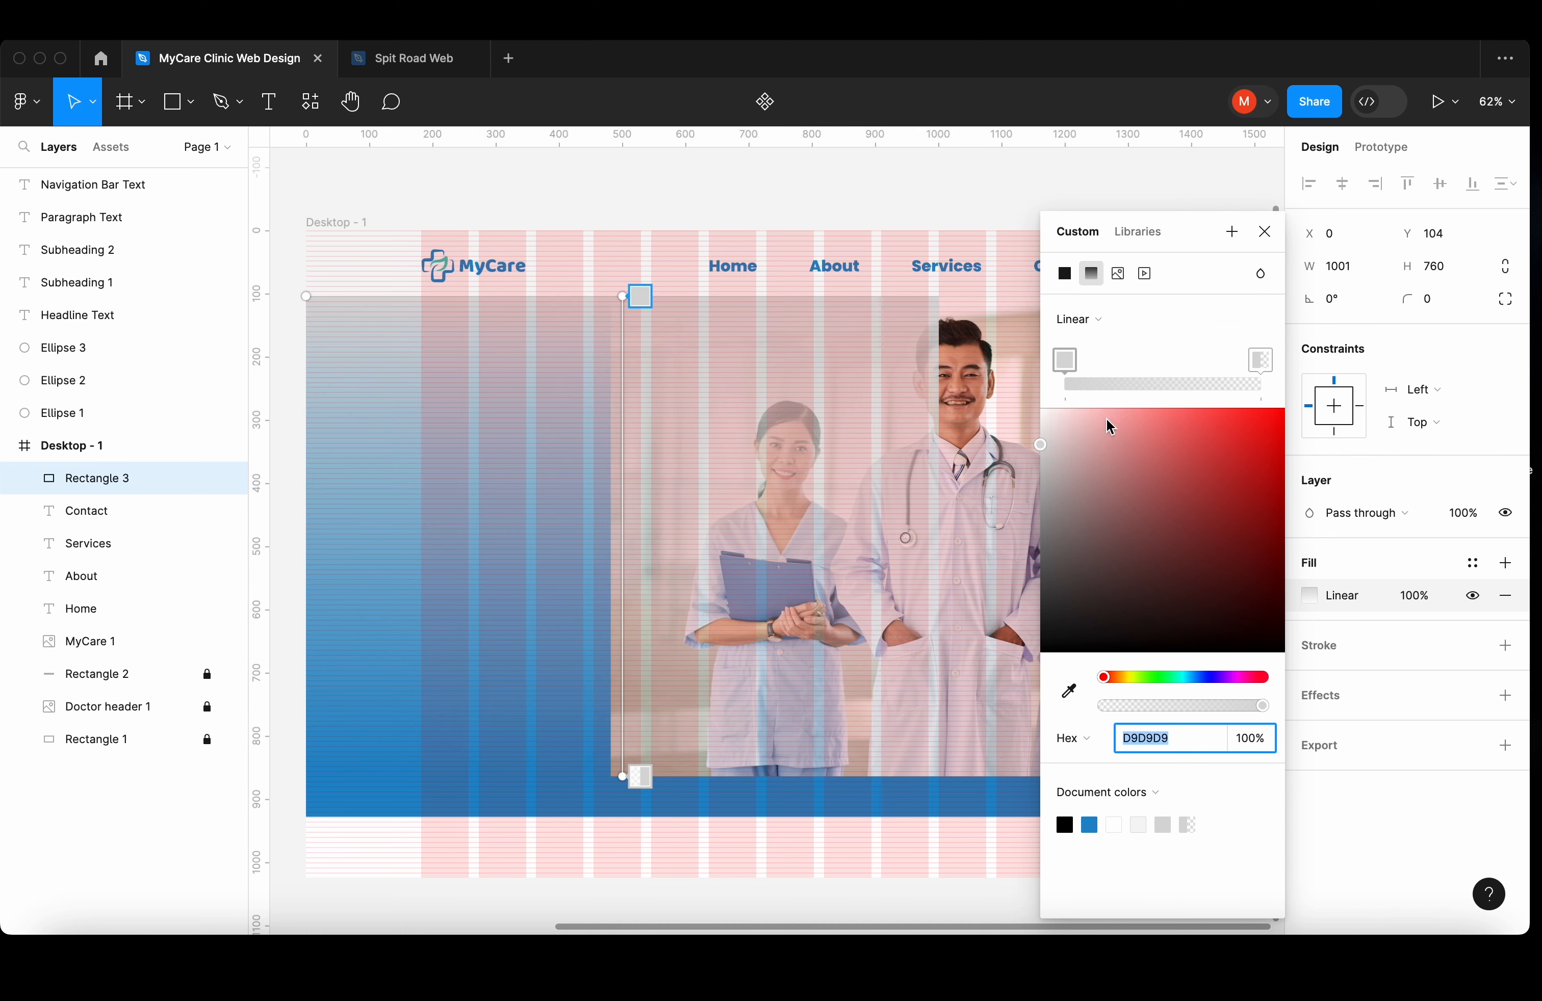
drag(619, 298, 306, 522)
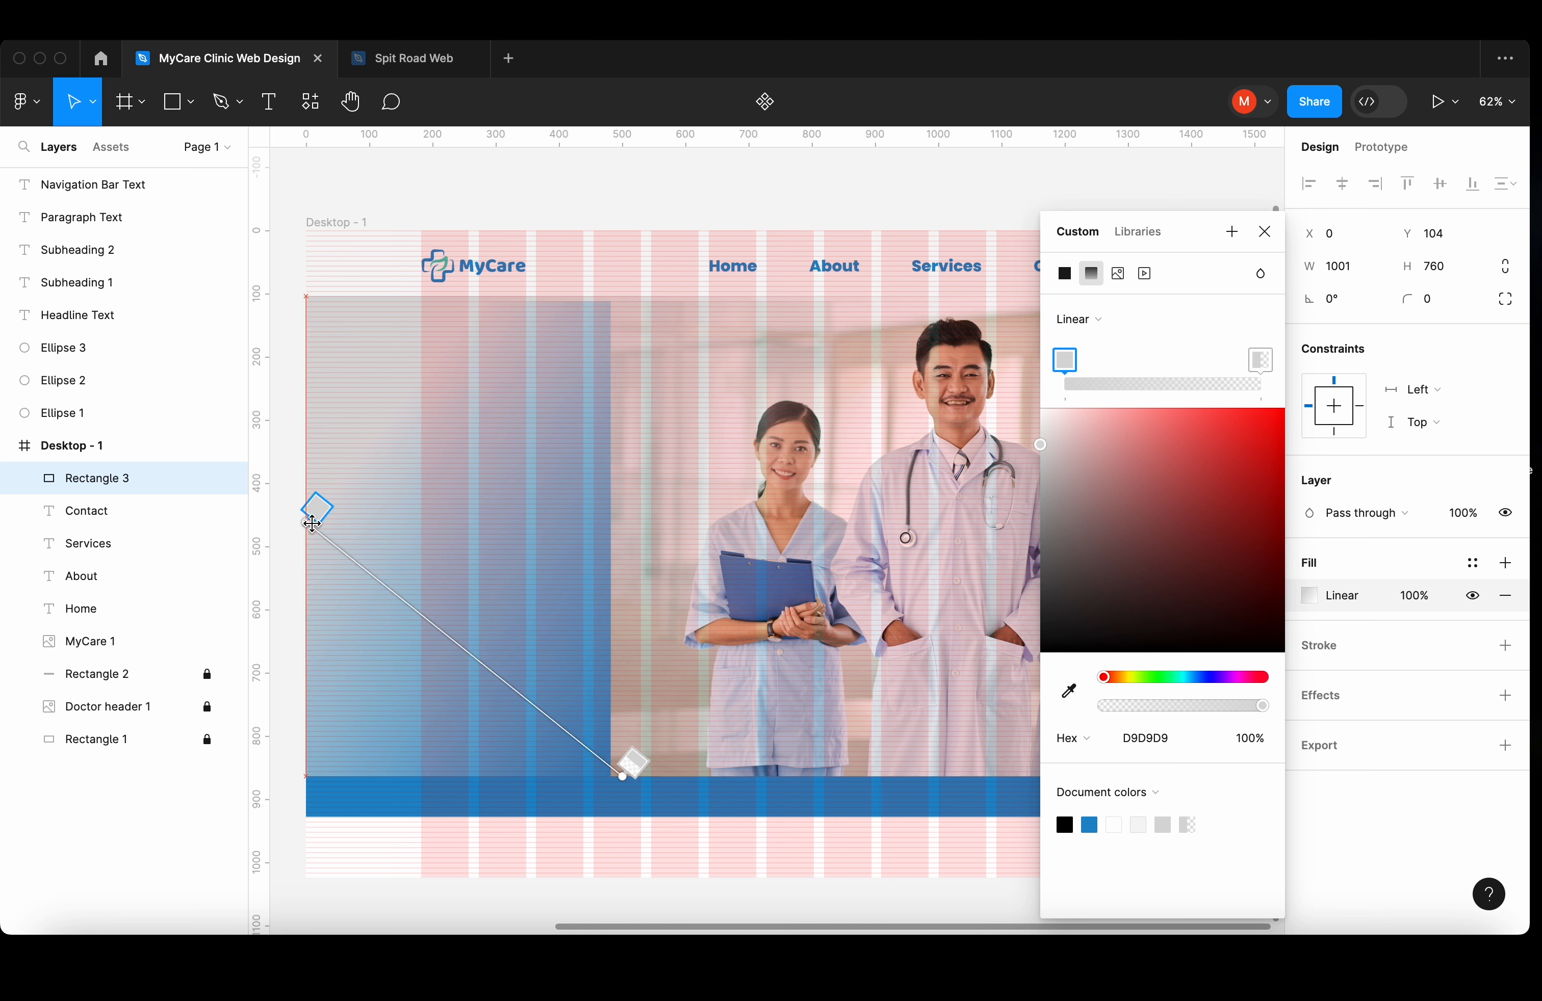
drag(633, 780, 938, 522)
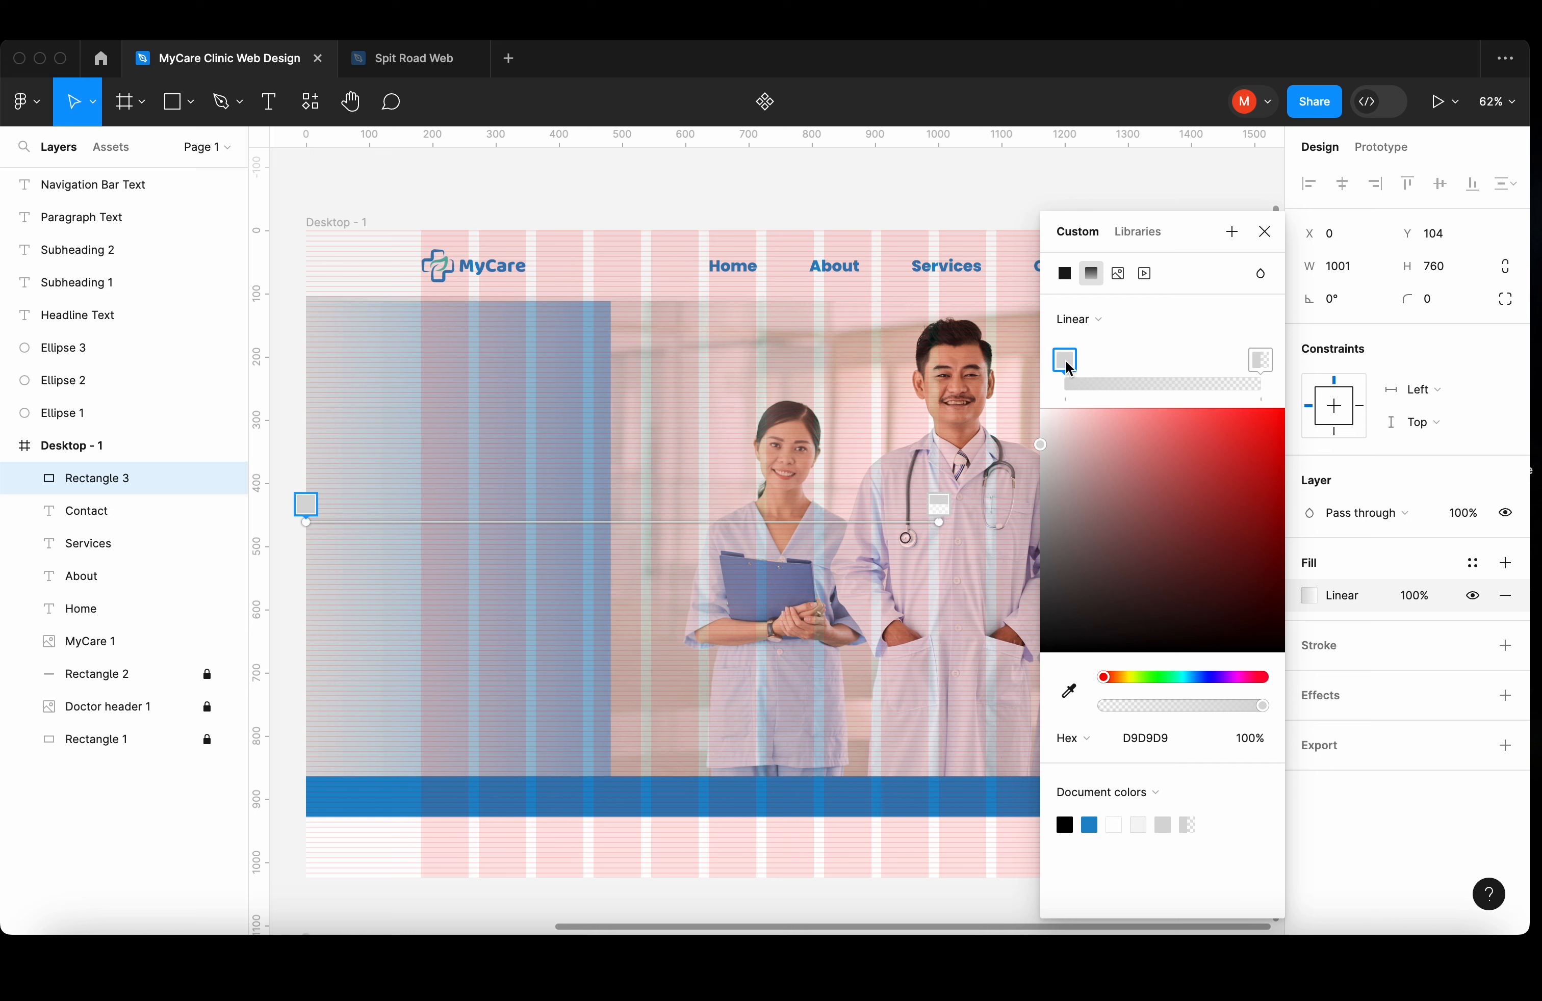
- Set the gradient's opaque left stop to the document's blue 1F8BCC, fading toward the transparent right stop
click(1092, 826)
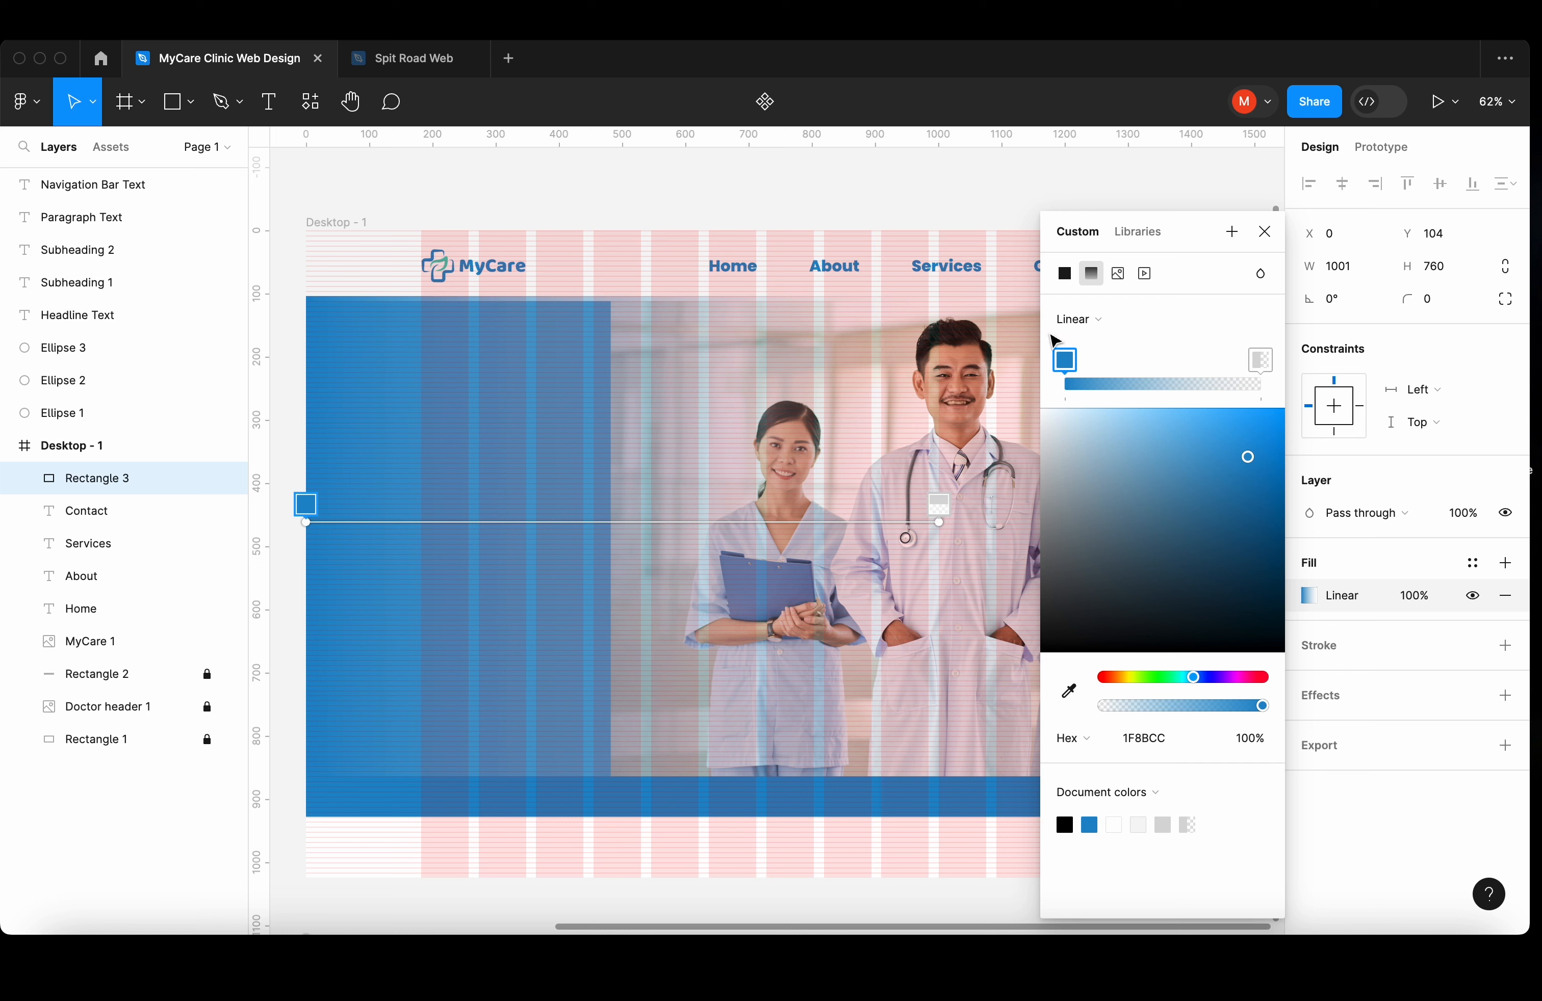
click(1078, 318)
click(1158, 339)
click(1261, 361)
click(1161, 384)
mouse_move(1161, 384)
mouse_down()
mouse_move(1208, 385)
mouse_move(1163, 380)
mouse_up()
click(1263, 232)
- Move the gradient rectangle right over the doctor image to about X 457, Y 112
drag(697, 413, 974, 418)
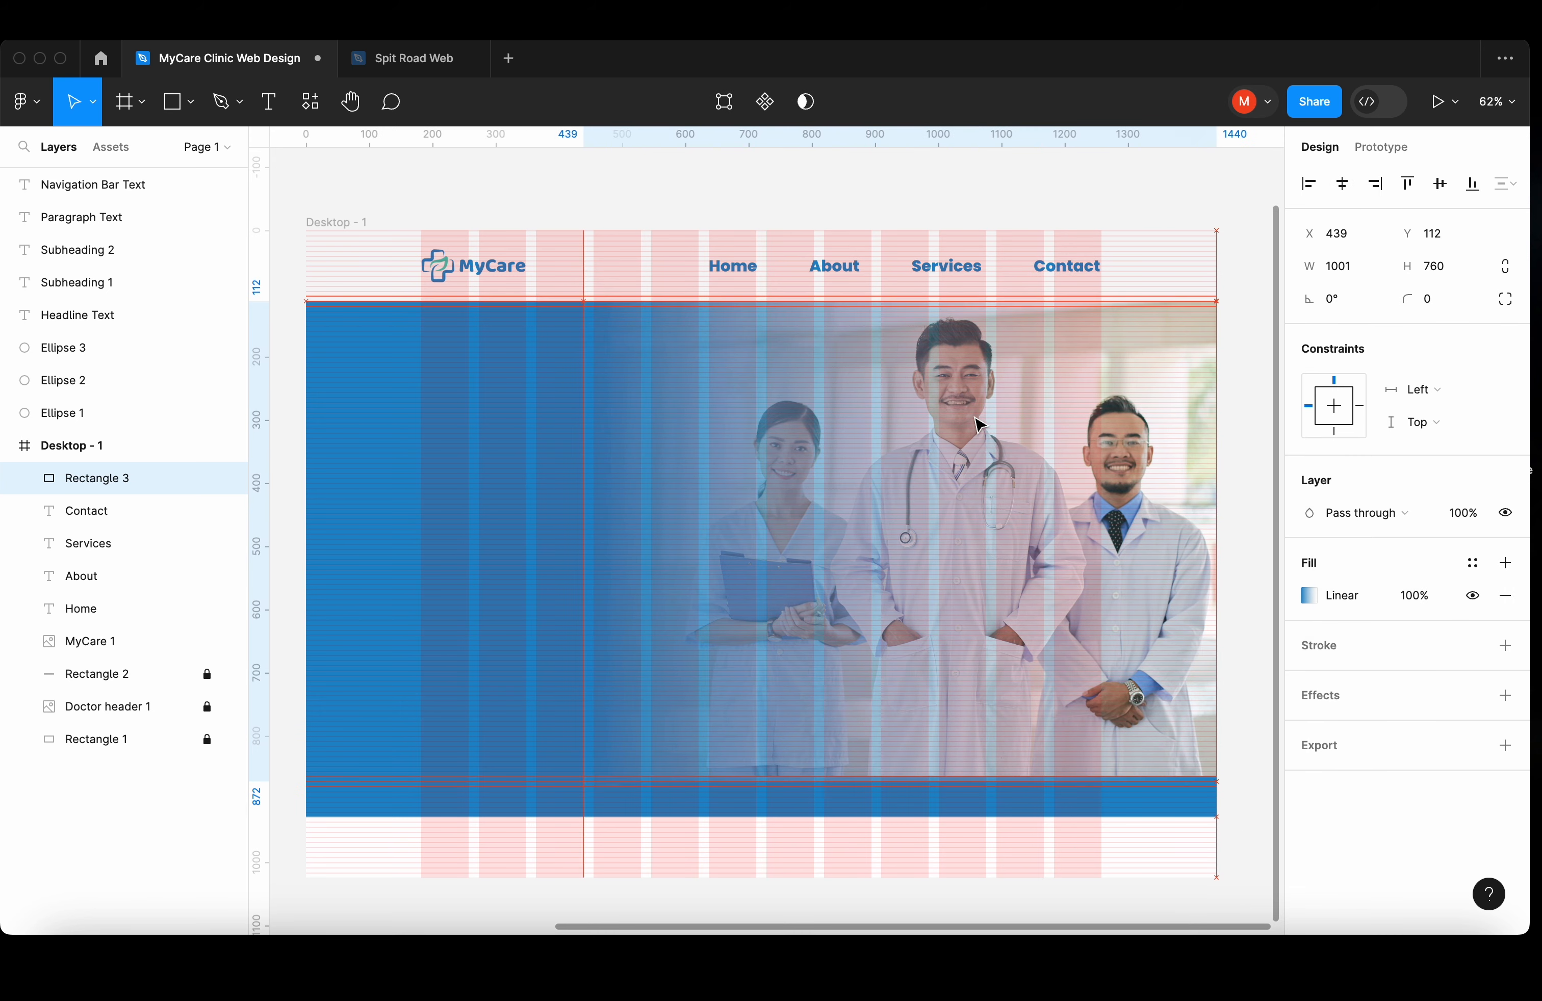
click(1265, 445)
drag(815, 452, 824, 458)
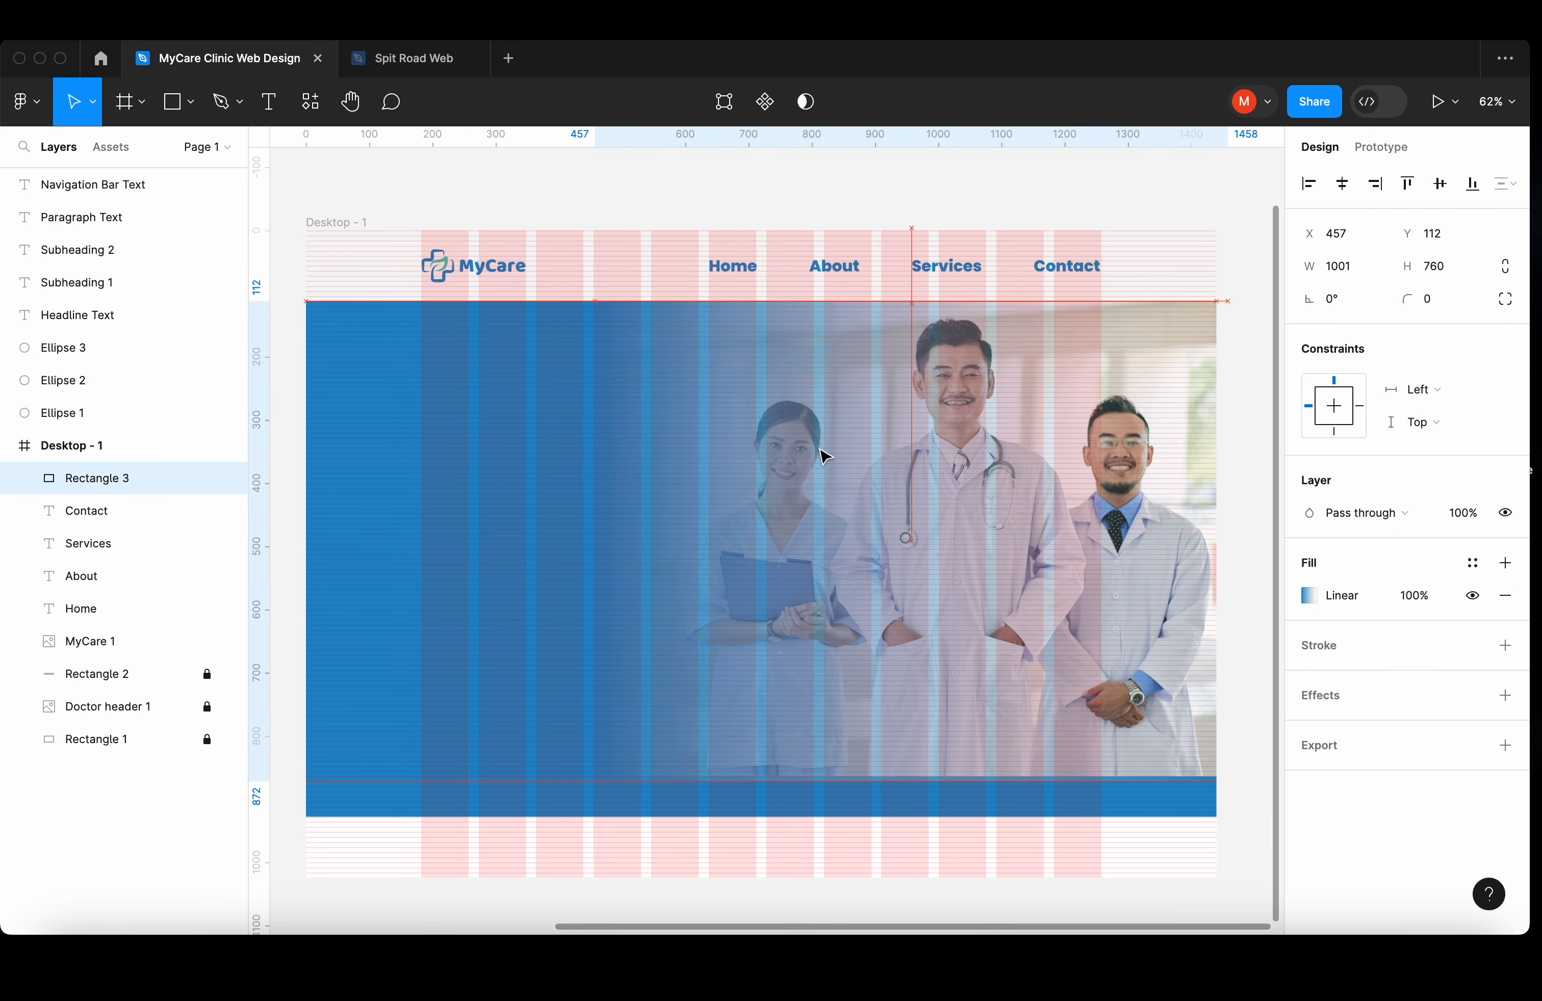
- Hide the layout grids and adjust the overlay rectangle's gradient stops so the blue fades out sooner toward the doctors
click(454, 441)
key(ctrl+g)
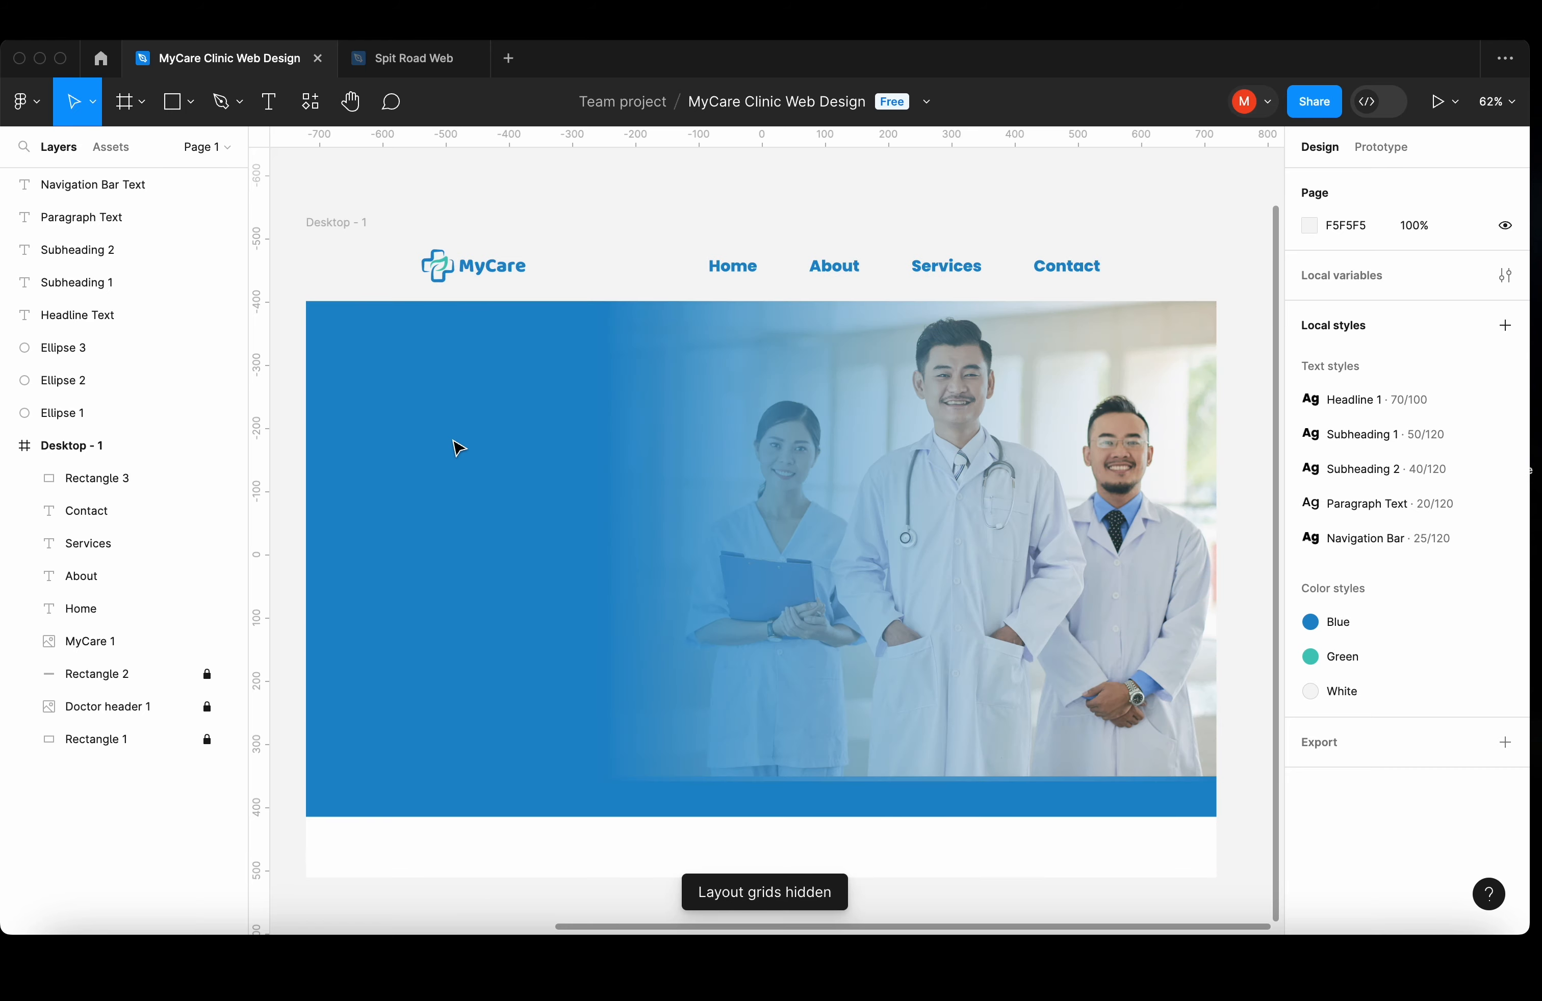
click(1060, 484)
click(1309, 596)
mouse_move(1260, 364)
mouse_down()
mouse_move(1216, 366)
mouse_move(1261, 366)
mouse_up()
mouse_move(1163, 365)
mouse_down()
mouse_move(1114, 365)
mouse_move(1159, 371)
mouse_up()
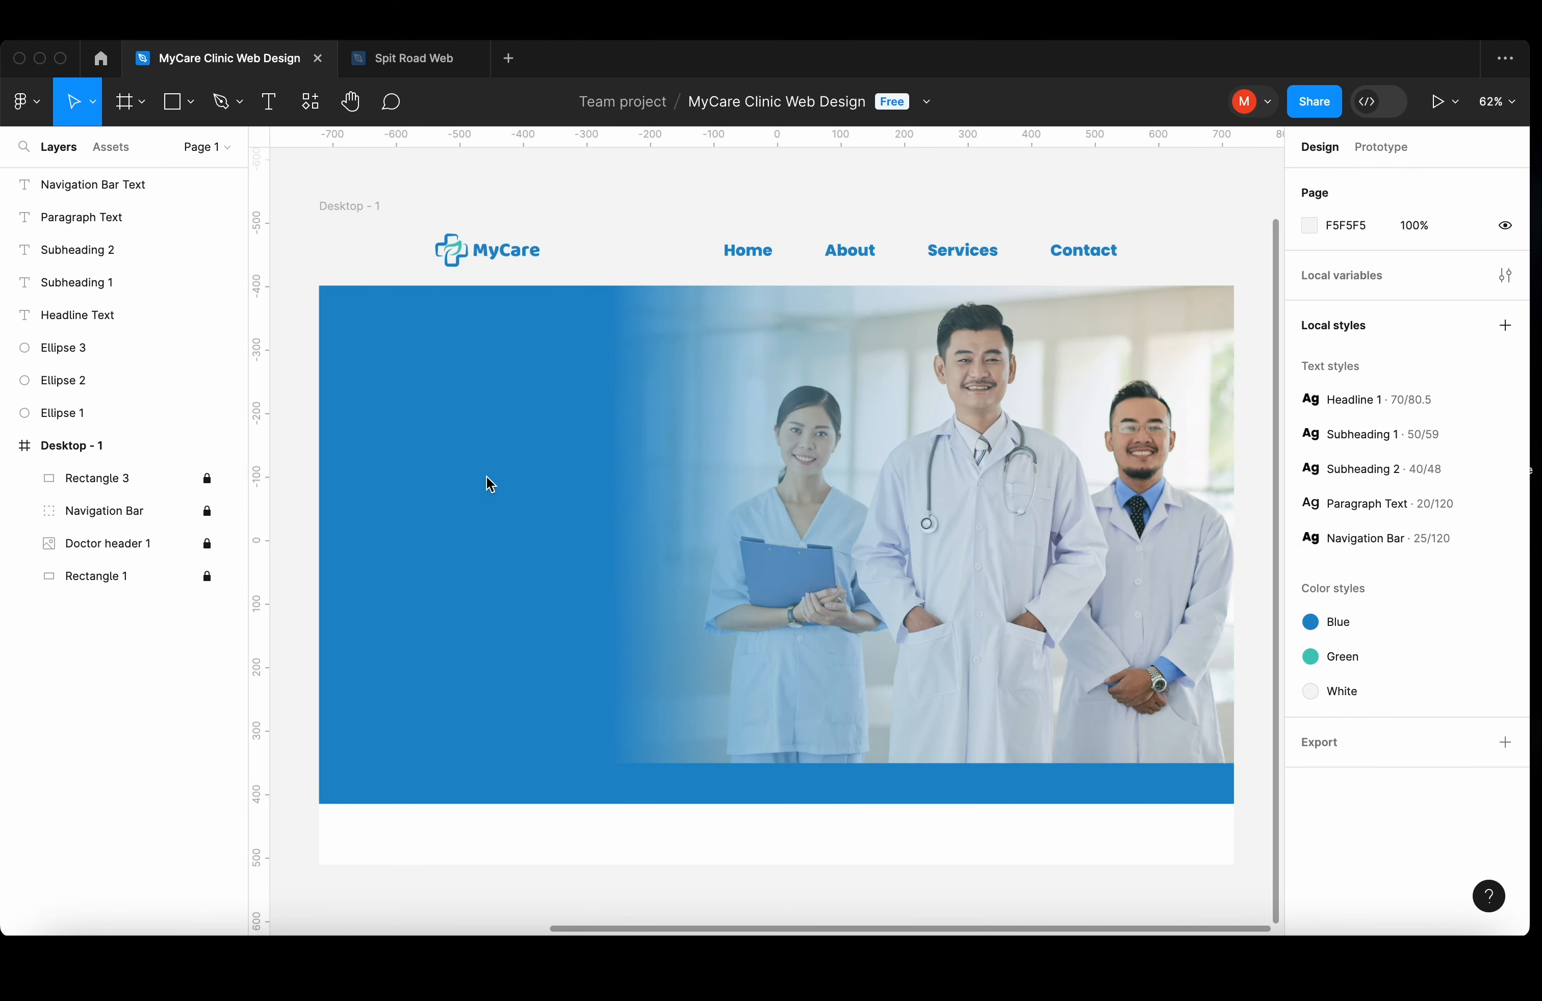
- Add the two-line text "Your Path / To Optimal Health" on the blue area left of the doctors
key(t)
click(404, 418)
text(Your Path)
key(Return)
text(To Optimal Health)
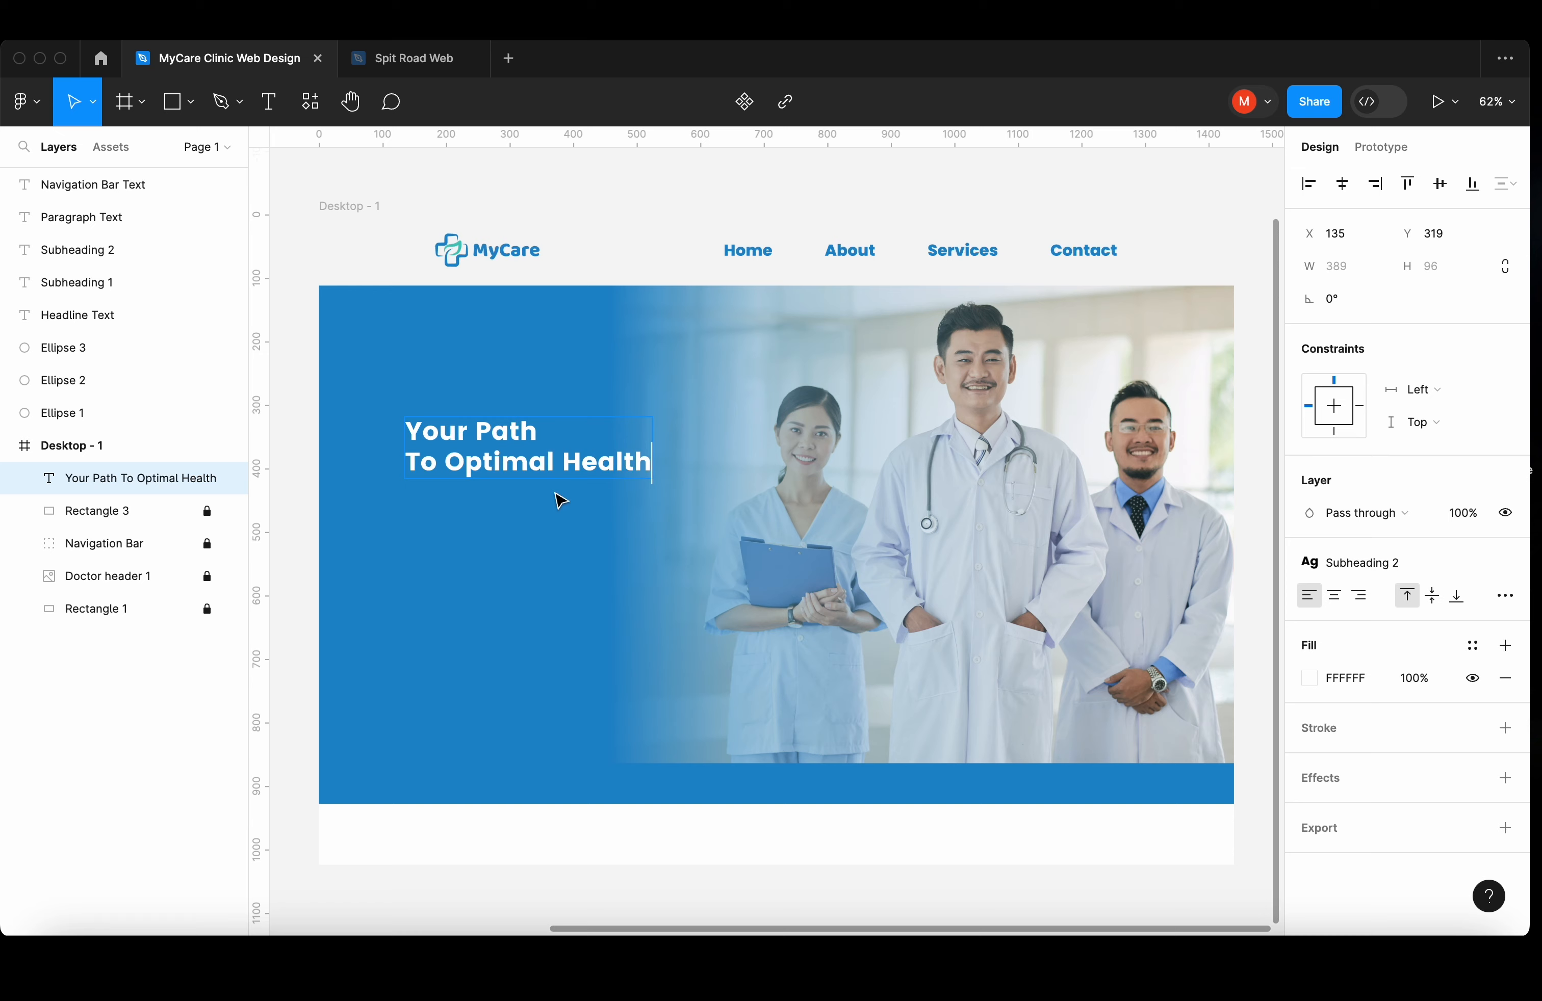
key(Escape)
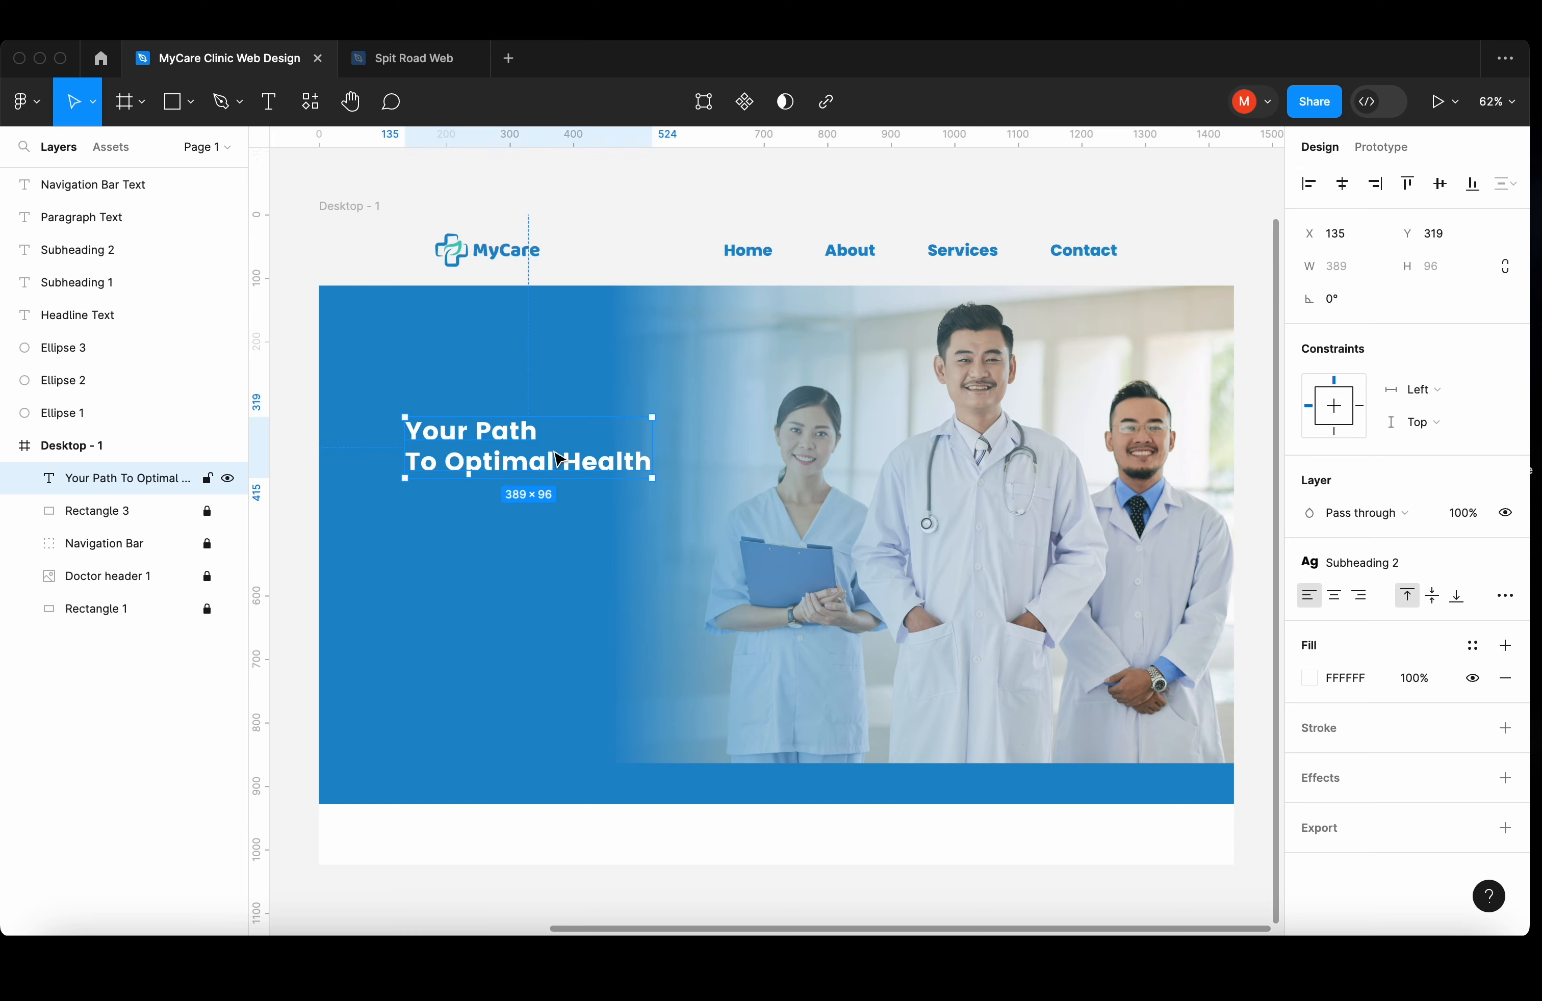
- Move the headline to about X 157, Y 288, apply the Headline 1 text style and show the layout grids
drag(558, 461, 572, 441)
click(1346, 575)
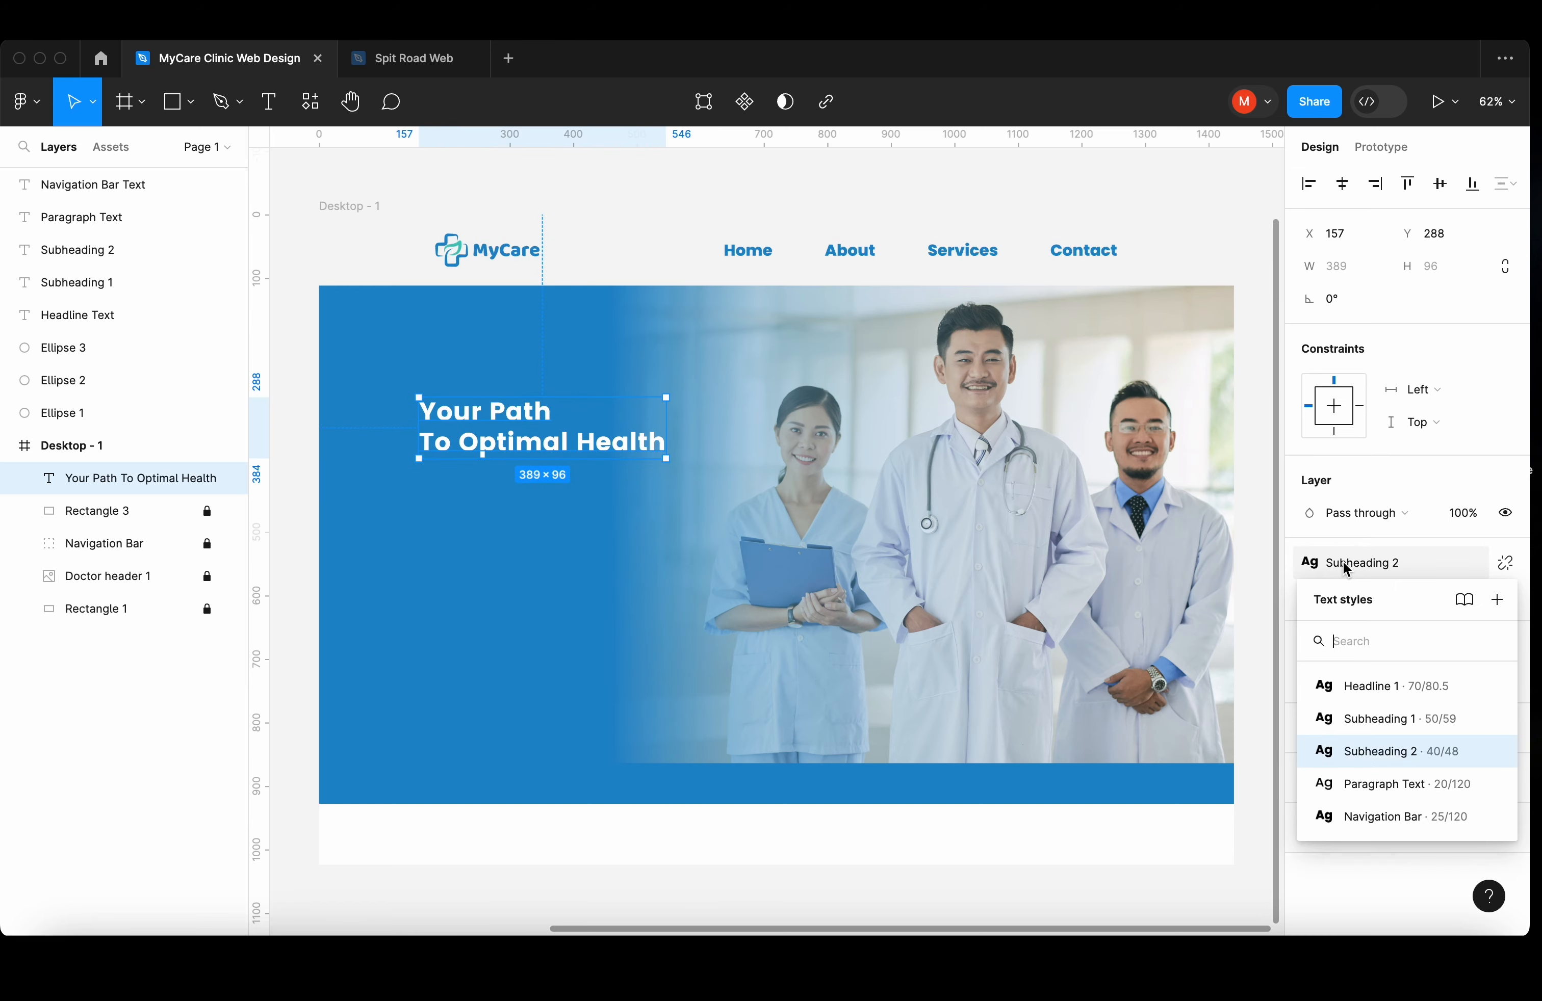
click(1370, 686)
click(967, 599)
key(shift+g)
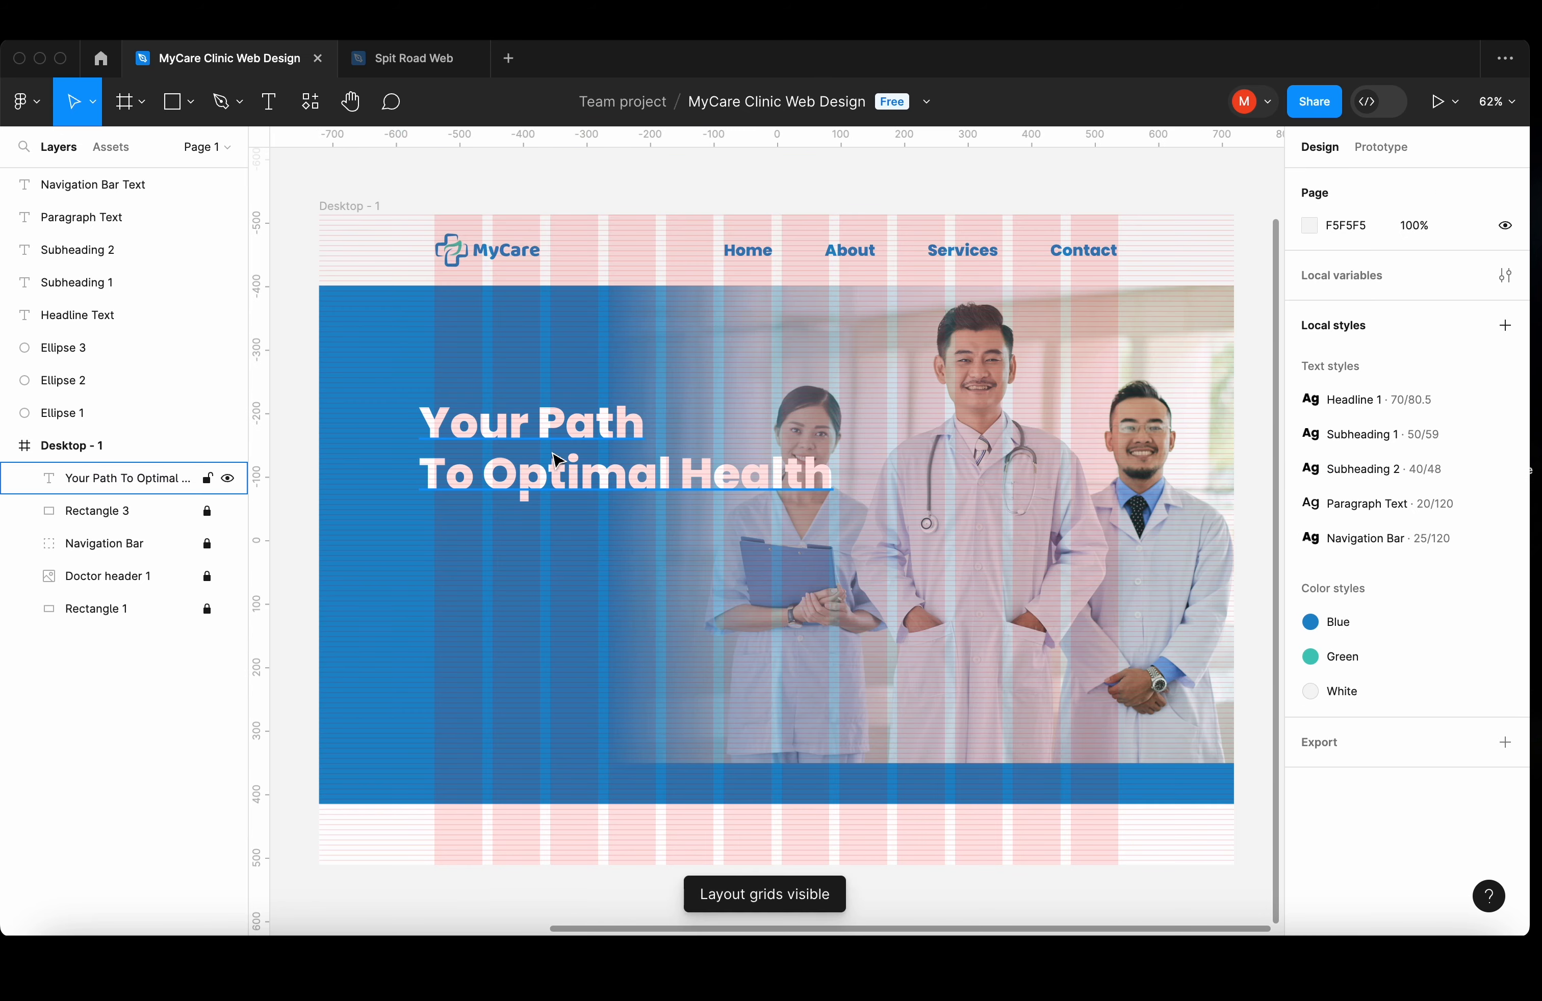
- Duplicate the headline below itself in the Subheading 2 style and change it to "Affordable medical practice / in Kepong" on two lines
drag(559, 459, 608, 614)
click(1352, 562)
click(1379, 752)
key(Return)
text(Affordable medical practice)
key(Return)
text(in Kepong)
key(Escape)
- Place the headline at X 182, Y 335 with the subheading closer beneath it, checking the spacing with the layout grids hidden
drag(581, 531, 579, 525)
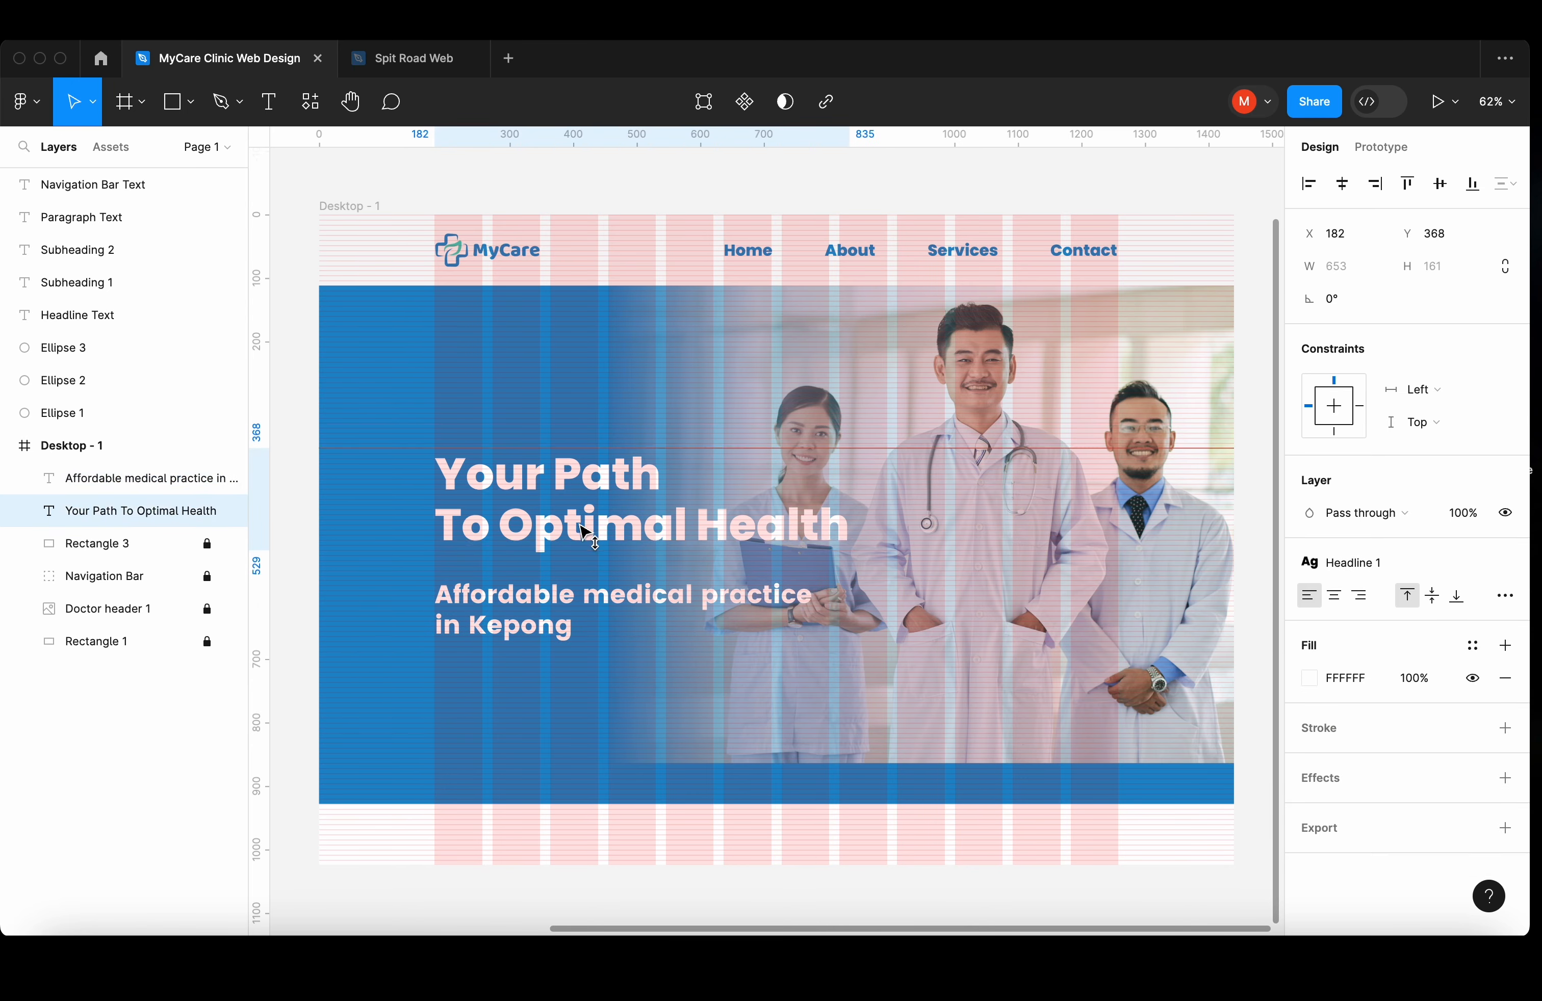
drag(585, 604, 585, 590)
click(655, 694)
key(shift+g)
key(shift+g)
drag(554, 523, 555, 507)
click(659, 666)
key(shift+g)
key(shift+g)
click(554, 507)
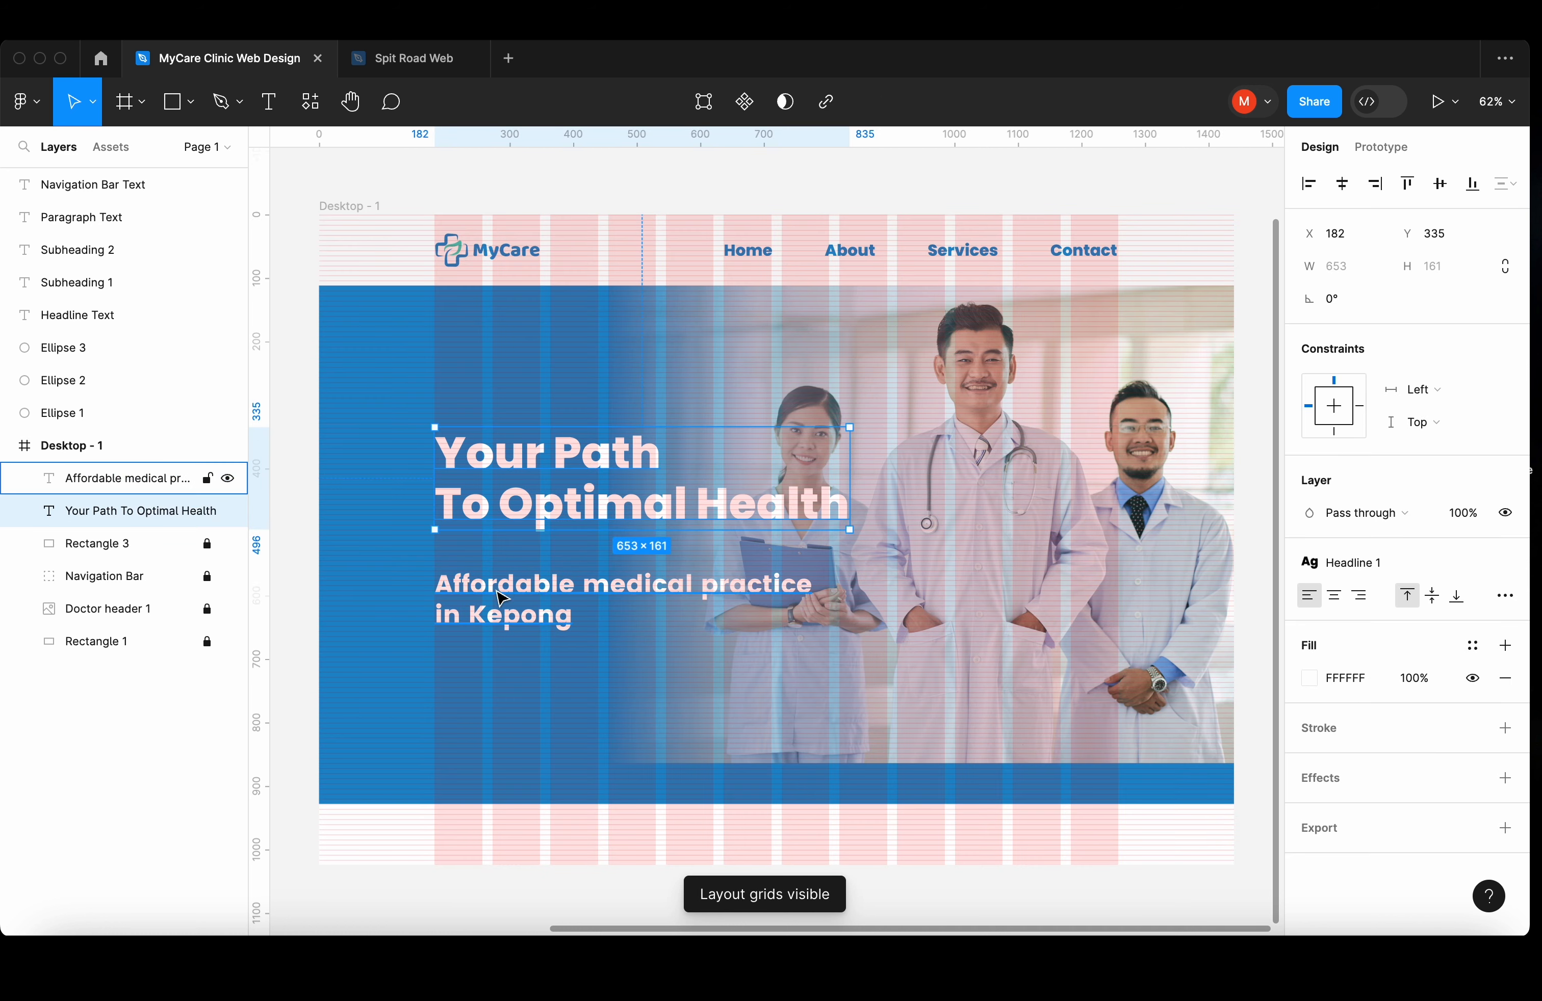
click(550, 677)
key(shift+g)
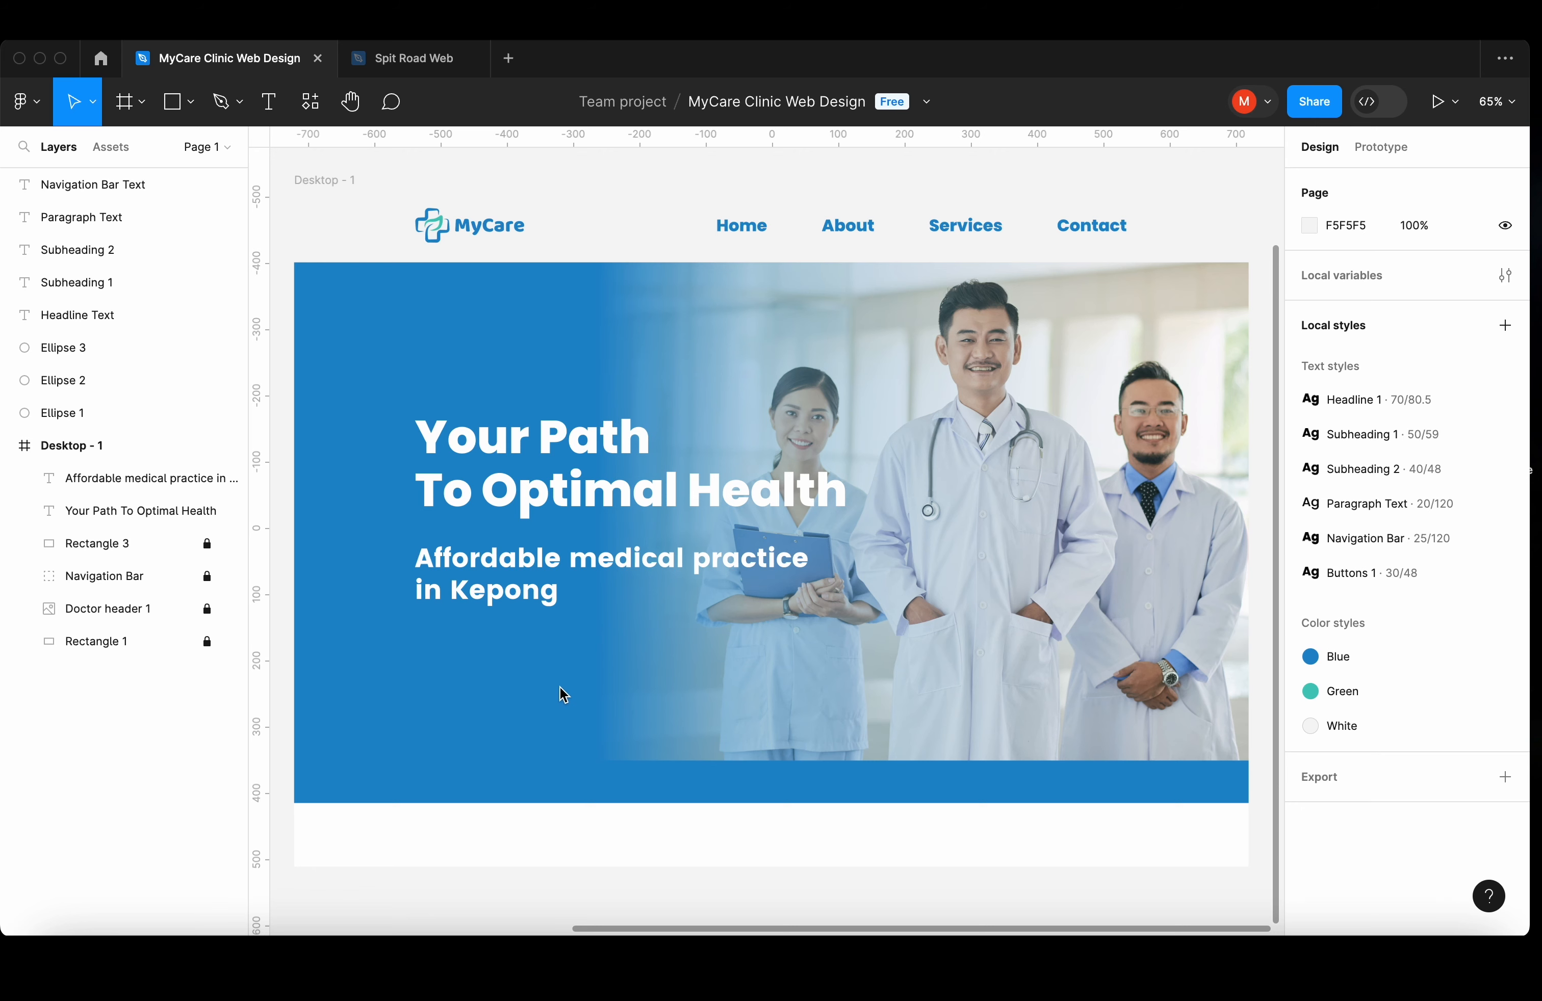
- Draw a 484 × 88 button rectangle below the subheading, aligned to the first grid column at X 182, Y 696
key(r)
mouse_move(428, 660)
mouse_down()
mouse_move(806, 725)
mouse_move(749, 718)
mouse_up()
key(shift+g)
key(Escape)
drag(580, 677, 549, 686)
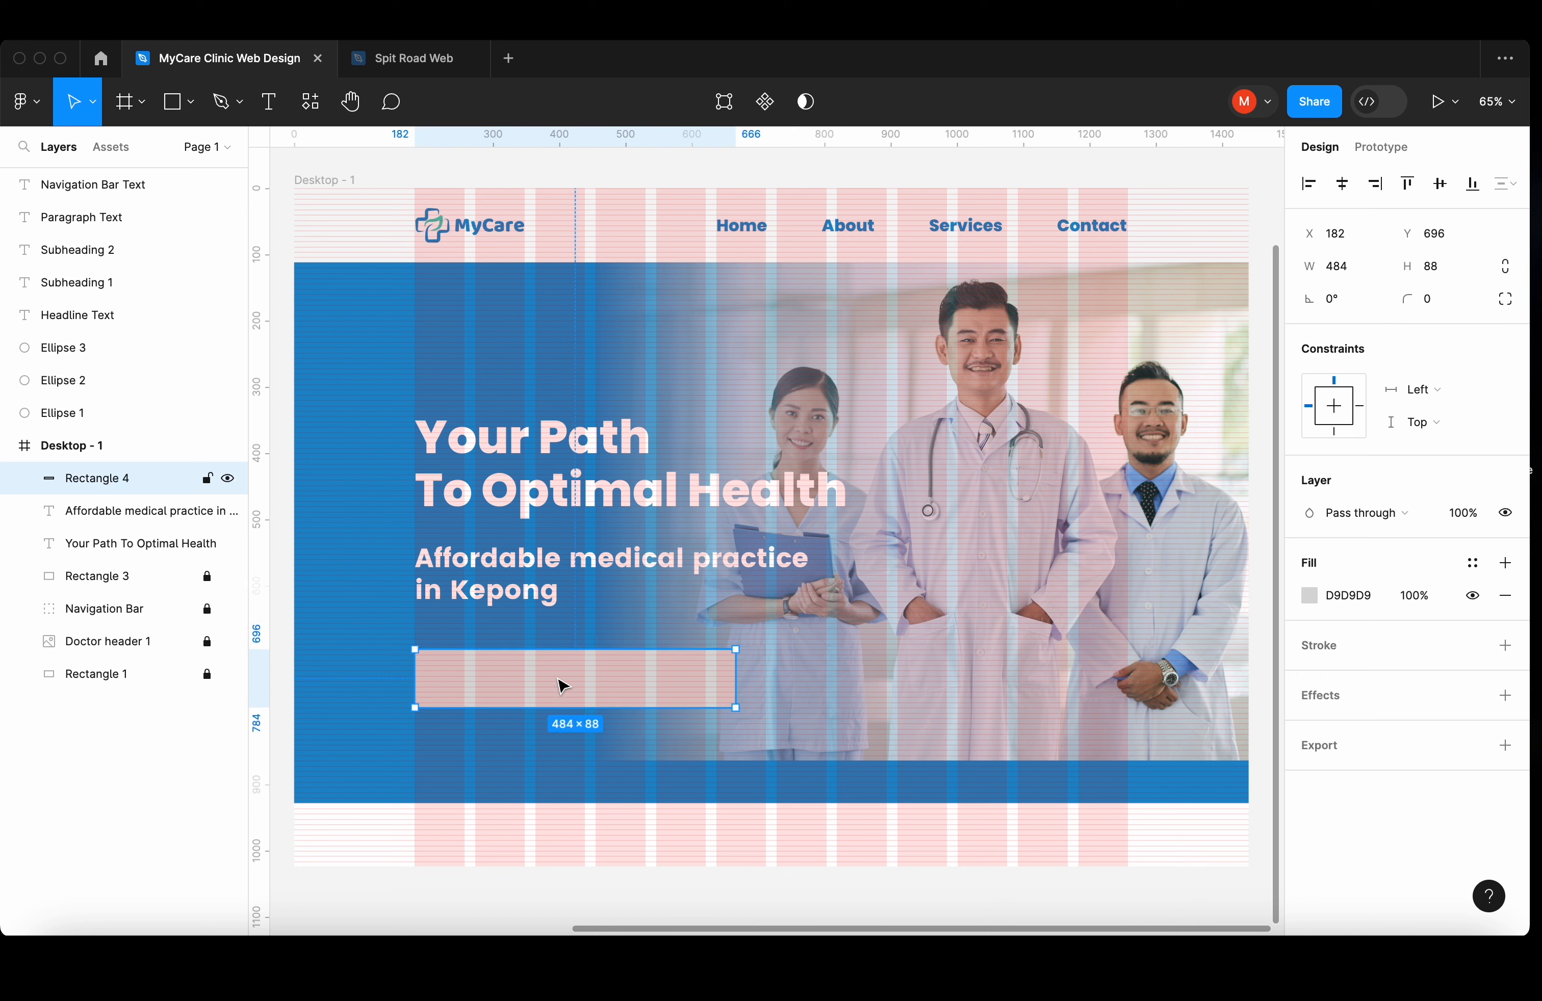
- Round the button rectangle's corners with a radius of 50
click(1440, 310)
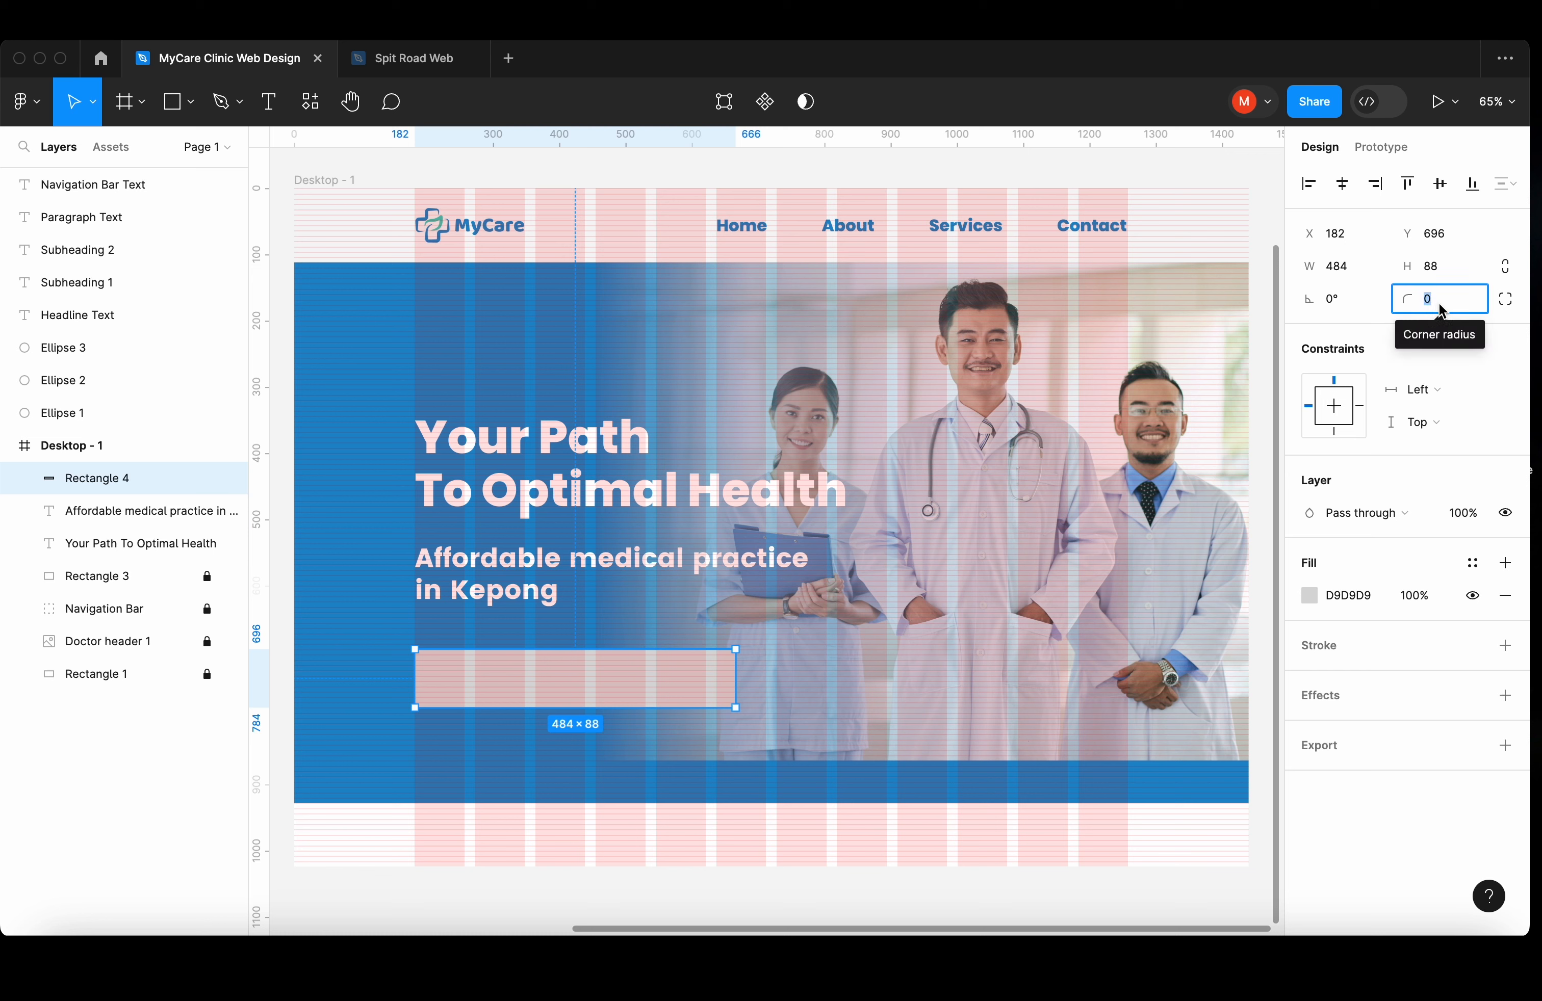
text(50)
key(Return)
click(966, 610)
drag(518, 677, 517, 677)
- Add the label "Book An Appointment" in the Buttons 1 text style and place it inside the button
key(t)
click(700, 651)
text(Book An Appointment)
key(Escape)
click(1355, 562)
drag(719, 663, 682, 678)
- Resize the button to 439 × 72 at Y 688, make it White with a Blue label, and hide the layout grids
drag(633, 651, 634, 660)
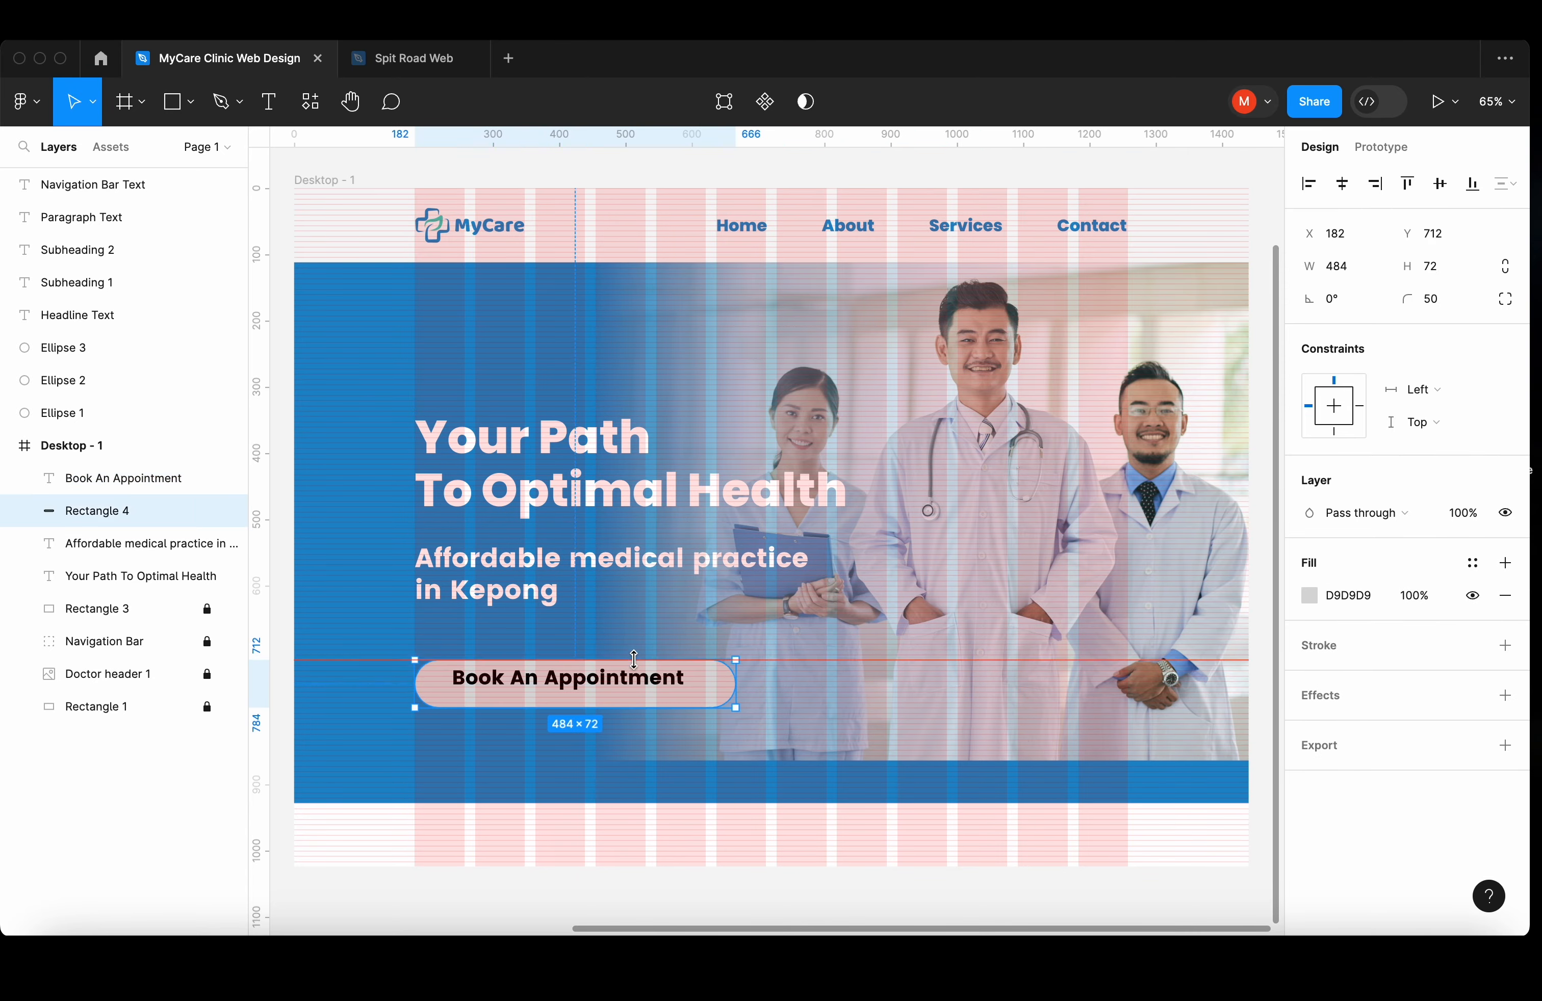
drag(403, 715, 757, 640)
click(472, 740)
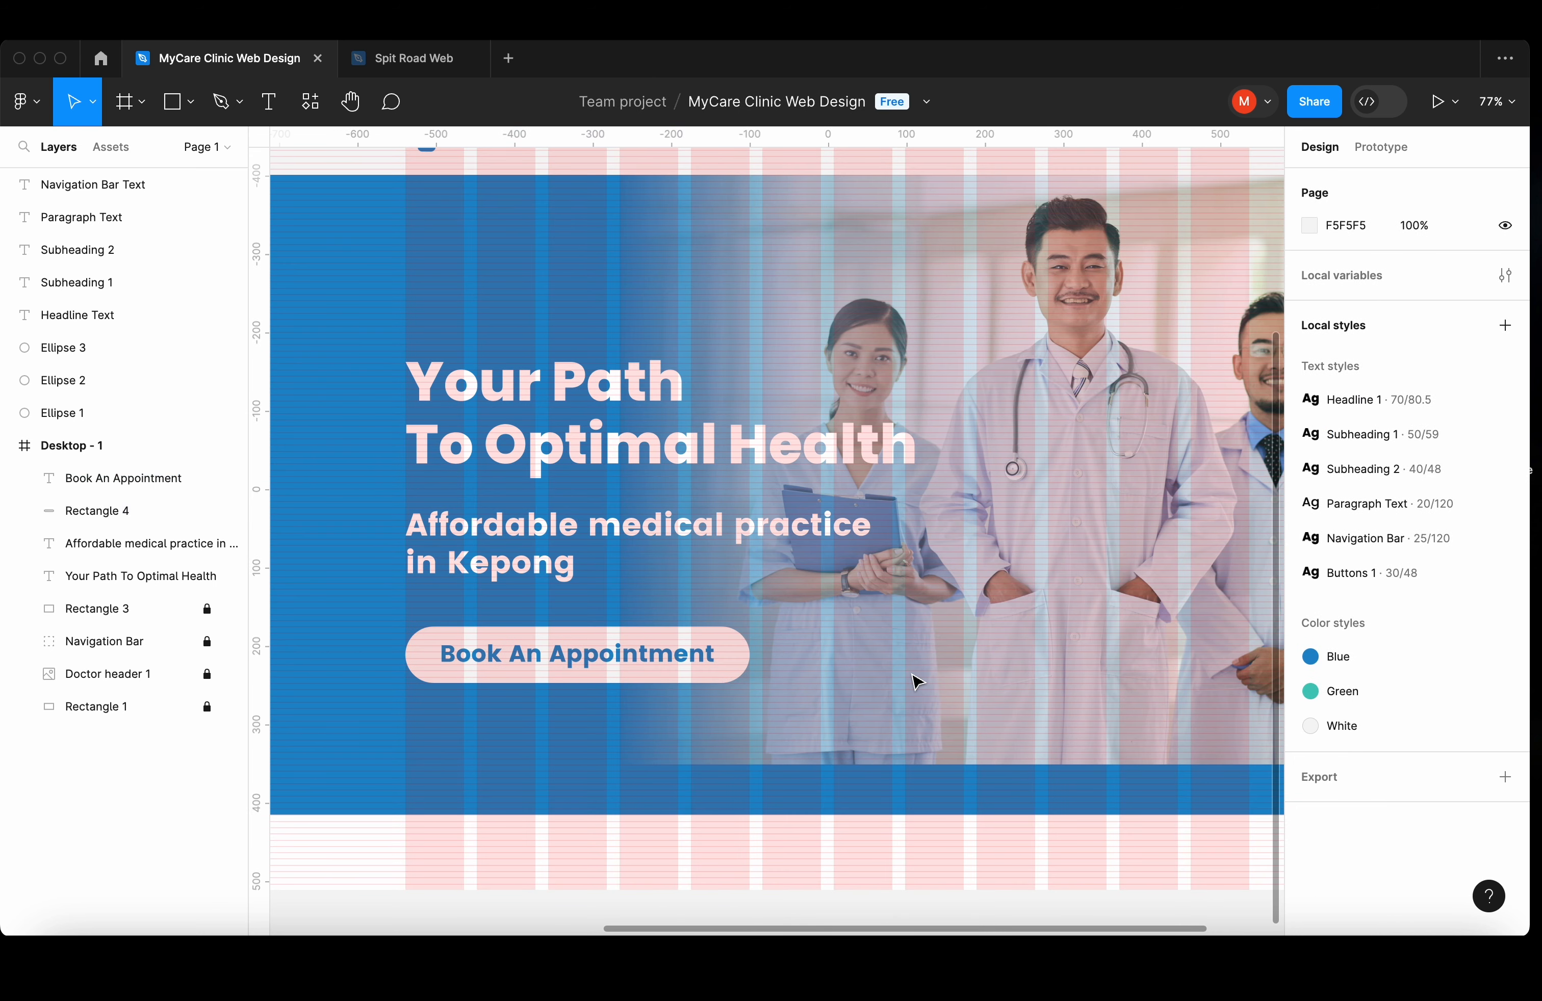
key(shift+g)
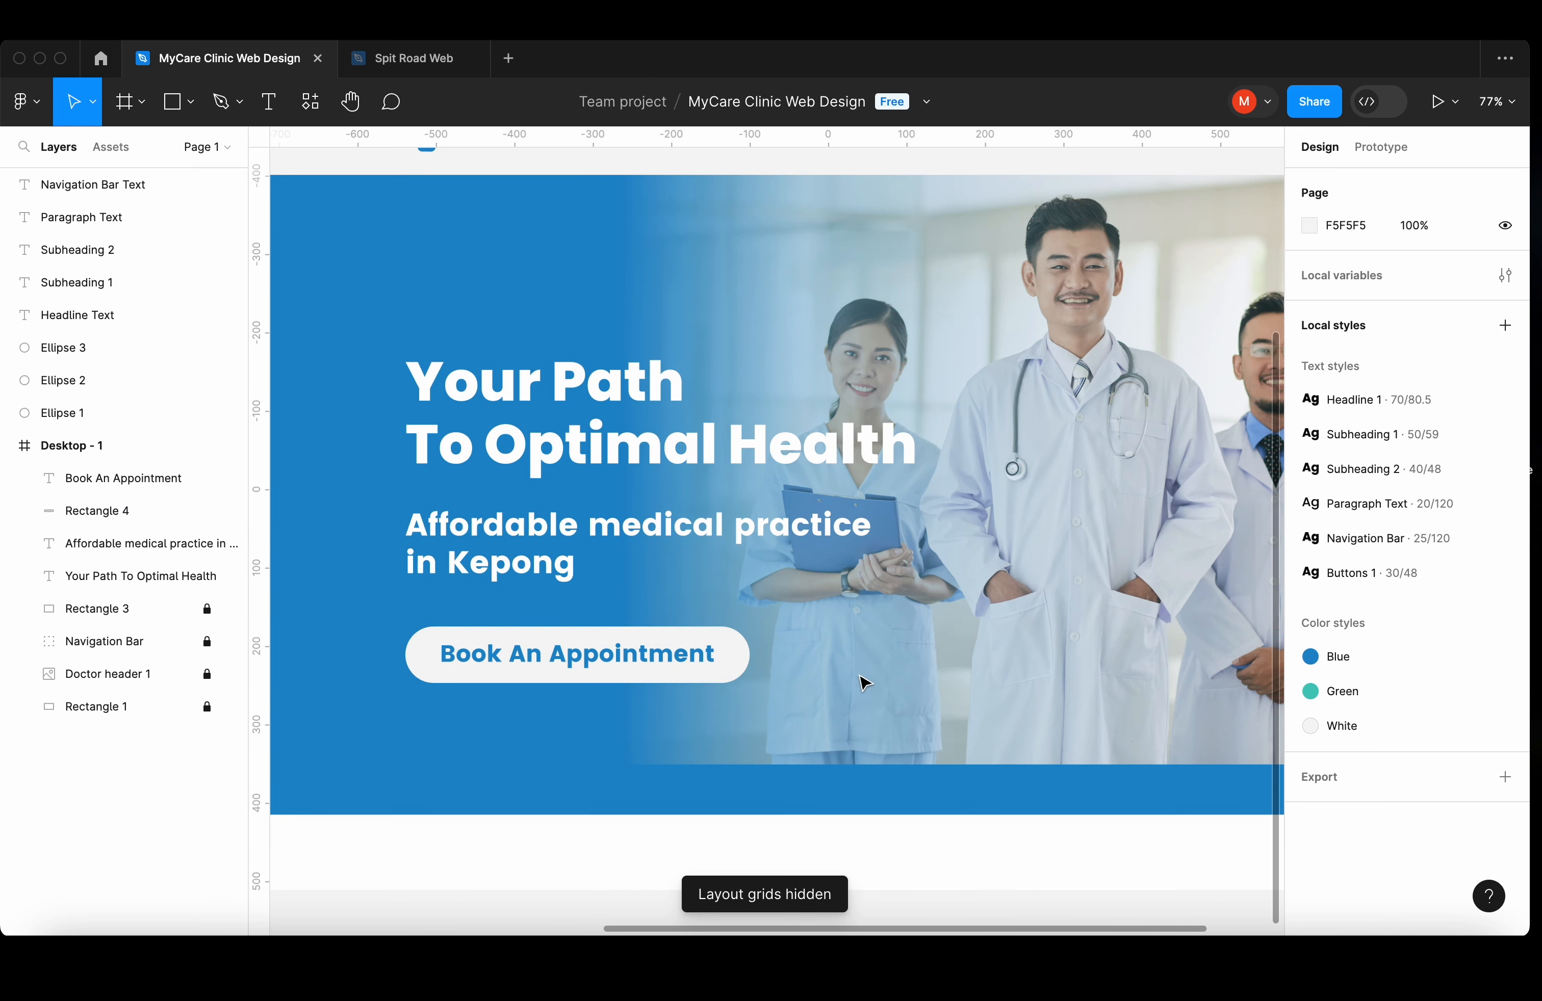
- Add a drop shadow effect to the white button and open its settings
click(733, 670)
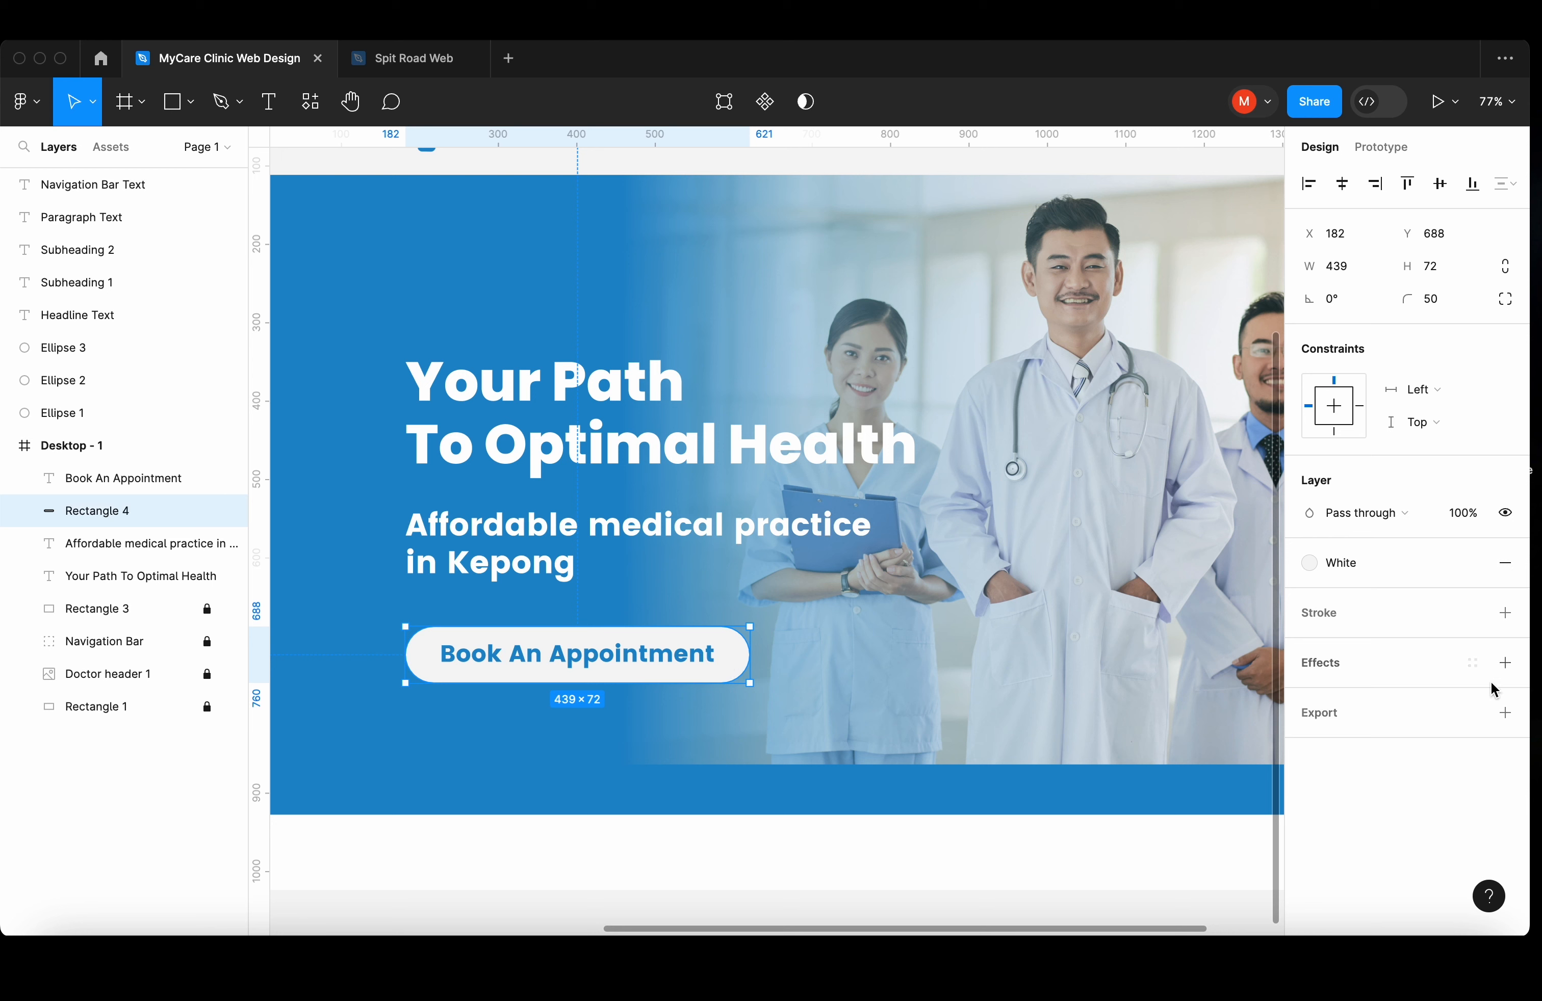
click(1506, 663)
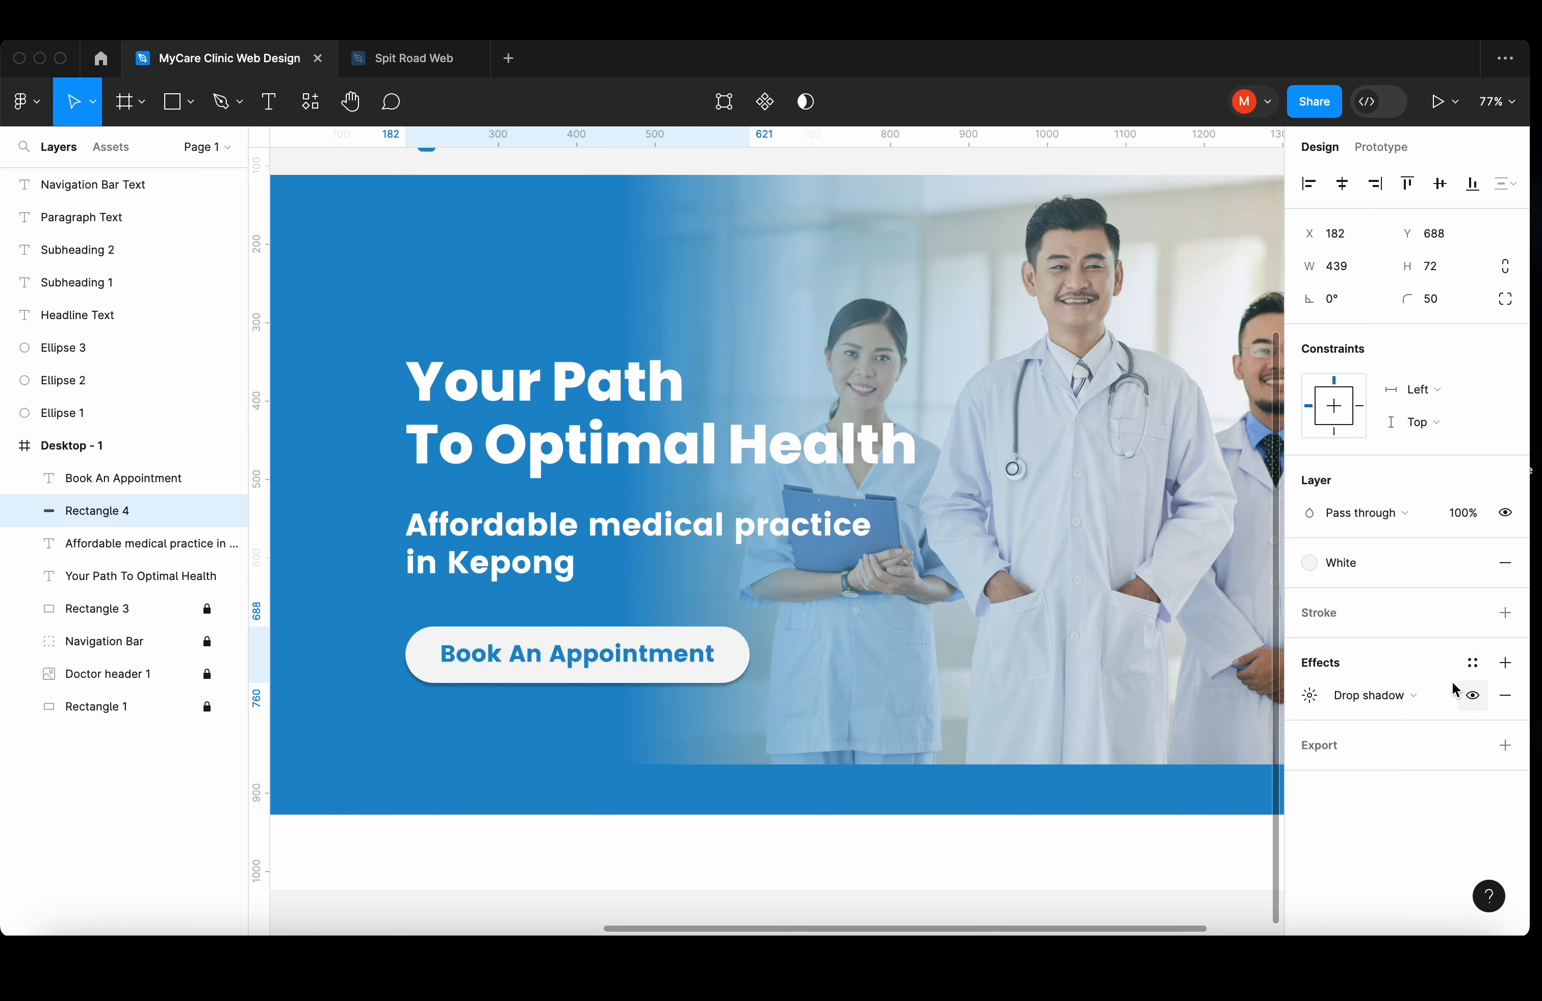
click(1399, 697)
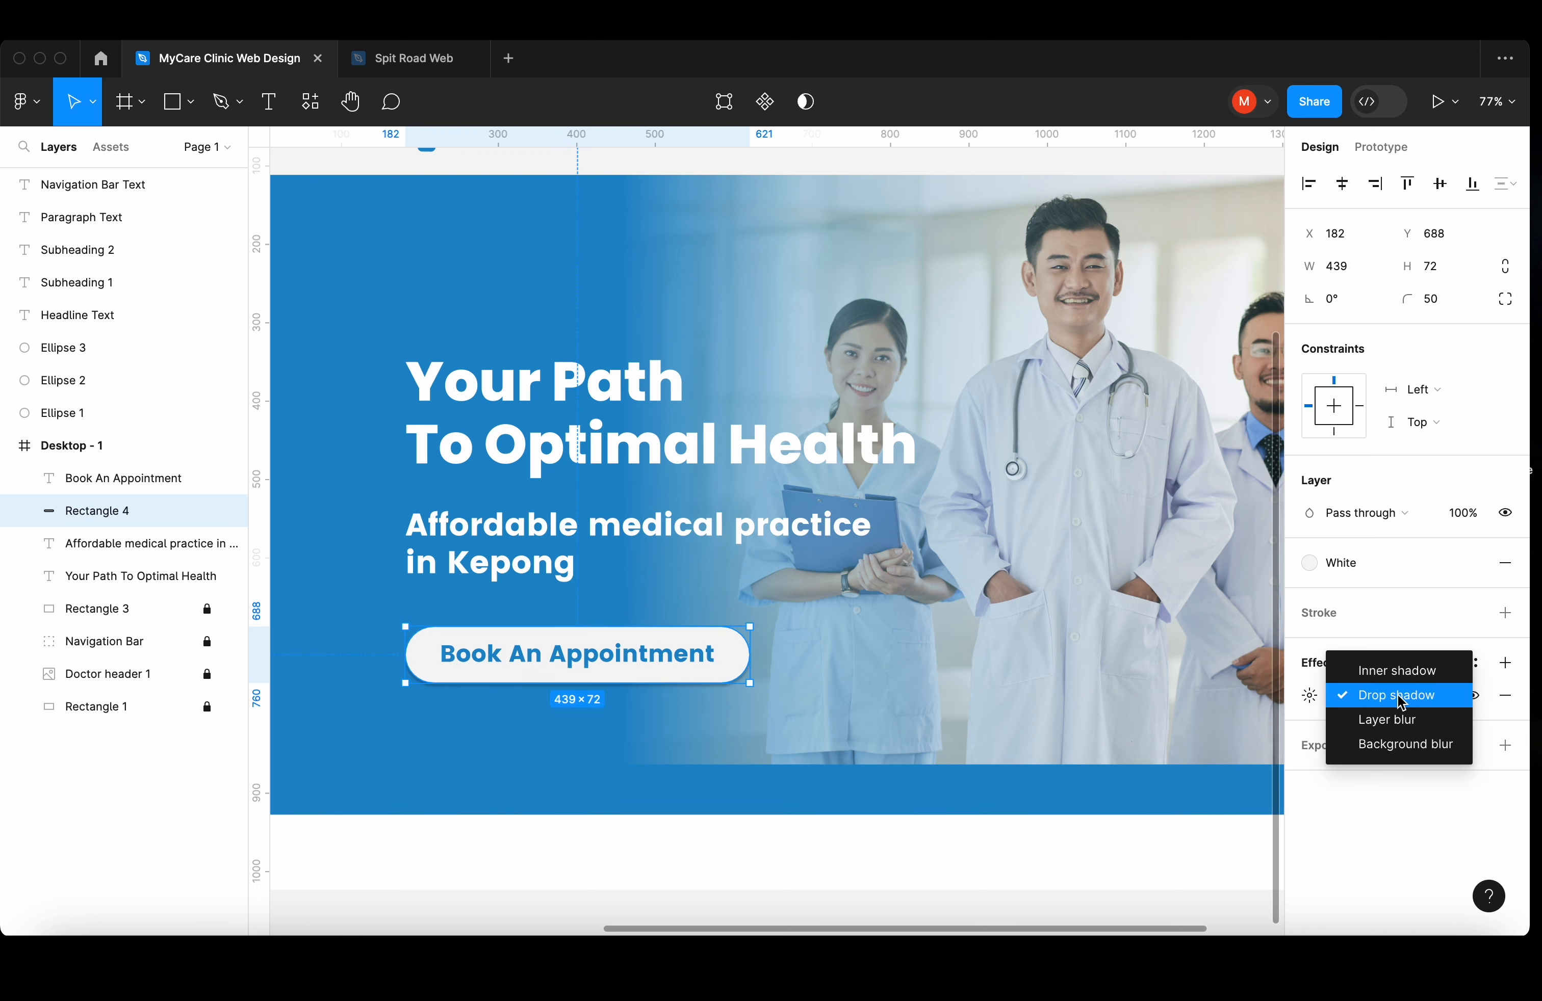
click(1310, 696)
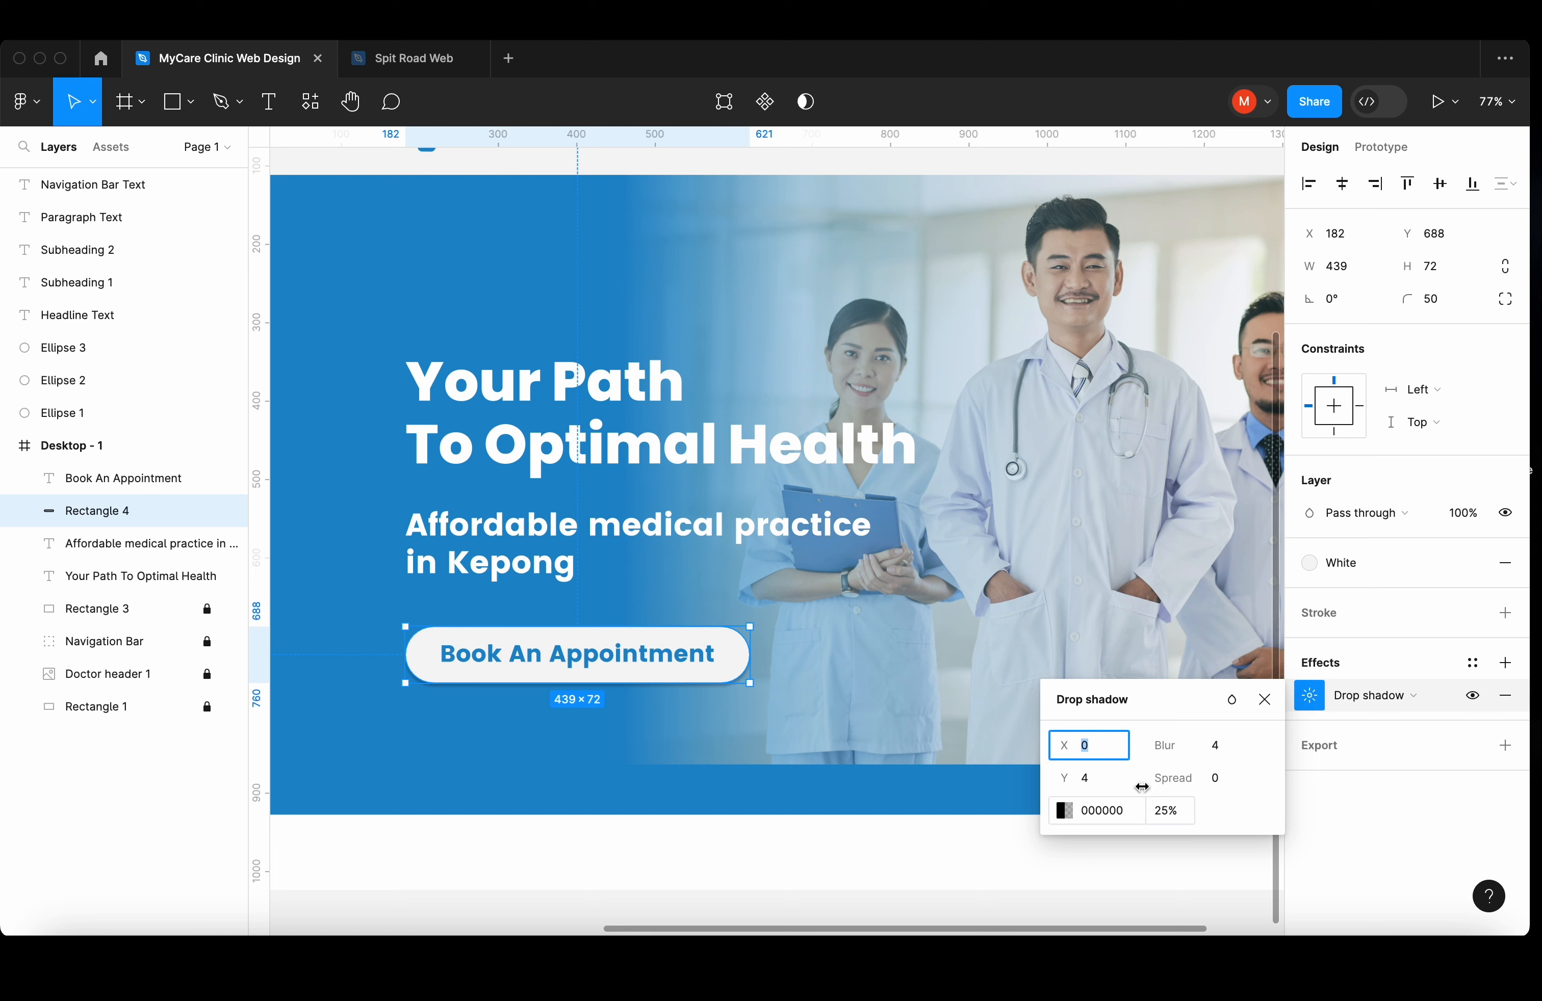
- Soften the button's drop shadow by increasing its blur, setting opacity to 15% and fine-tuning the Y offset and spread
drag(1165, 747, 1315, 757)
click(1172, 814)
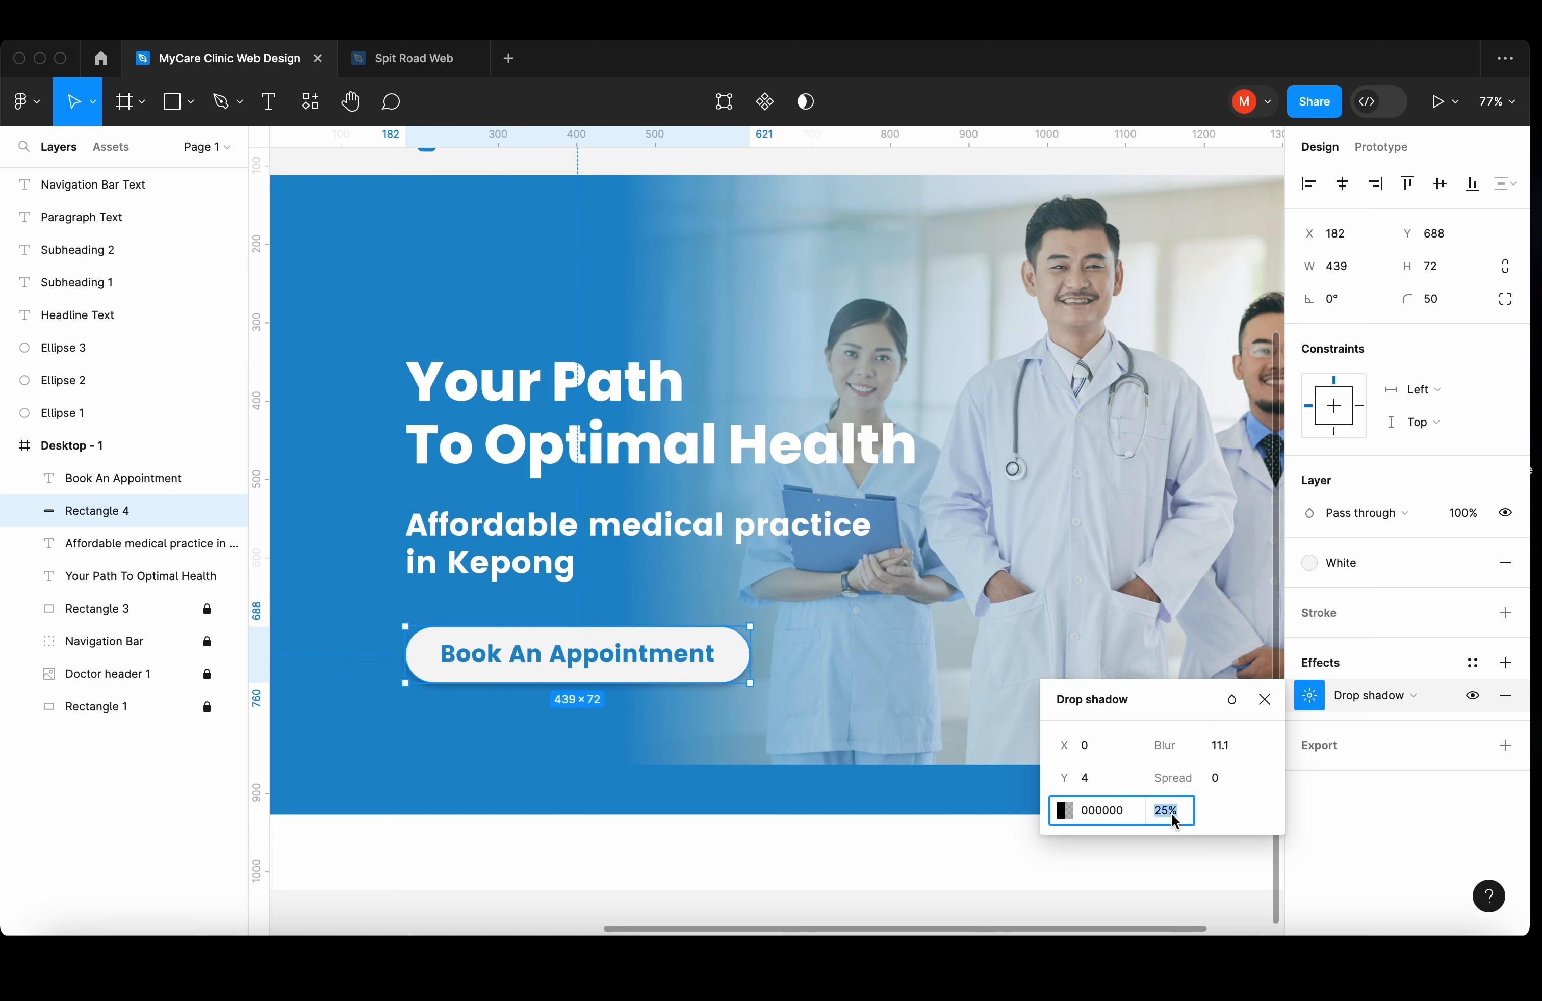
text(15)
click(1256, 826)
drag(1168, 747, 1235, 748)
mouse_move(1068, 782)
mouse_down()
mouse_move(1090, 783)
mouse_move(1075, 748)
mouse_up()
drag(1163, 779, 1175, 746)
click(1029, 602)
click(1029, 602)
- Extend the Desktop - 1 frame downward to about 2275 tall and show the layout grids
scroll(1029, 602, down, 3)
scroll(920, 602, right, 2)
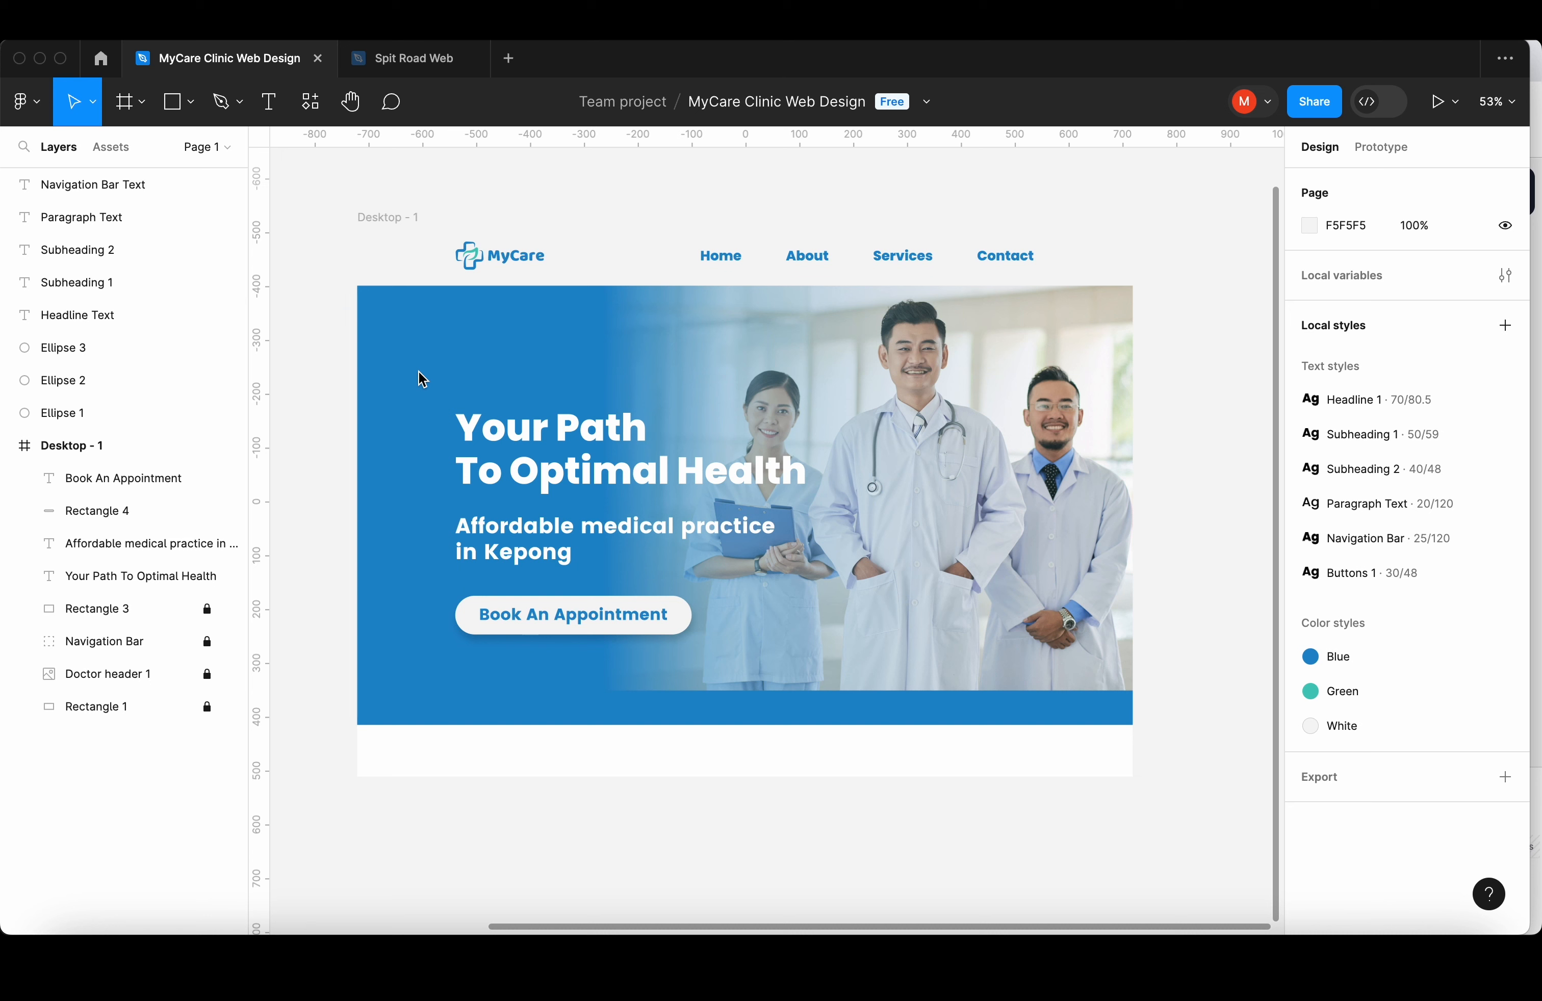
click(398, 219)
scroll(738, 650, down, 5)
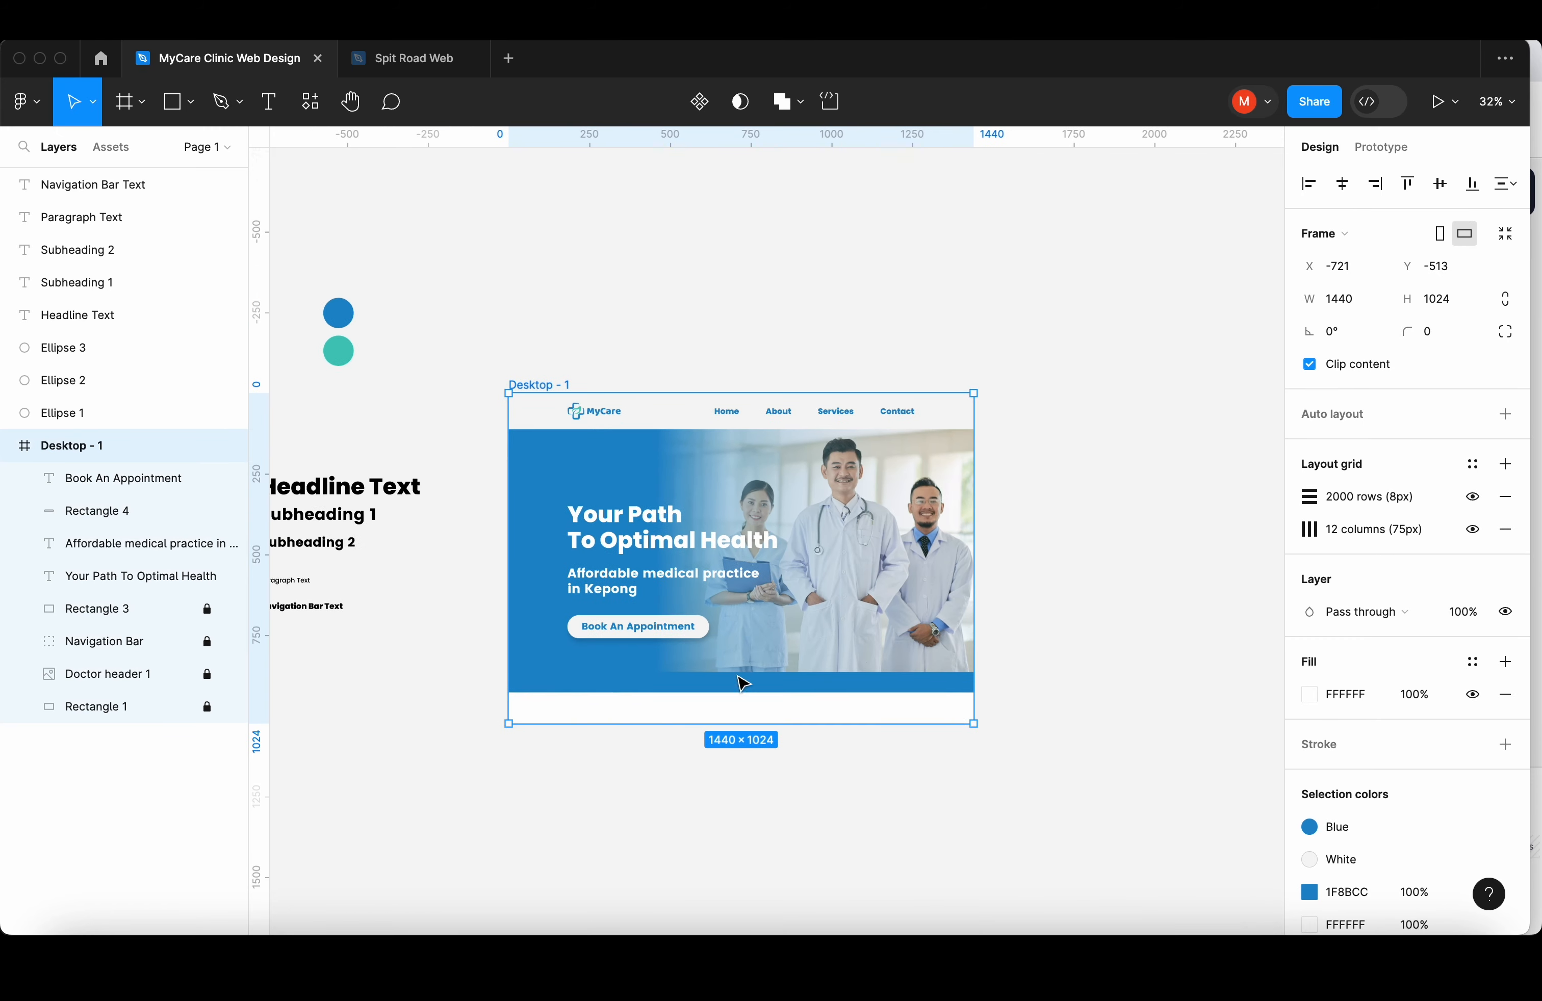
scroll(741, 670, down, 5)
drag(663, 543, 656, 876)
key(shift+g)
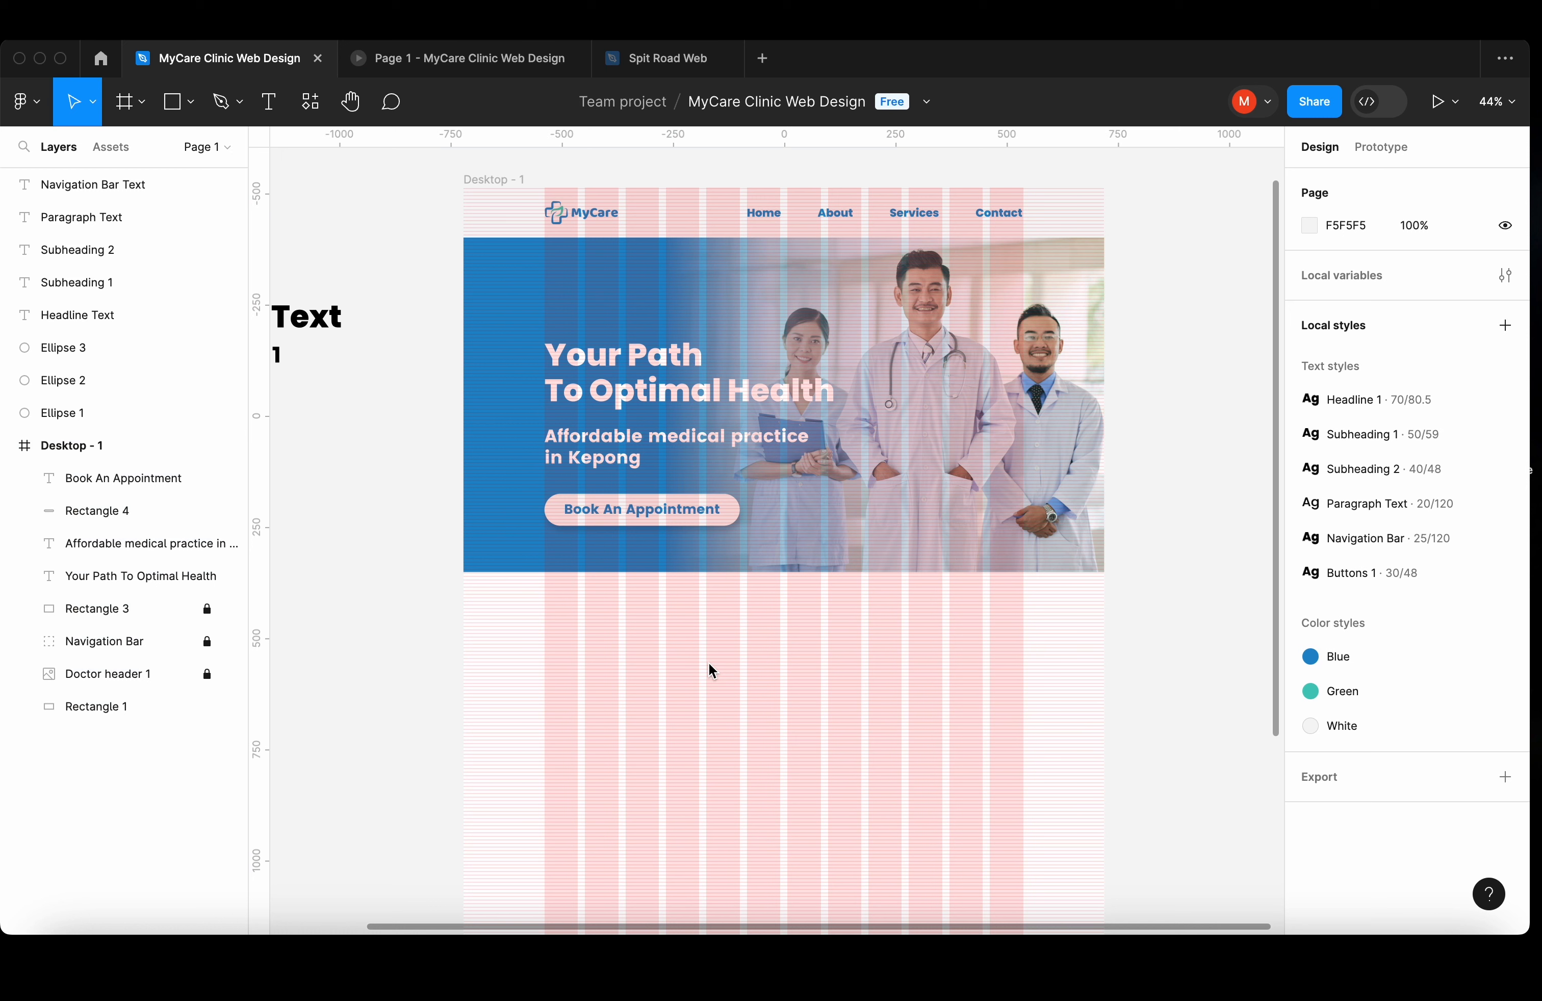
- Draw a 1440 × 712 background rectangle directly below the hero at X 0, Y 857 and fill it White
key(r)
drag(464, 573, 1104, 875)
scroll(664, 713, up, 5)
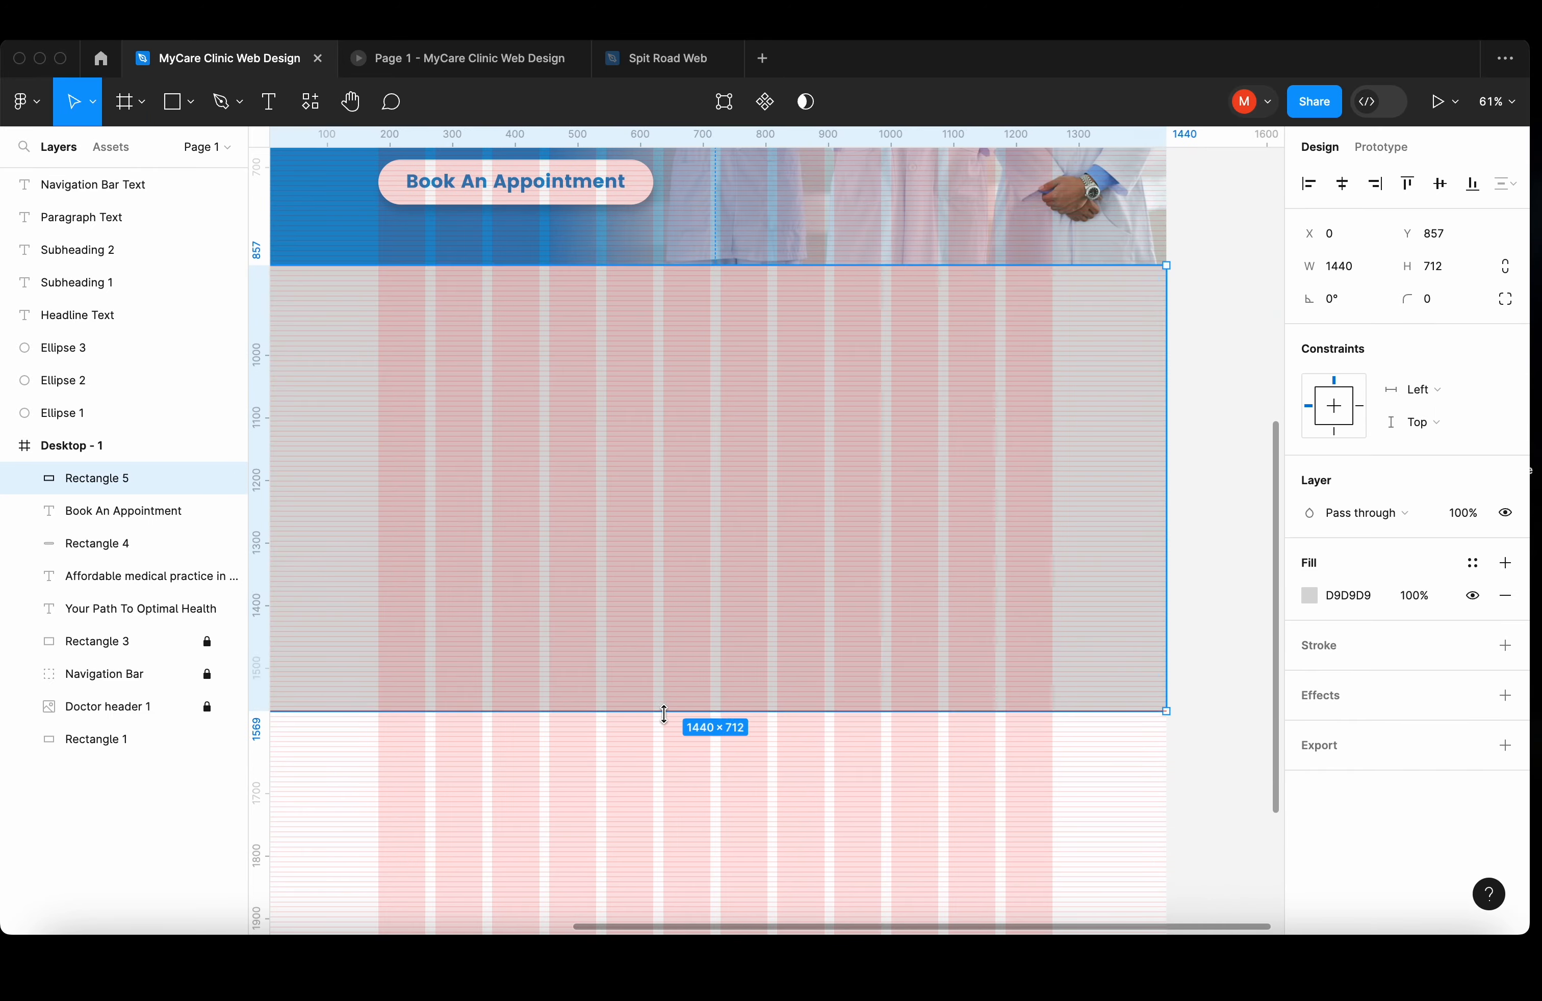
click(849, 619)
key(shift+g)
key(shift+g)
- Import the About_Image picture and scale it down over the new section below the hero
key(super+shift+k)
scroll(1111, 592, down, 4)
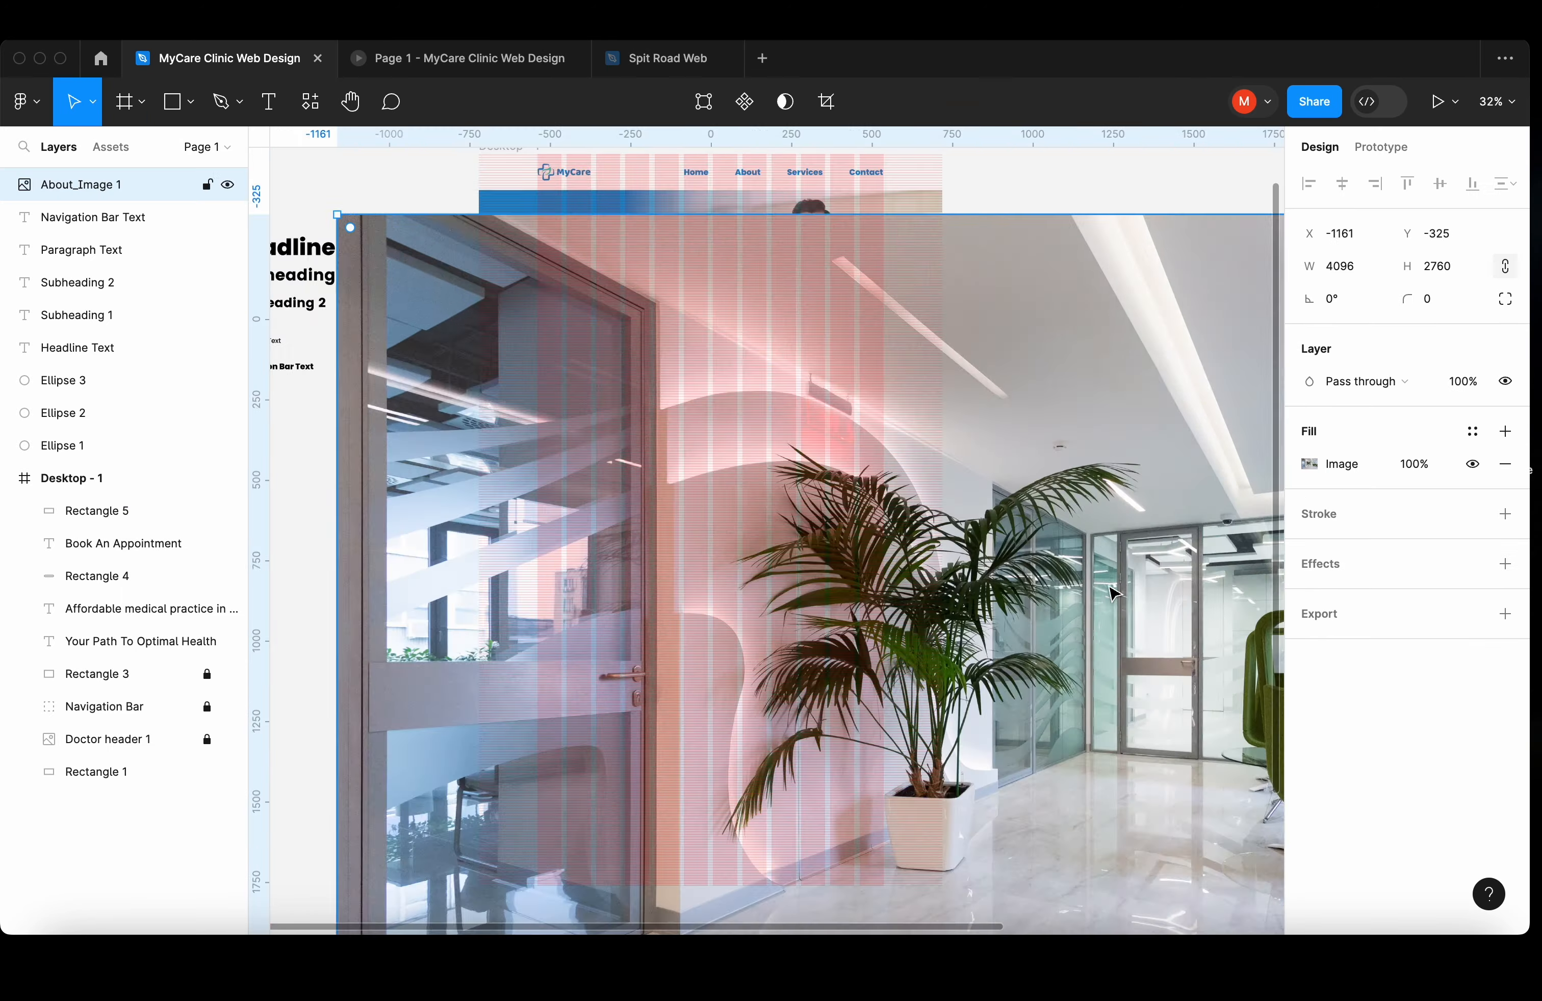
drag(462, 390, 1070, 798)
click(442, 536)
drag(715, 559, 783, 605)
scroll(714, 559, down, 3)
- Centre the clinic picture vertically on the section background, then size it to 494 × 333 at X 182, Y 988
shift+click(1040, 586)
click(1440, 184)
click(909, 625)
drag(925, 657, 759, 545)
drag(664, 466, 665, 486)
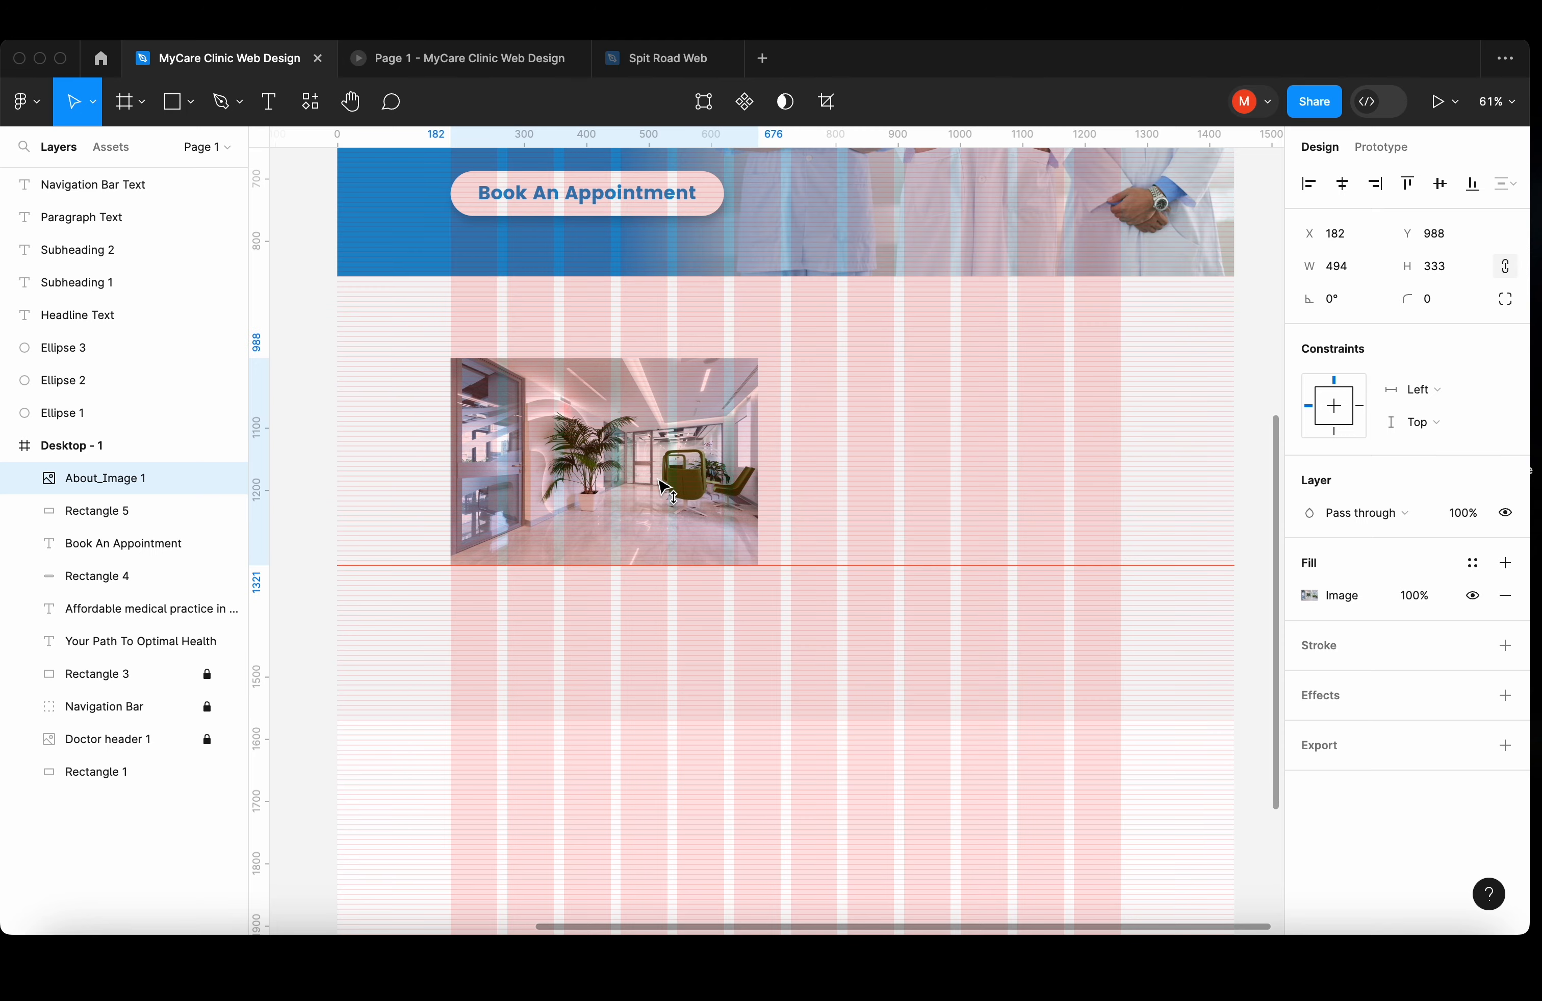
- Make the clinic picture about 485 tall, adjust its right edge to the grid, and lock the section background rectangle
drag(605, 565, 604, 660)
drag(759, 557, 790, 557)
click(189, 512)
click(207, 512)
- Add the heading "About Us" beside the clinic picture and align it to the grid column at X 728
key(t)
click(825, 510)
text(About Us)
drag(861, 504, 771, 426)
scroll(771, 426, left, 2)
drag(778, 440, 751, 439)
drag(877, 417, 853, 418)
drag(767, 434, 714, 434)
- Duplicate the heading below at Y 1102 as Blue Paragraph Text and replace it with the pasted "Welcome to MyCare" copy
click(858, 423)
drag(858, 419, 831, 480)
click(1473, 646)
click(1101, 481)
click(960, 552)
double_click(809, 480)
key(super+v)
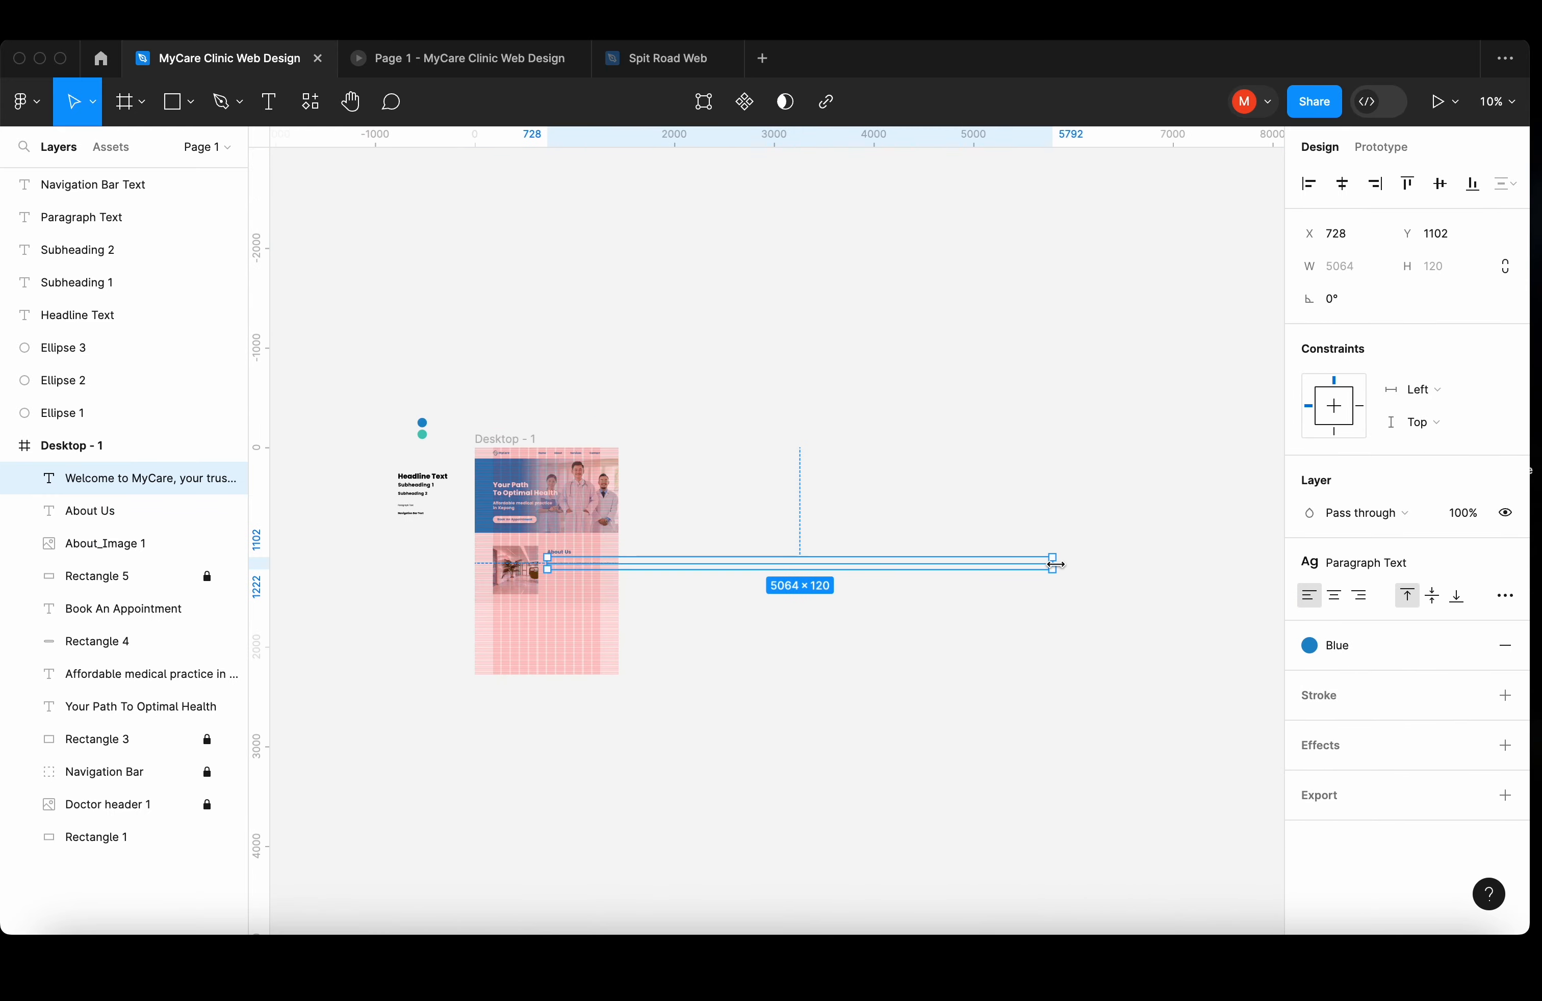
- Narrow the About Us paragraph box to about 530 wide and tighten its line height to 25
drag(1056, 565, 617, 565)
click(1504, 563)
click(1032, 863)
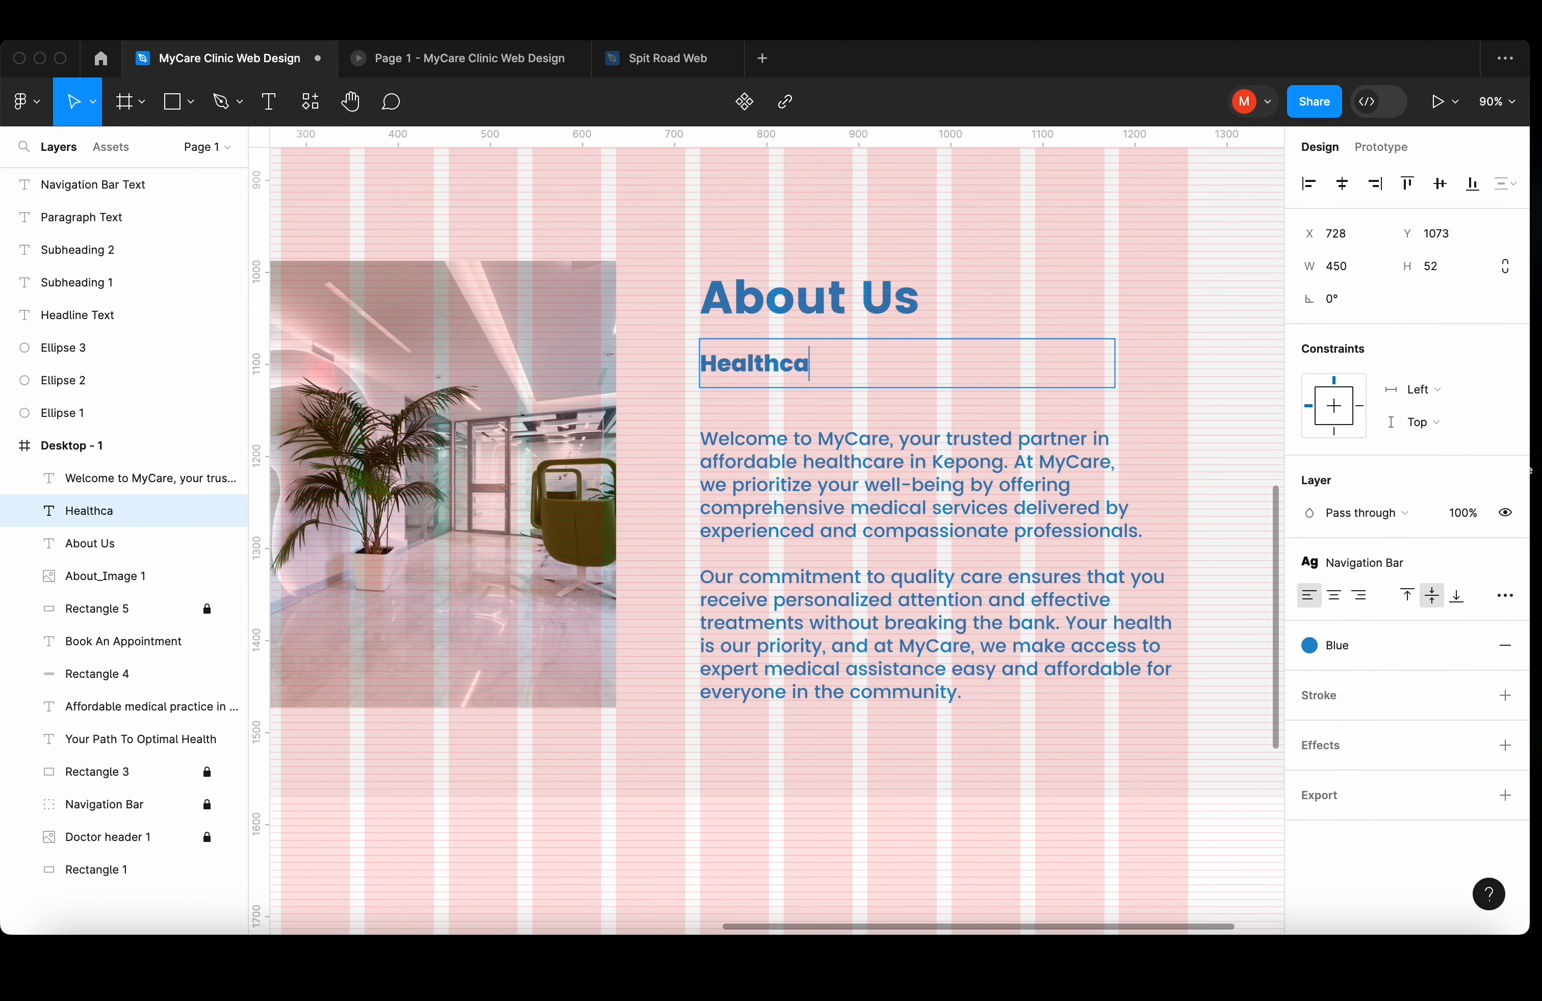
- Enter the subheading "Healthcare That Puts You First" under About Us and move the three text blocks up together
text(re That Puts You First)
click(1208, 372)
drag(766, 377, 766, 358)
shift+click(813, 482)
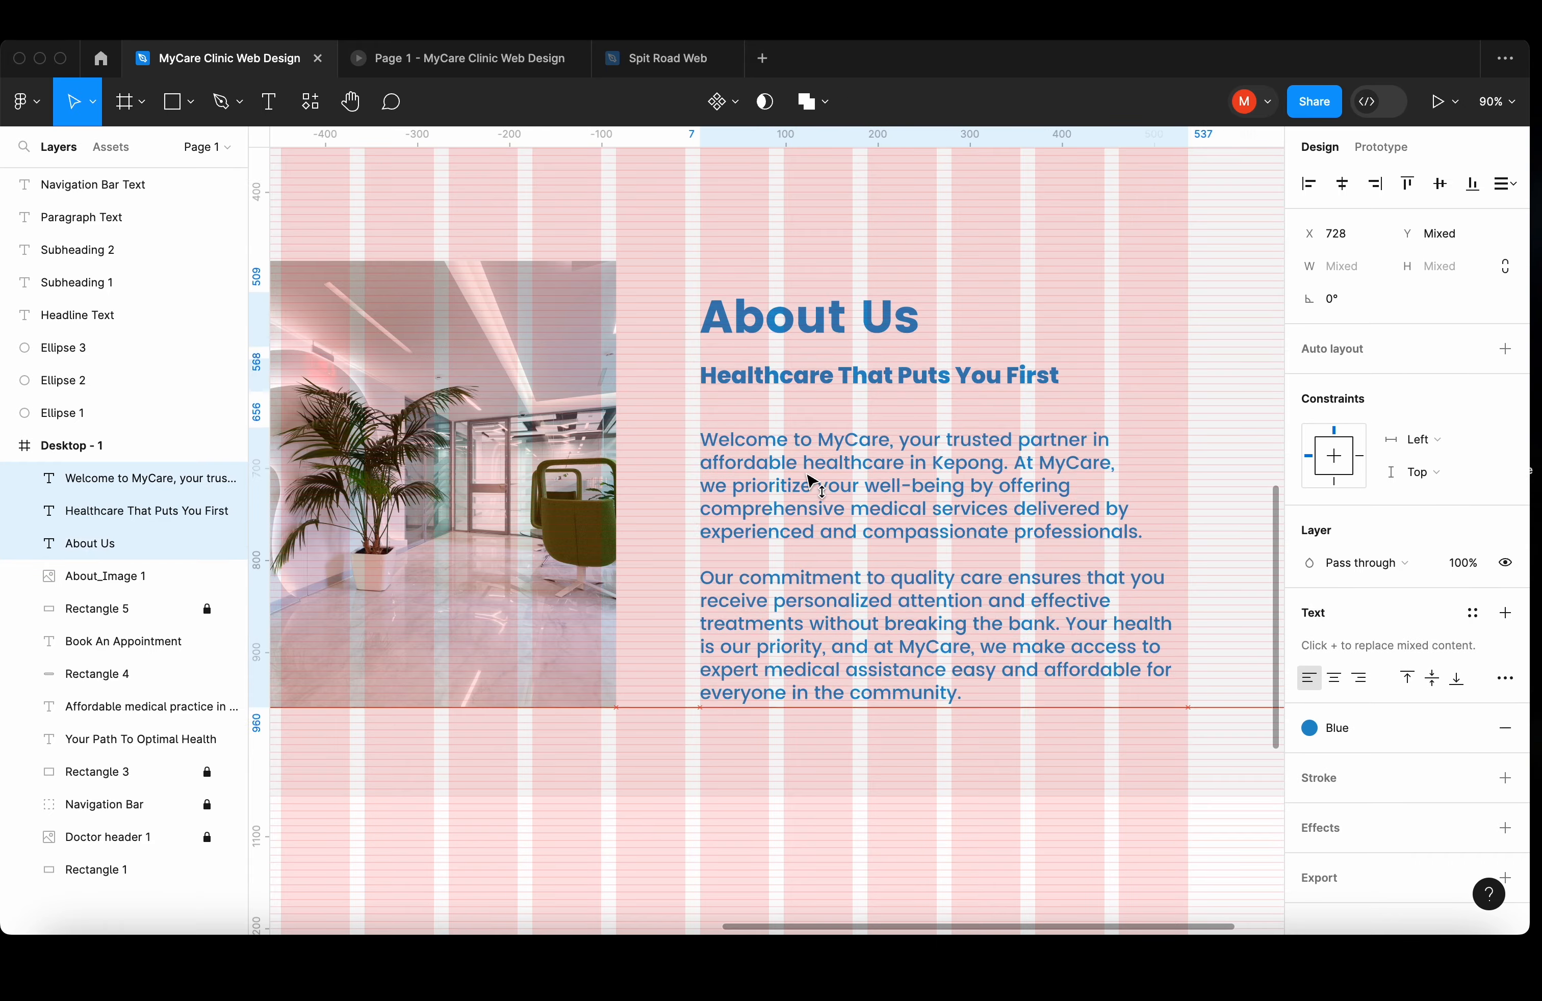
drag(813, 482, 812, 461)
- Separate the "Our commitment" paragraph and add a Blue 439 × 64 "Book An Appointment" button with White text below it
scroll(821, 784, down, 2)
key(shift+g)
click(782, 525)
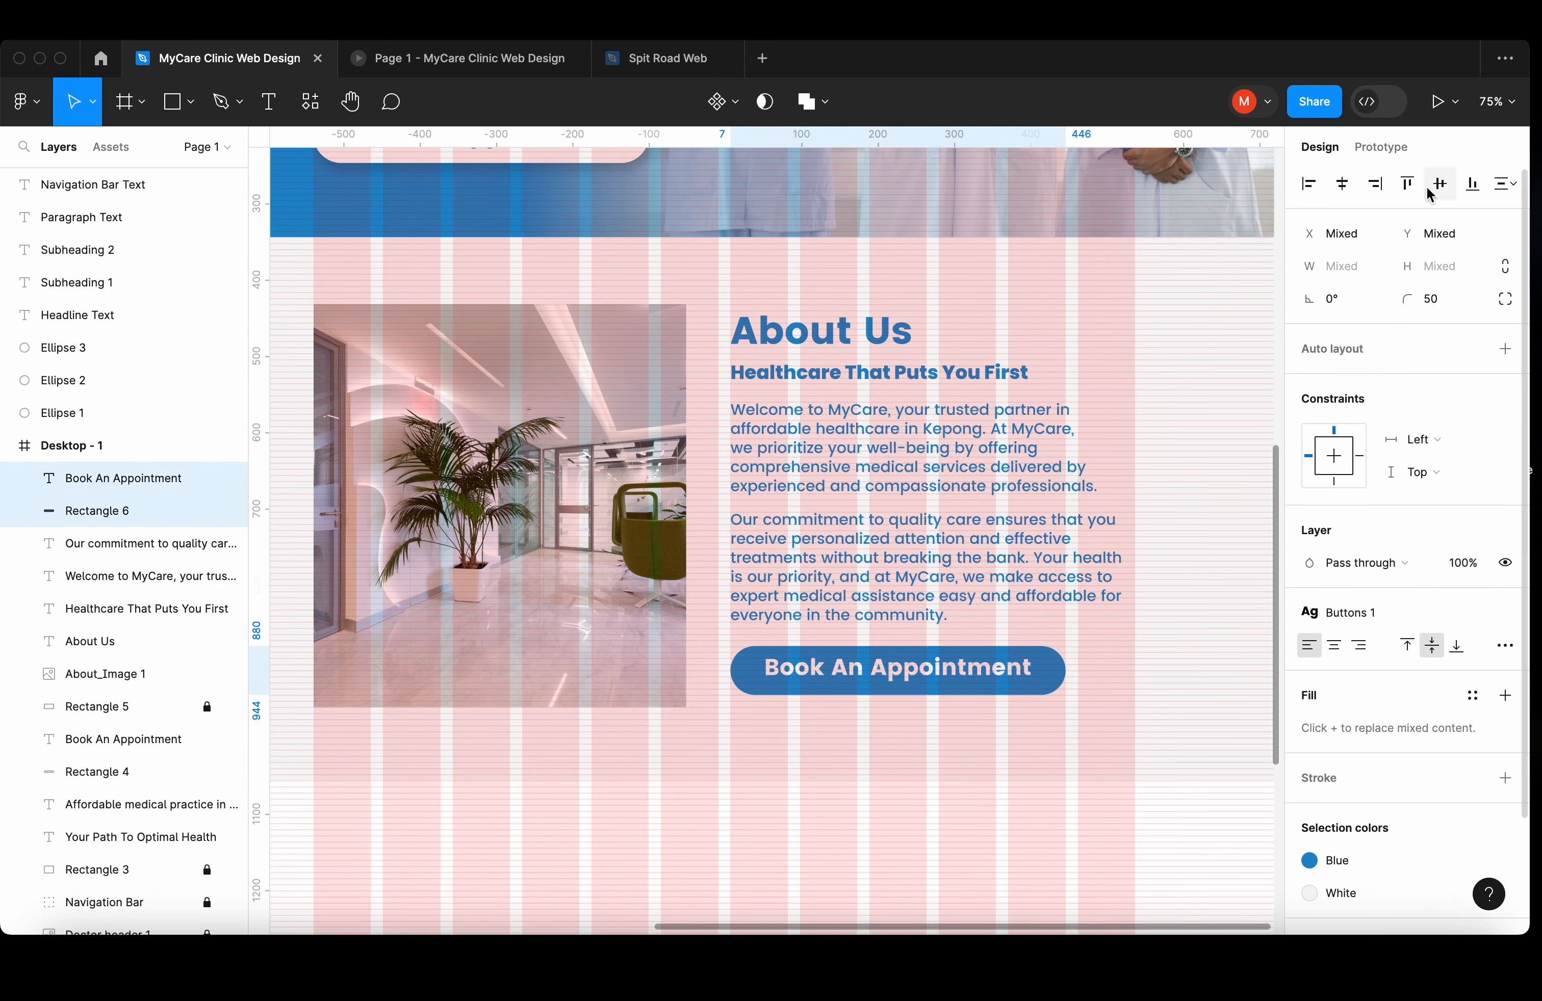
key(Escape)
key(shift+g)
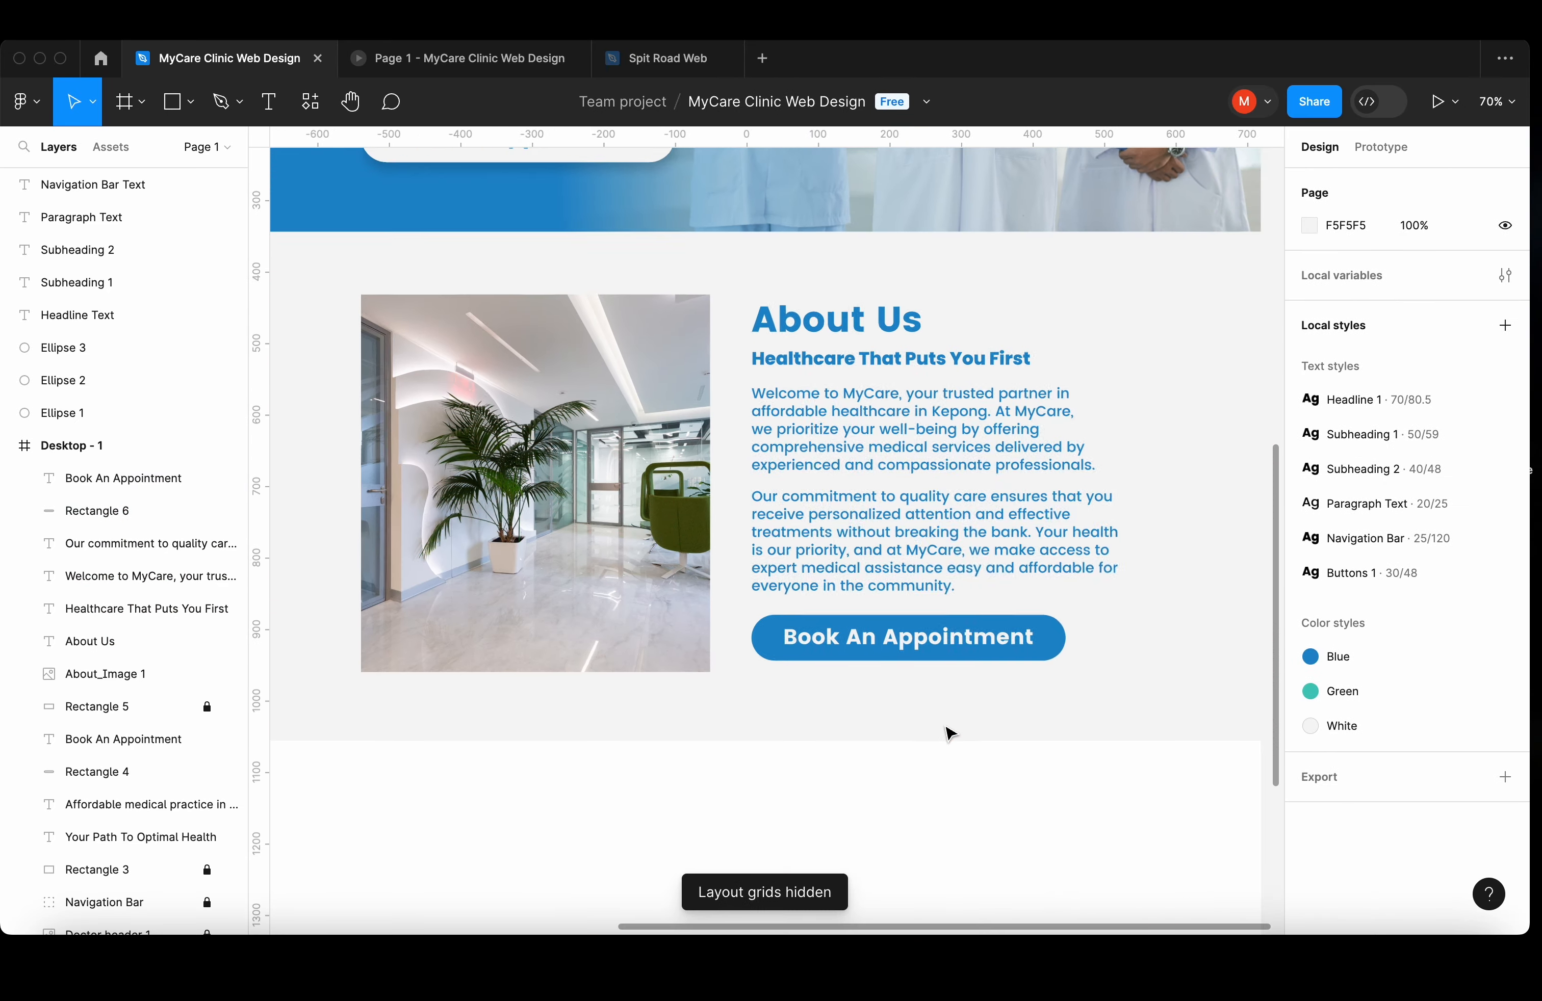
scroll(844, 732, up, 2)
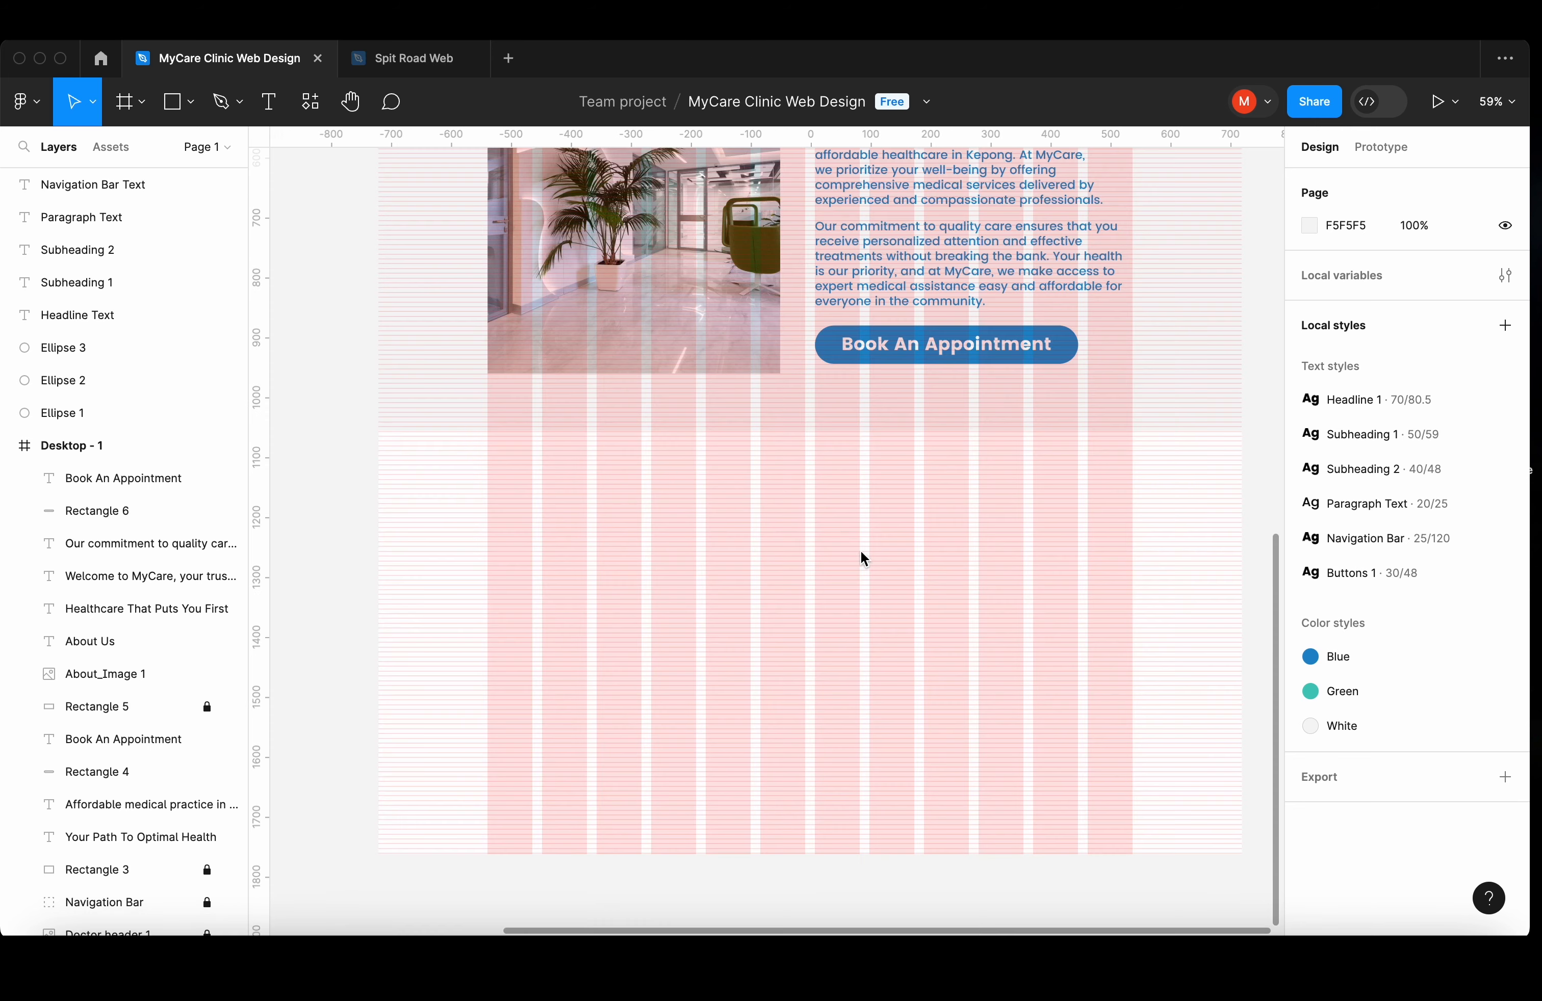
- Draw a full-width Blue rectangle below the About Us section at Y 1570, about 1440 × 405, and lock it
drag(379, 454, 1212, 593)
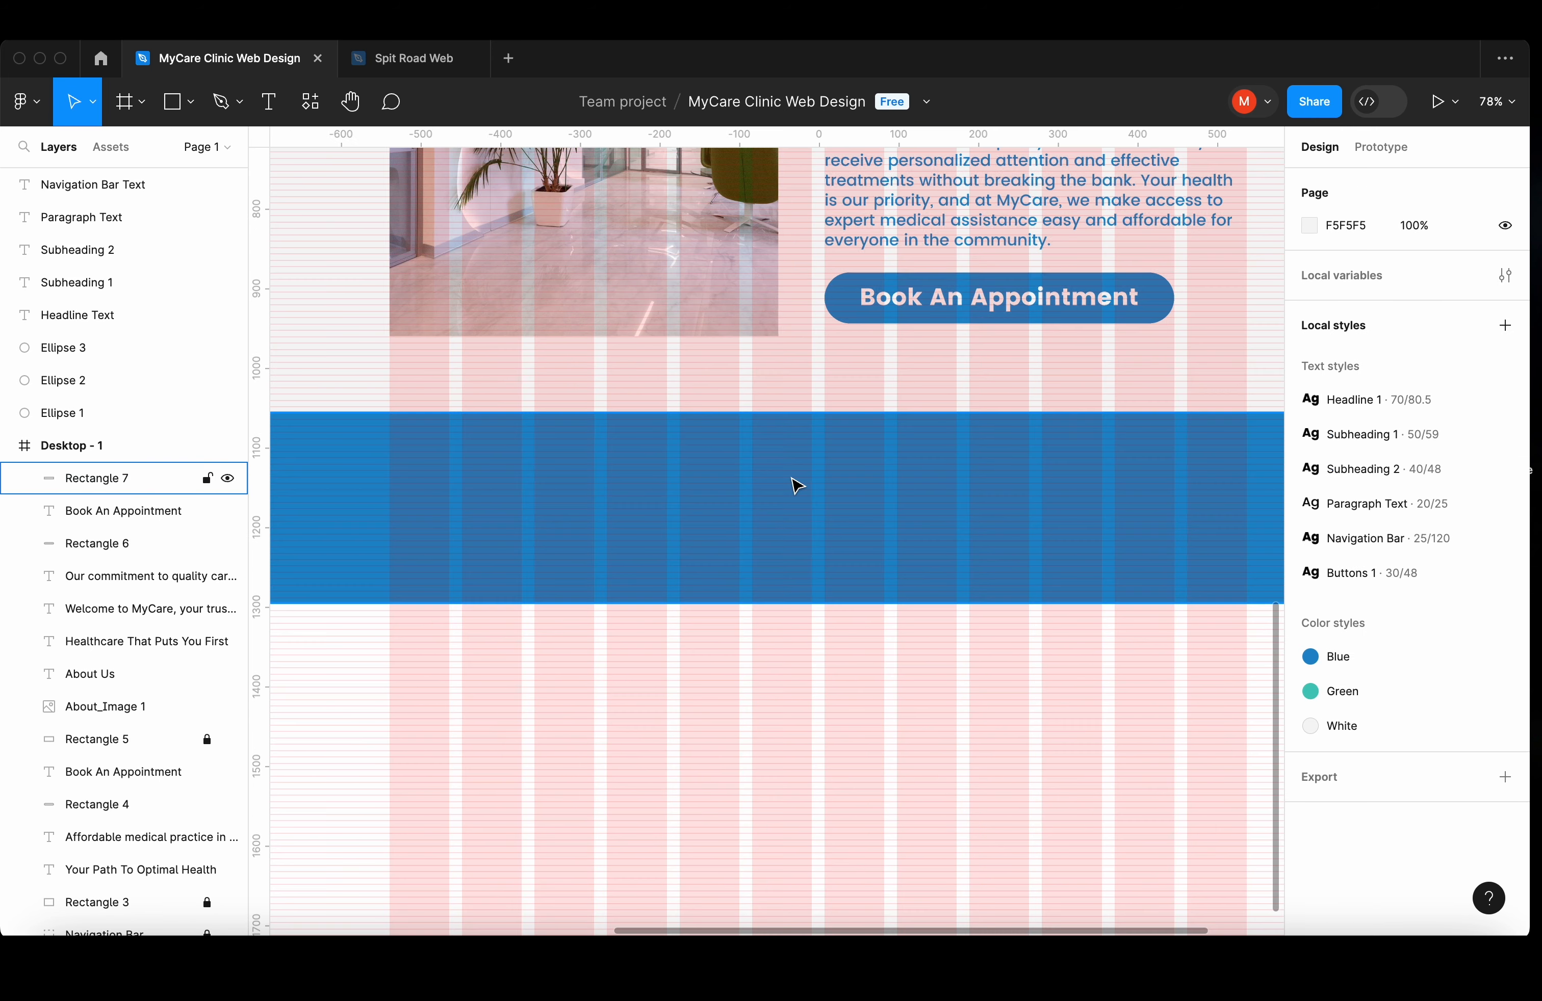
click(792, 479)
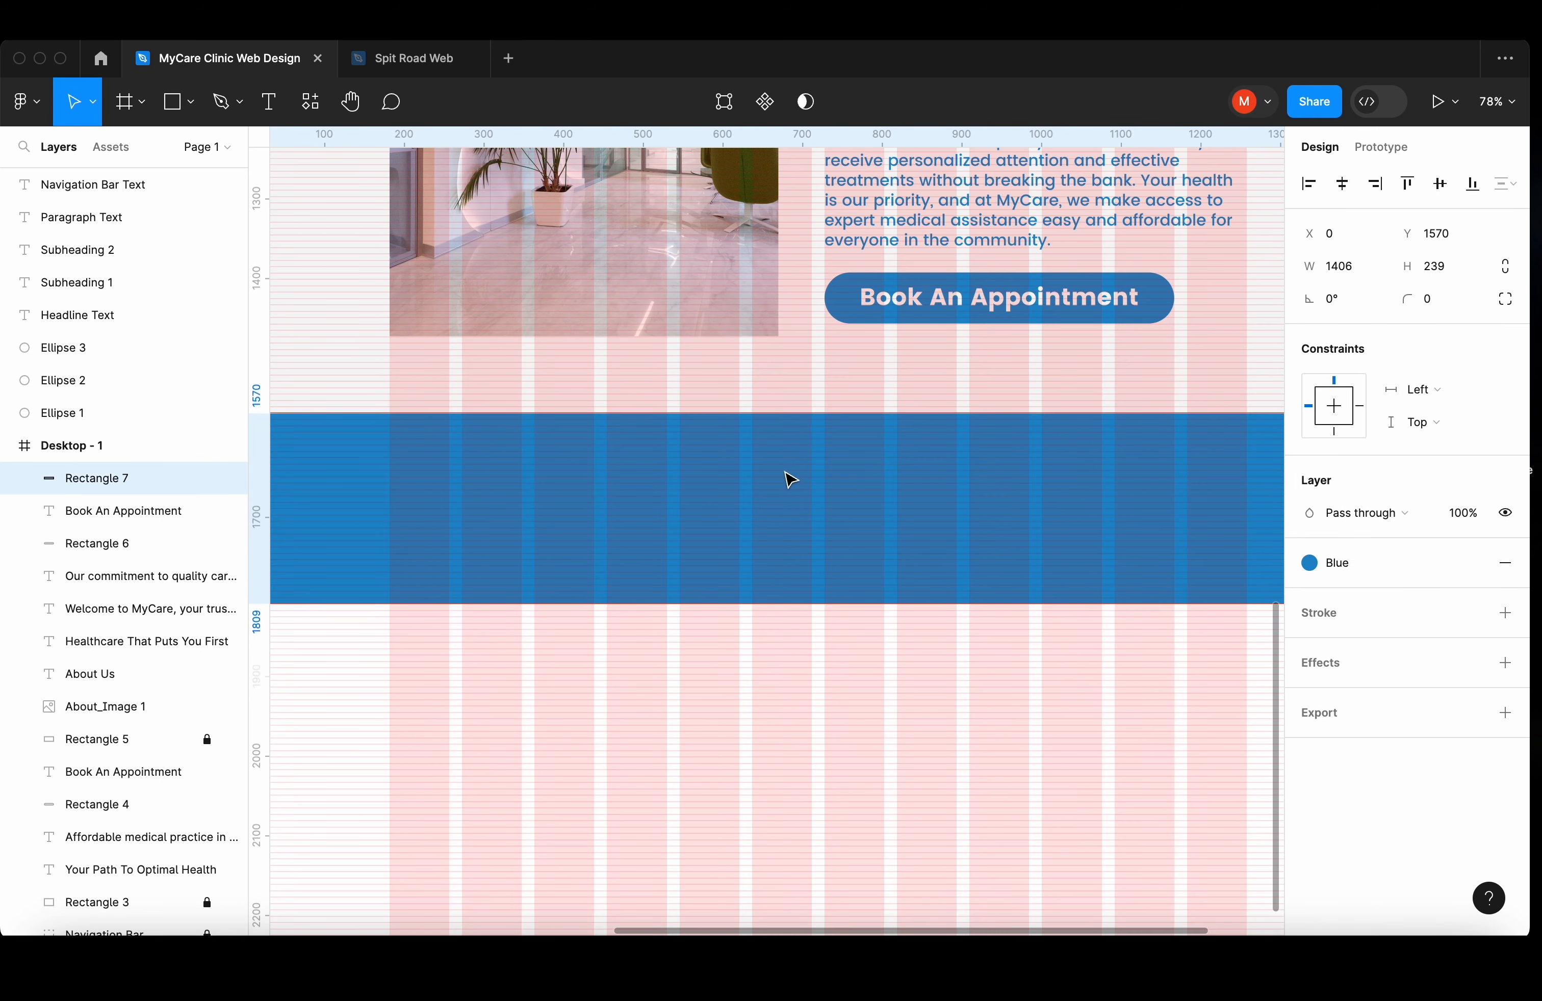
scroll(788, 482, down, 3)
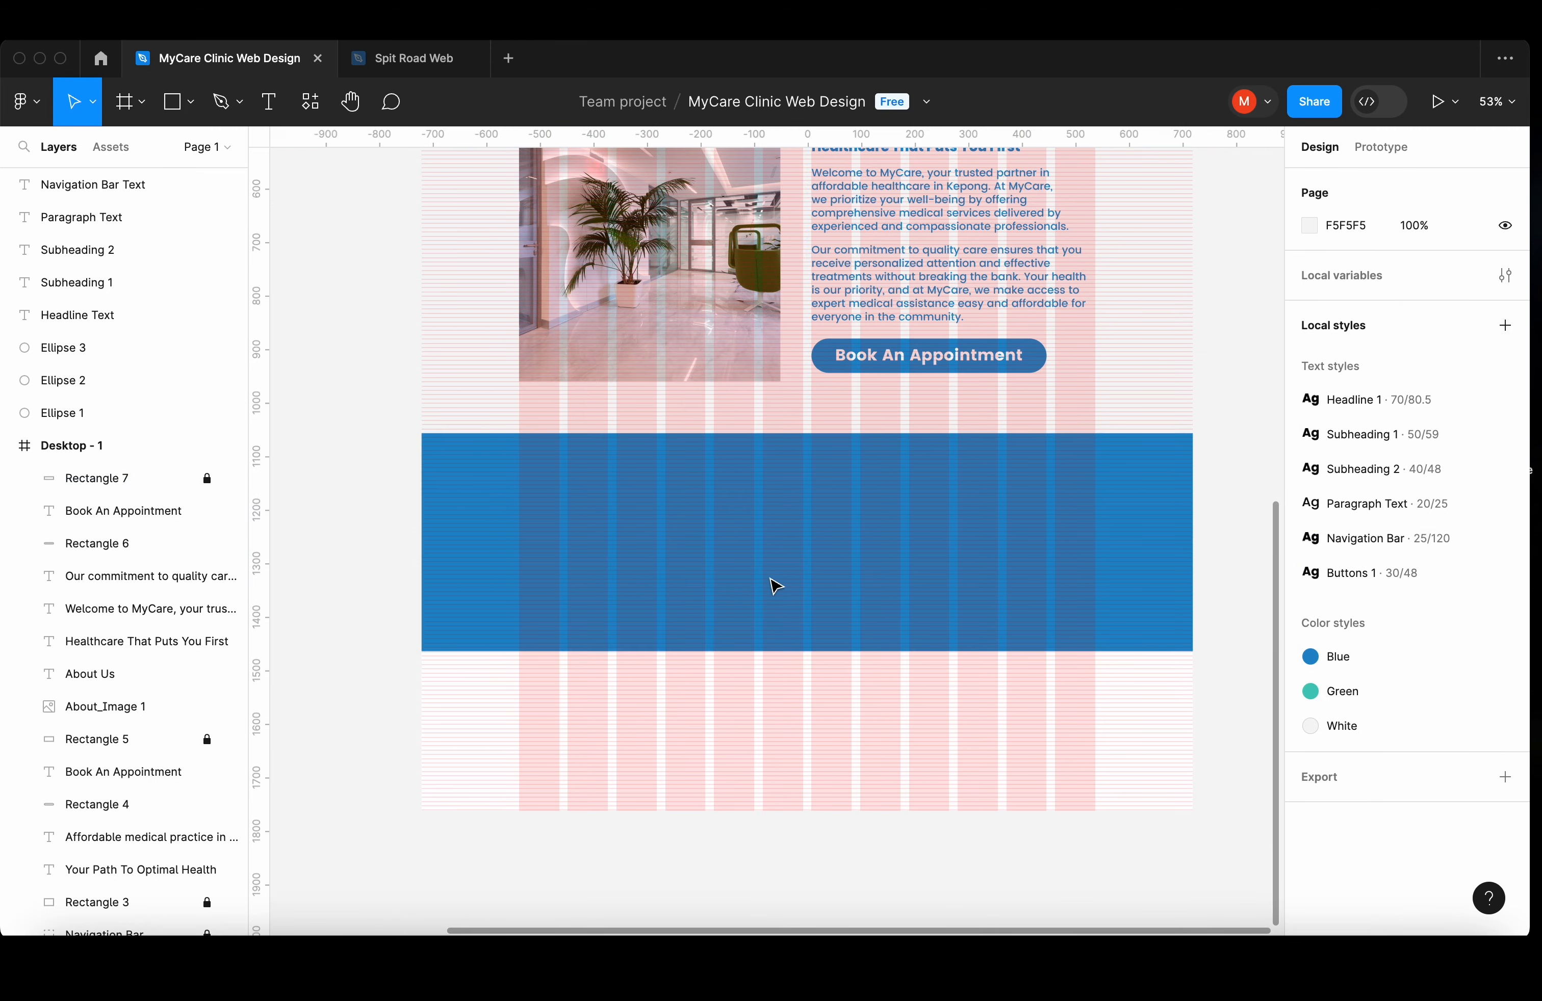
- Add a white "Why Choose Us" heading in Subheading 1 style, horizontally centred on the blue section at Y 1630
scroll(771, 579, up, 2)
key(t)
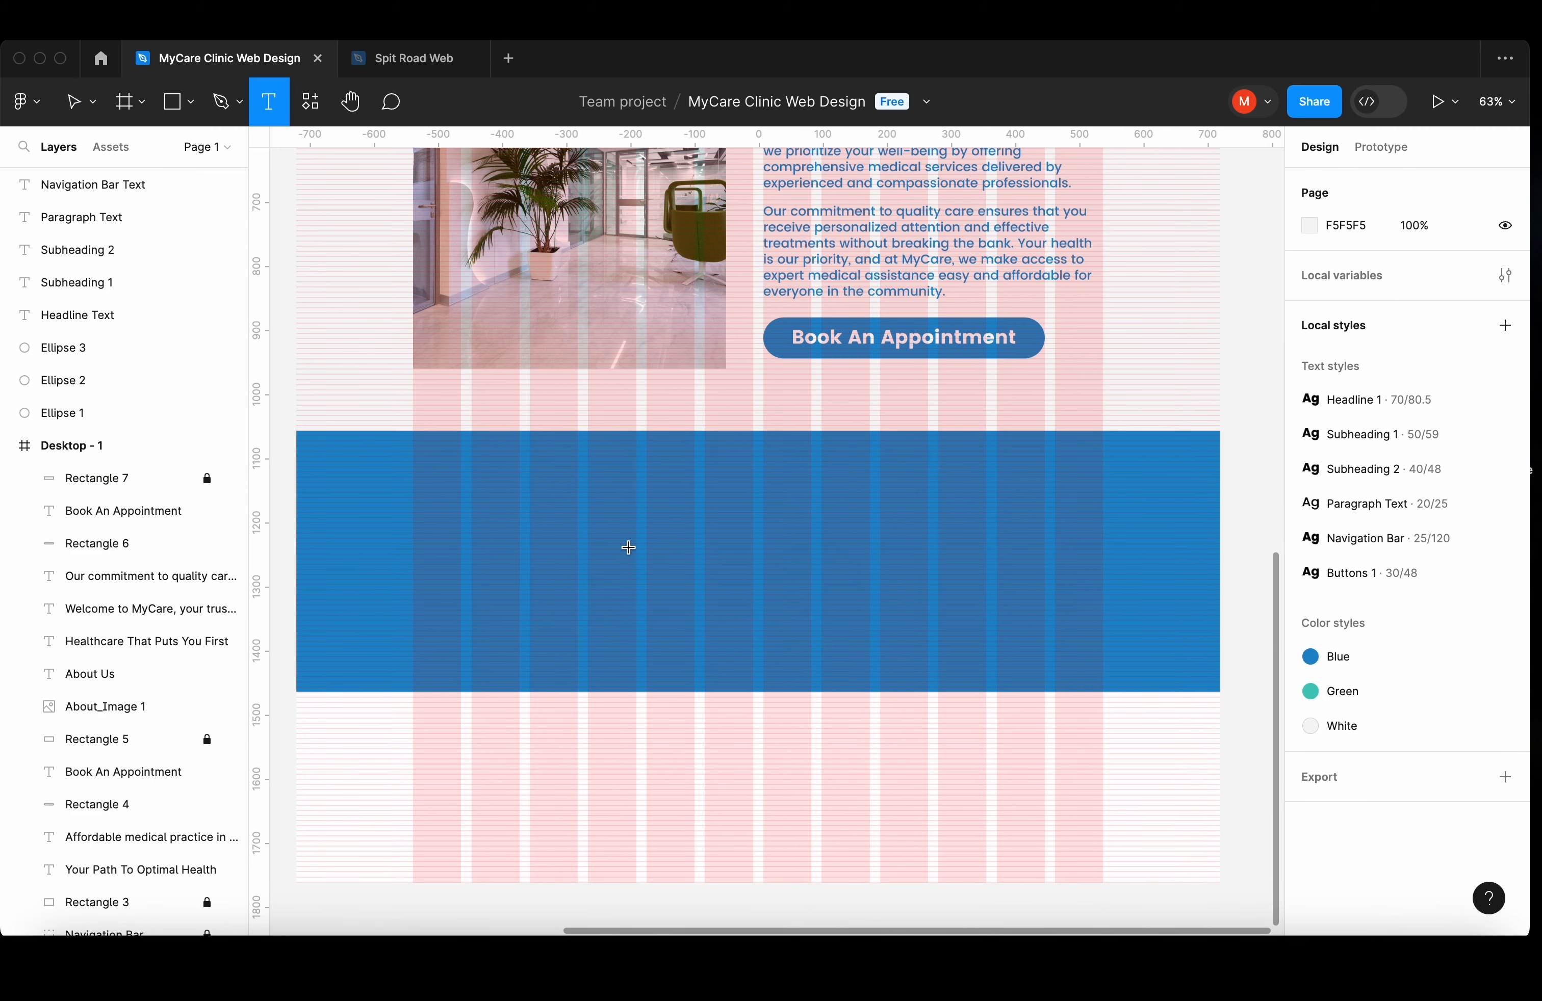
click(629, 547)
text(Why Choose Us)
drag(752, 547, 789, 499)
click(1341, 184)
click(1361, 563)
click(1094, 481)
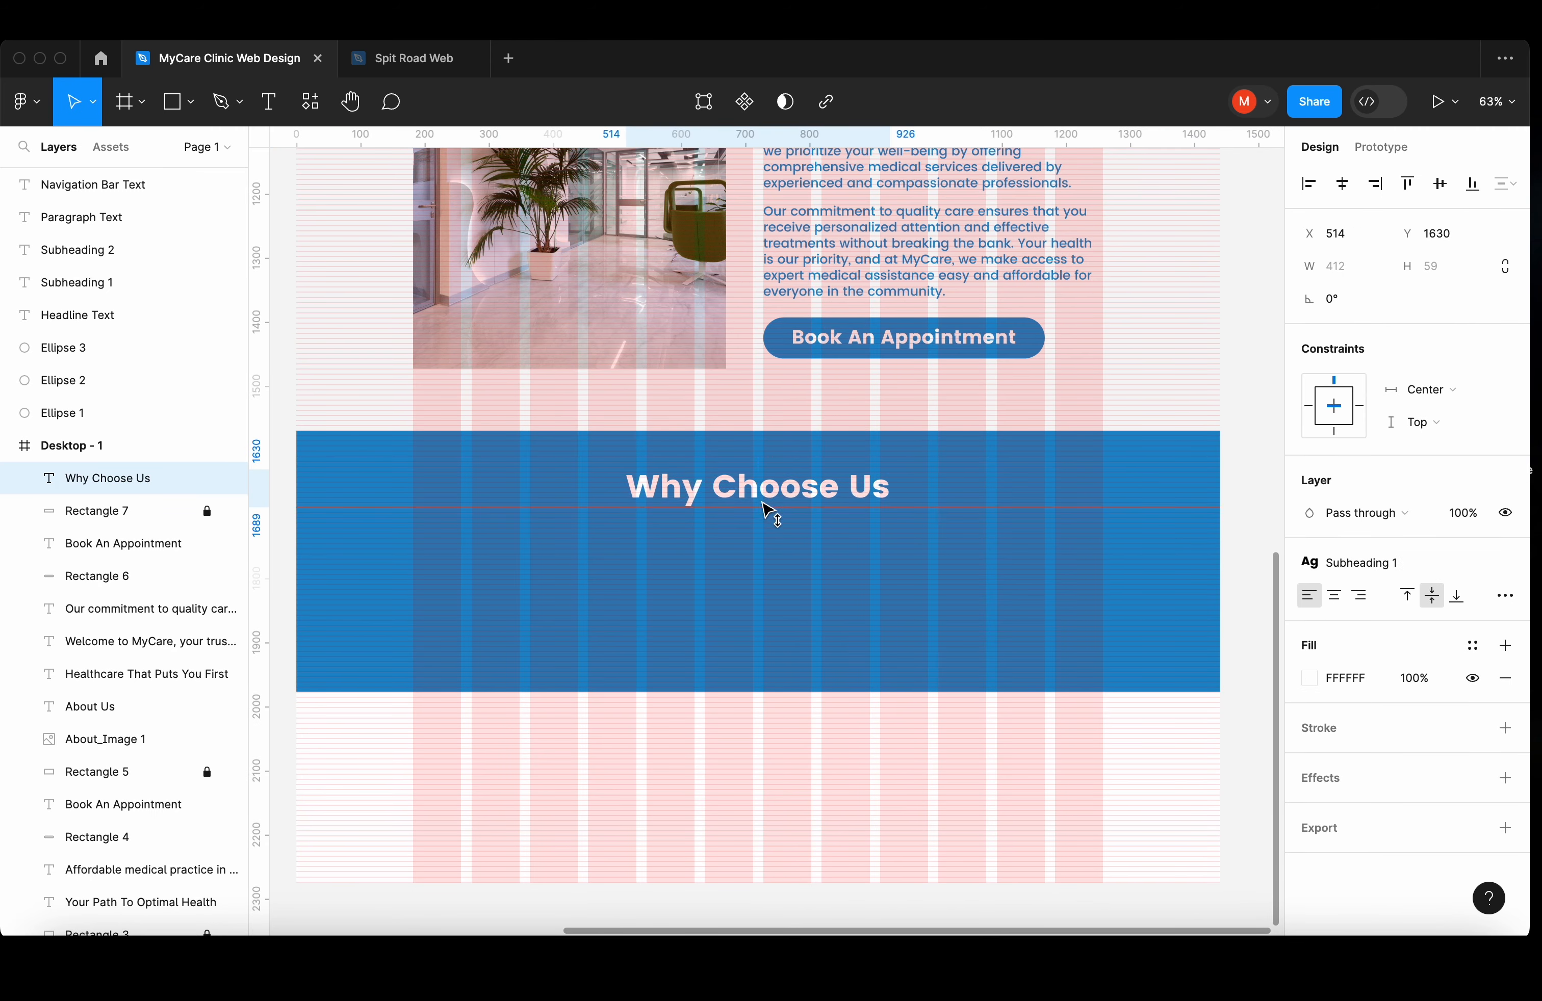
click(780, 527)
scroll(792, 540, down, 1)
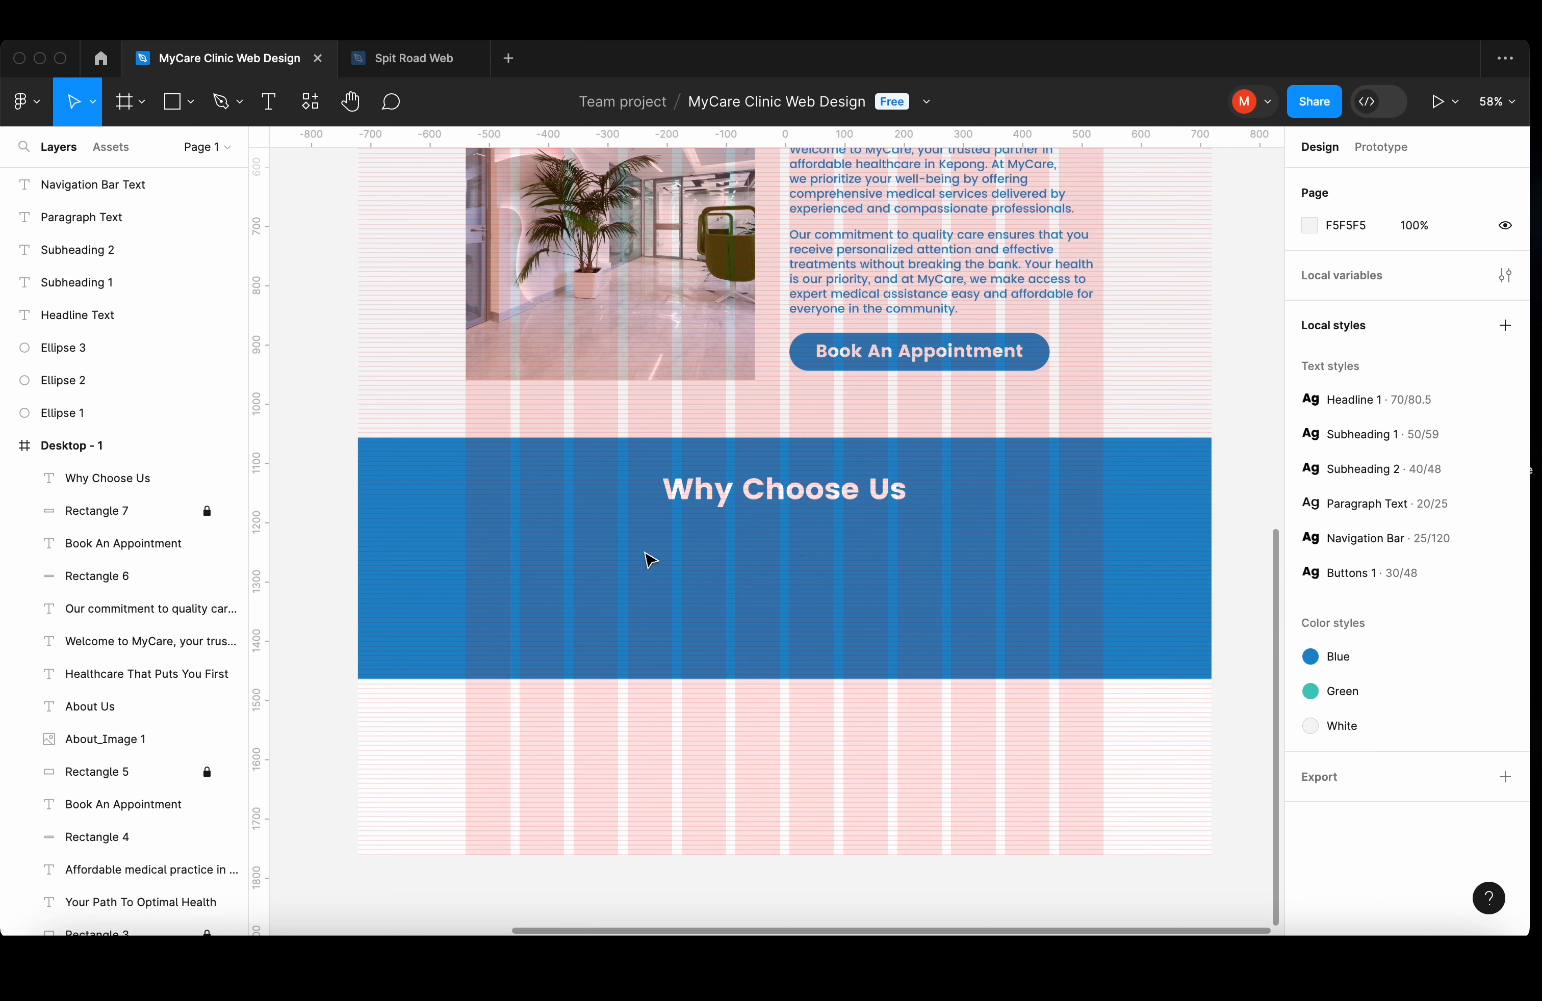
- Draw a circle with the Ellipse tool on the blue section, below and left of the Why Choose Us heading
scroll(605, 560, up, 3)
scroll(605, 560, left, 1)
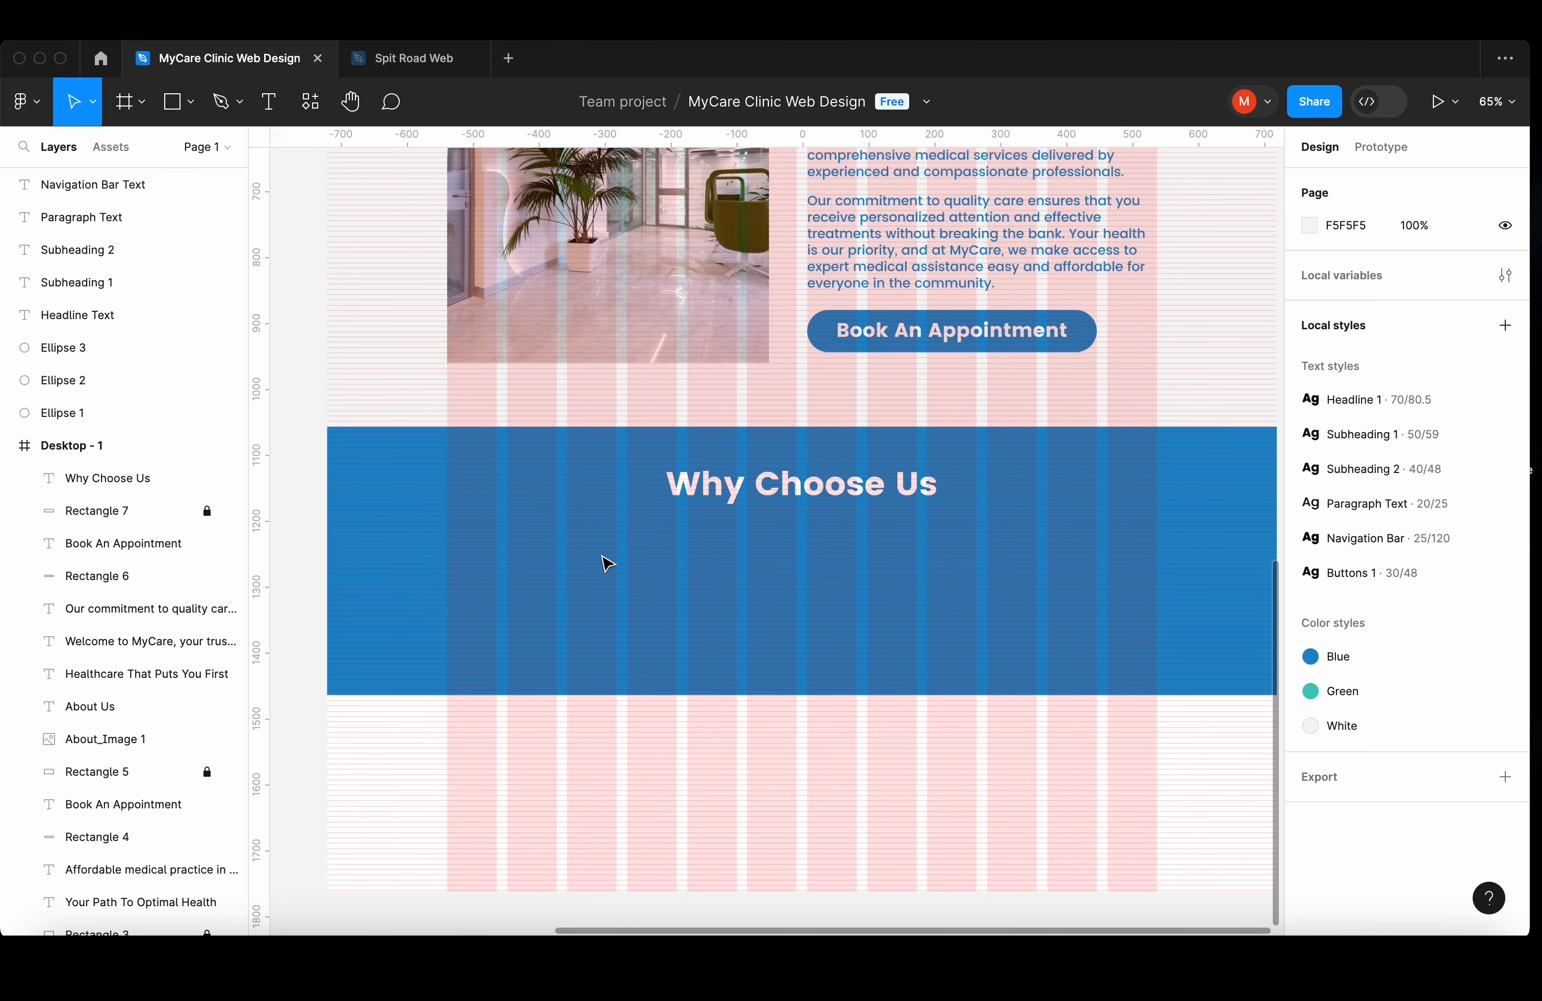
key(o)
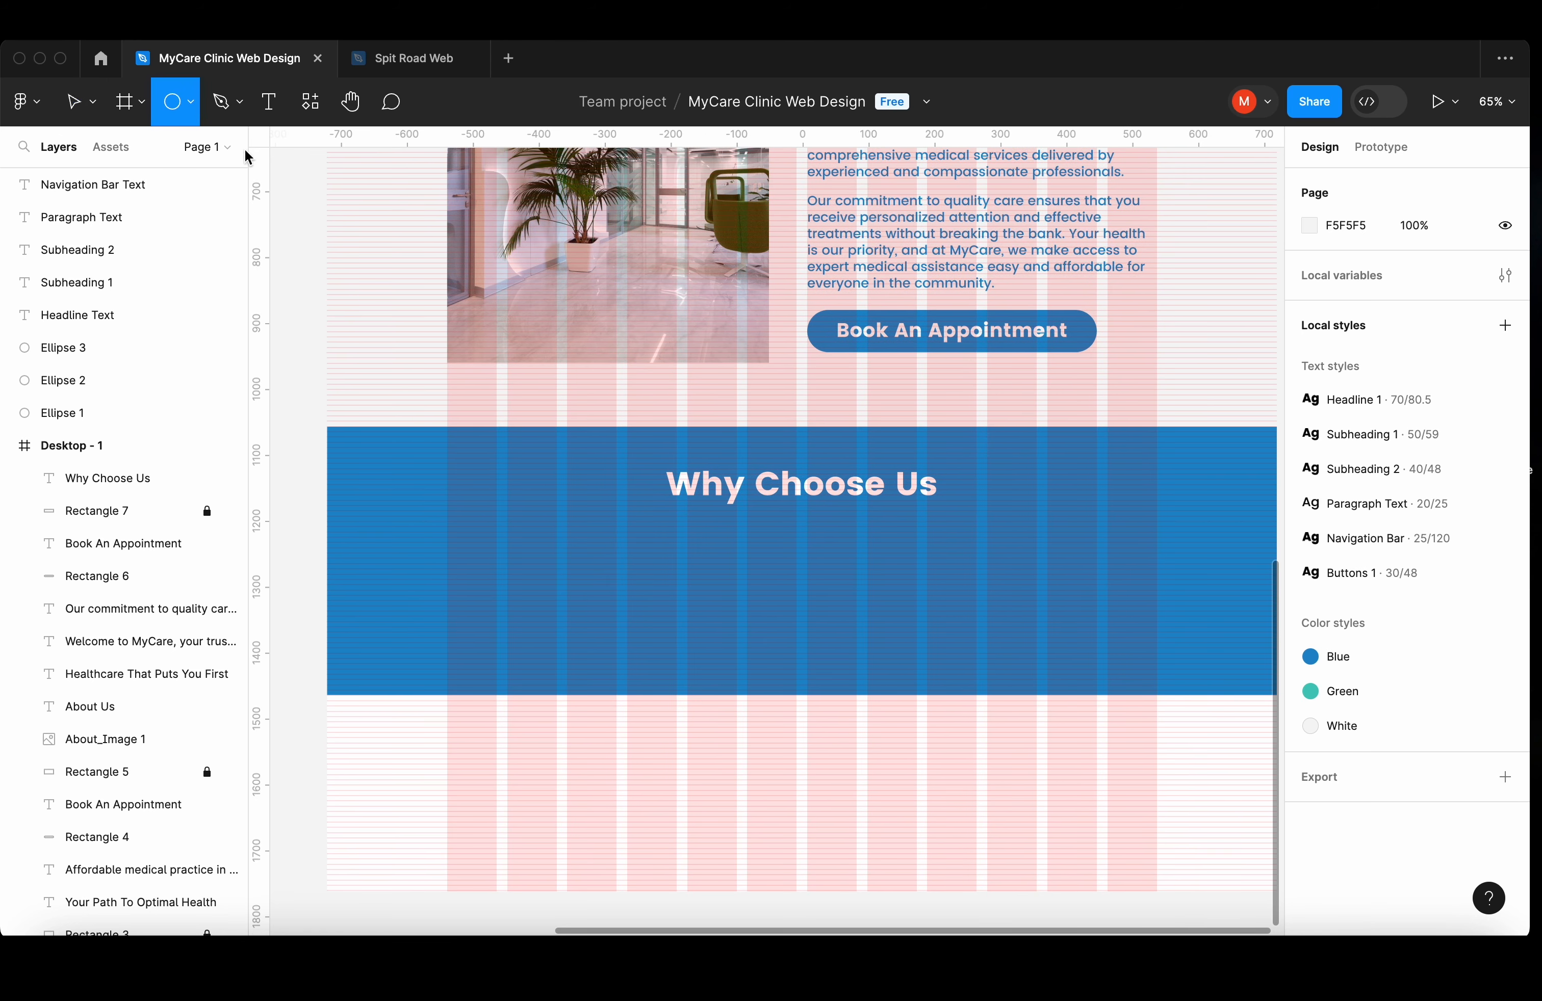
click(191, 101)
click(177, 226)
drag(459, 563, 528, 633)
- Search the IconScout plugin for "doctor" and insert the Unicons Font doctor line icon as SVG
scroll(470, 600, up, 5)
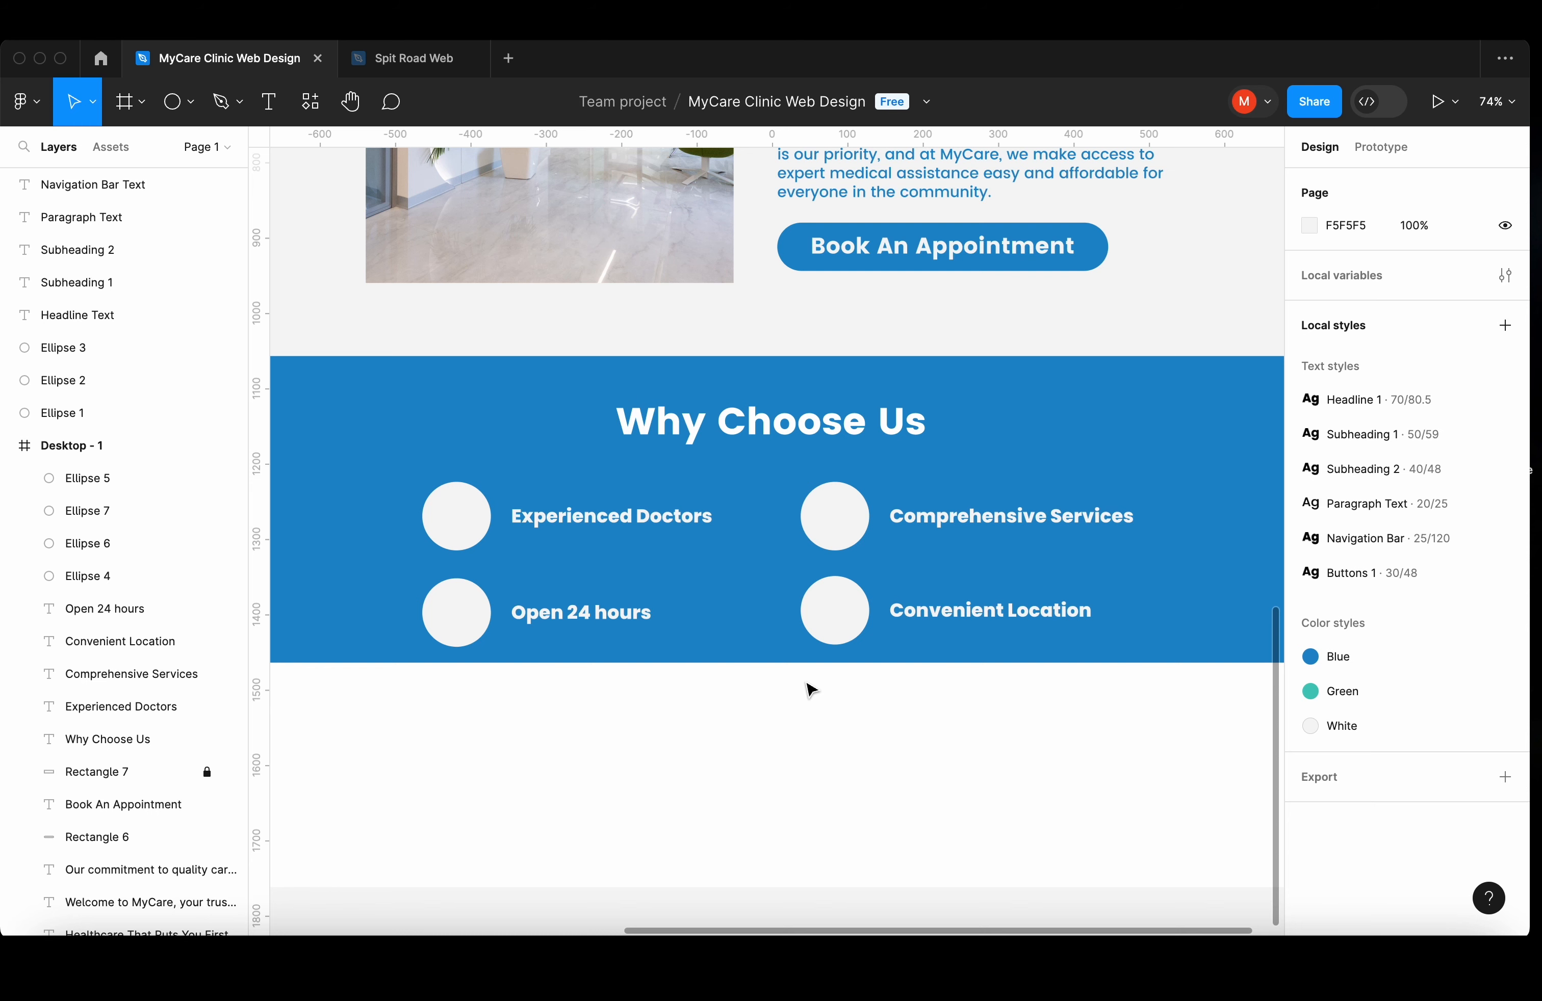
scroll(811, 689, up, 2)
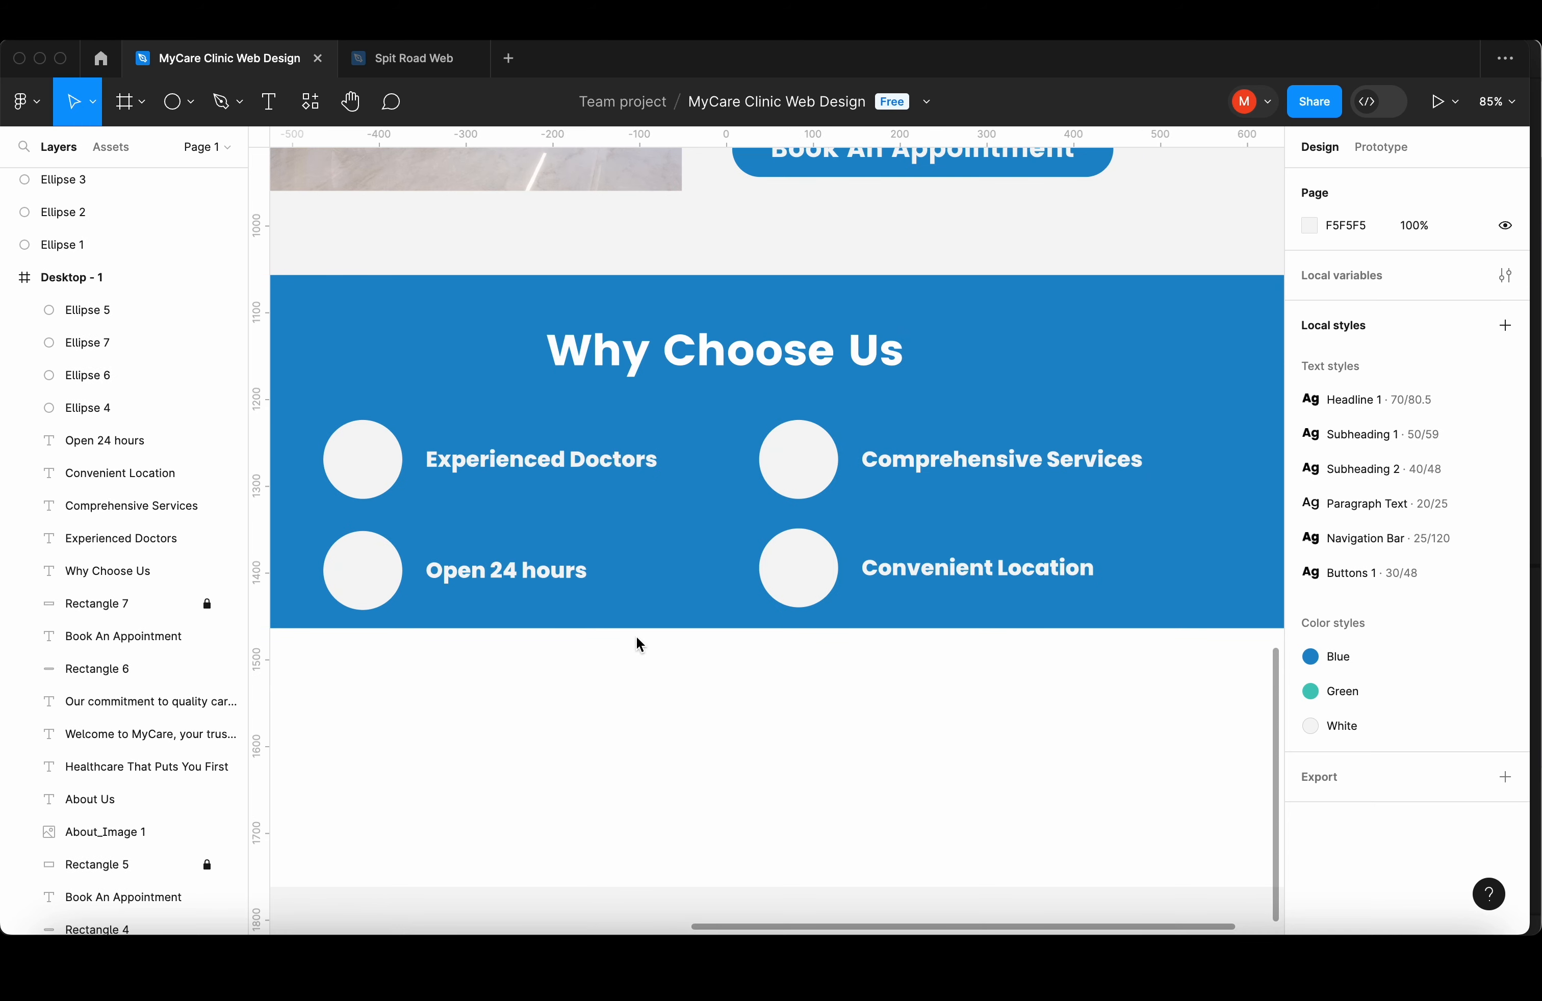
click(312, 107)
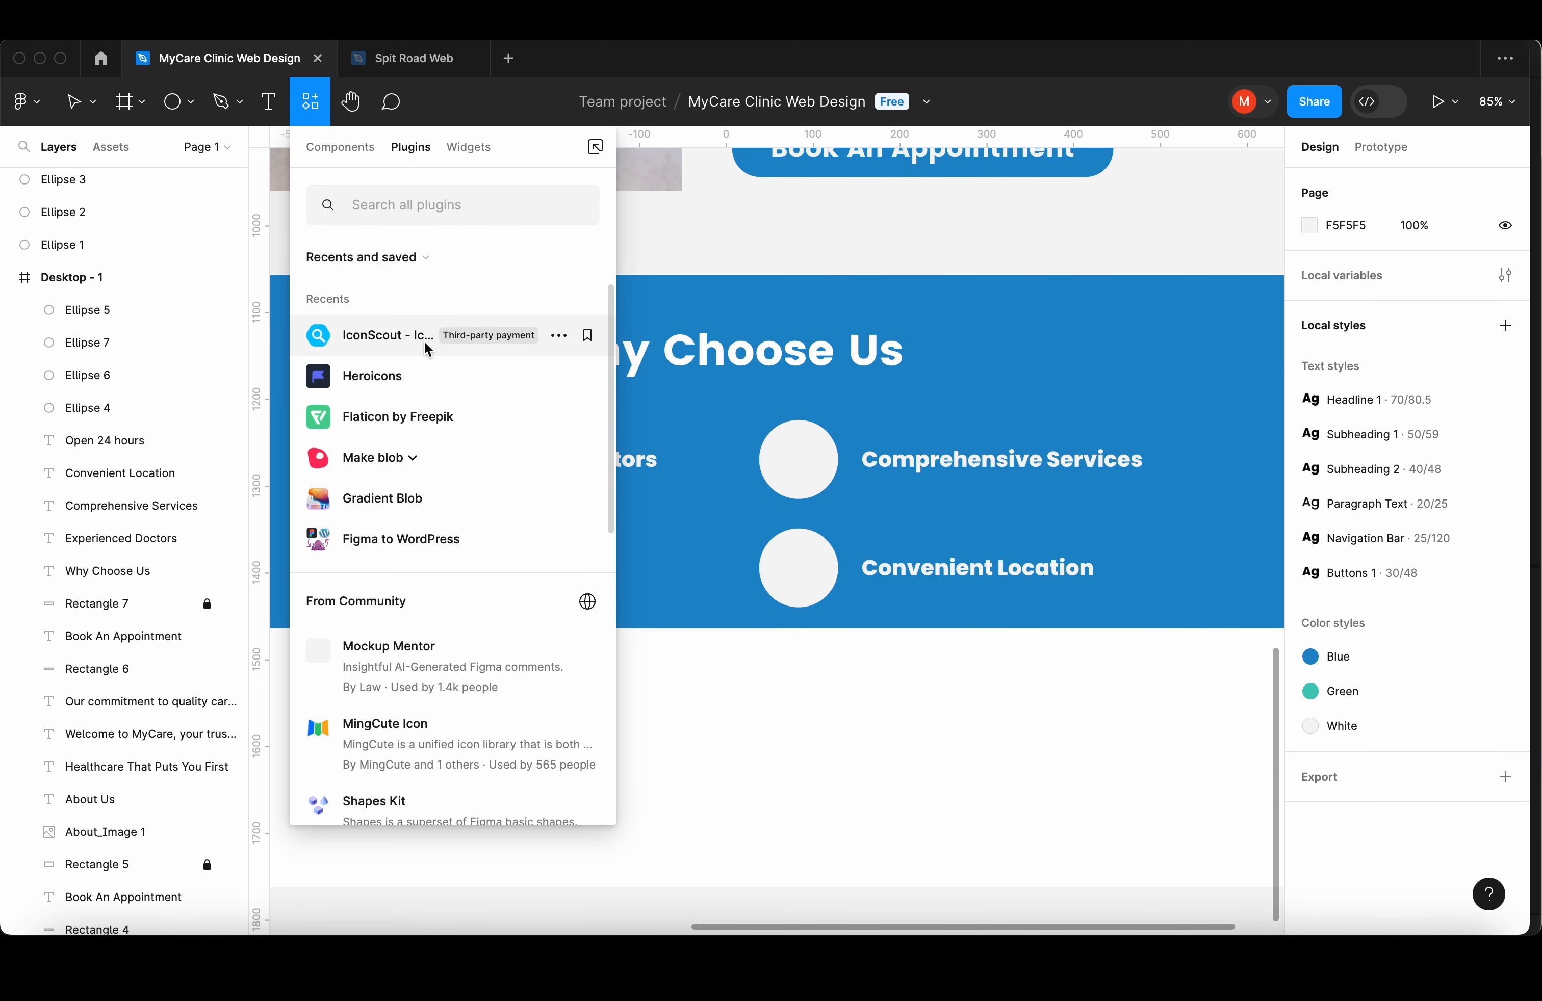
click(398, 338)
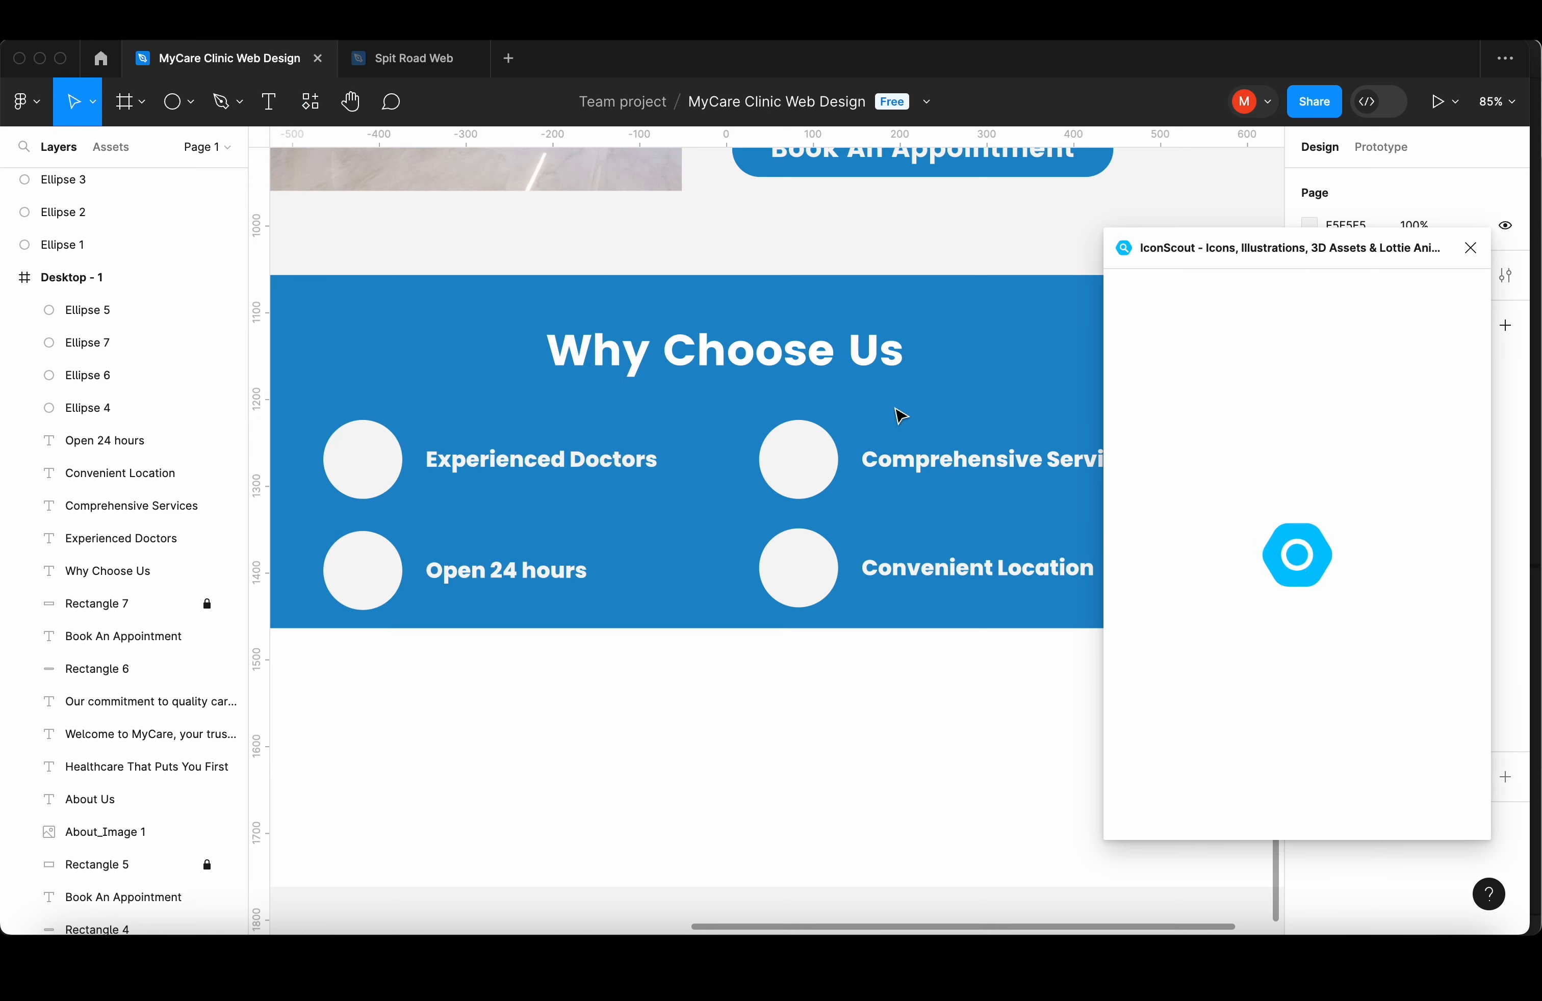
text(doctor)
key(Return)
click(1203, 409)
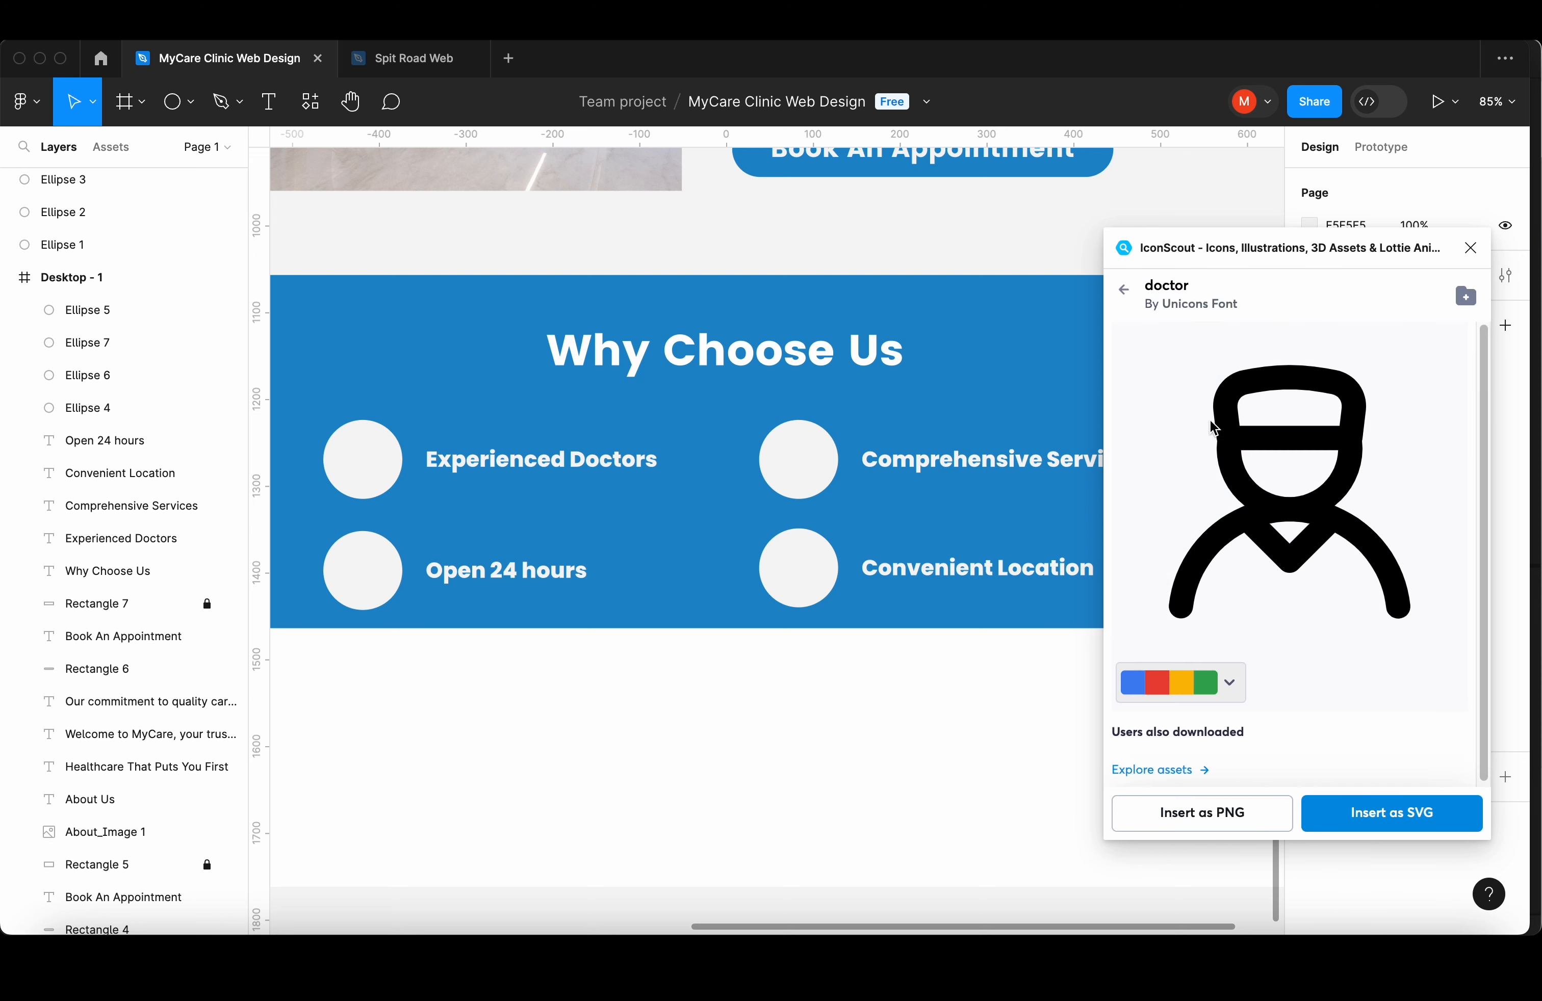
click(1411, 820)
click(755, 521)
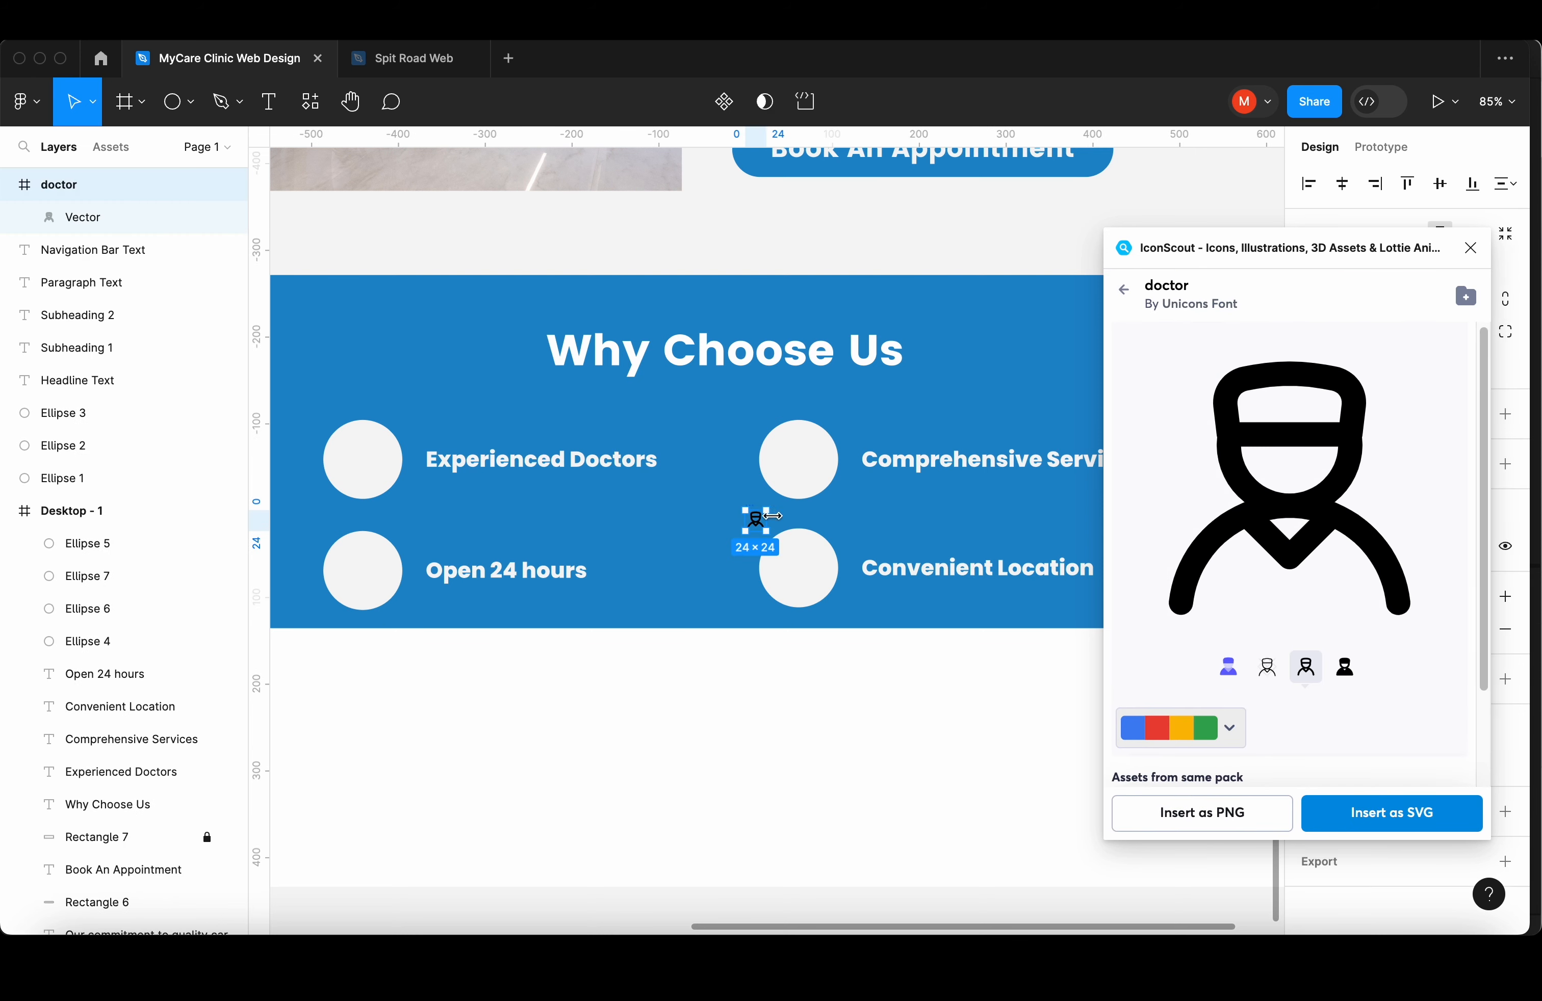
- Scale the doctor icon to 59 × 59 and place it inside the circle beside Experienced Doctors, closing the plugin
drag(766, 521, 433, 484)
key(super+z)
drag(651, 484, 409, 439)
click(1470, 248)
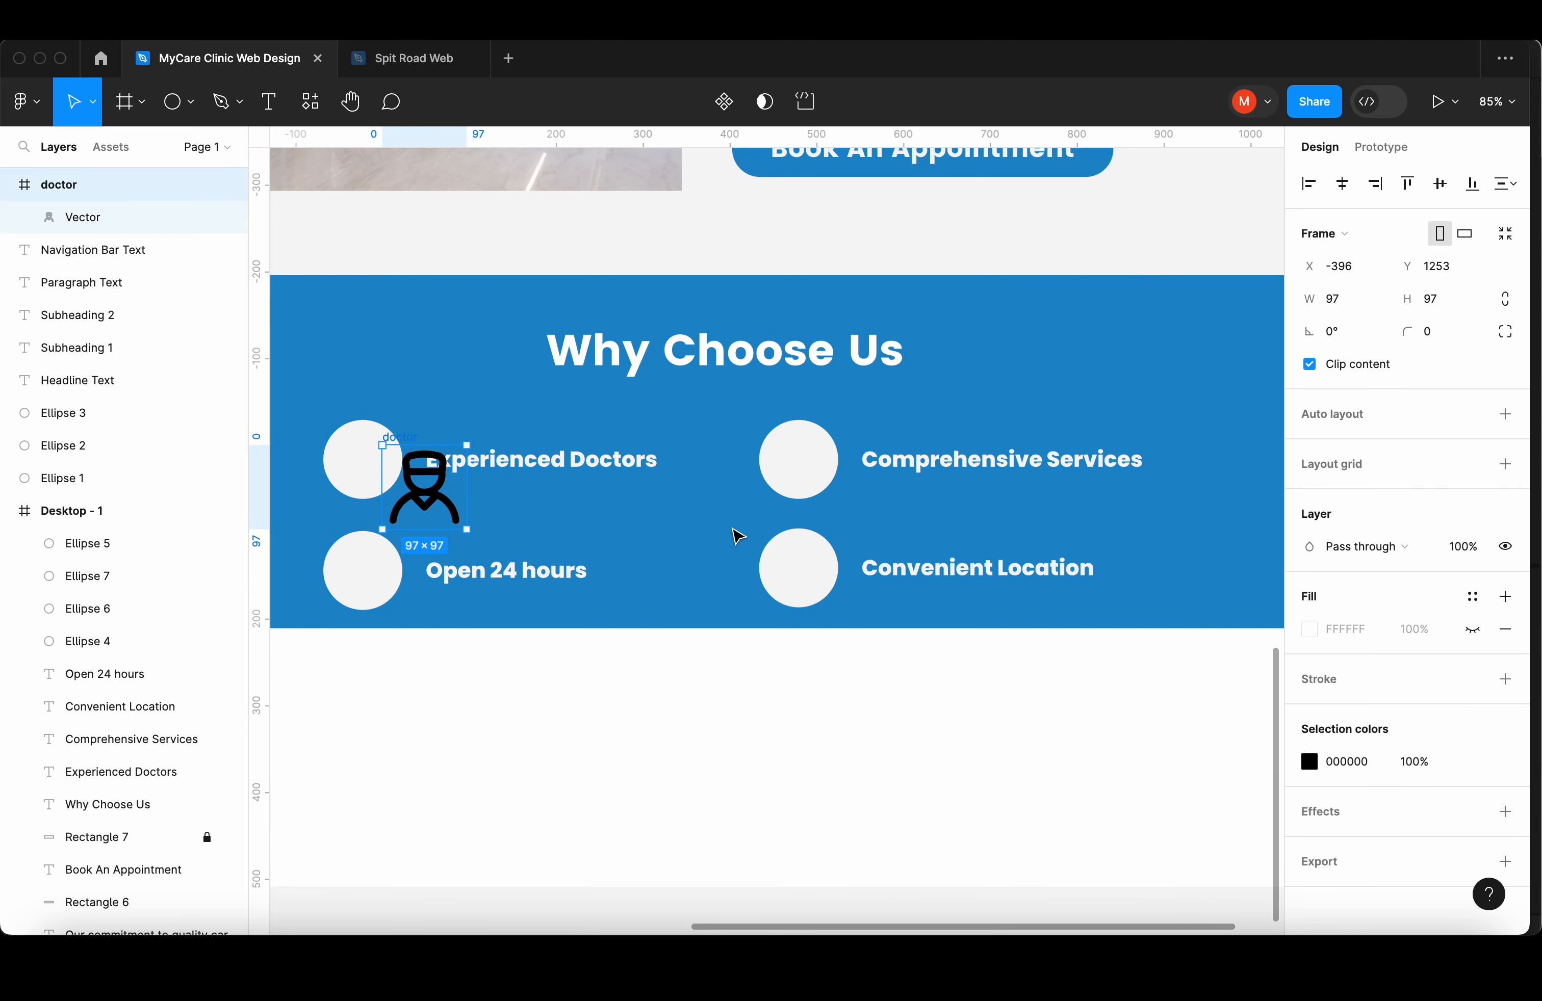
scroll(737, 537, up, 3)
drag(787, 505, 742, 550)
drag(724, 580, 664, 521)
click(670, 527)
- Move the doctor layer into the Desktop - 1 frame and centre the icon in its circle at X 273, Y 1751
click(110, 146)
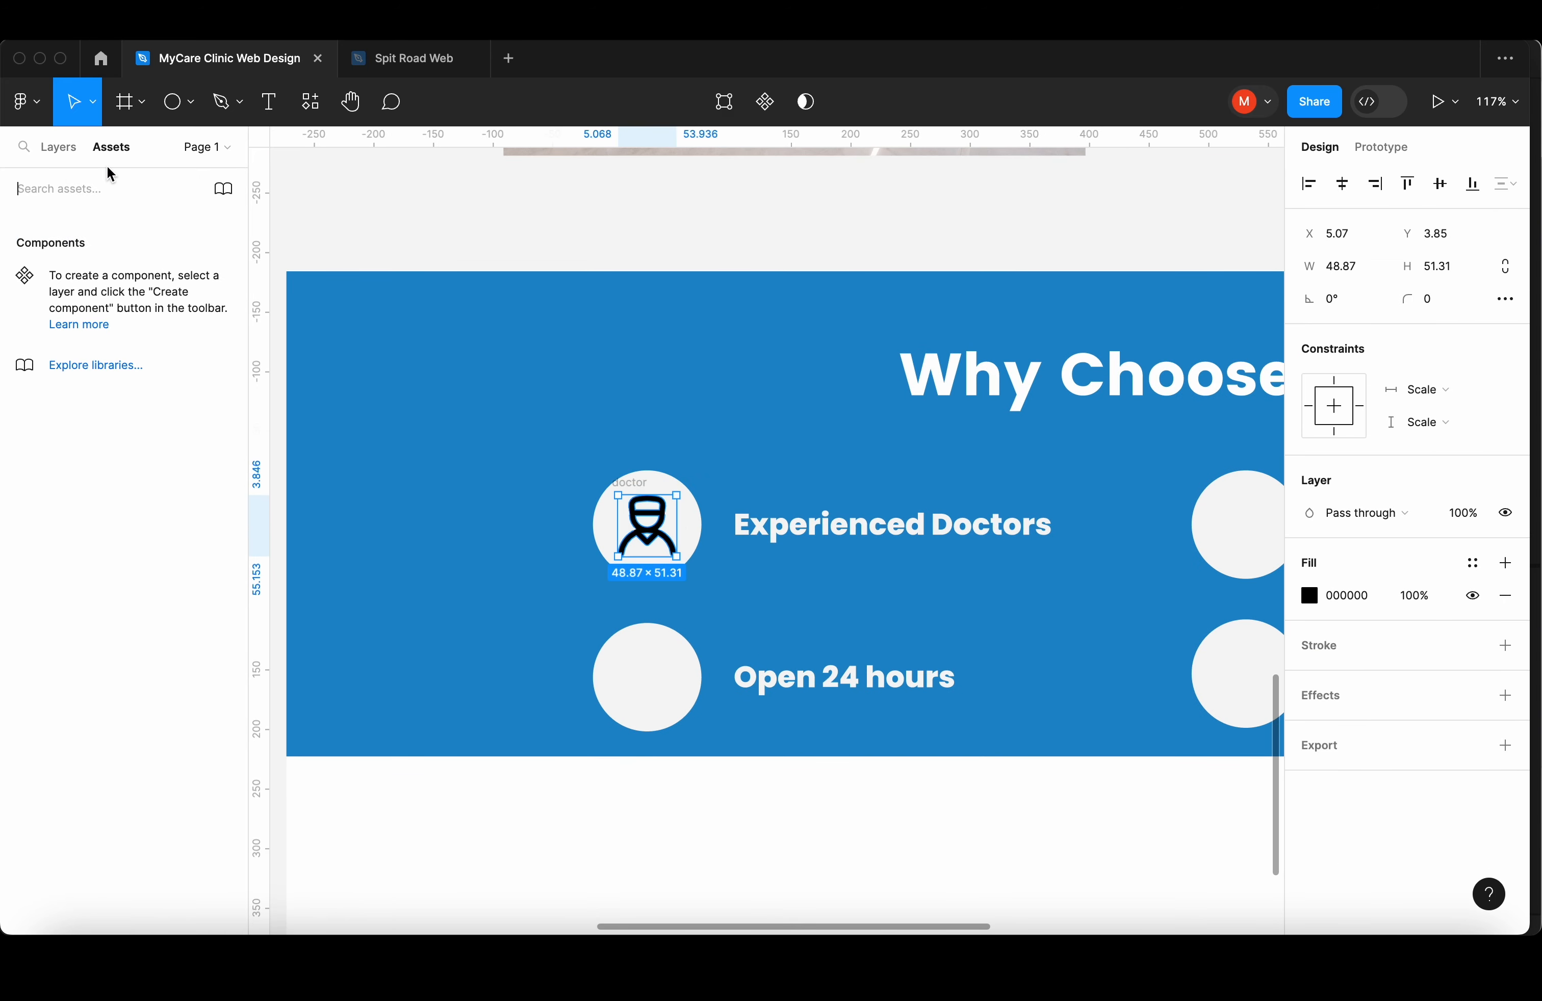
click(58, 146)
drag(113, 186, 96, 517)
drag(663, 531, 662, 523)
click(813, 439)
click(656, 523)
- Recolour the doctor icon with the Blue colour style
scroll(1369, 652, down, 2)
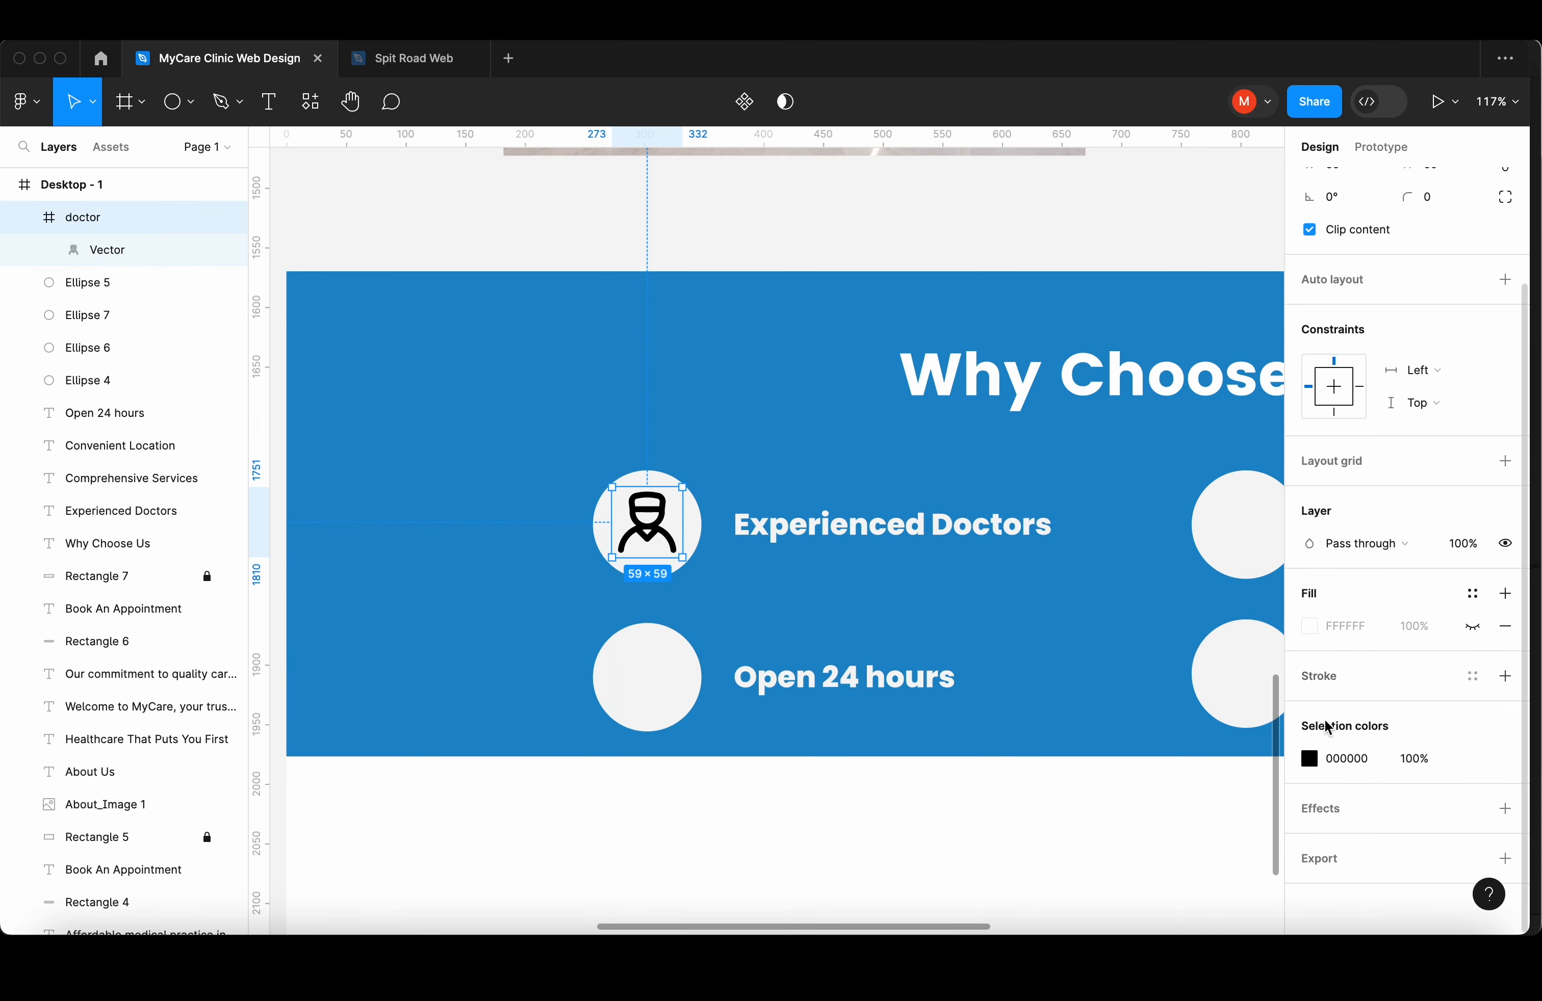
click(1309, 760)
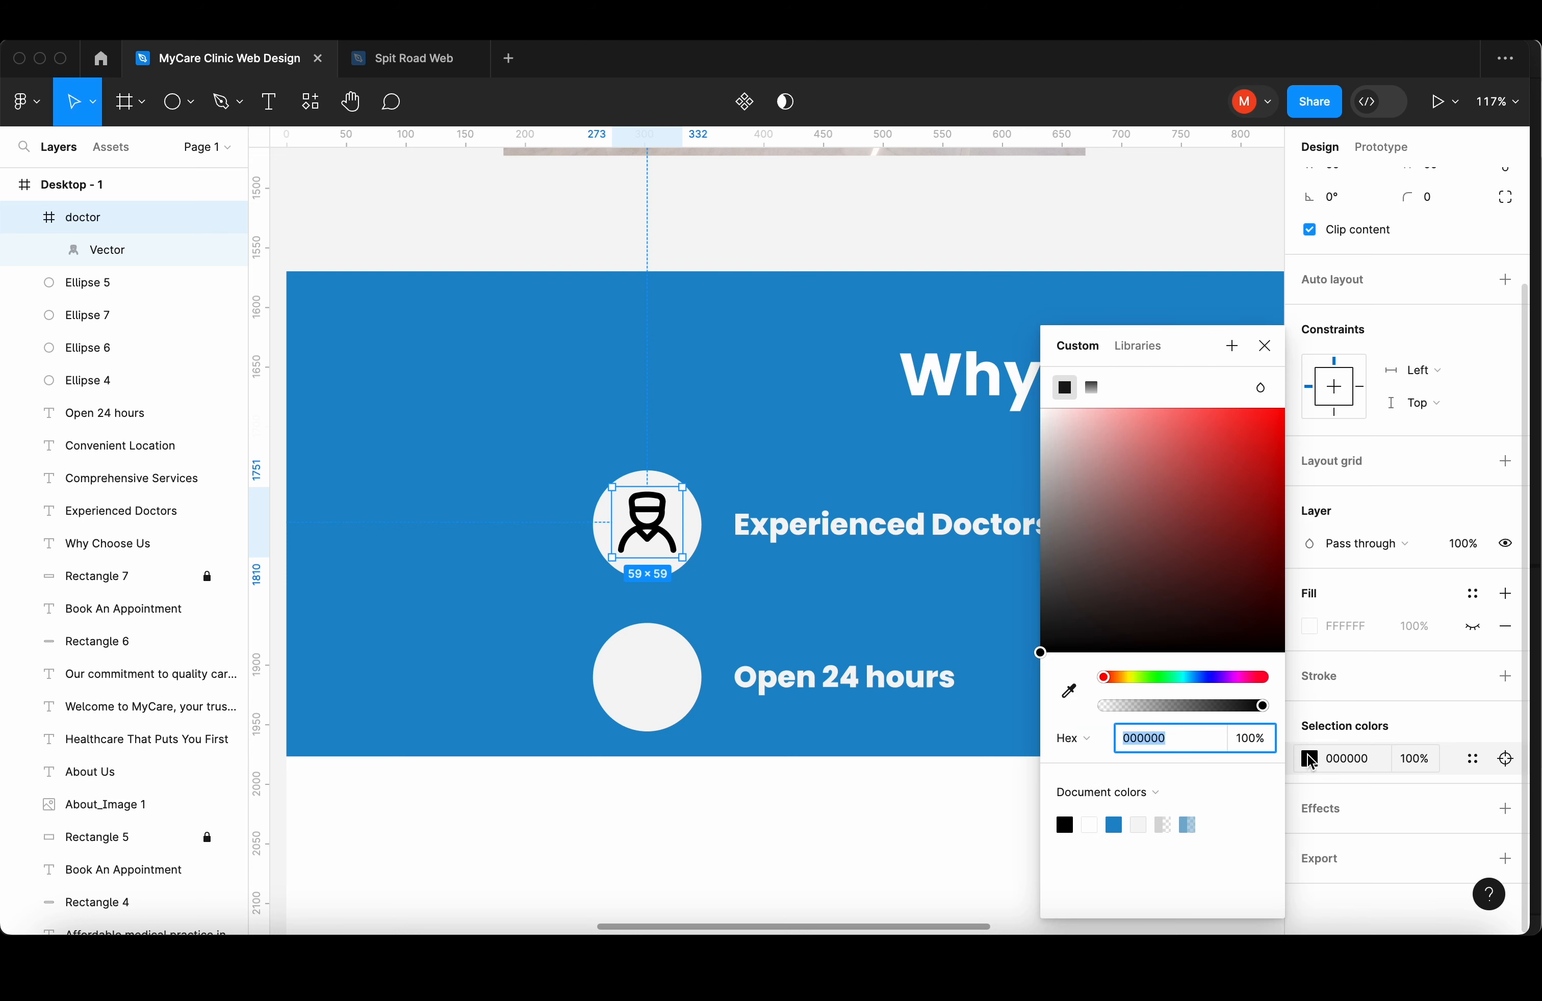
click(1138, 345)
click(1073, 480)
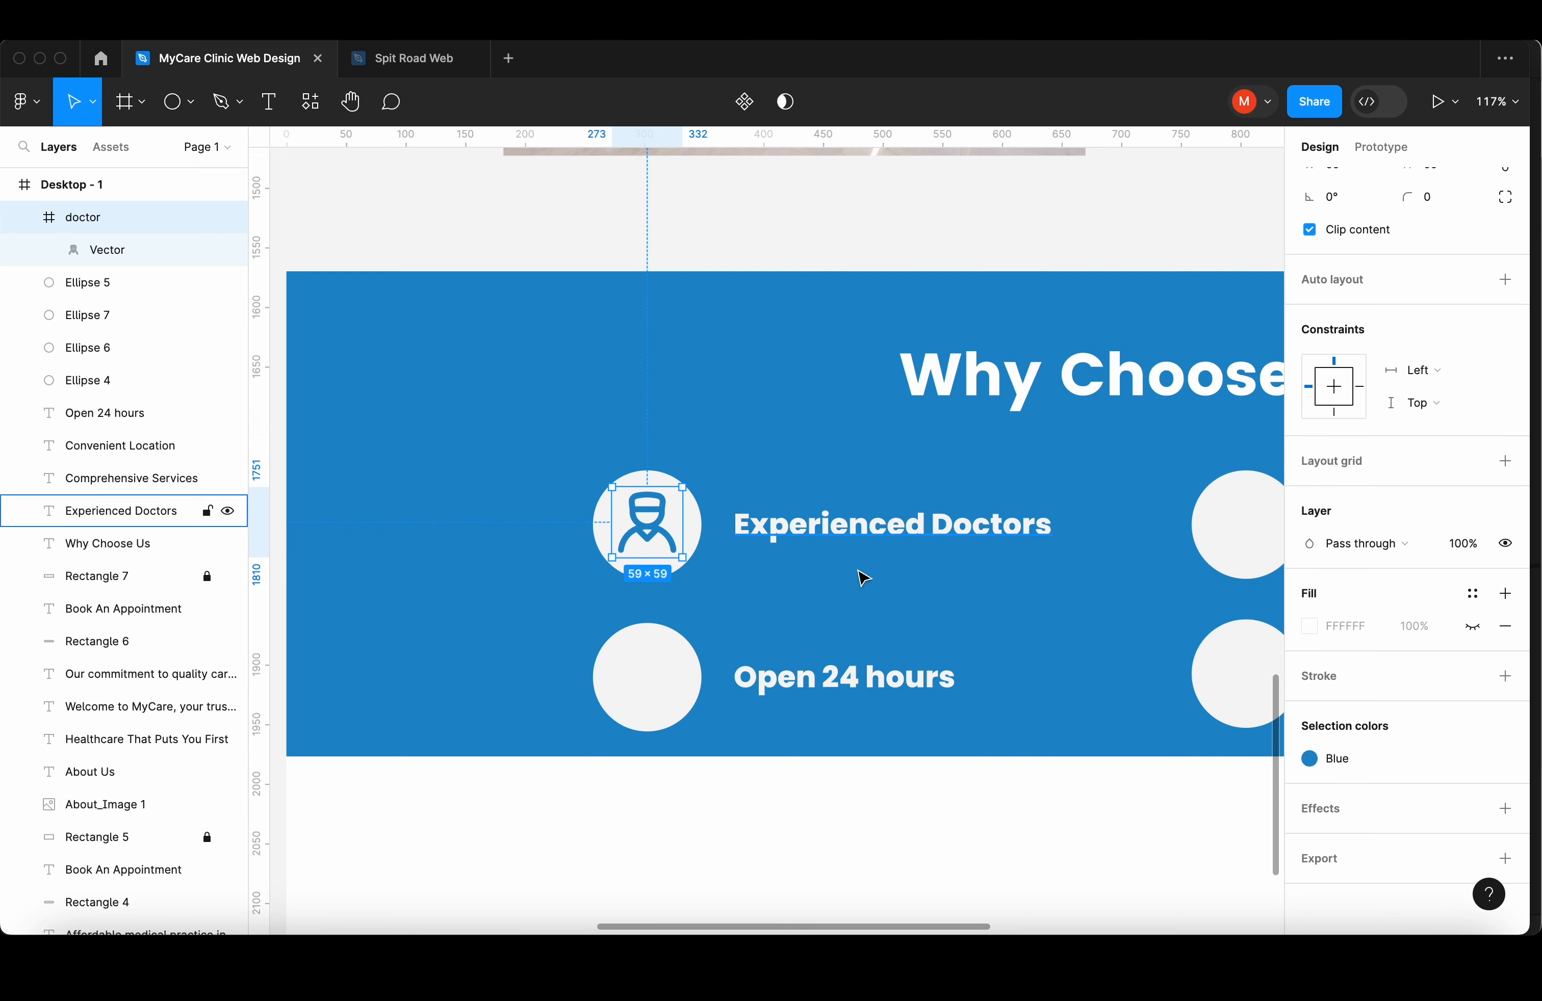
click(790, 601)
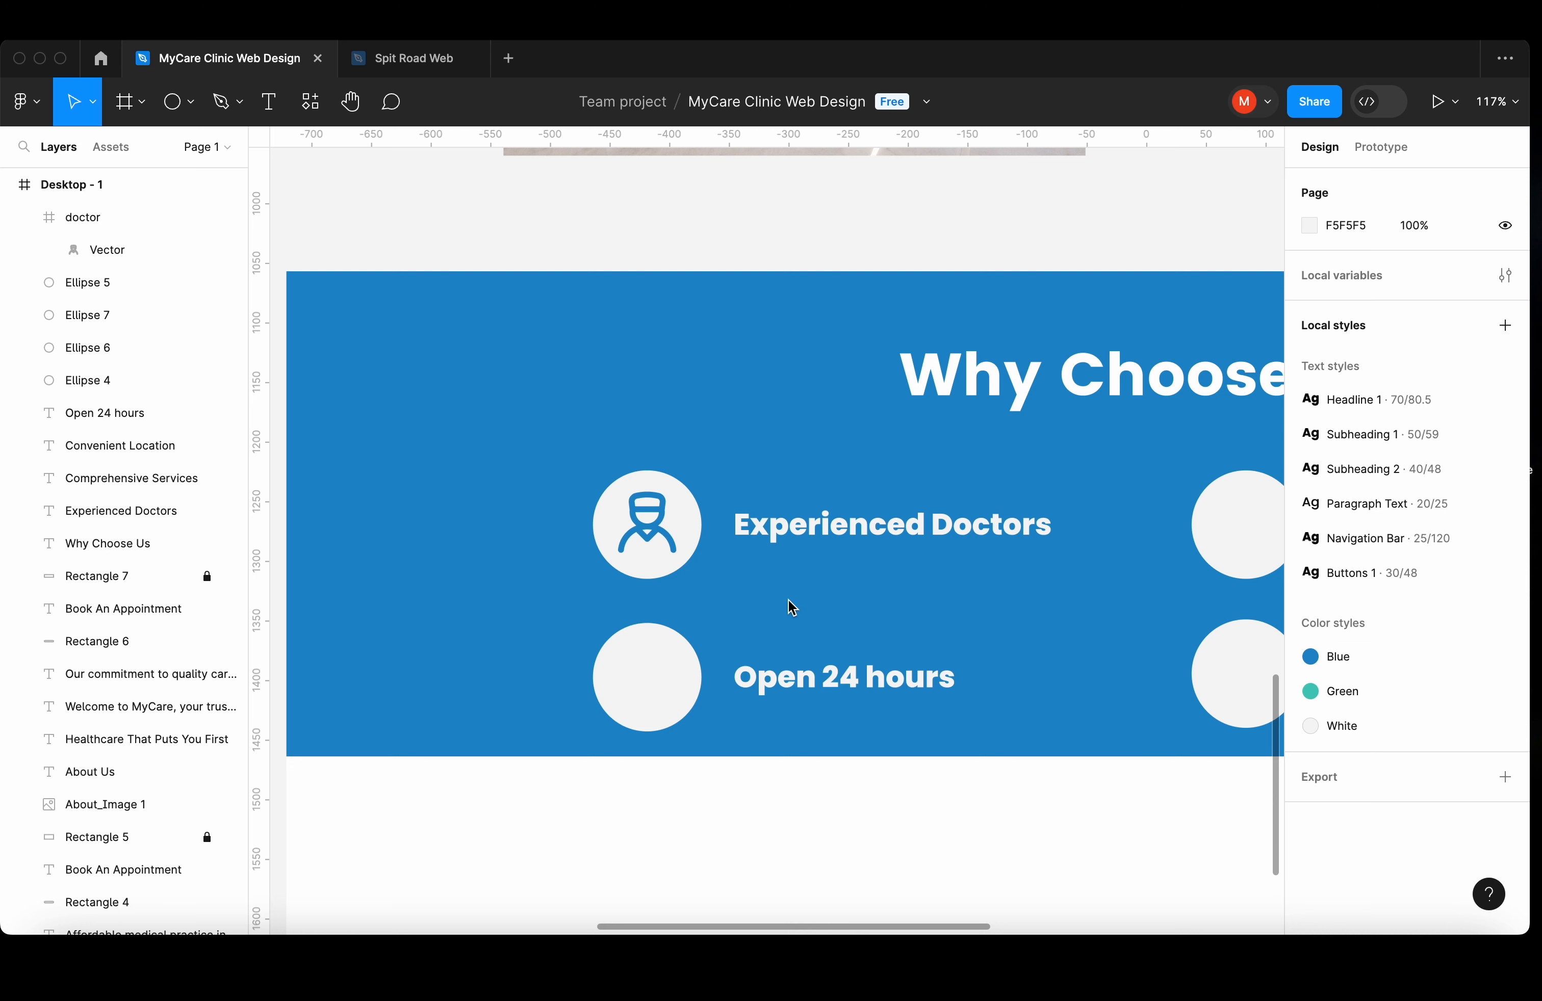
click(641, 524)
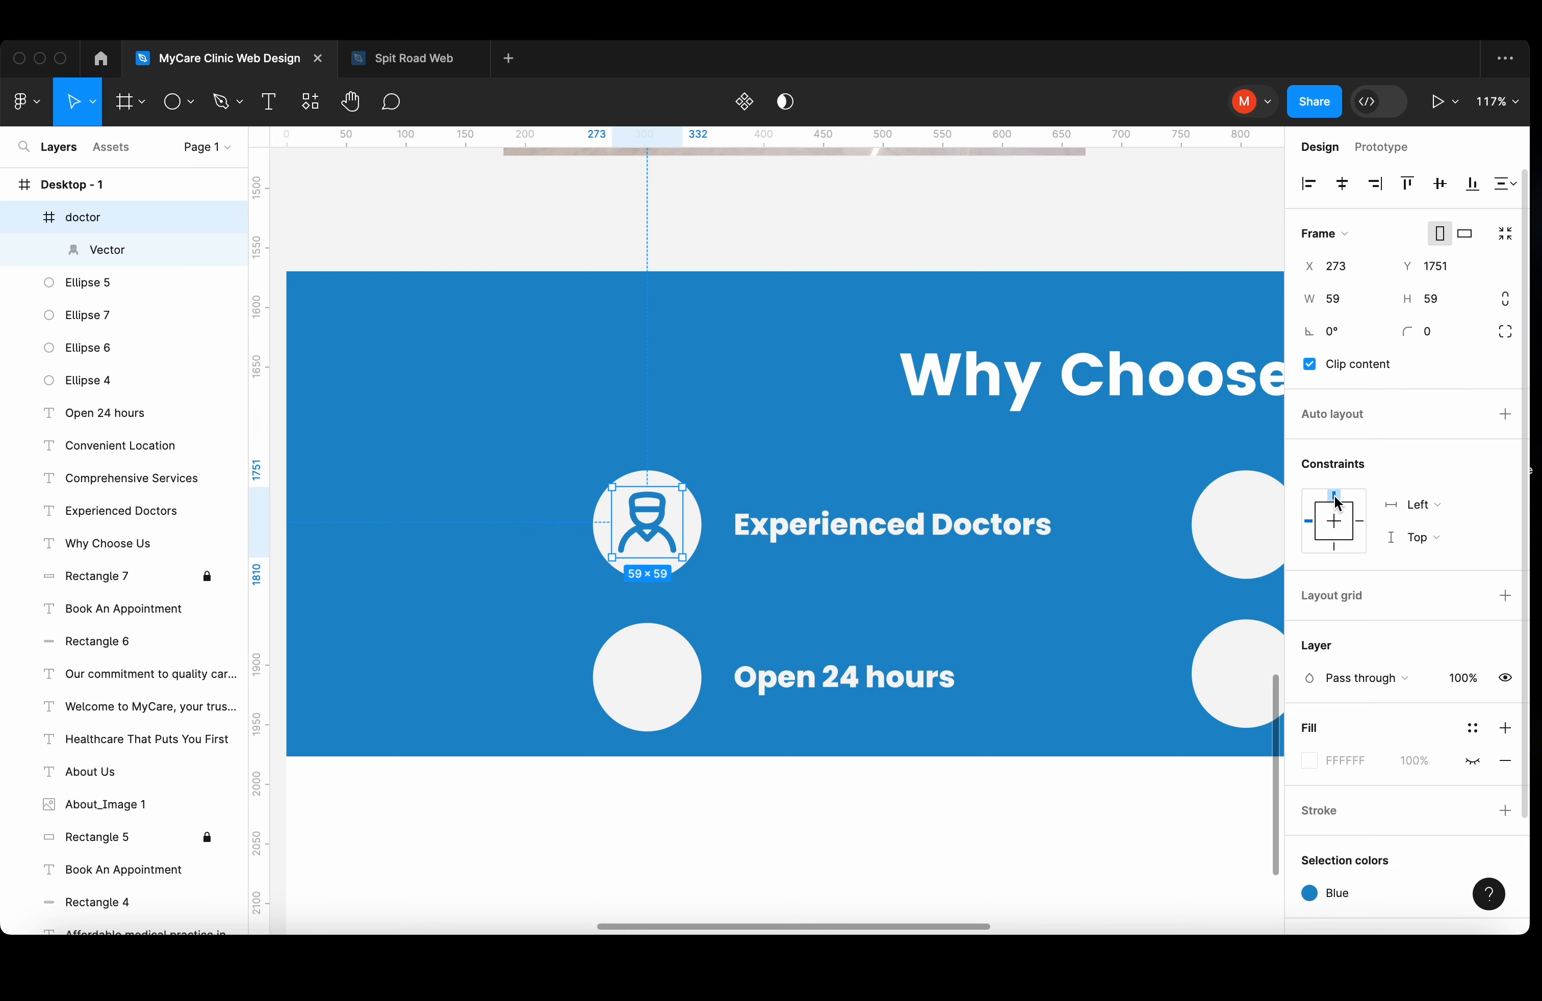
click(1001, 604)
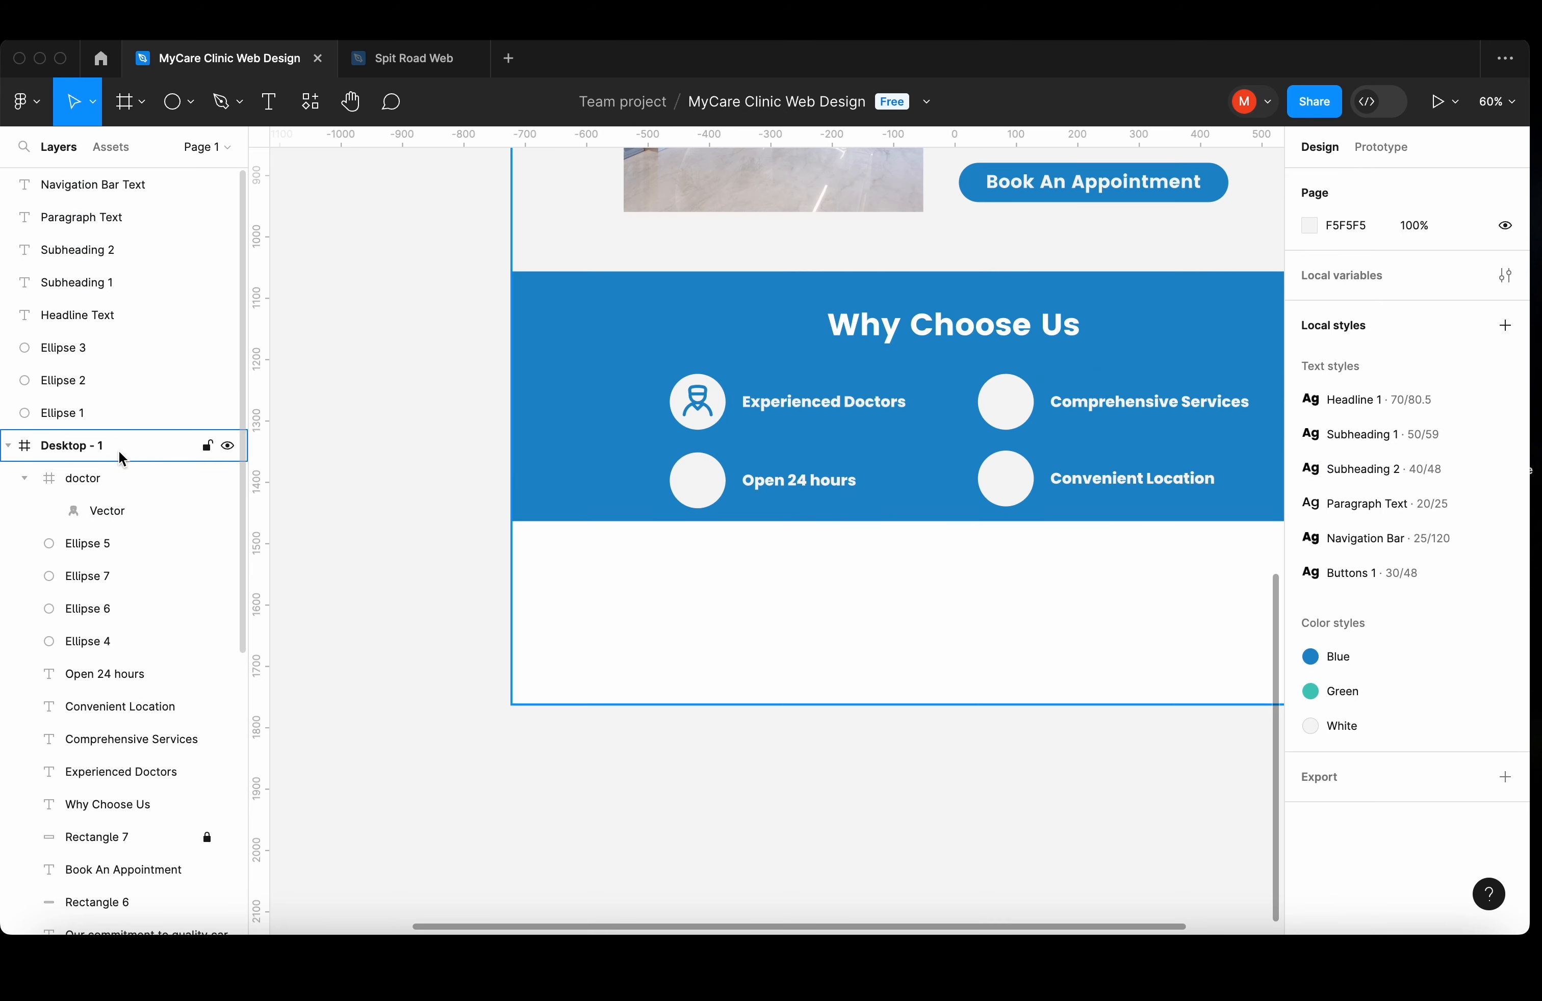
- Extend the Desktop - 1 frame downwards by about 170 px below the Why Choose Us section
click(120, 458)
drag(726, 706, 747, 809)
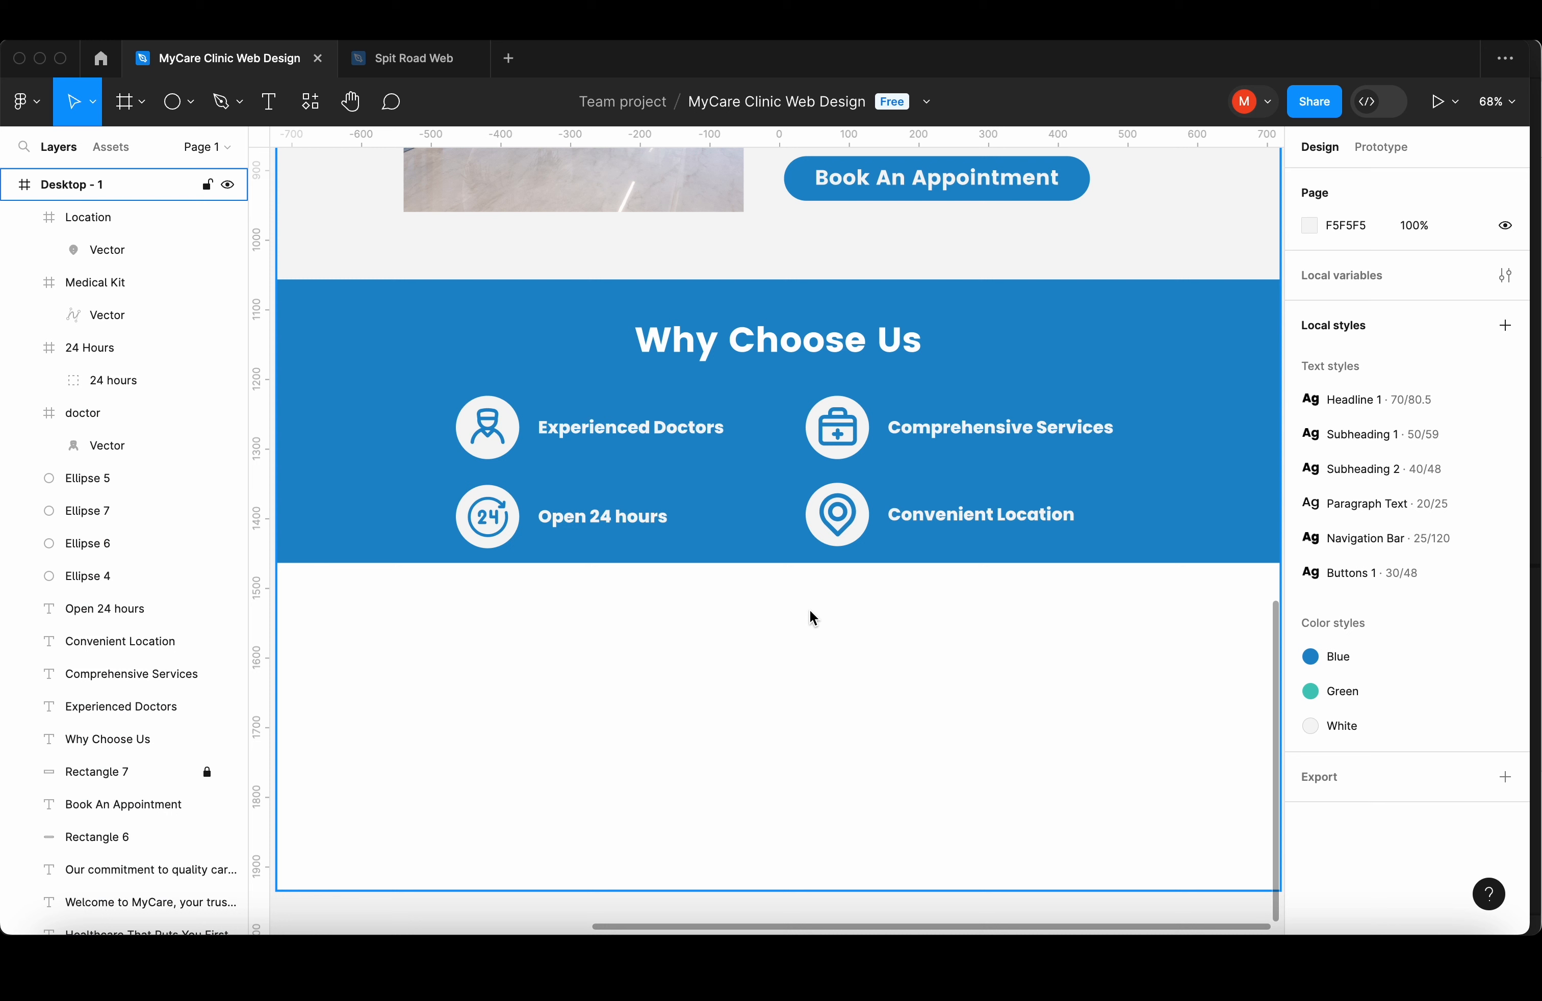
- Add an inner shadow effect to the white circle behind the doctor icon
scroll(716, 573, up, 5)
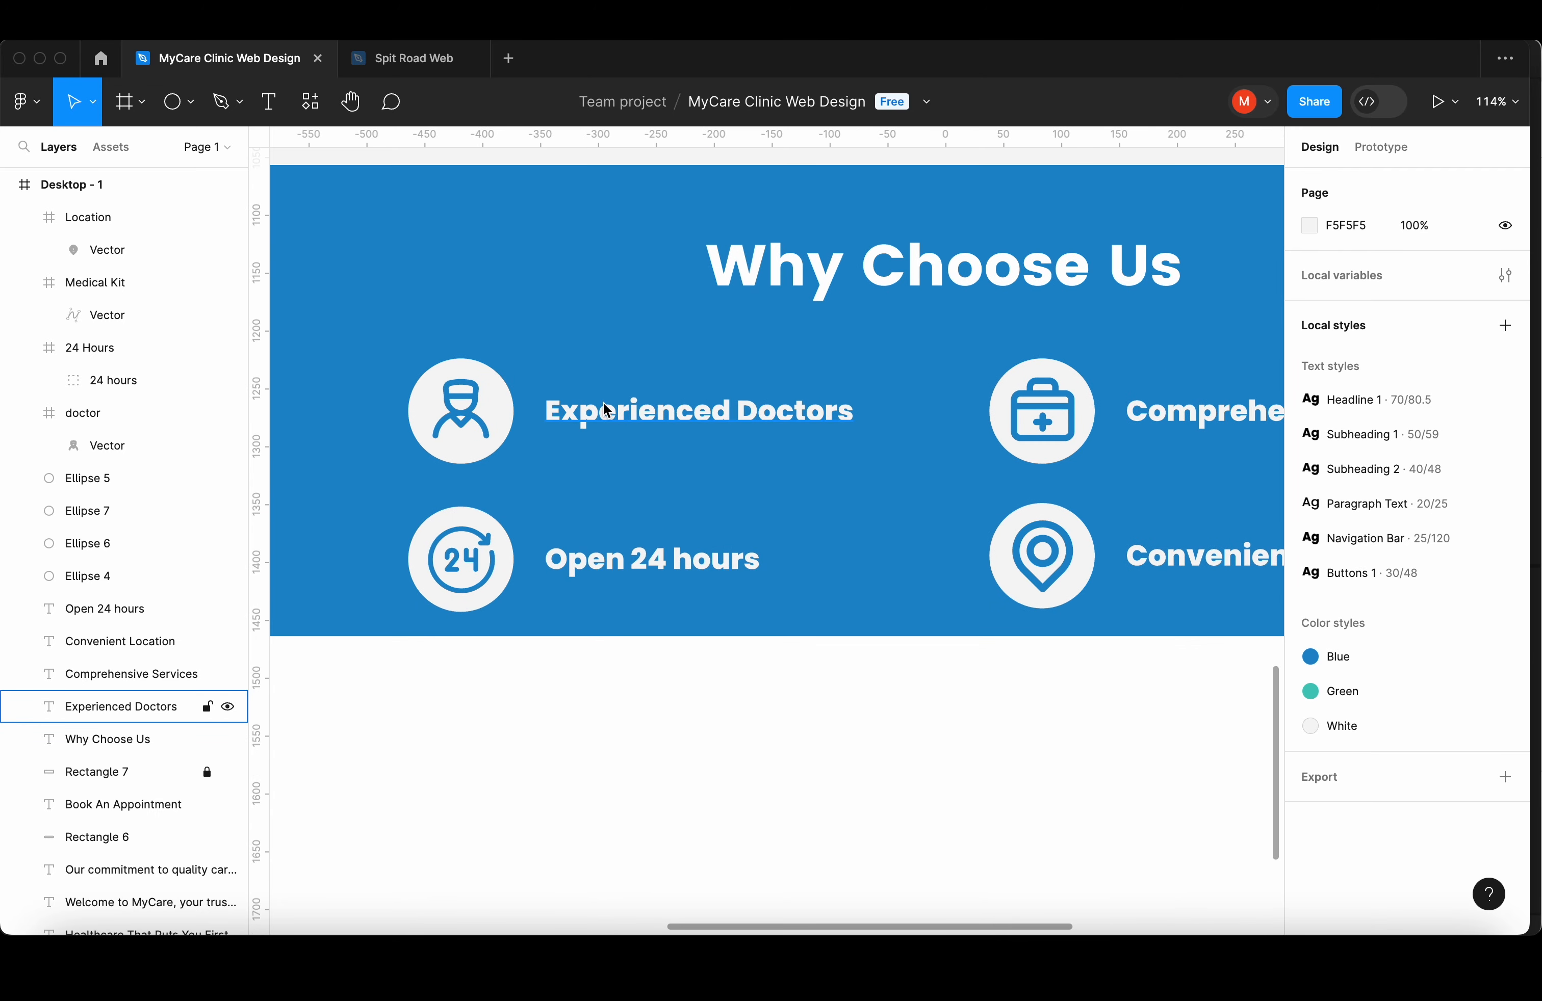
click(510, 407)
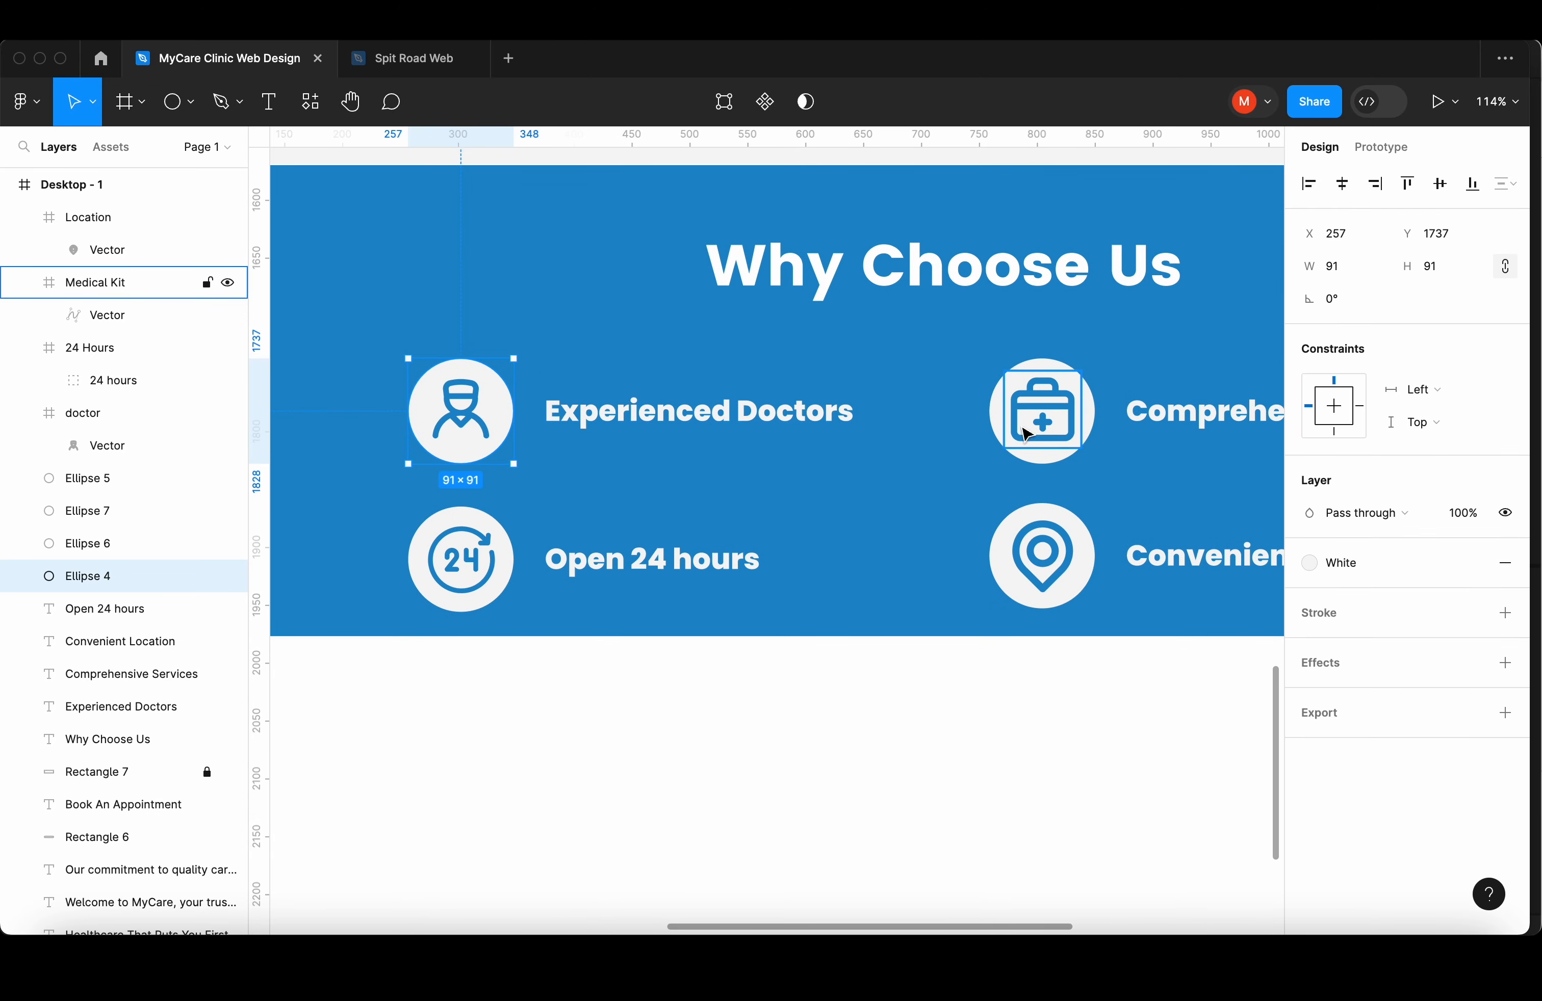
click(1387, 673)
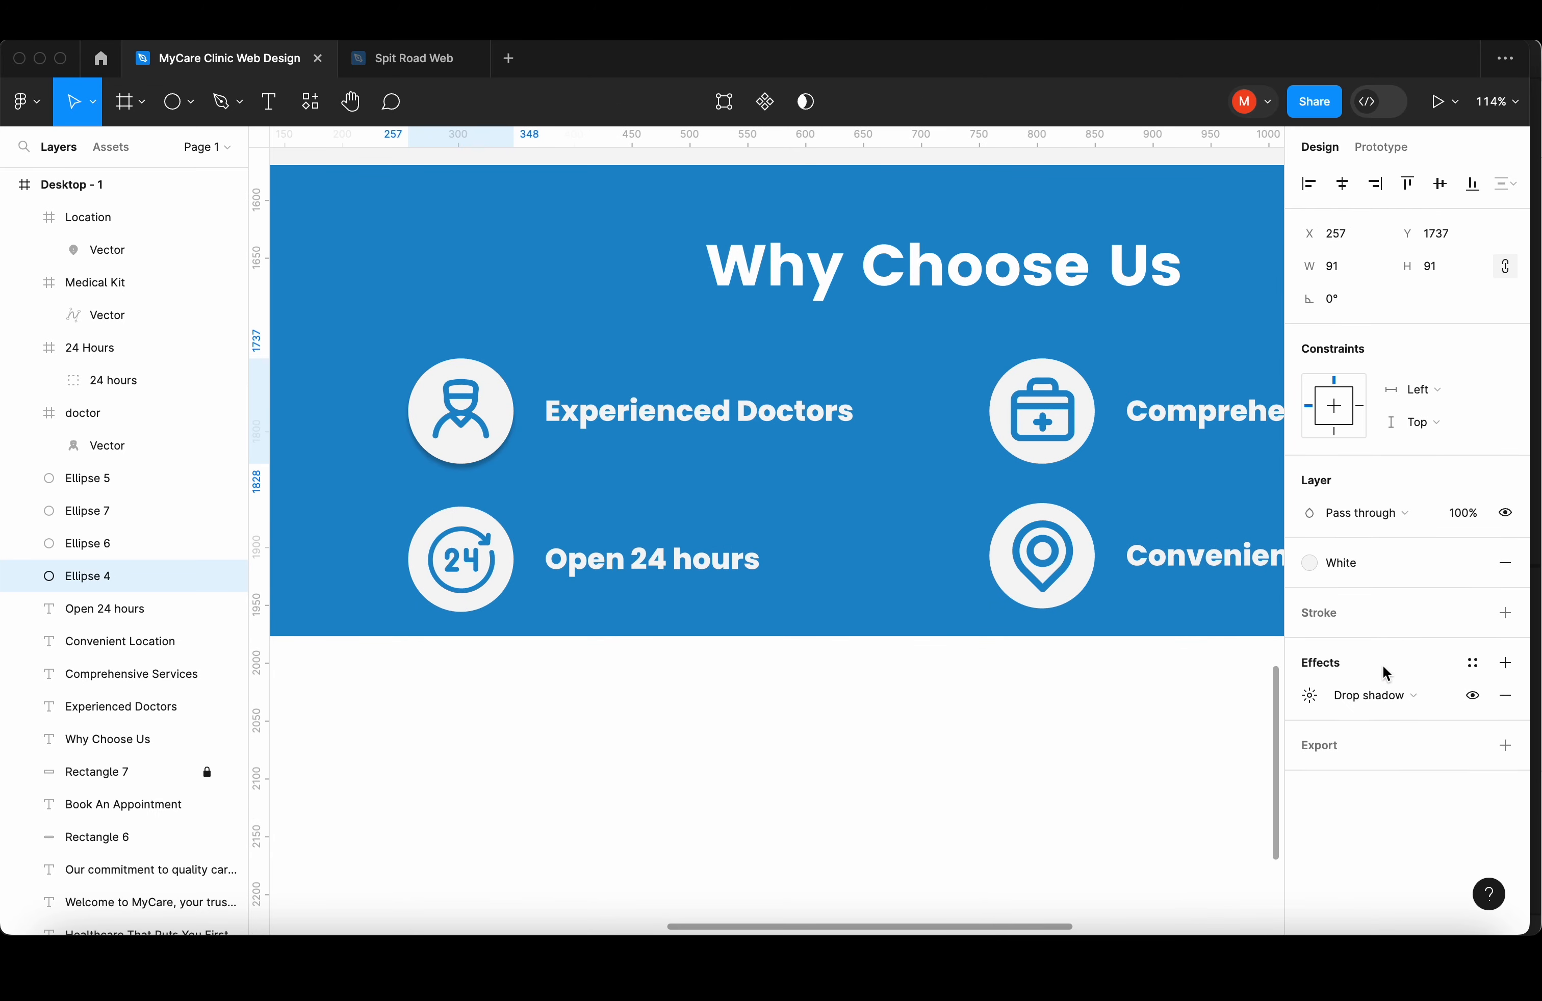
click(1385, 696)
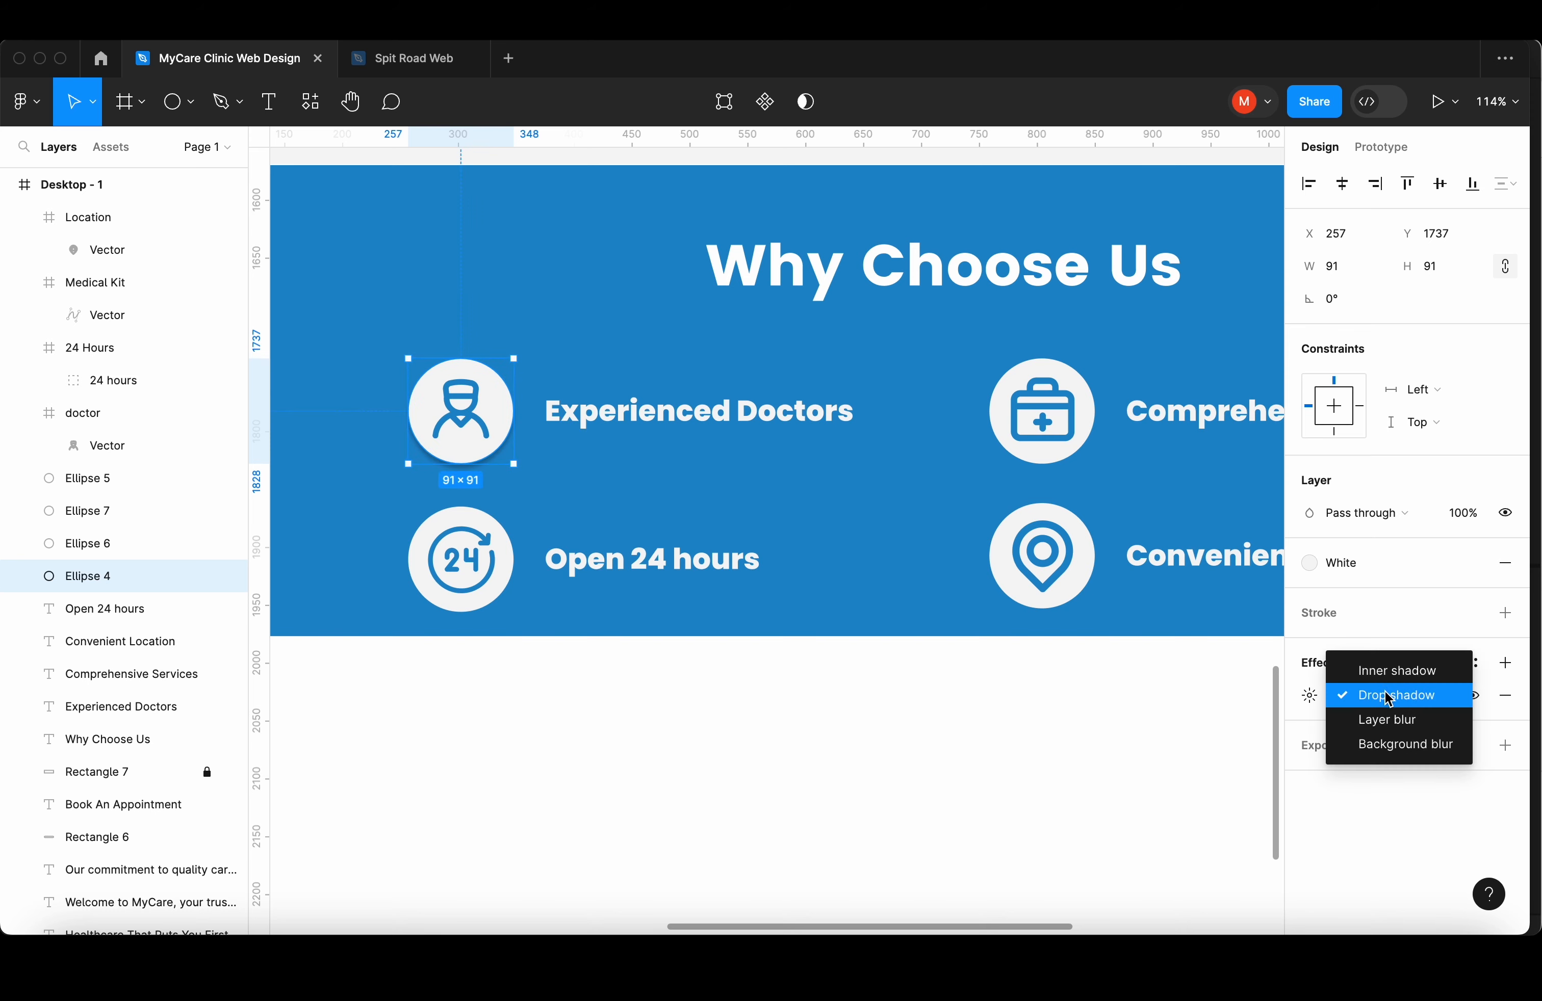
click(1392, 676)
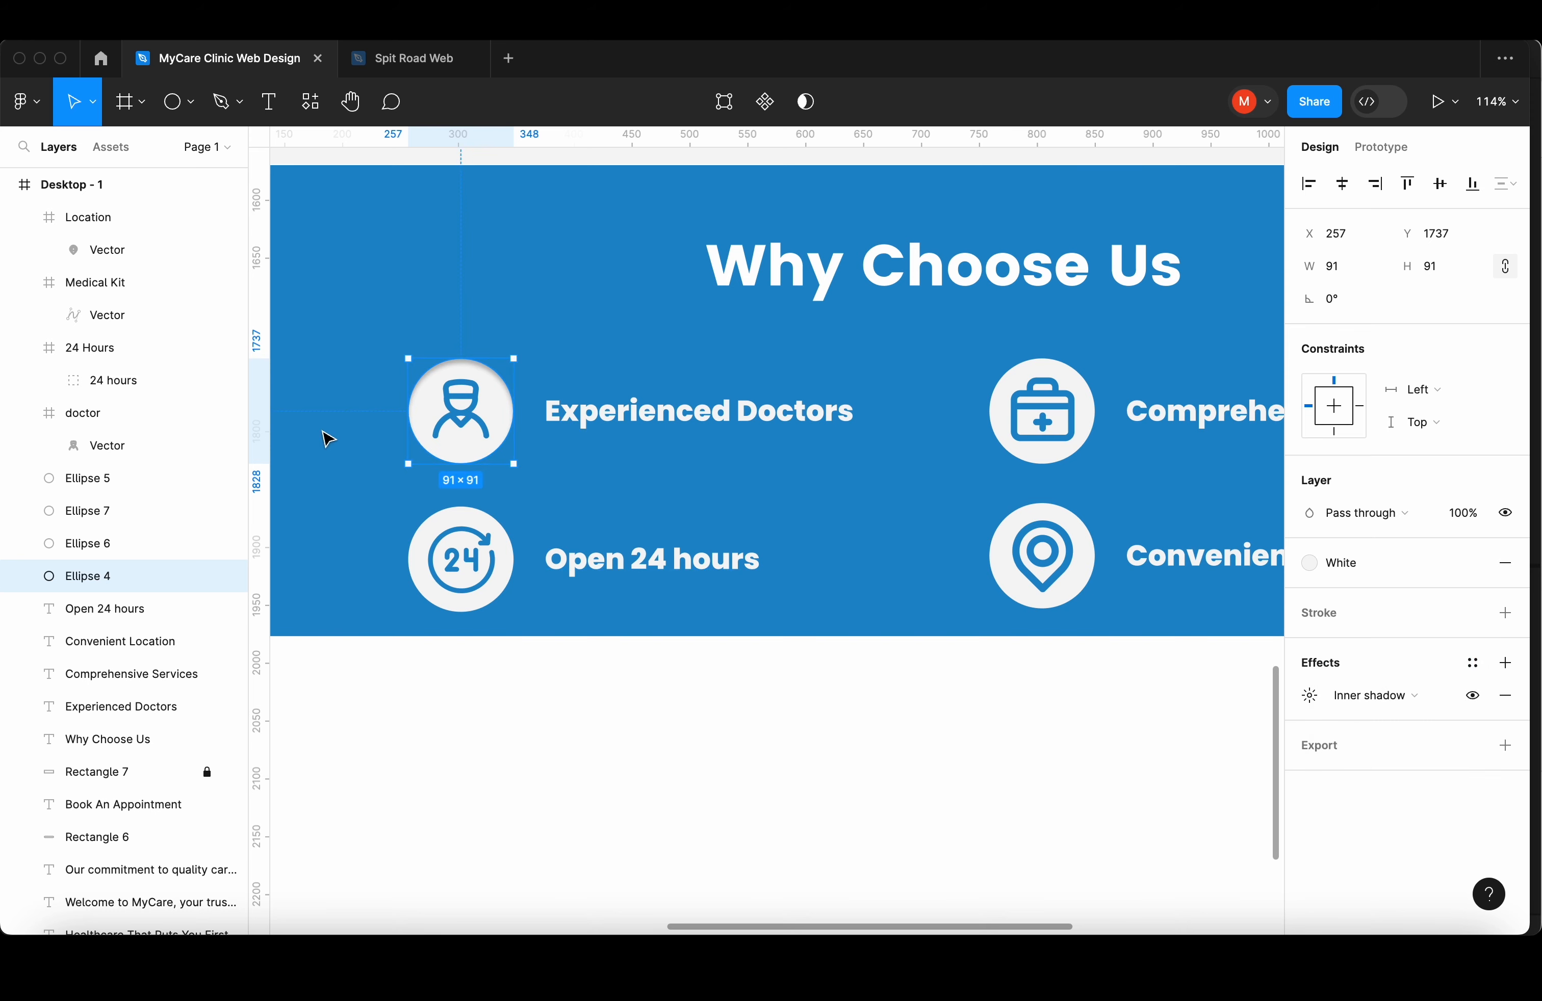
- Adjust the X and Y offset, blur and spread of the doctor circle's inner shadow
scroll(419, 420, up, 5)
click(1309, 695)
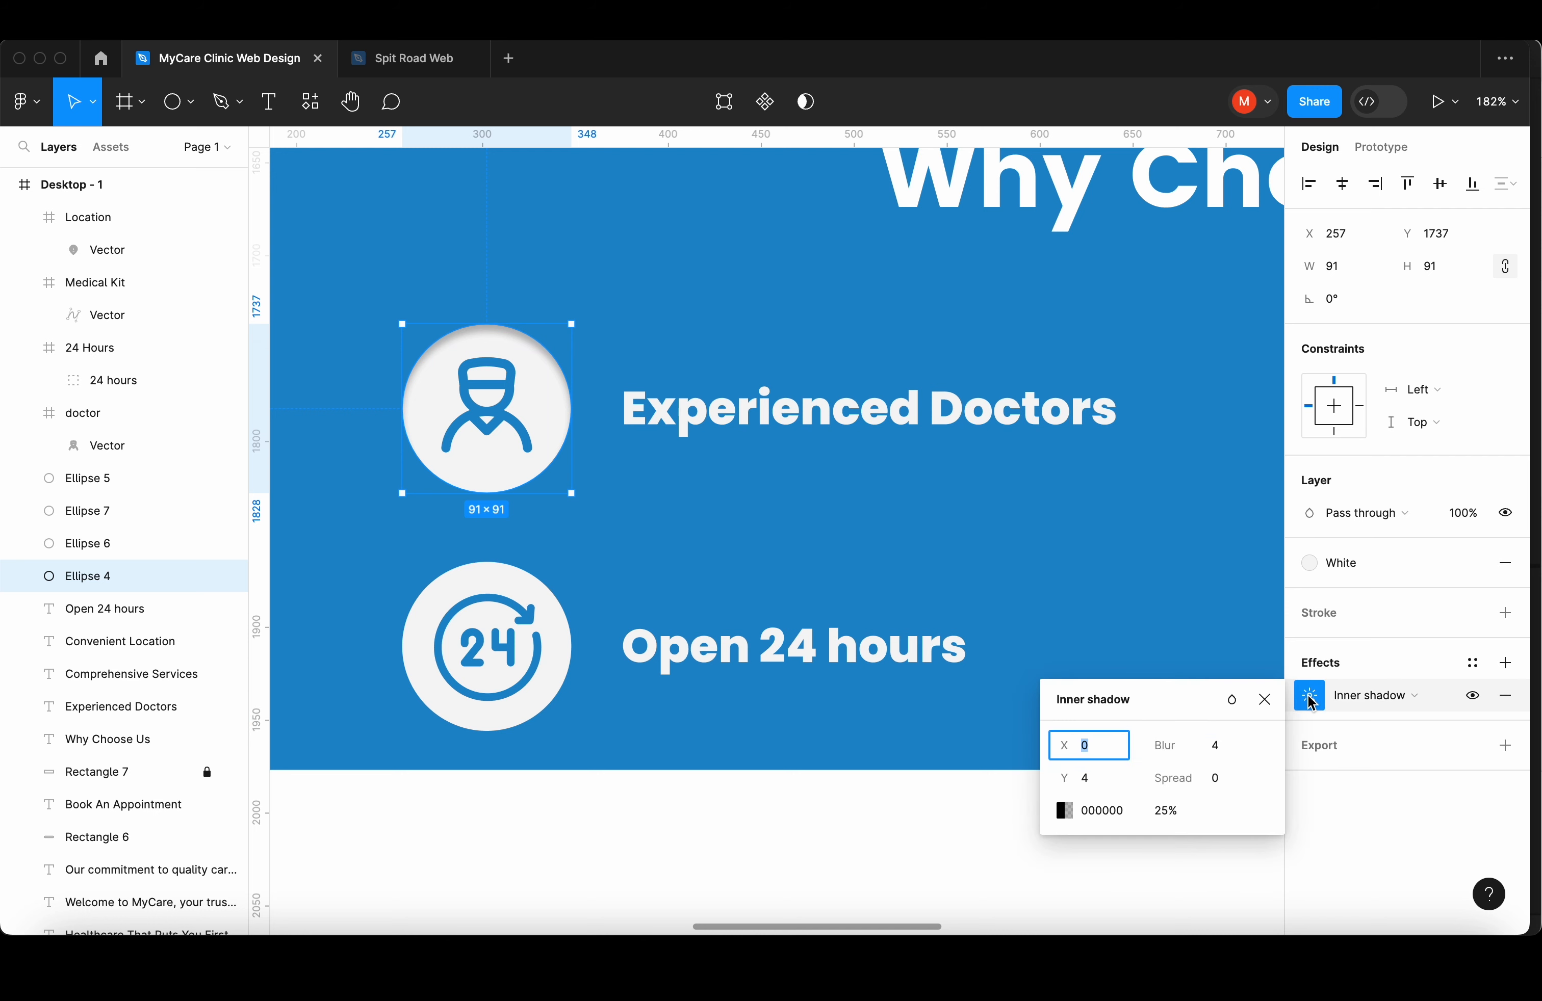
drag(1062, 746, 1066, 746)
drag(1064, 778, 1068, 779)
drag(1163, 746, 1175, 778)
drag(1063, 747, 1052, 748)
drag(1173, 779, 1168, 746)
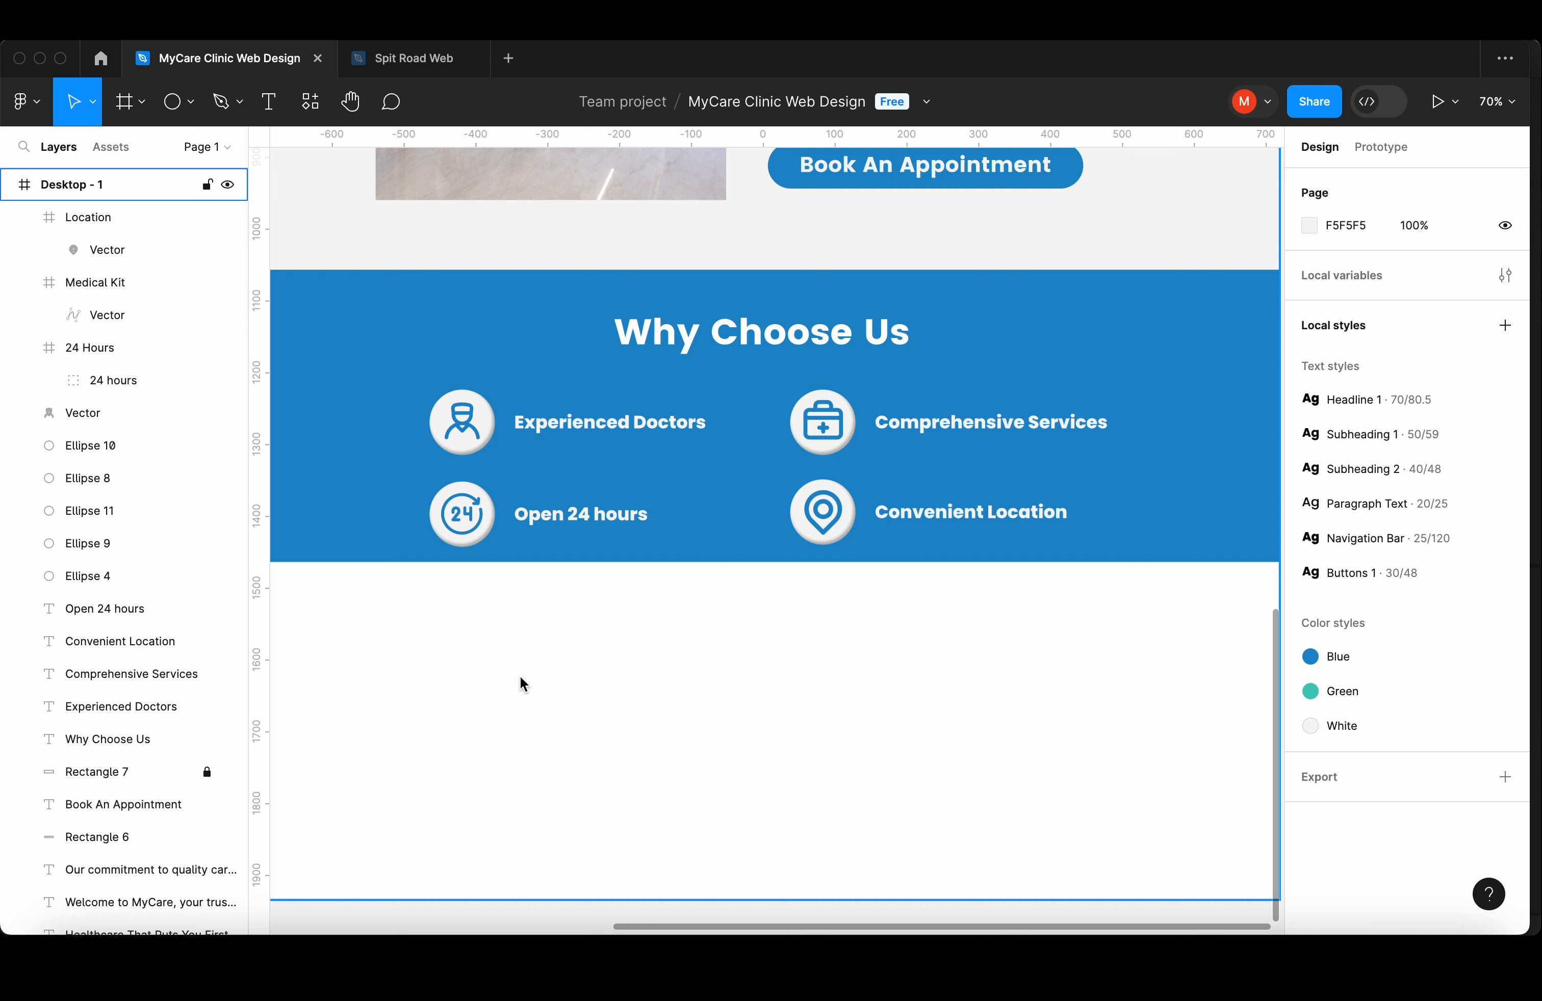
- Group the Experienced Doctors circle, icon and label, and group the Open 24 hours set the same way
click(520, 677)
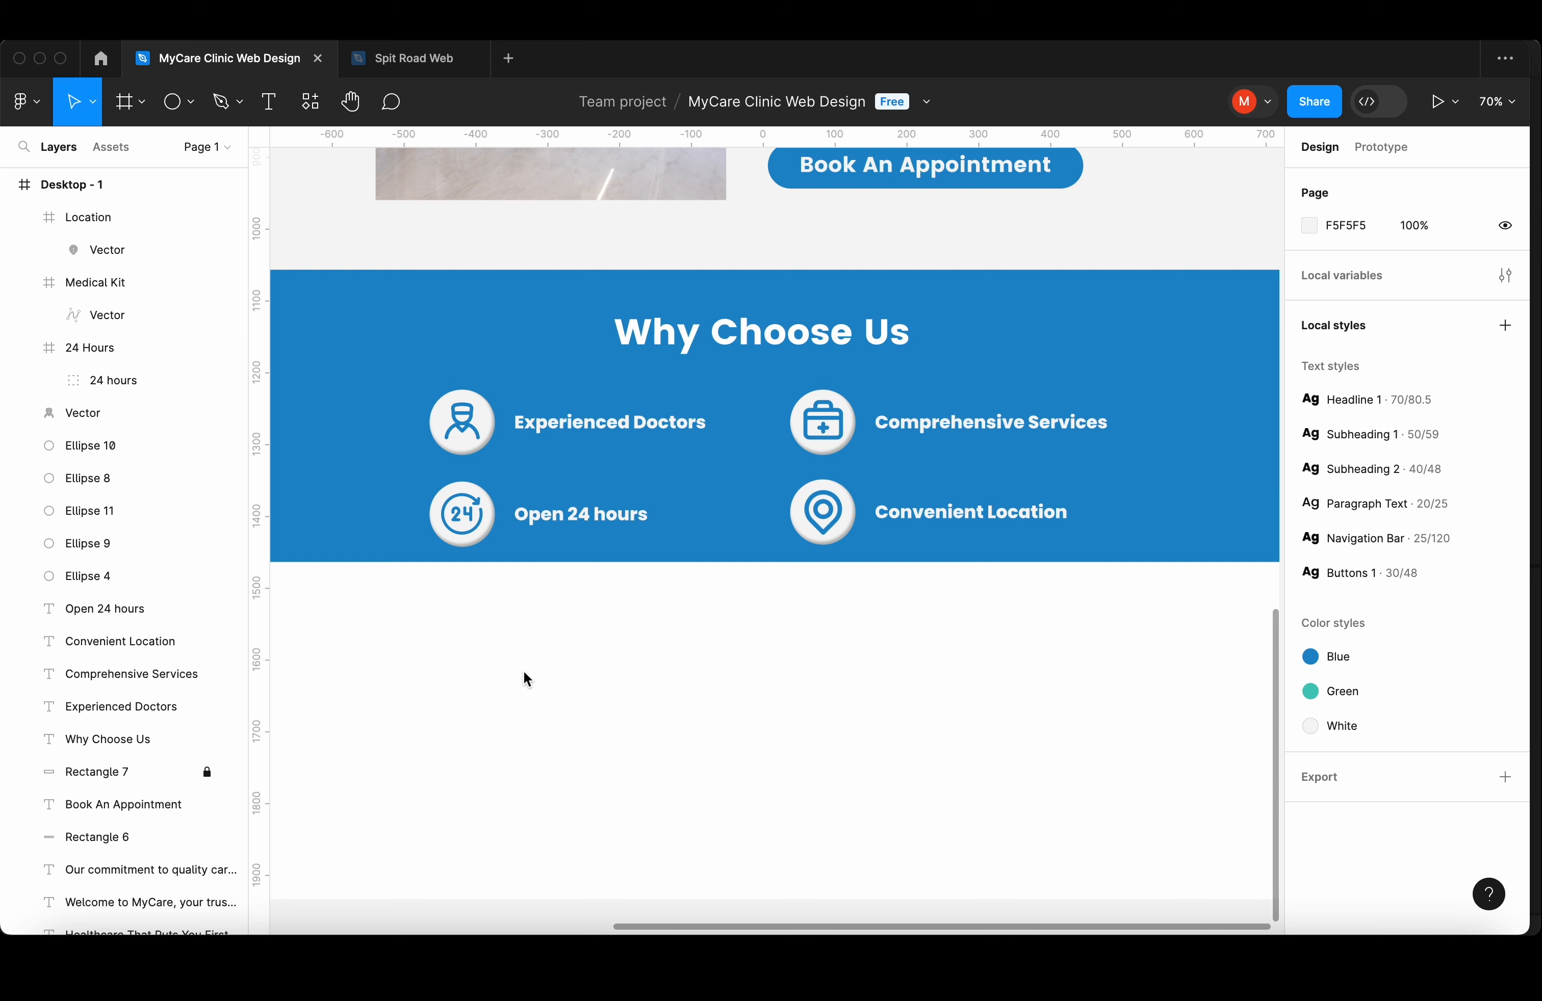
drag(454, 398, 602, 456)
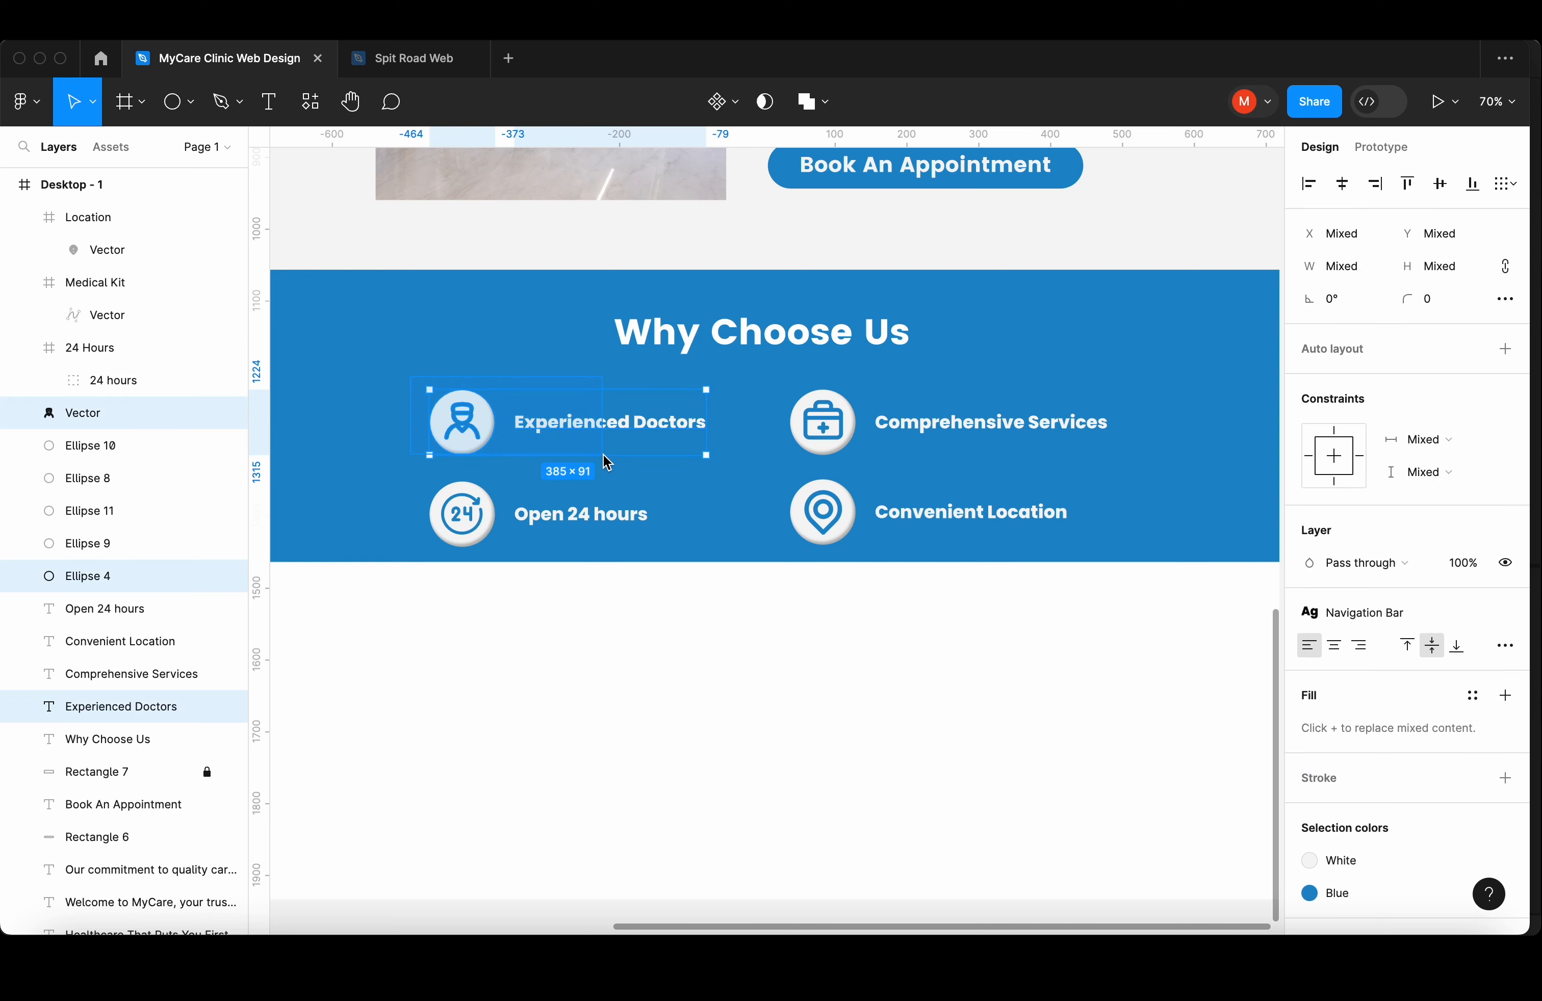
right_click(544, 424)
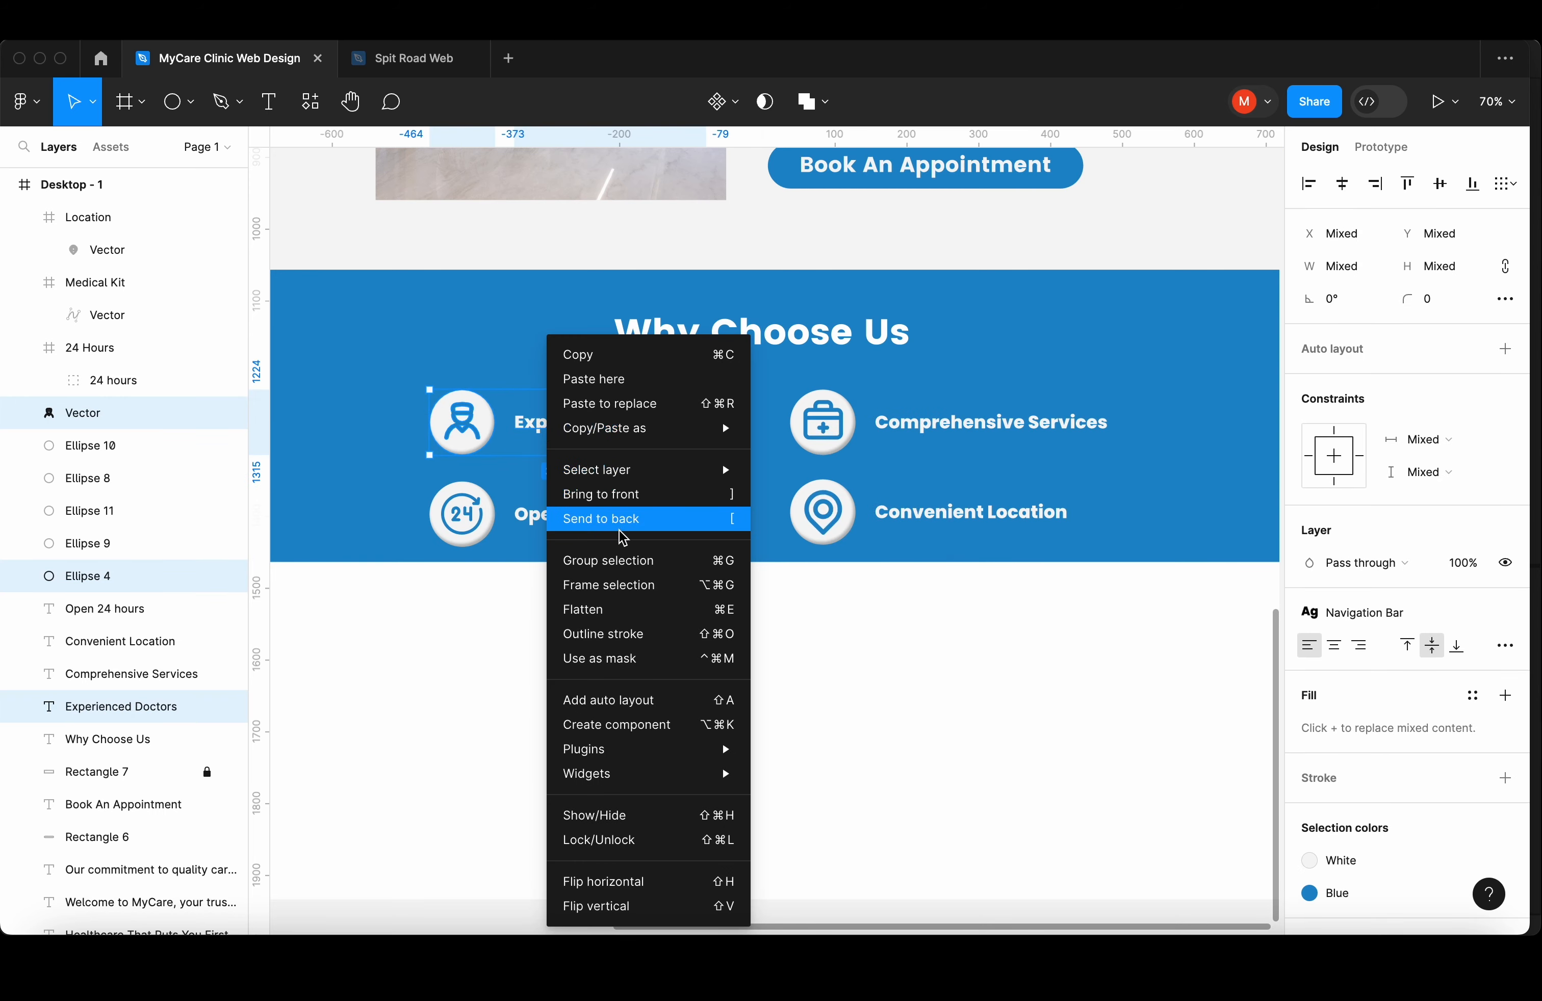
click(651, 564)
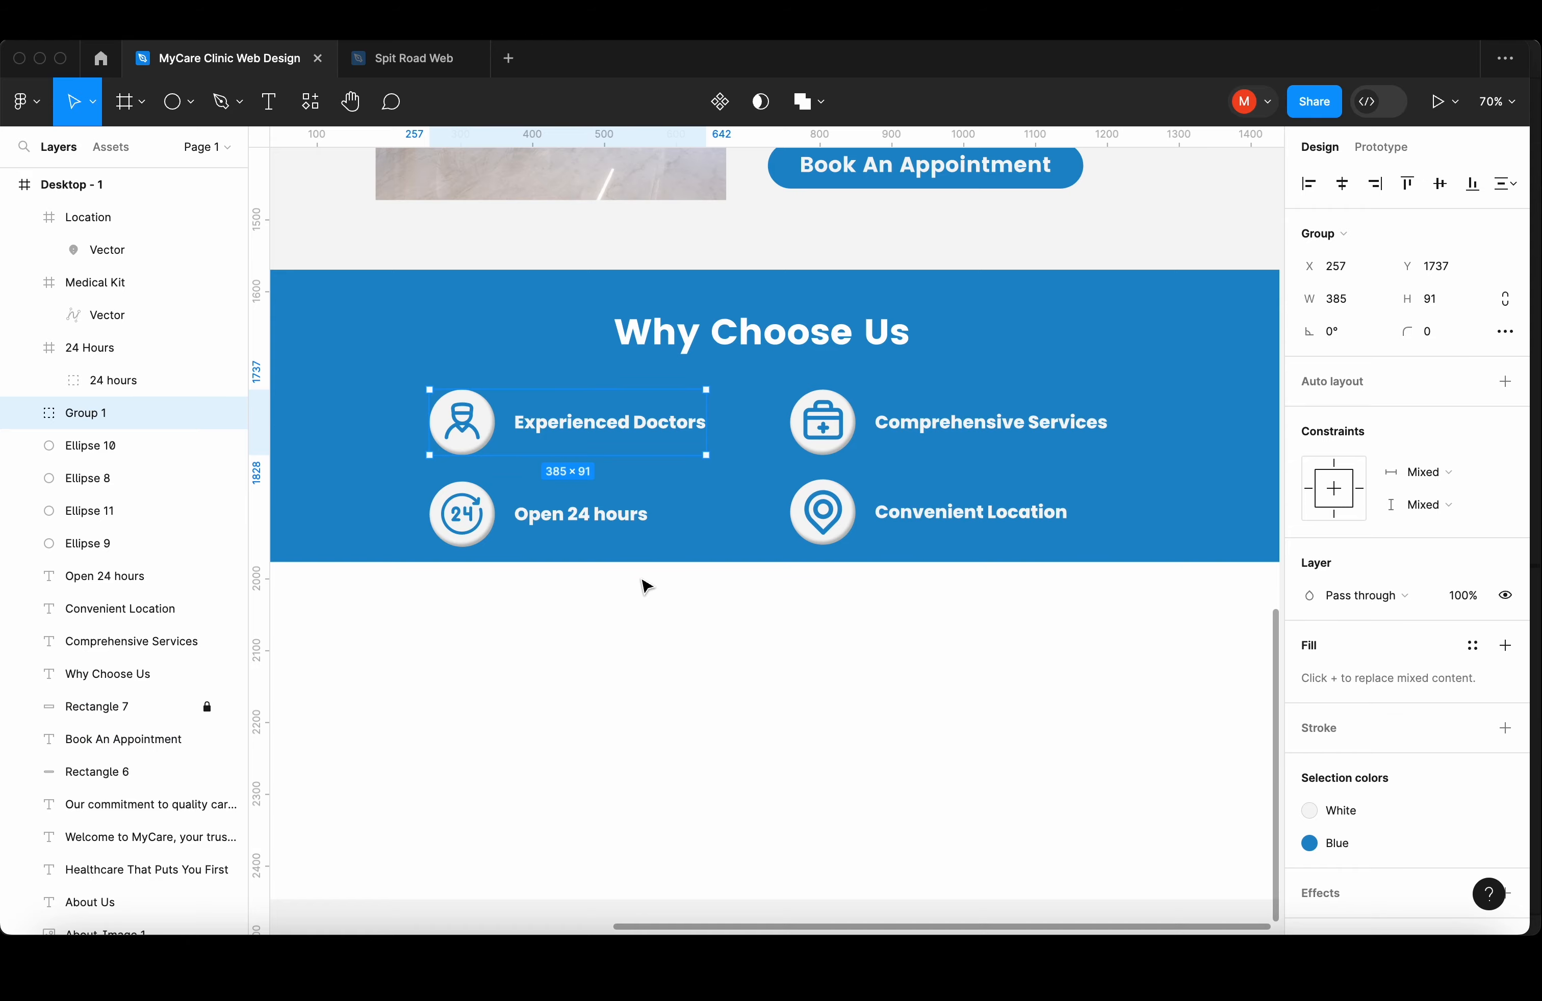
click(643, 585)
right_click(554, 515)
drag(643, 586, 561, 571)
key(super+g)
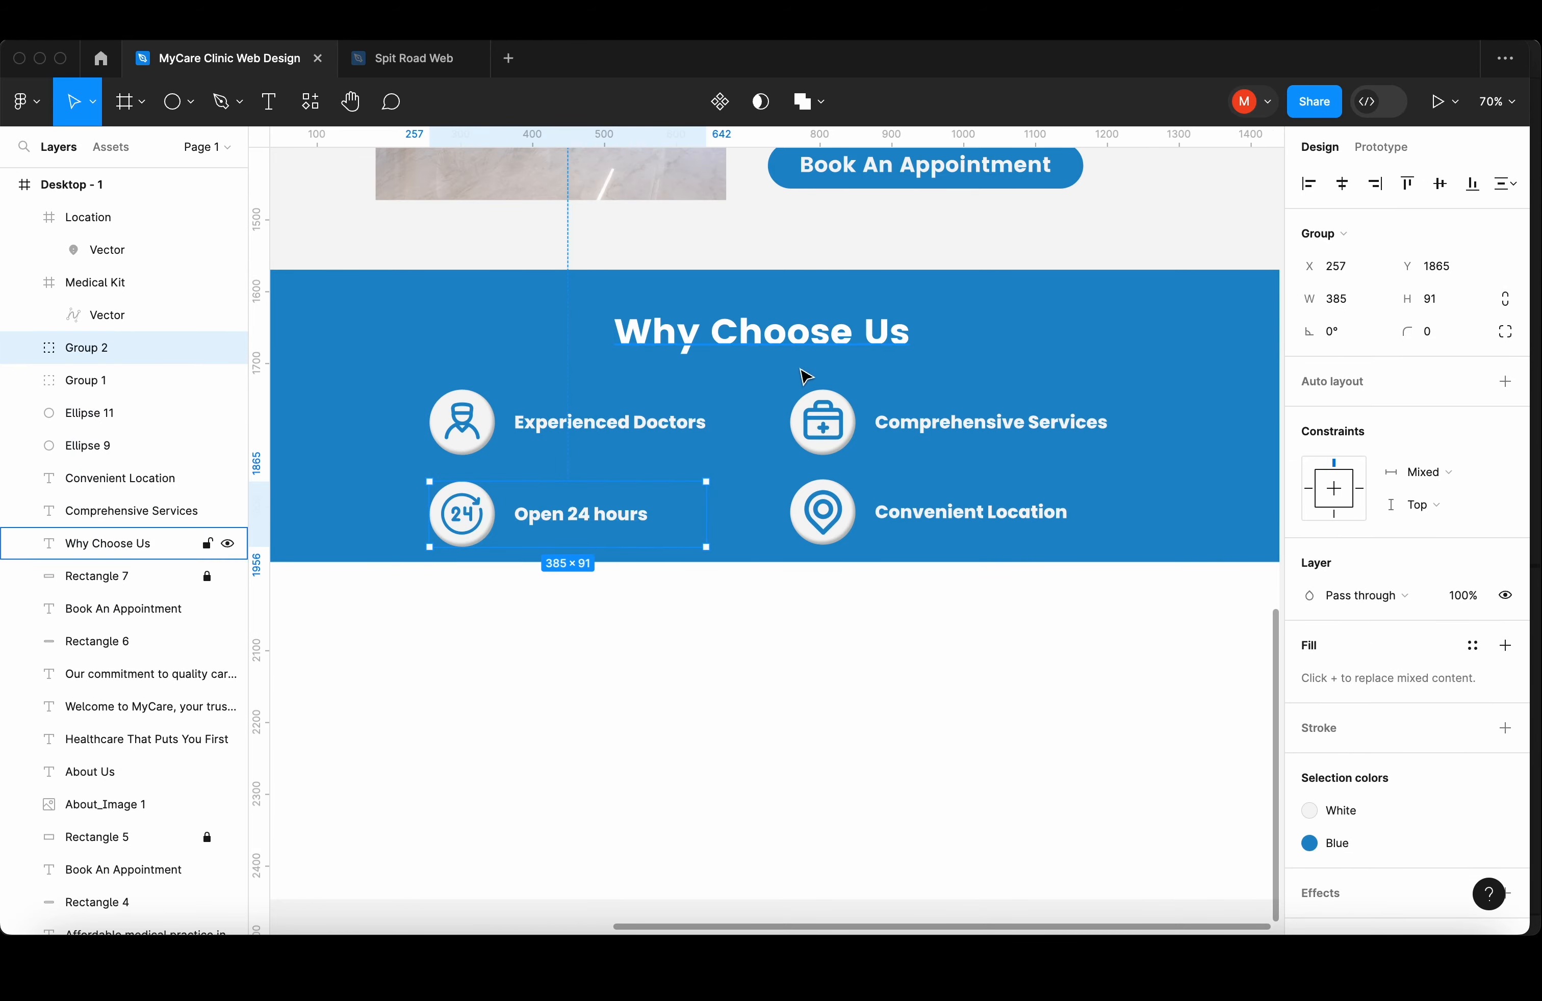
- Group the Comprehensive Services circle, icon and label, and make another group of the Convenient Location set
drag(780, 382, 922, 449)
key(super+g)
drag(764, 494, 923, 540)
key(super+g)
key(ctrl+g)
- Shift the four feature groups left and bring the two columns closer together, keeping the rows aligned
drag(581, 516, 529, 516)
drag(774, 380, 884, 524)
mouse_move(881, 521)
mouse_down()
mouse_move(919, 522)
mouse_move(892, 522)
mouse_up()
drag(702, 558, 497, 436)
drag(496, 446, 534, 446)
drag(393, 382, 1105, 452)
drag(880, 588, 509, 514)
- Show the layout grid, shift all four feature groups slightly up and right, and nudge the Why Choose Us heading up
key(alt+v)
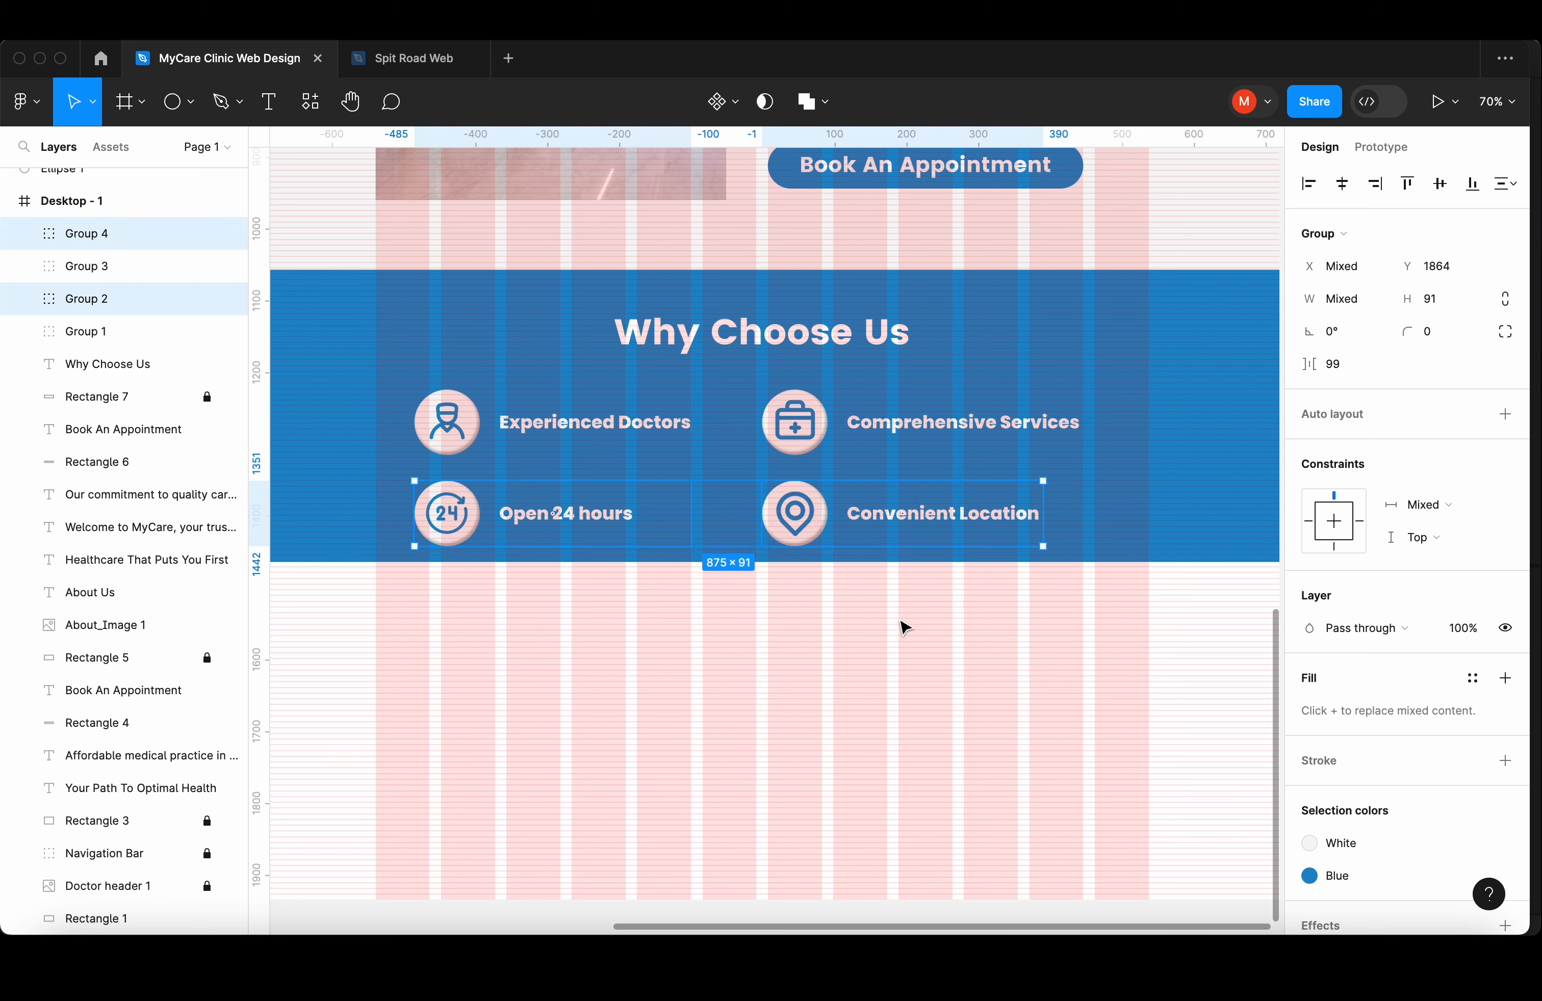
drag(972, 604, 338, 416)
mouse_move(936, 511)
mouse_down()
mouse_move(957, 514)
mouse_move(950, 498)
mouse_up()
drag(761, 333, 761, 325)
click(804, 641)
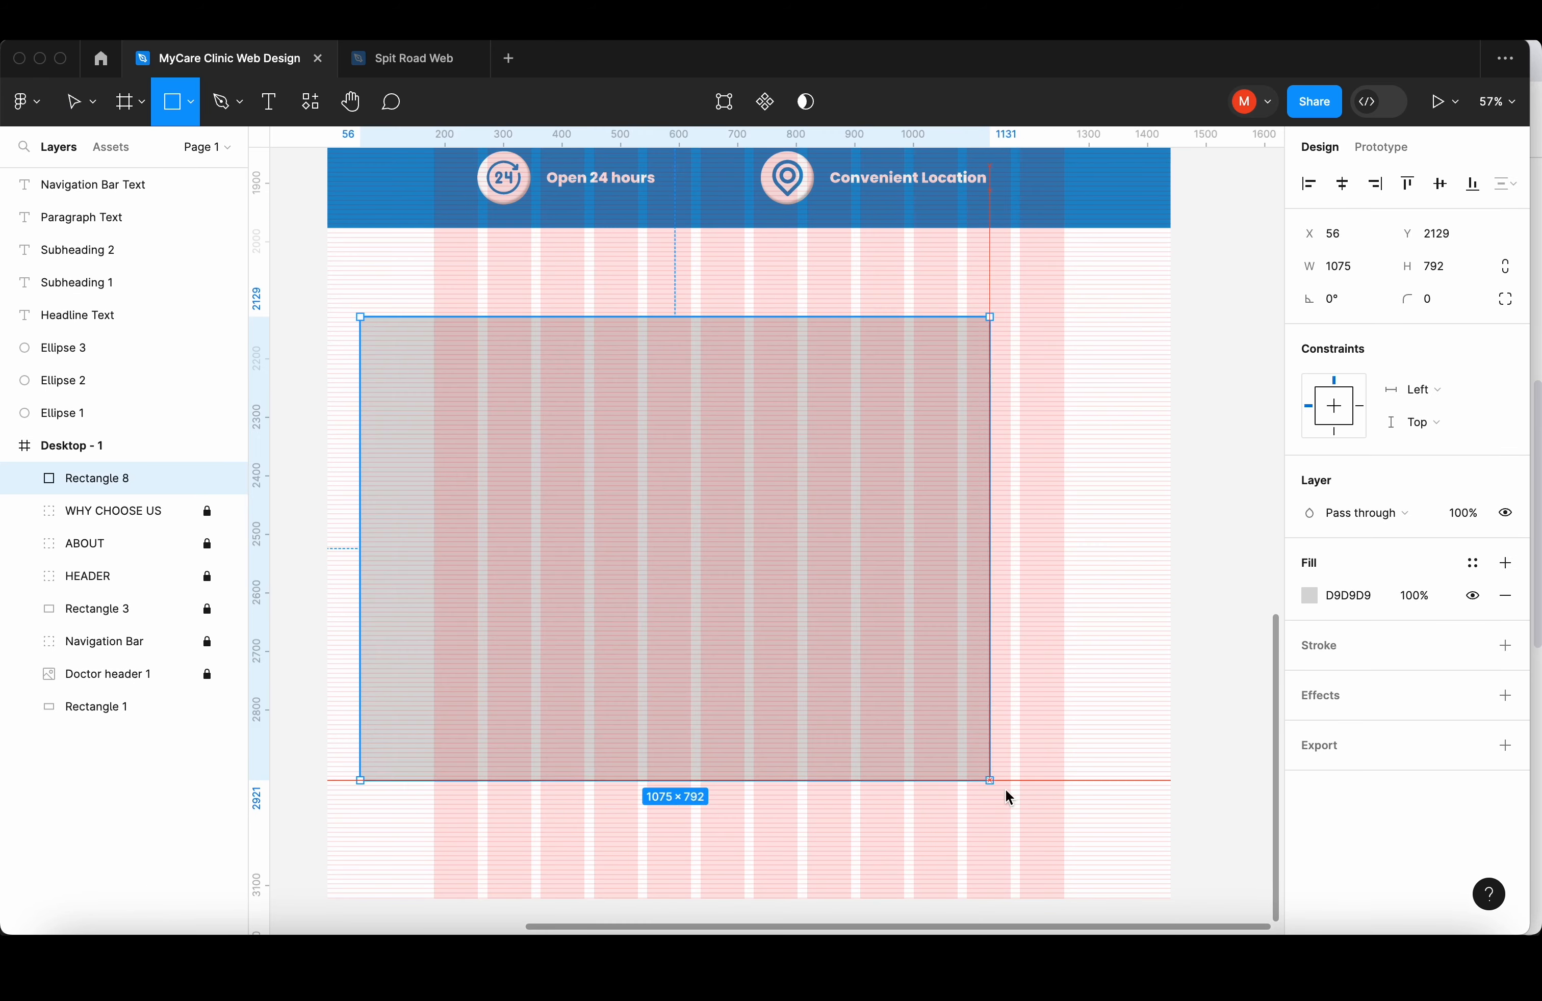
- Fit the new grey rectangle directly below the Why Choose Us section at X 0, Y 1977, sized 1440 × 860
drag(1005, 796, 1125, 737)
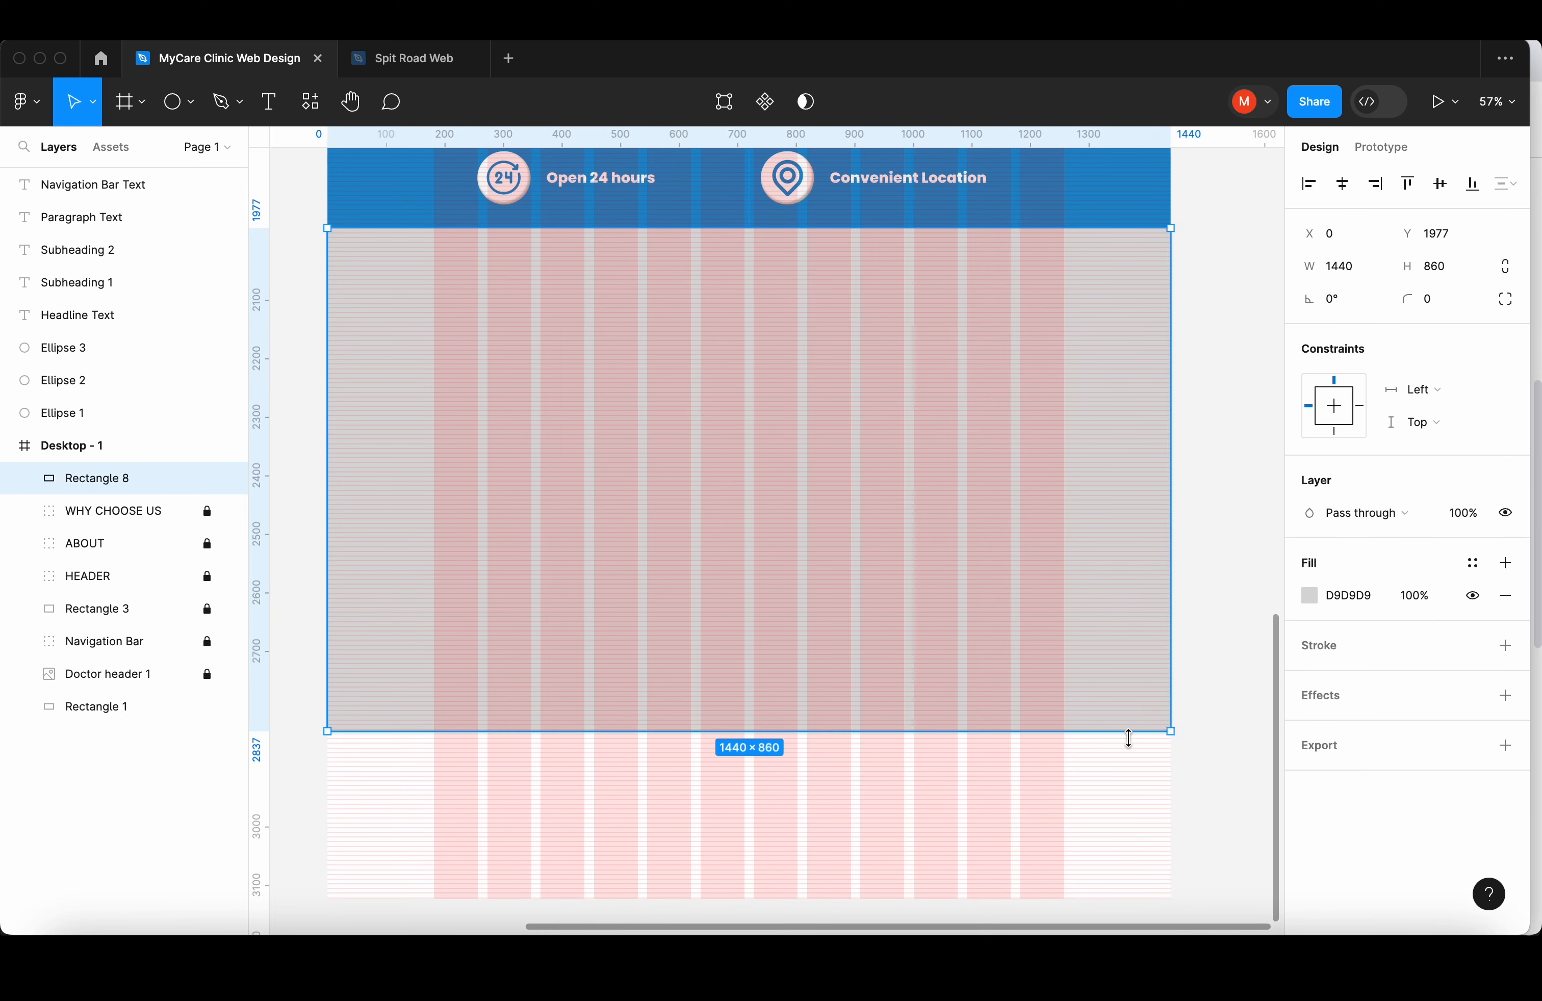
- Fill the new section rectangle below Why Choose Us with the Green colour style and lock it
click(1308, 592)
click(1105, 820)
click(1245, 331)
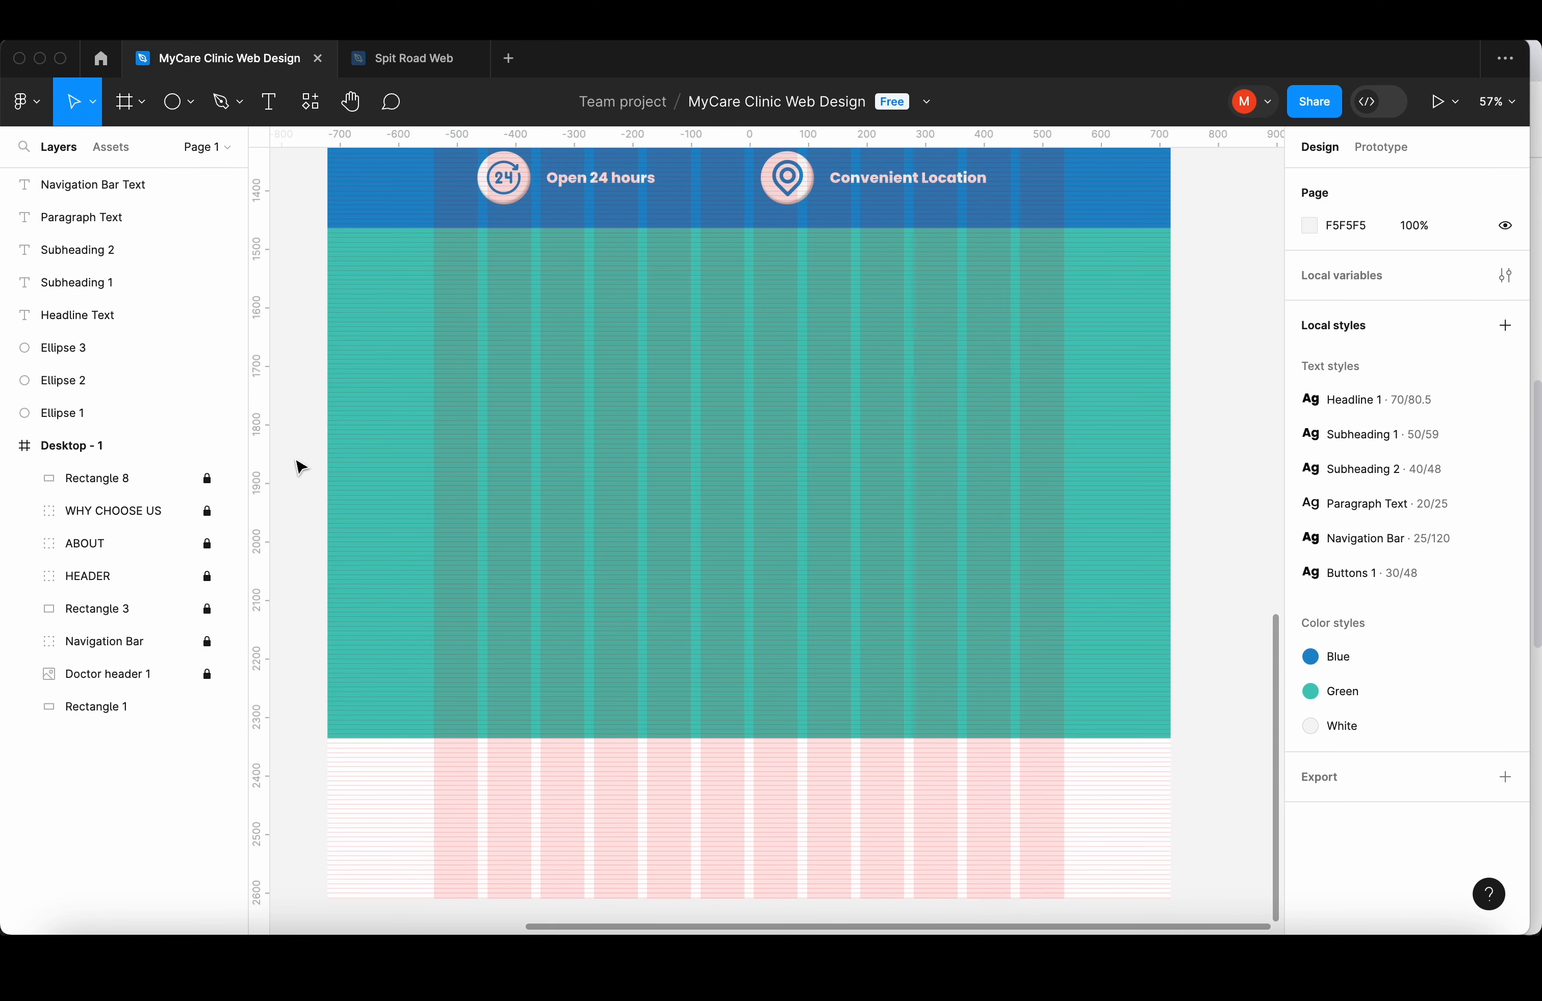
- Add a centred "Our Services" heading near the top of the green section in Subheading 1 style and White
click(556, 390)
text(Our Services)
click(1362, 562)
click(1479, 645)
click(1113, 442)
drag(759, 368, 773, 283)
scroll(773, 351, up, 2)
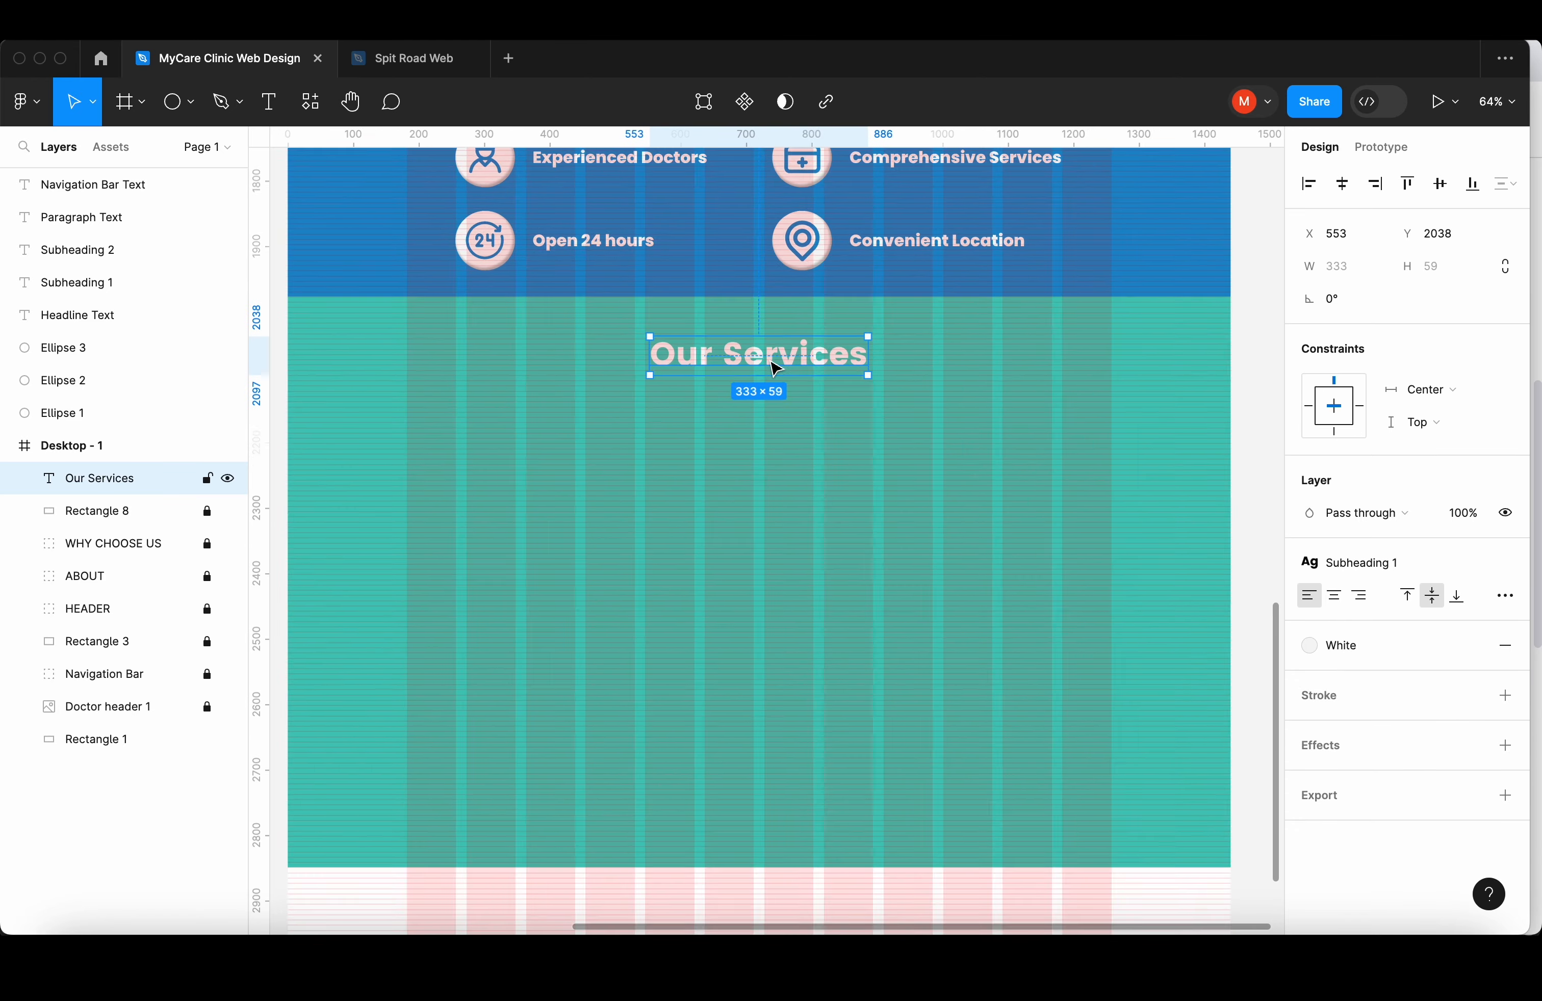
key(shift+Down)
key(shift+Down)
key(shift+g)
- Add the centred white line "Check Out Our Comprehensive List of Services" directly under the Our Services heading
click(795, 416)
key(shift+g)
click(1362, 562)
click(1128, 709)
double_click(647, 454)
drag(759, 368, 759, 407)
text(of Services)
key(Escape)
click(1334, 596)
- Draw a 286 × 192 card rectangle below the services heading, placed at X 182, Y 2241 on the first grid column
click(813, 521)
scroll(606, 514, up, 1)
scroll(606, 514, down, 2)
drag(417, 408, 614, 540)
drag(515, 457, 510, 431)
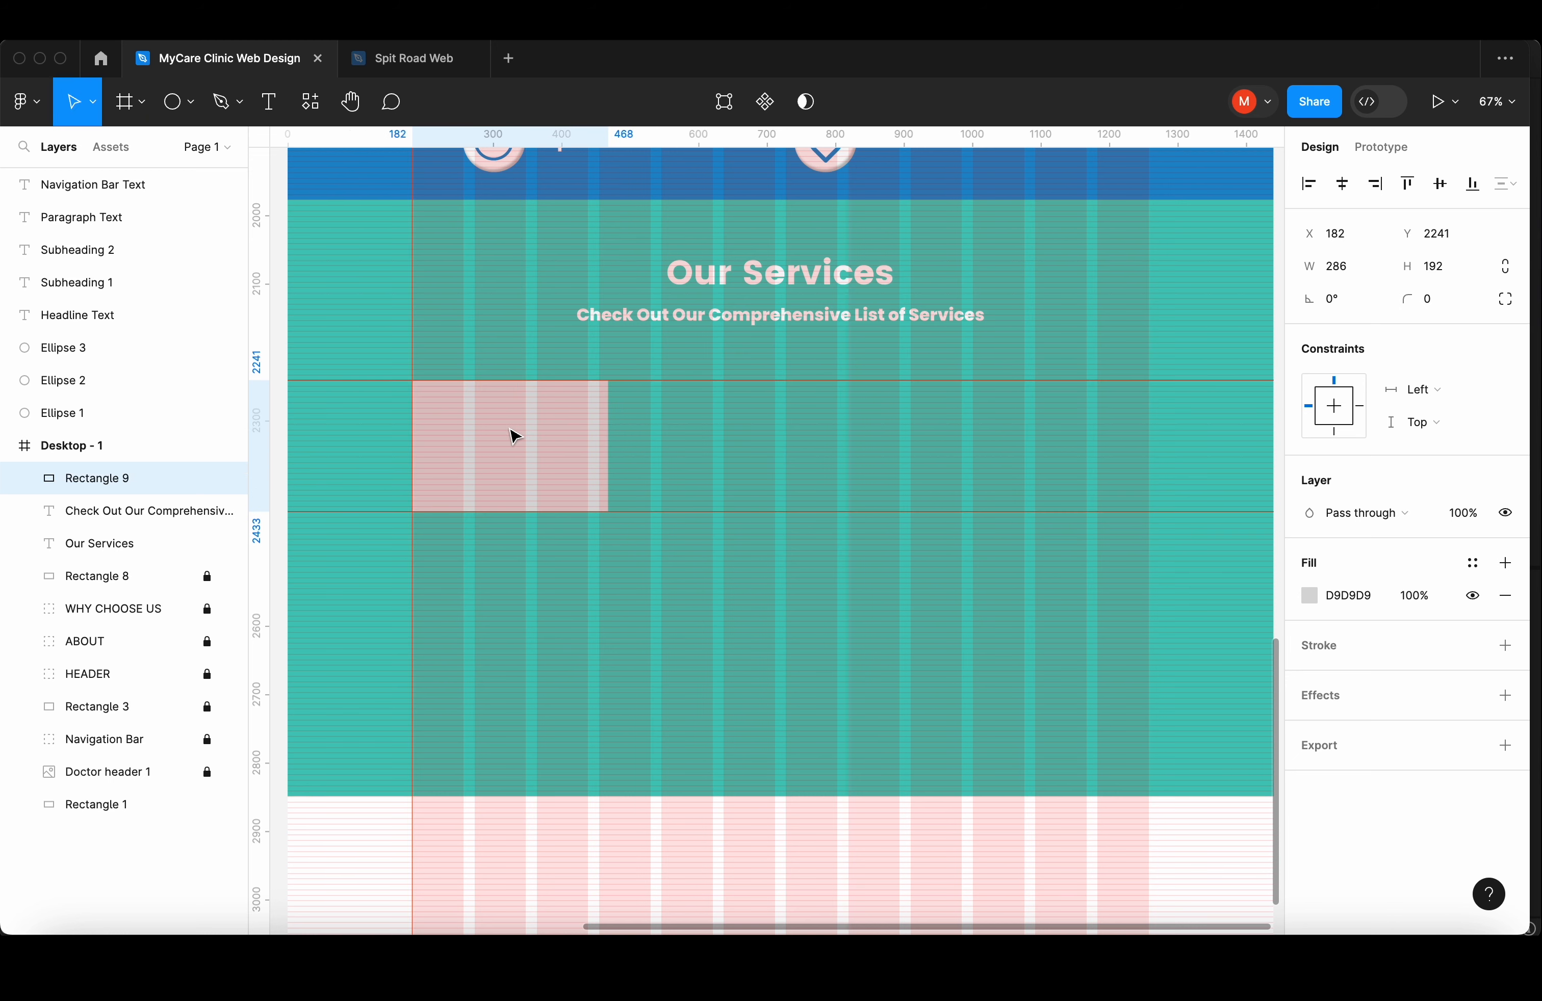
- Narrow the service card to 257, round its corners to 25 and fill it with the White colour style
click(628, 524)
key(shift+g)
click(516, 454)
click(1309, 596)
click(1129, 345)
click(1093, 550)
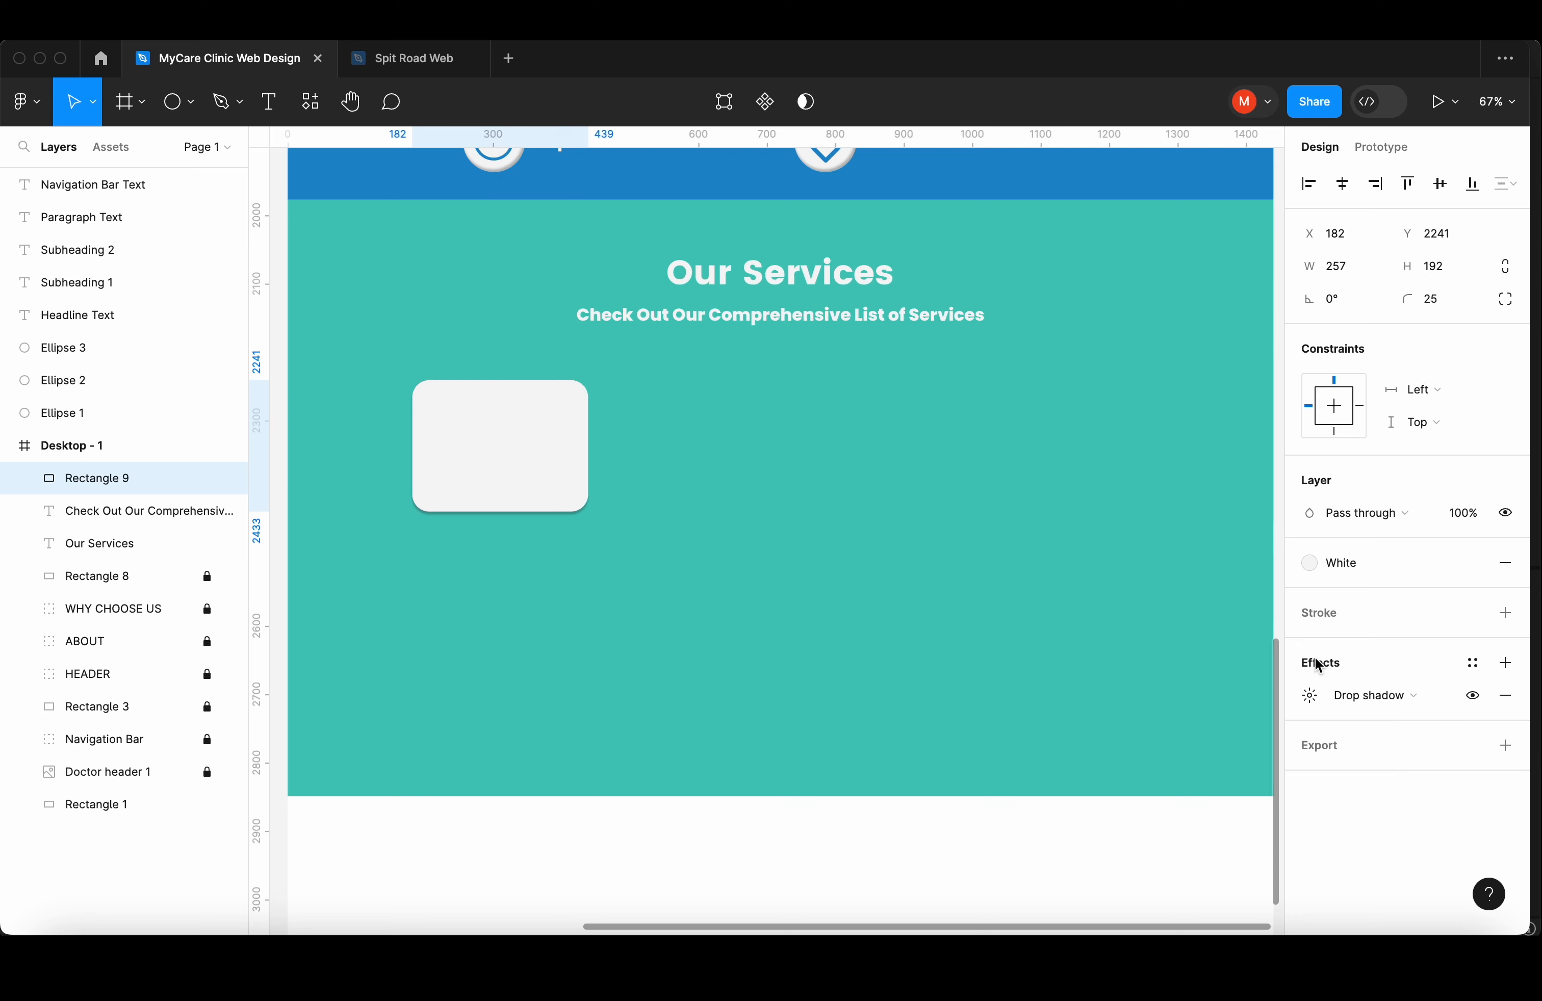
- Soften the card's drop shadow with blur 12.2, spread 5 and 10% opacity
click(1306, 701)
scroll(520, 492, up, 5)
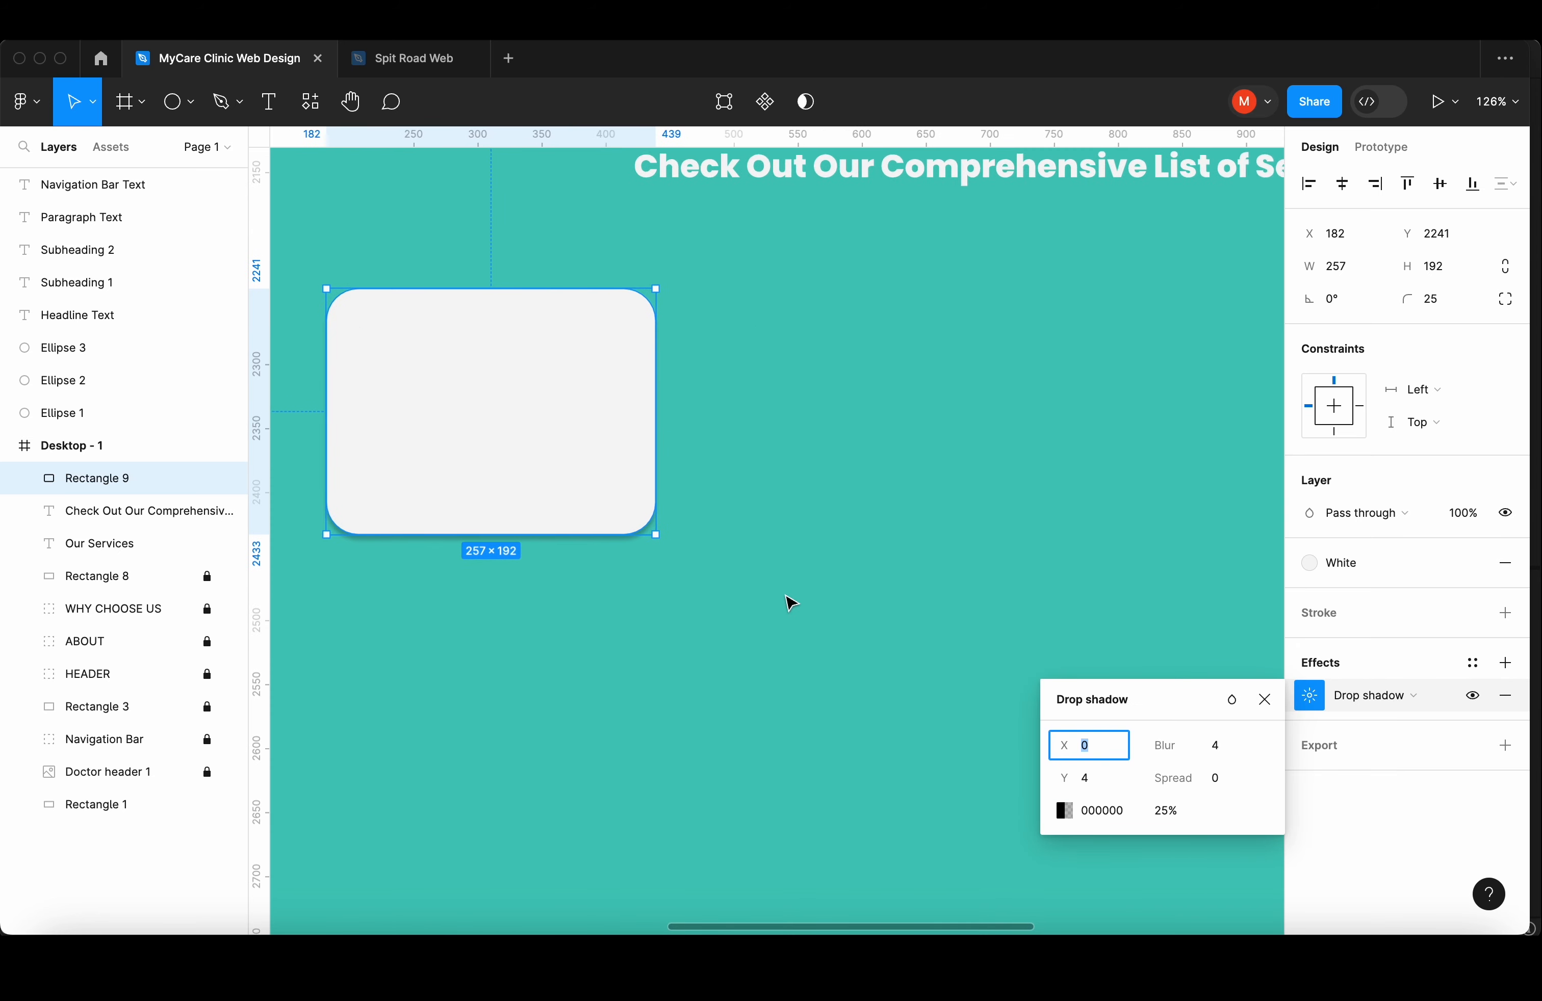
click(1163, 812)
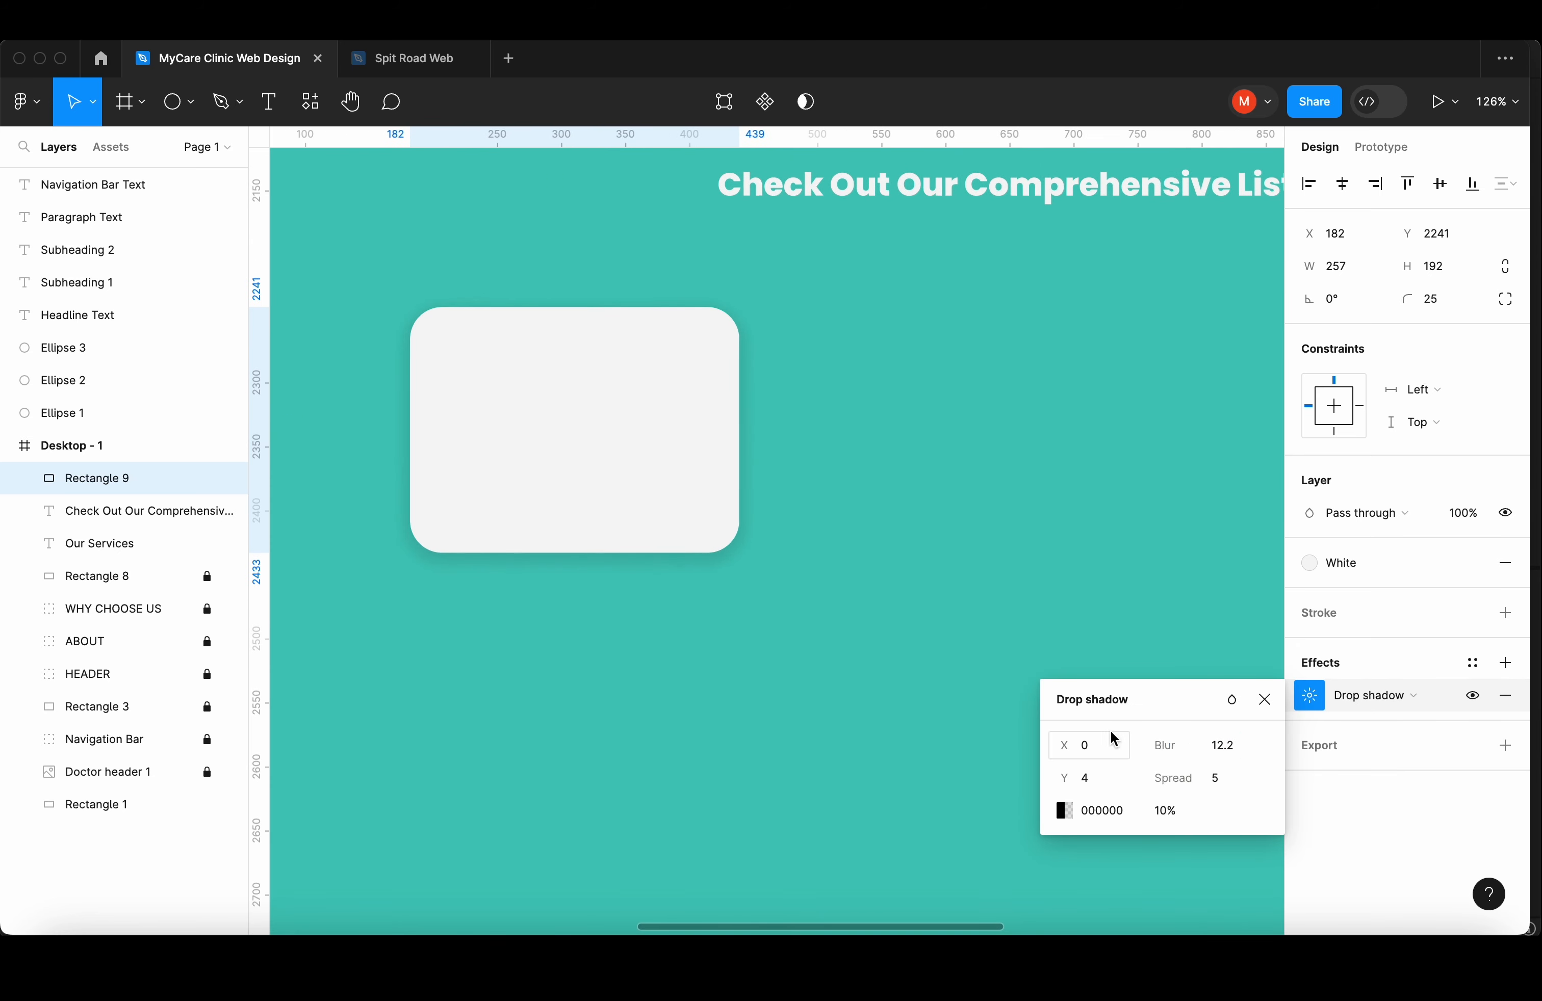
click(867, 586)
- Widen the card to 273 and place two copies in the same row, one at X 985 and one in the middle
scroll(871, 587, down, 6)
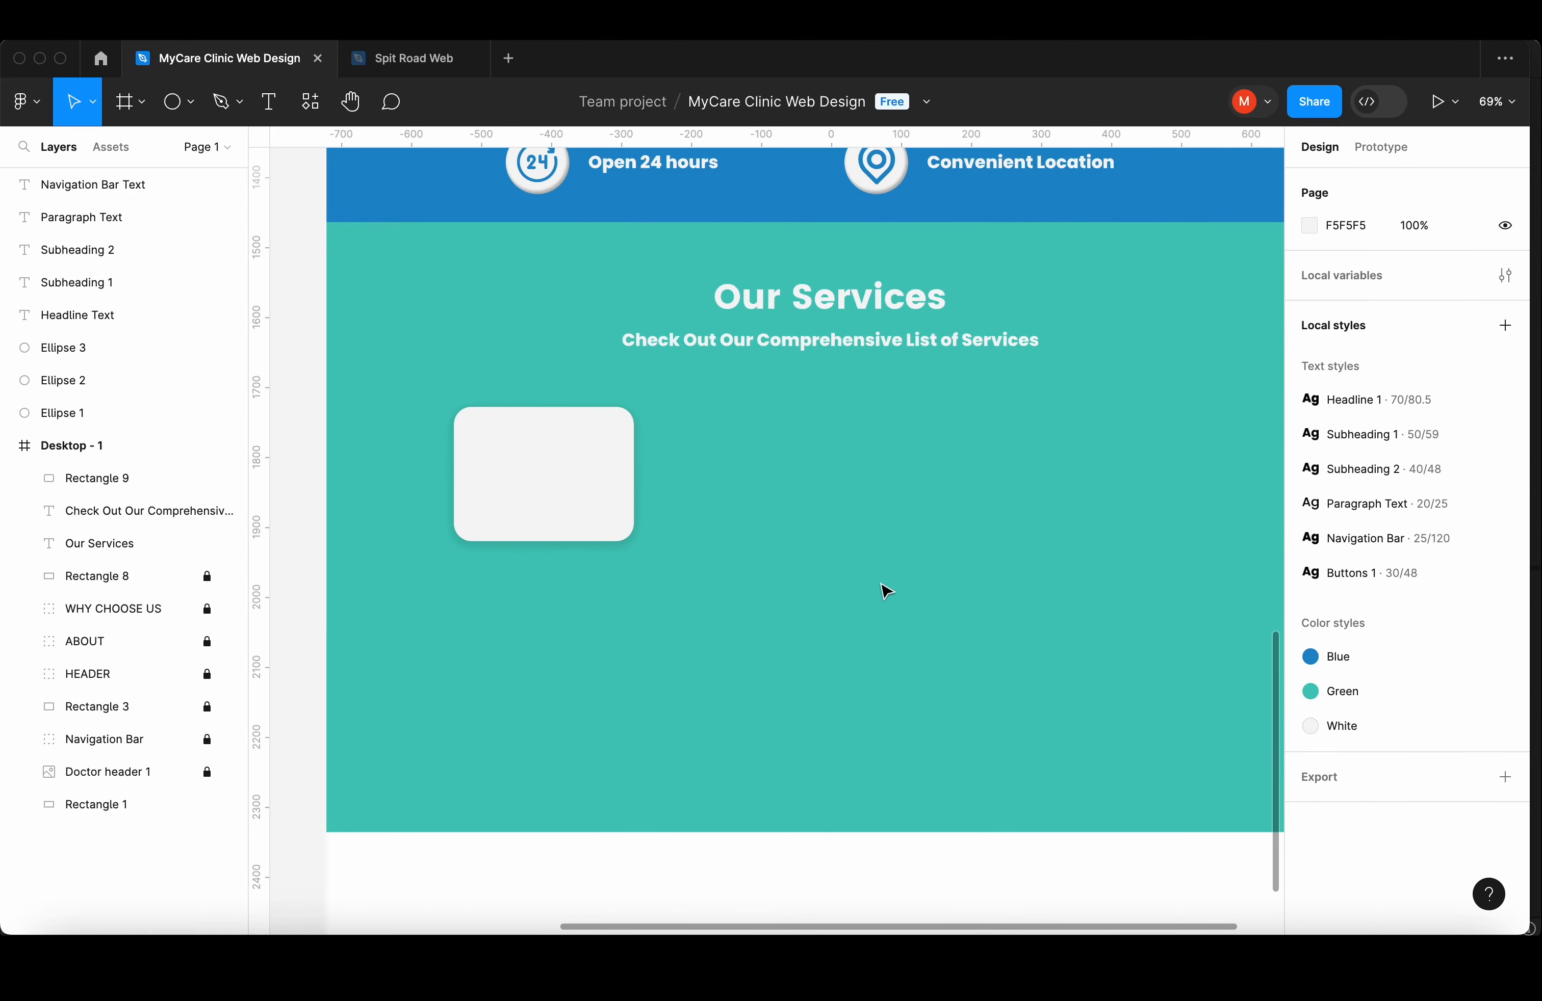
scroll(881, 584, right, 2)
drag(453, 467, 1016, 466)
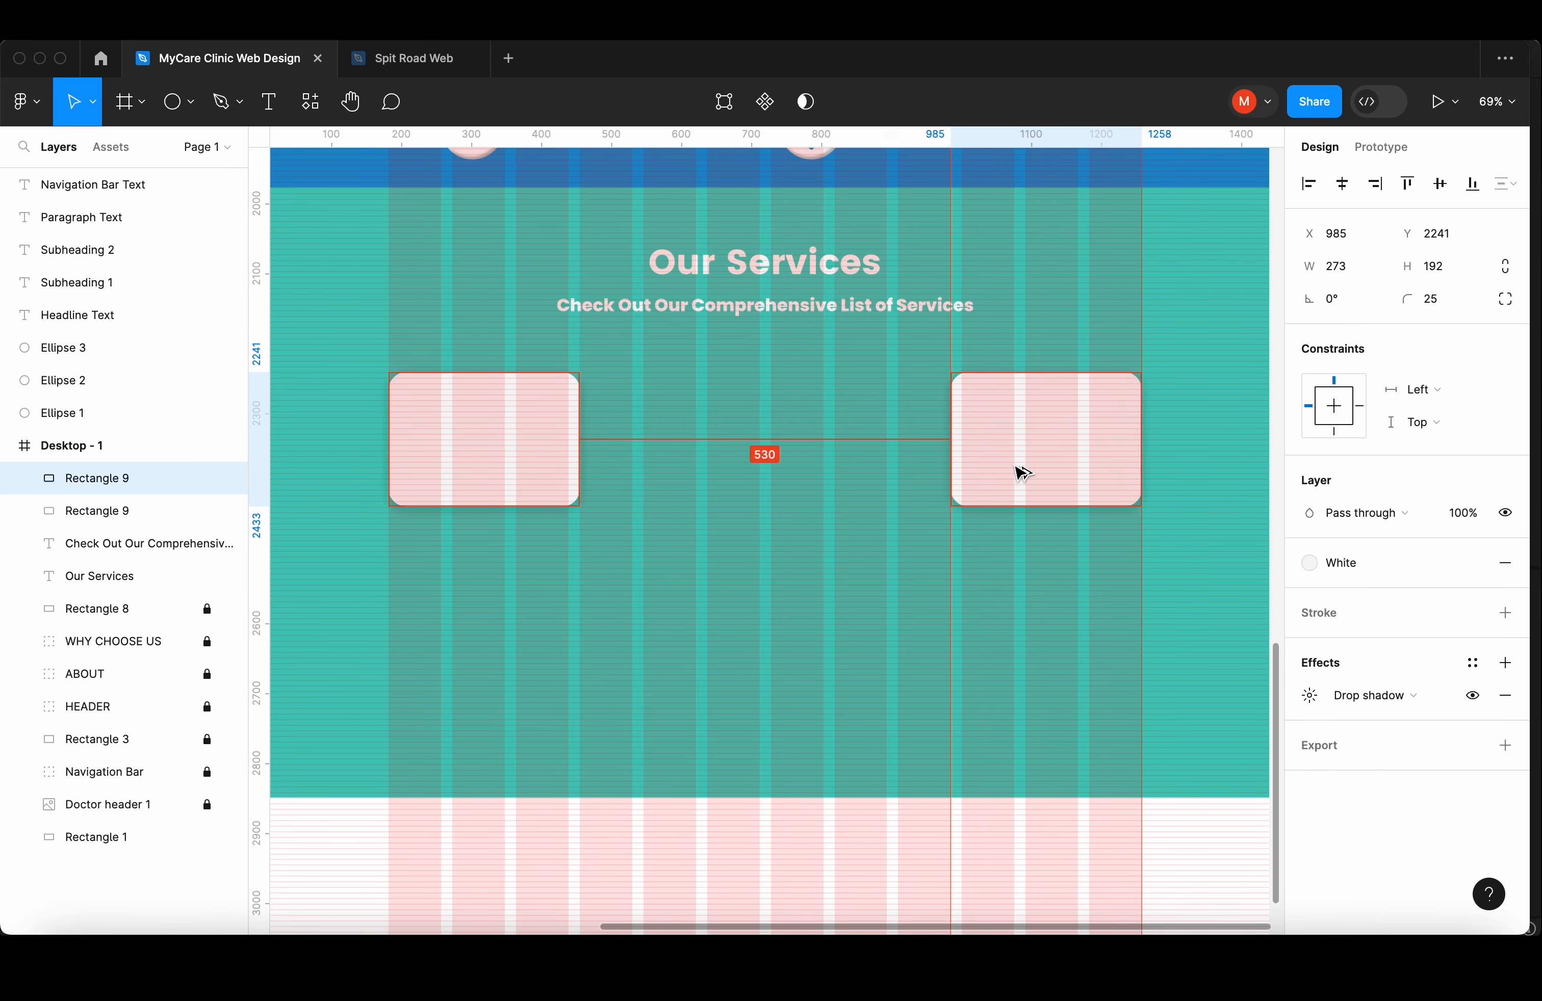
shift+click(532, 428)
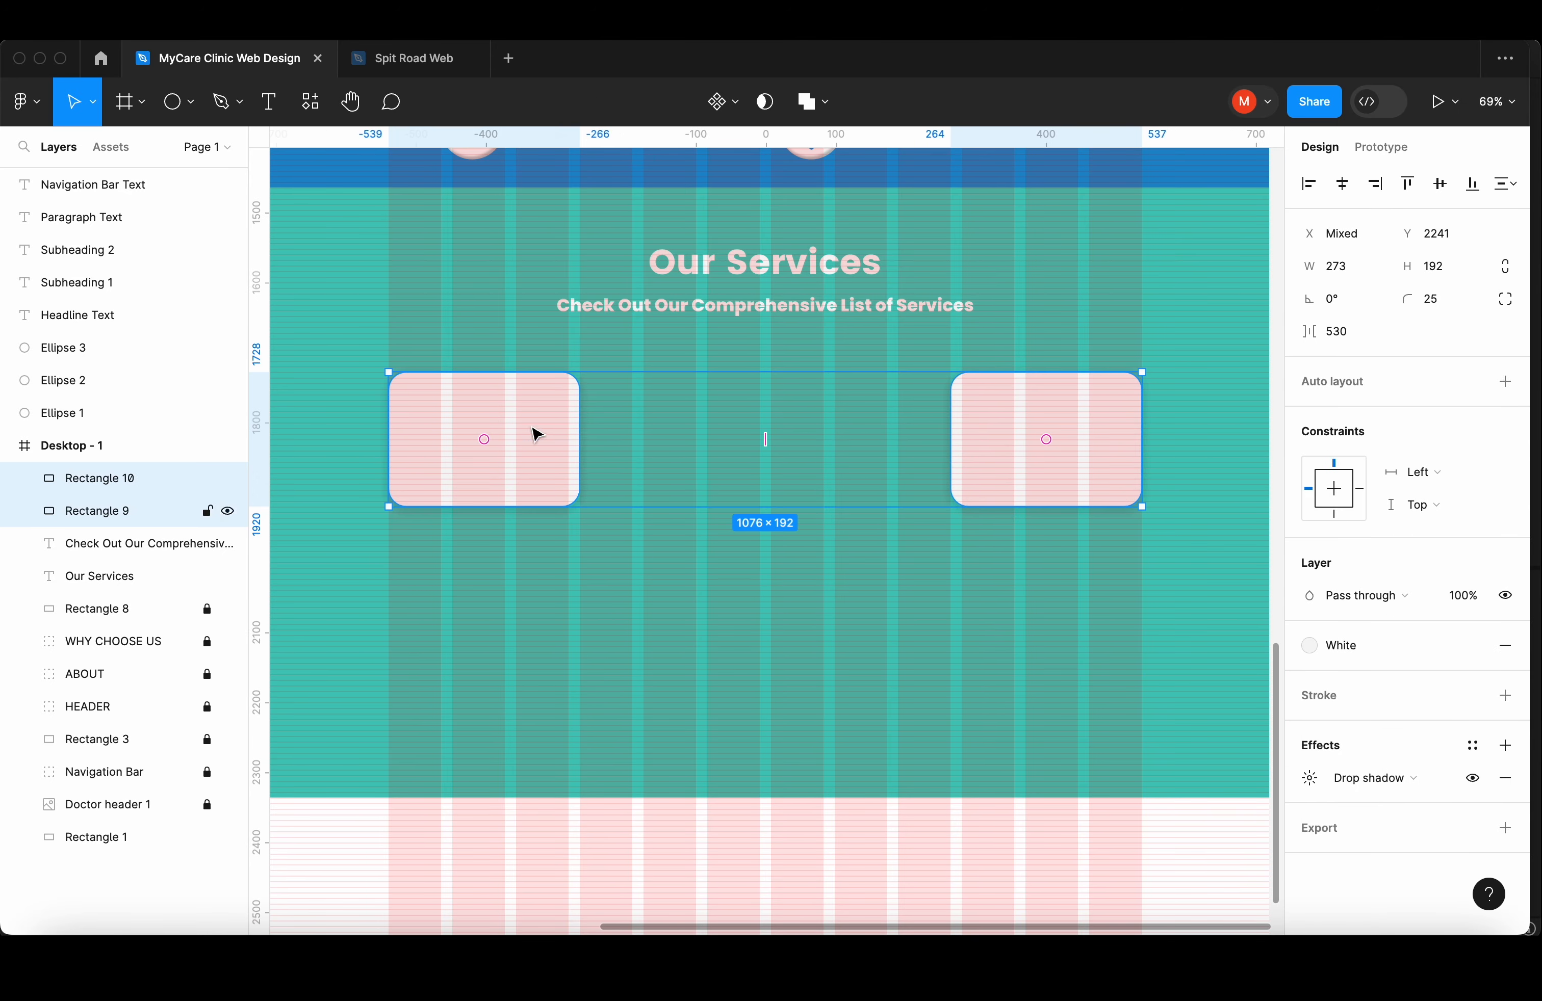
click(492, 454)
drag(492, 455, 762, 462)
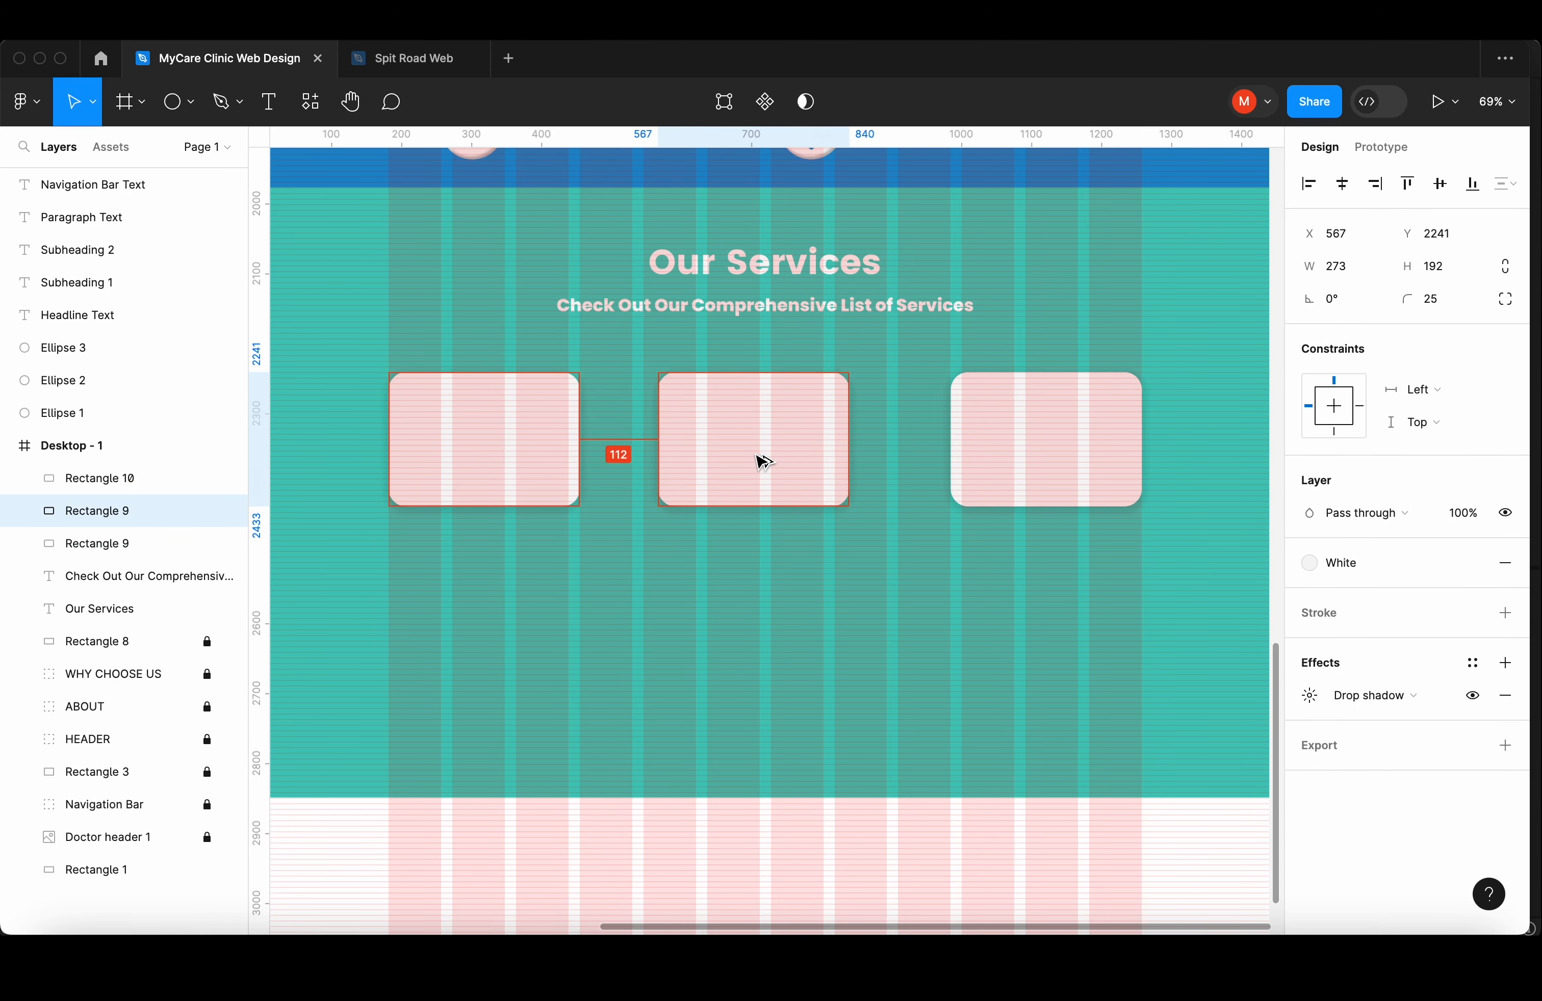
- Space the three cards evenly, duplicate the row underneath to make six cards, and hide the layout grid
shift+click(984, 405)
shift+click(540, 428)
drag(540, 427, 643, 540)
click(644, 542)
key(ctrl+g)
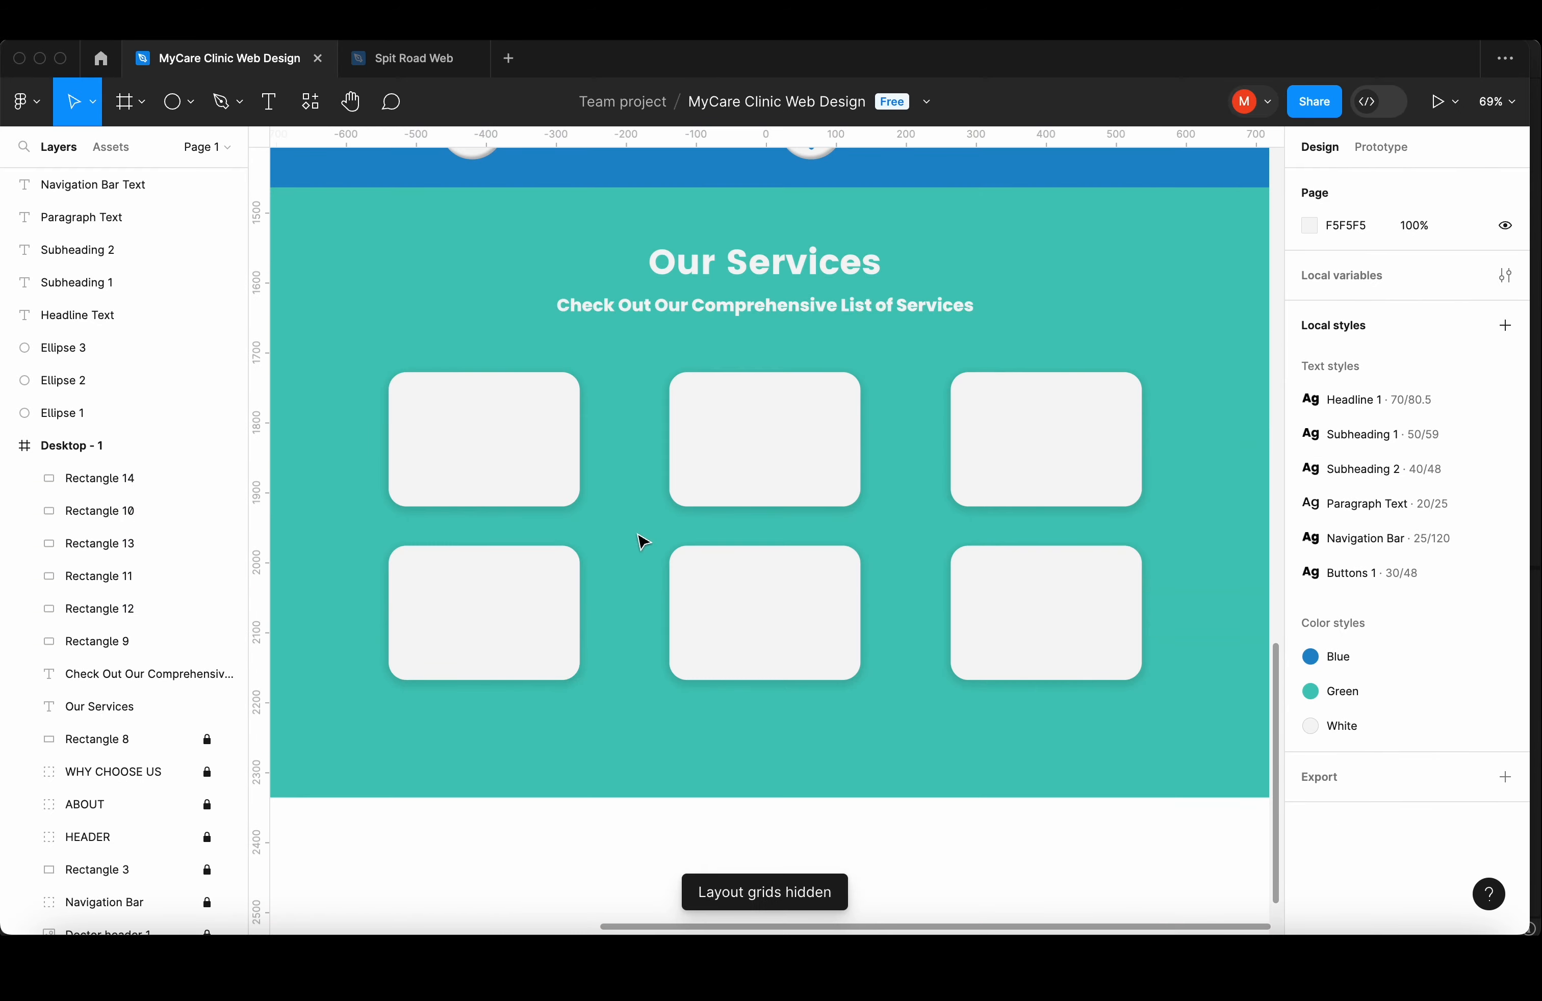
- Size the chronic conditions, minor surgery, paediatrics and equality icons to 83 and centre each near the top of its own empty card
scroll(644, 541, down, 5)
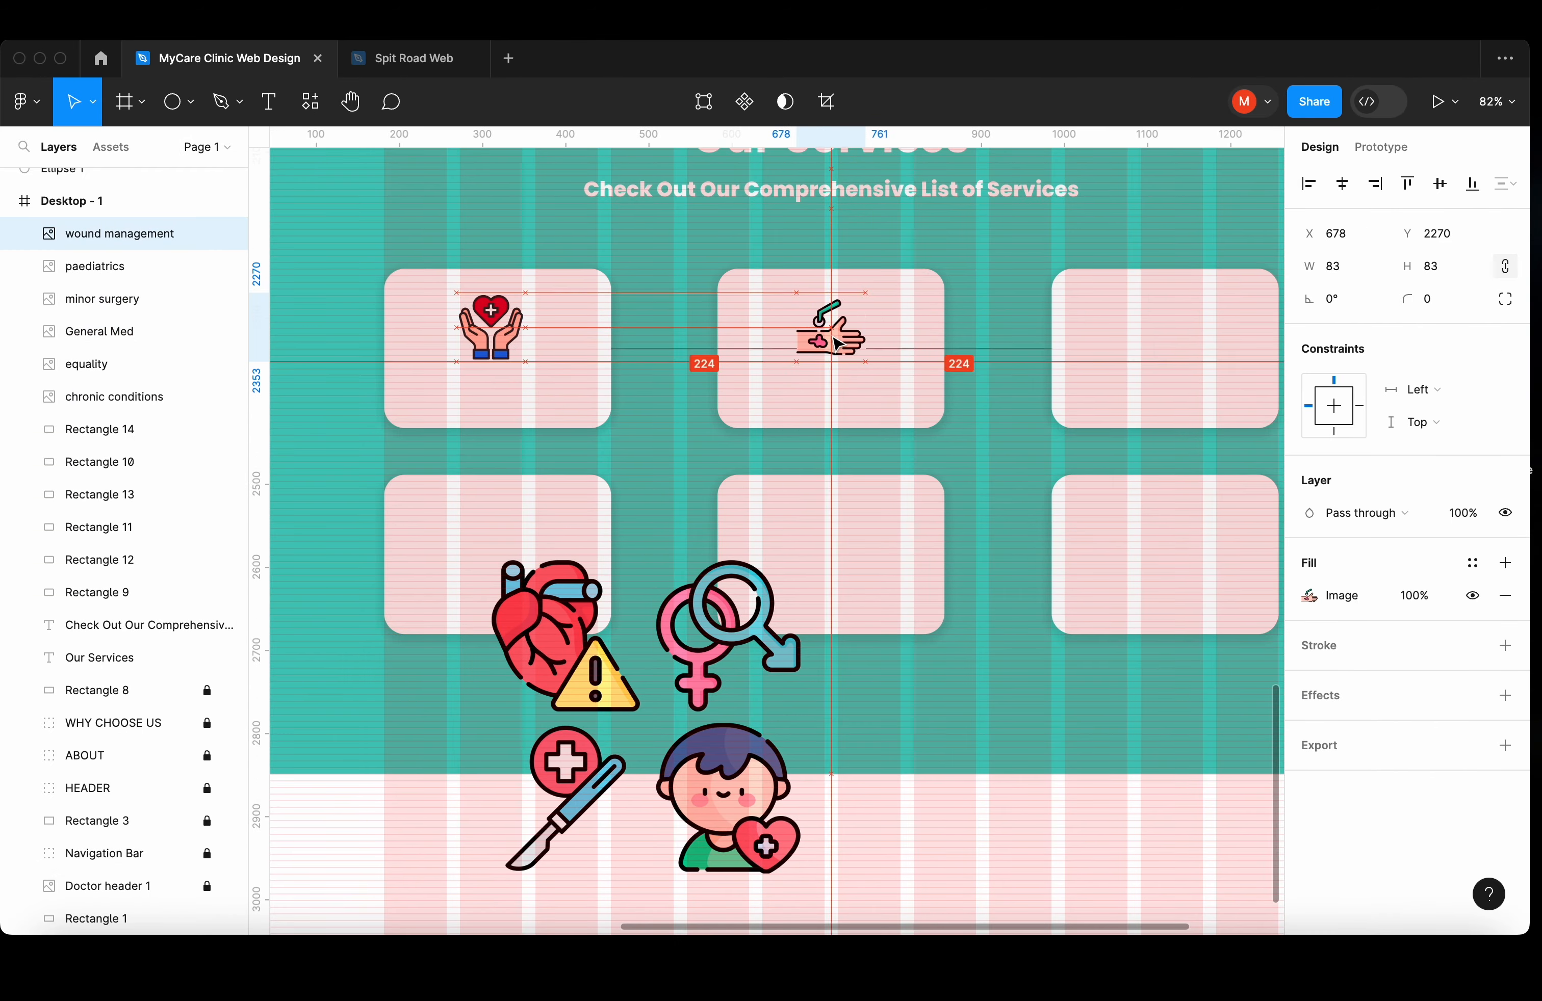
drag(565, 636, 1146, 297)
drag(547, 768, 473, 505)
text(83)
drag(710, 767, 811, 503)
drag(710, 605, 1149, 503)
- Add a blue Poppins Bold 18 "General Medicine" label, centred under the hands-and-heart icon in the first card
click(554, 674)
text(General Medicine)
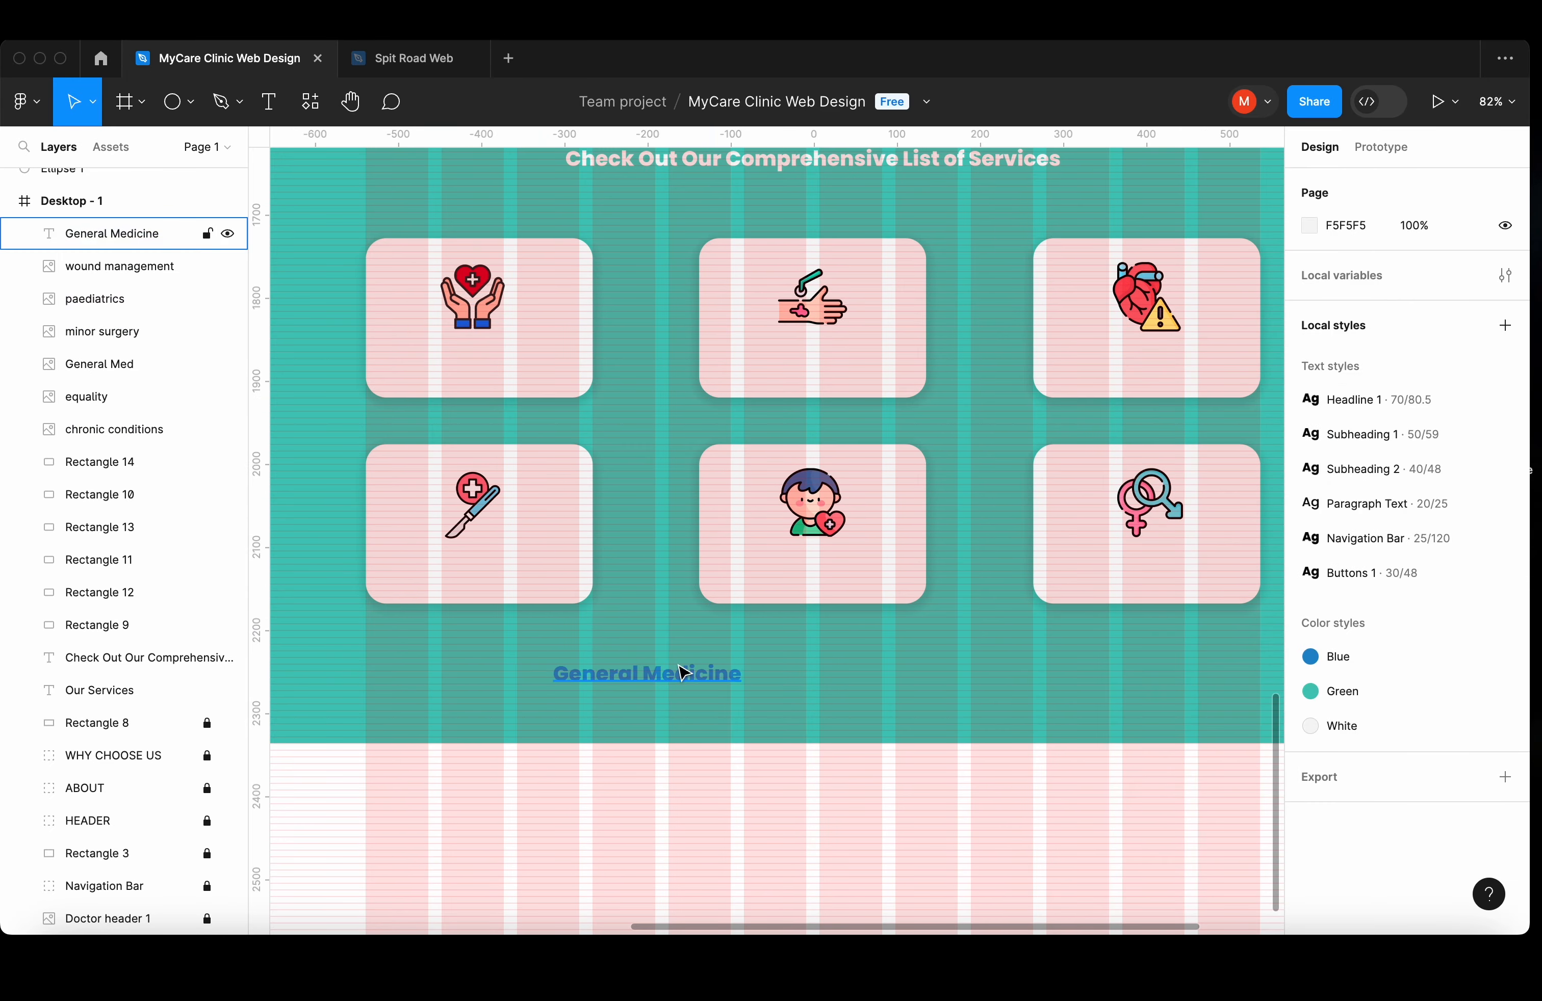
drag(683, 673, 515, 358)
scroll(515, 358, up, 4)
click(1372, 562)
click(1390, 814)
key(ctrl+g)
- Copy the label to the other two upper-row cards and reword the copies as "Wound Management" and "Chronic Diseases"
drag(436, 438, 869, 438)
double_click(869, 439)
text(W)
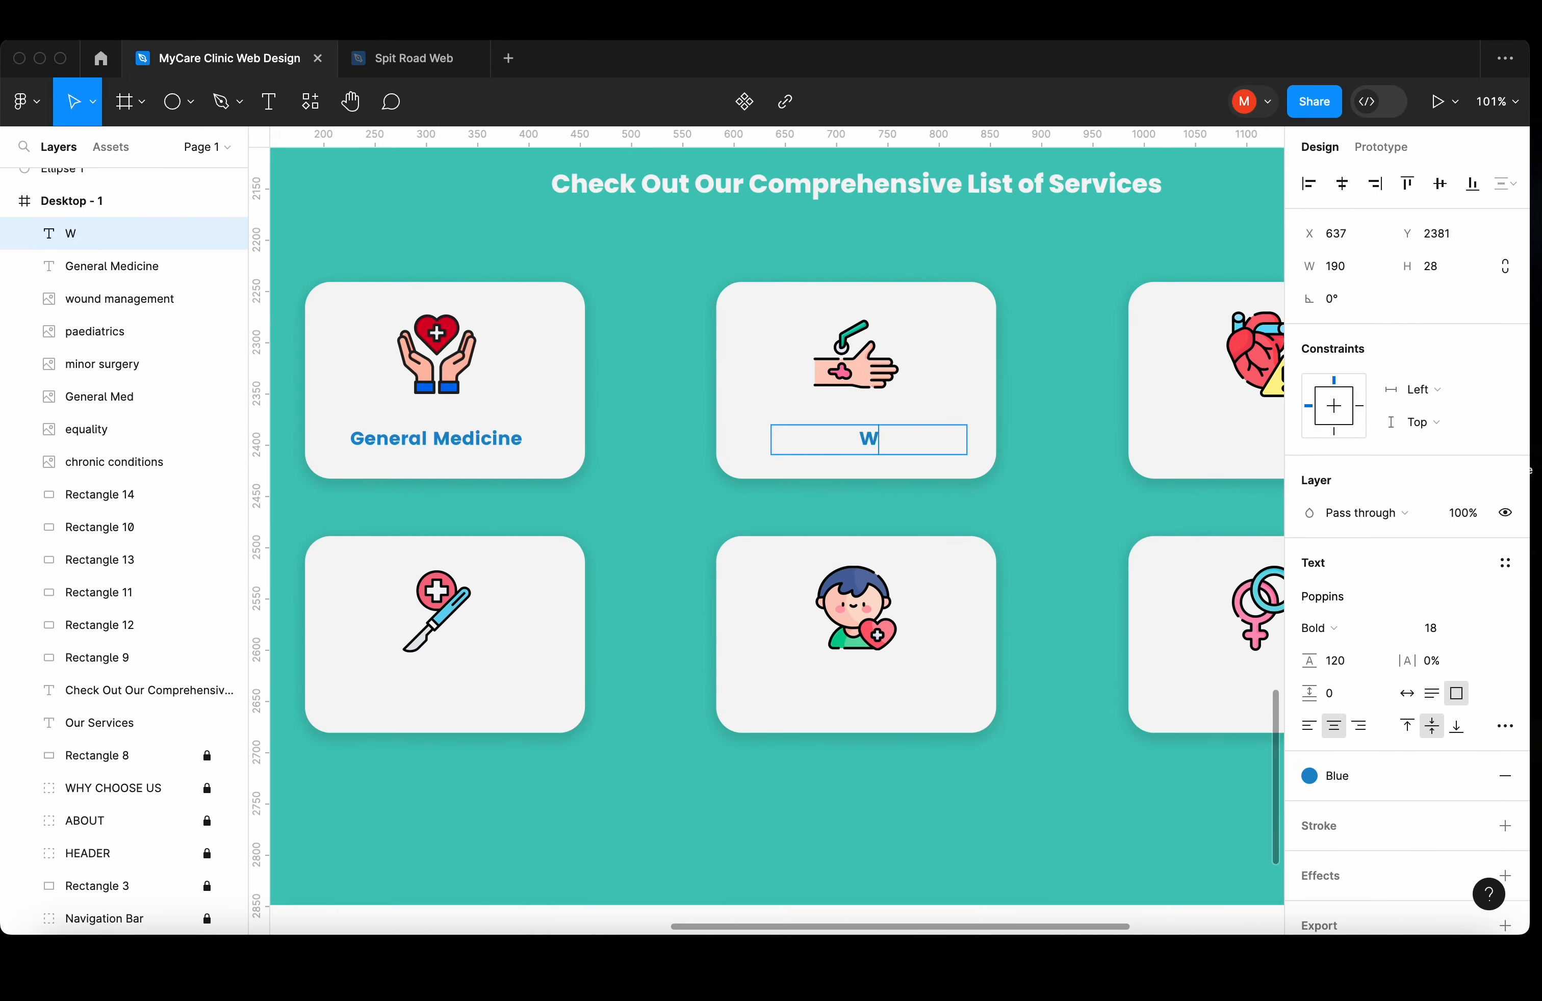
text(ound ManagementChronic Diseases)
drag(948, 479, 970, 479)
- Label the lower-row cards "Minor Surgery", "Paediatrics" and "Men's & Women's Health", and group the section as SERVICES
key(ctrl+g)
text(Minor SurgeryPaediatricsMen's & Women's Health)
scroll(891, 760, down, 4)
key(ctrl+g)
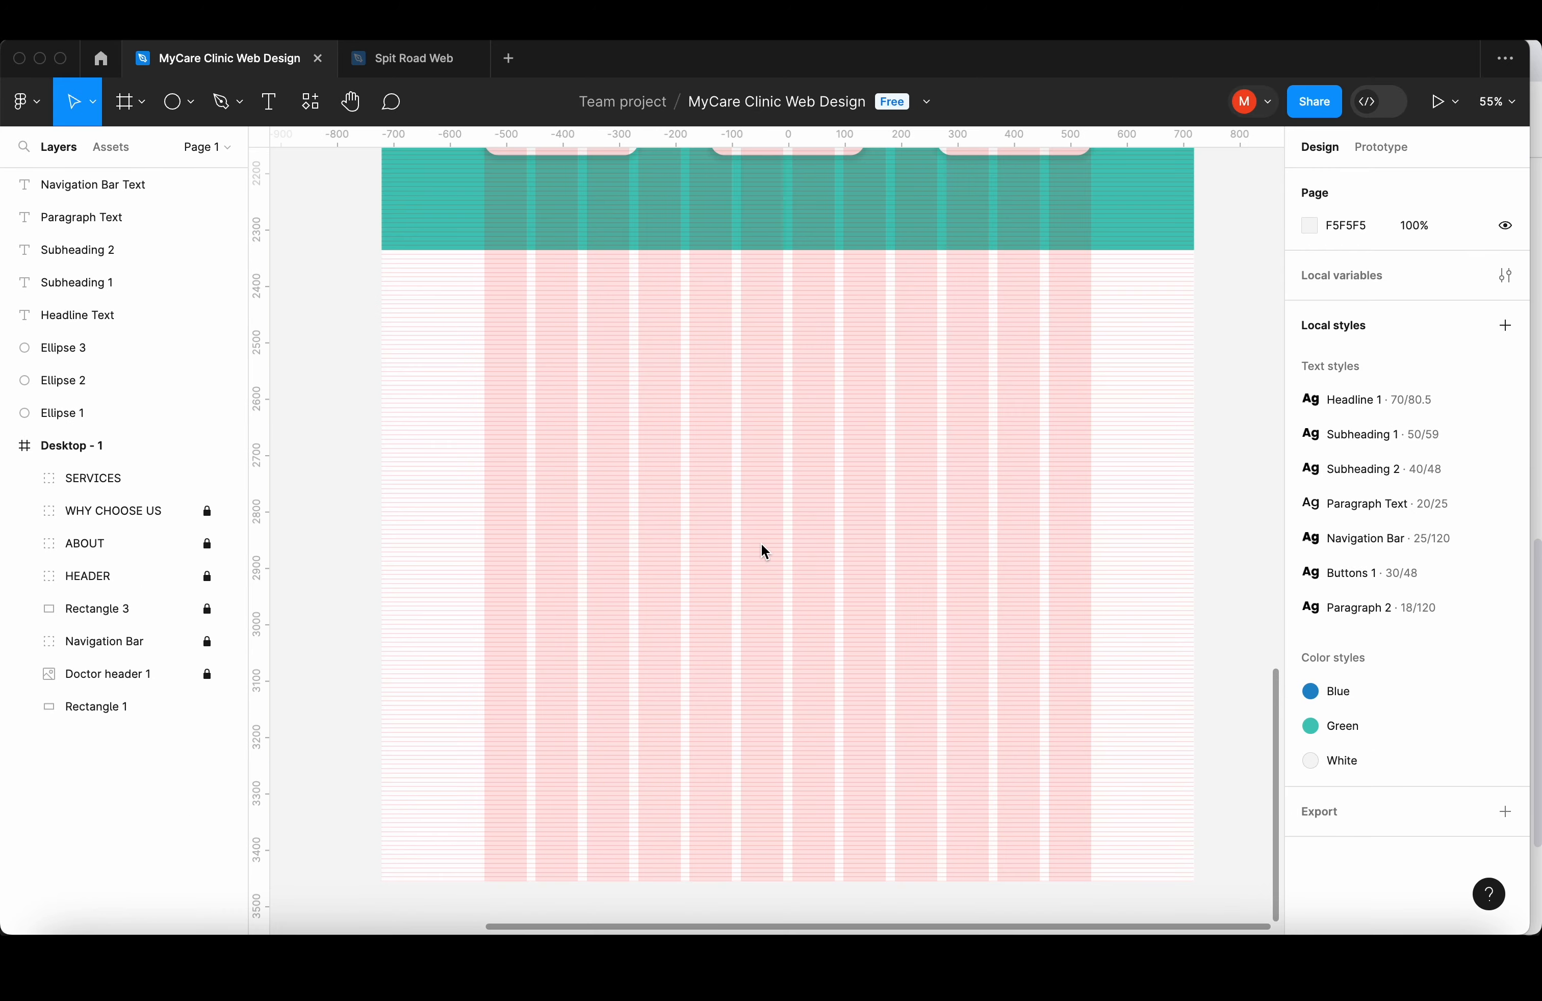
- Draw the full-width Testimonials background below the services section and set the two centred intro lines in blue Paragraph 2 style
key(r)
mouse_move(380, 250)
mouse_down()
mouse_move(1194, 664)
mouse_move(1194, 606)
mouse_up()
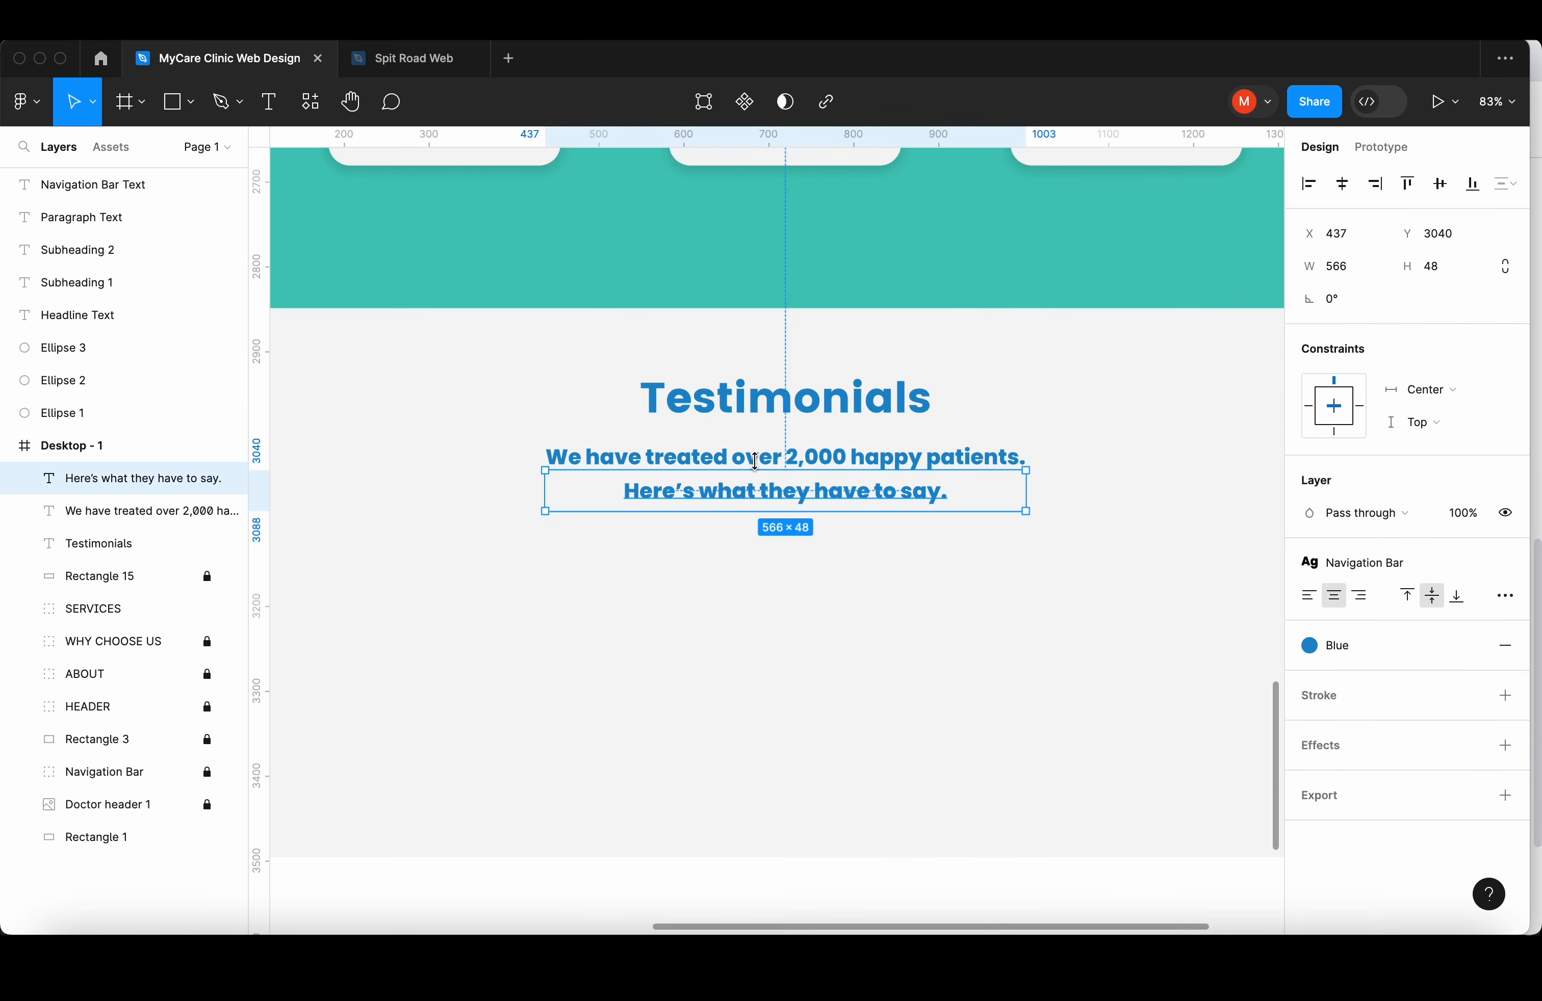
click(822, 527)
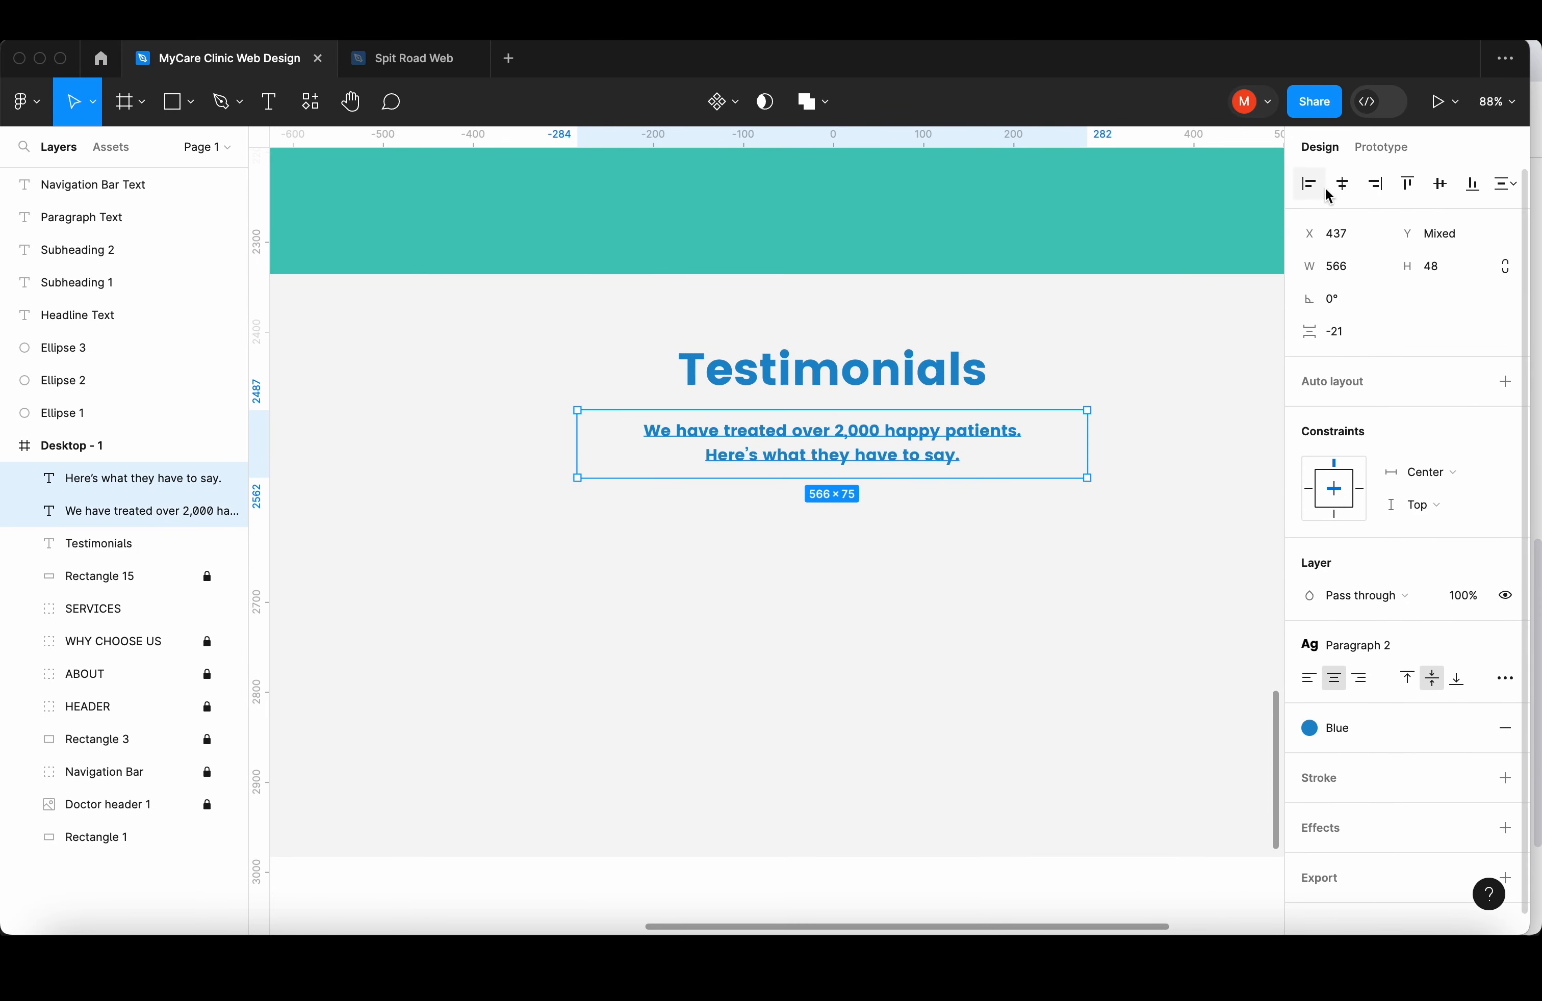
key(shift+g)
scroll(904, 554, down, 3)
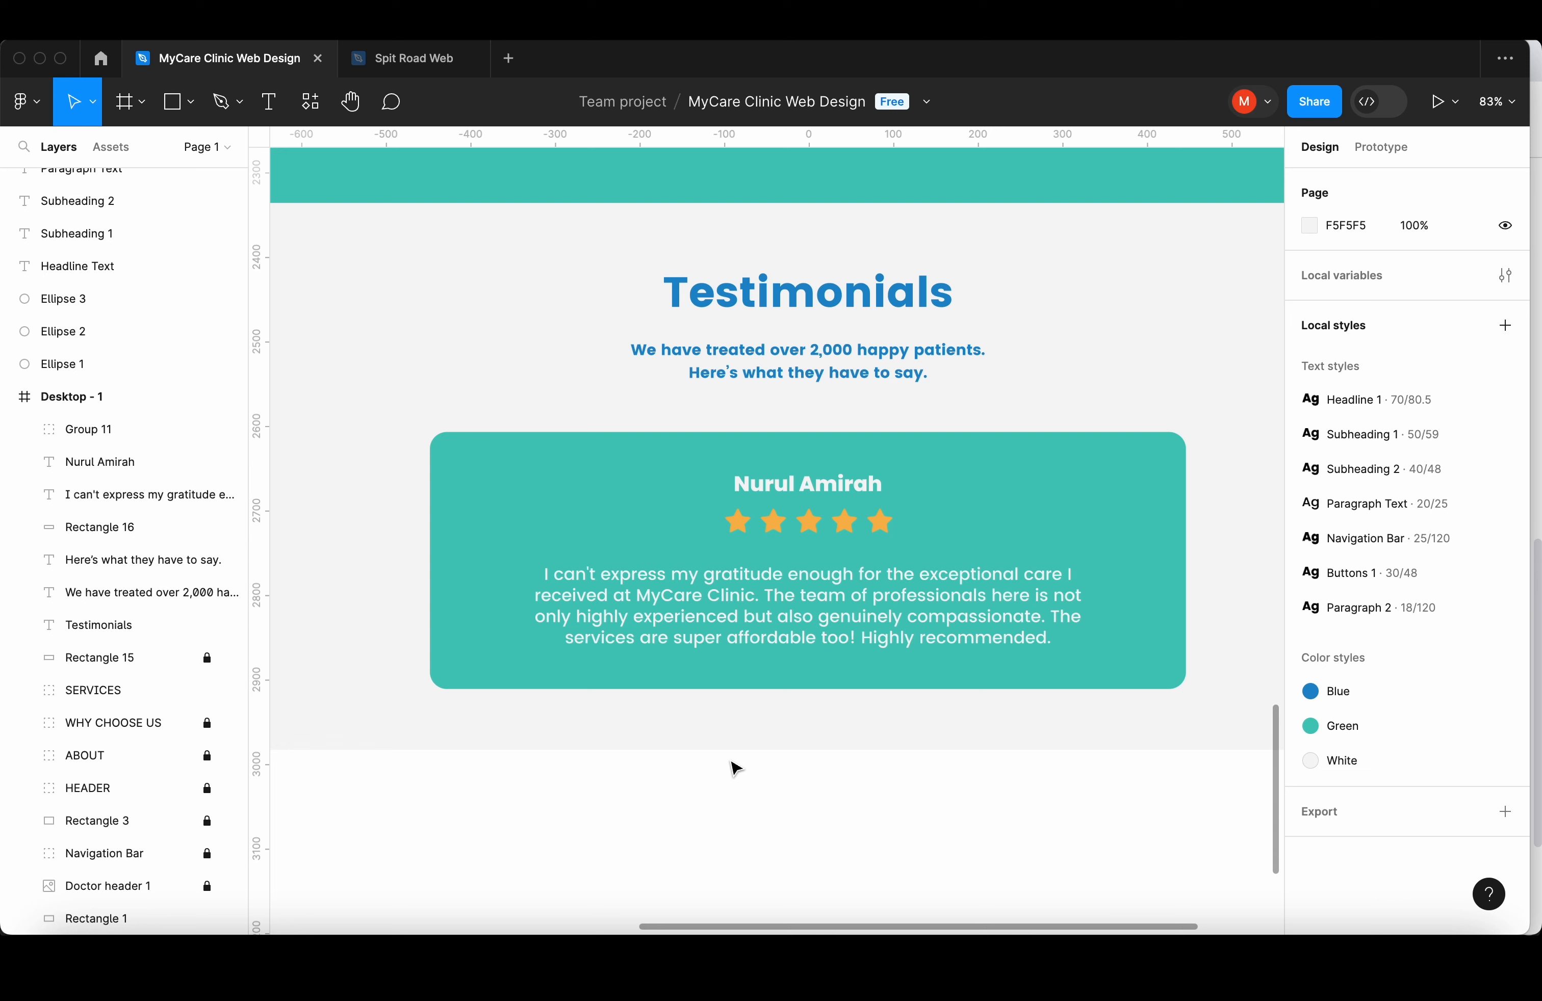
- Find "left" in the IconScout plugin, insert the circled left-arrow icon as SVG and move it into the Desktop - 1 frame
click(310, 101)
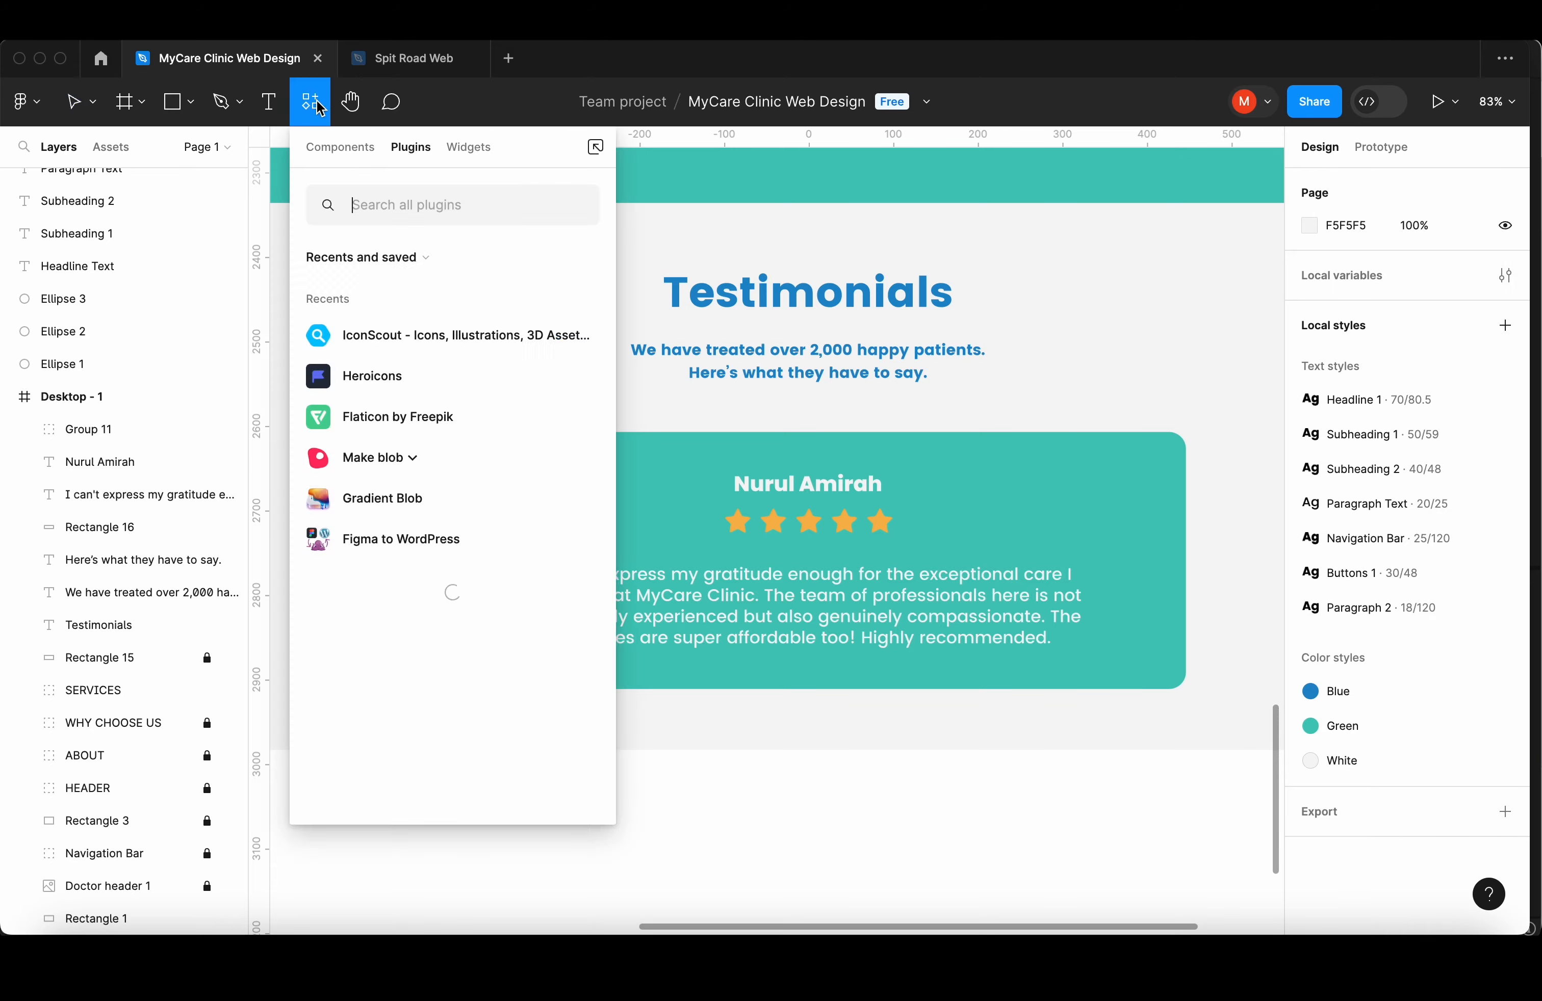
click(465, 335)
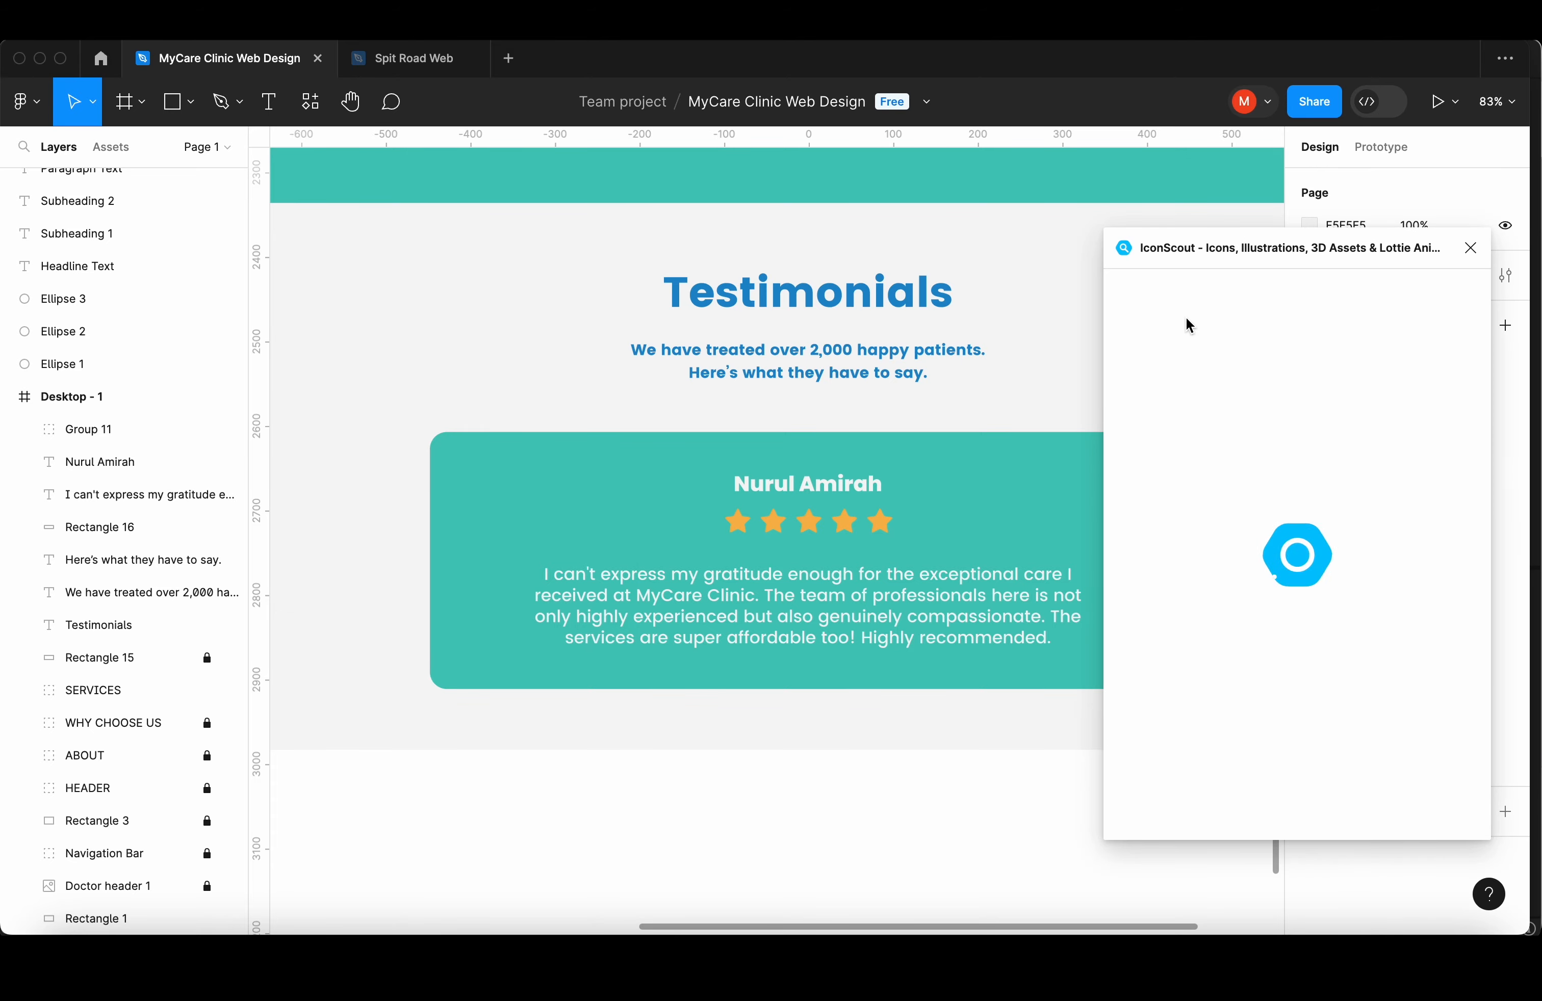
click(1267, 298)
text(left)
key(Return)
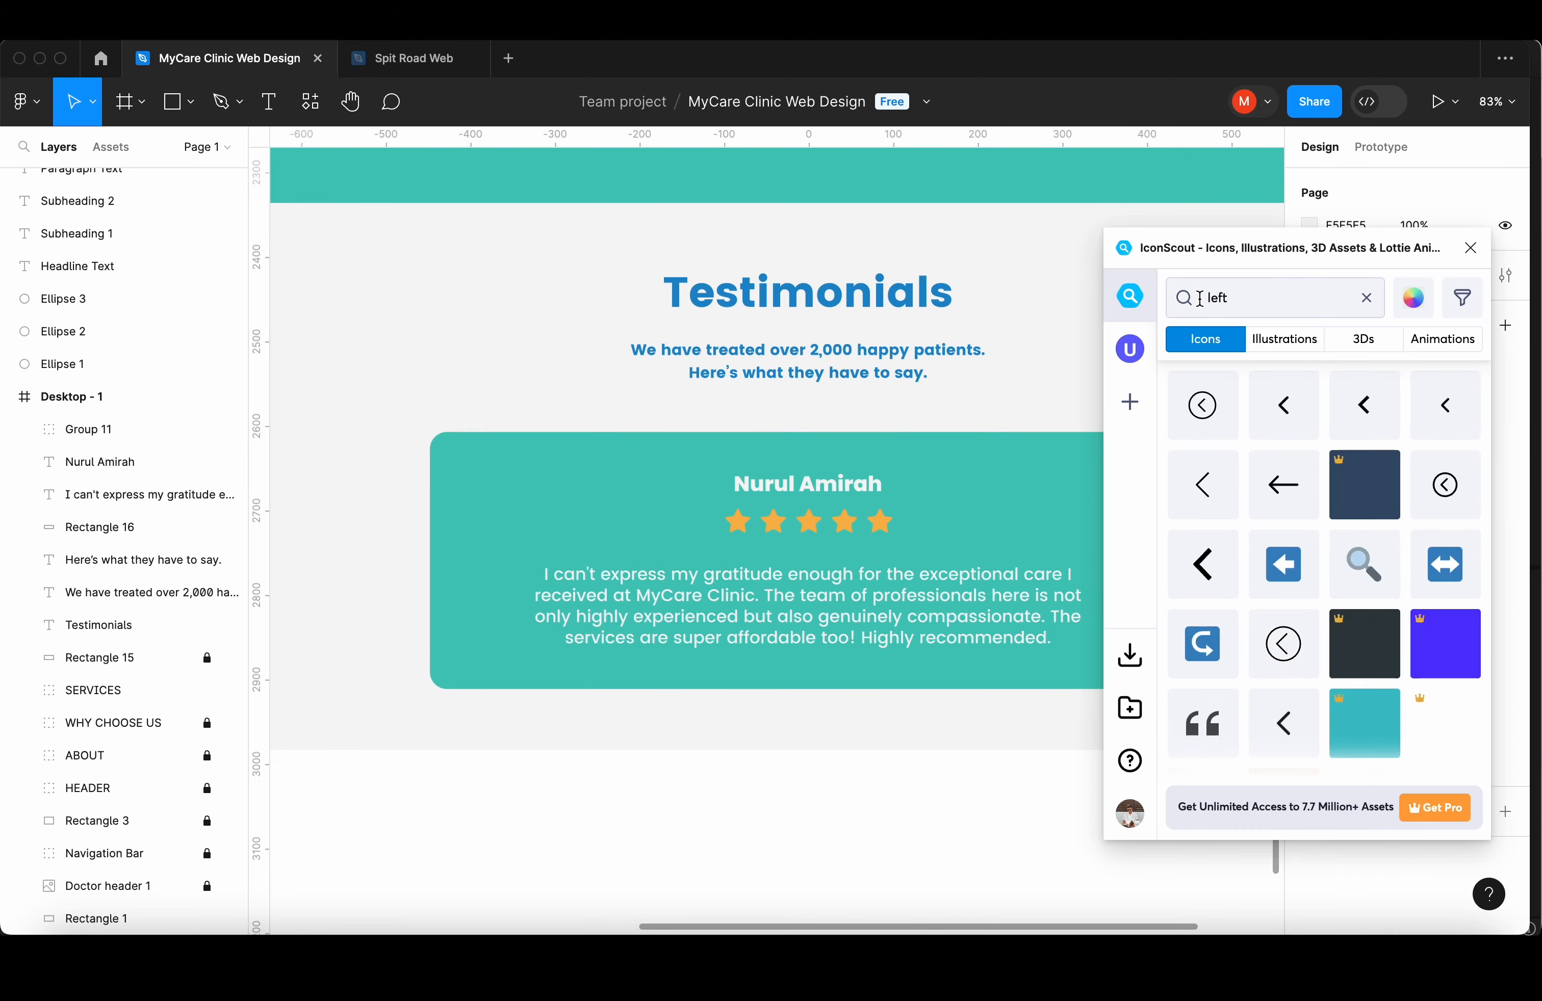
click(1202, 404)
click(1392, 812)
drag(58, 184, 69, 560)
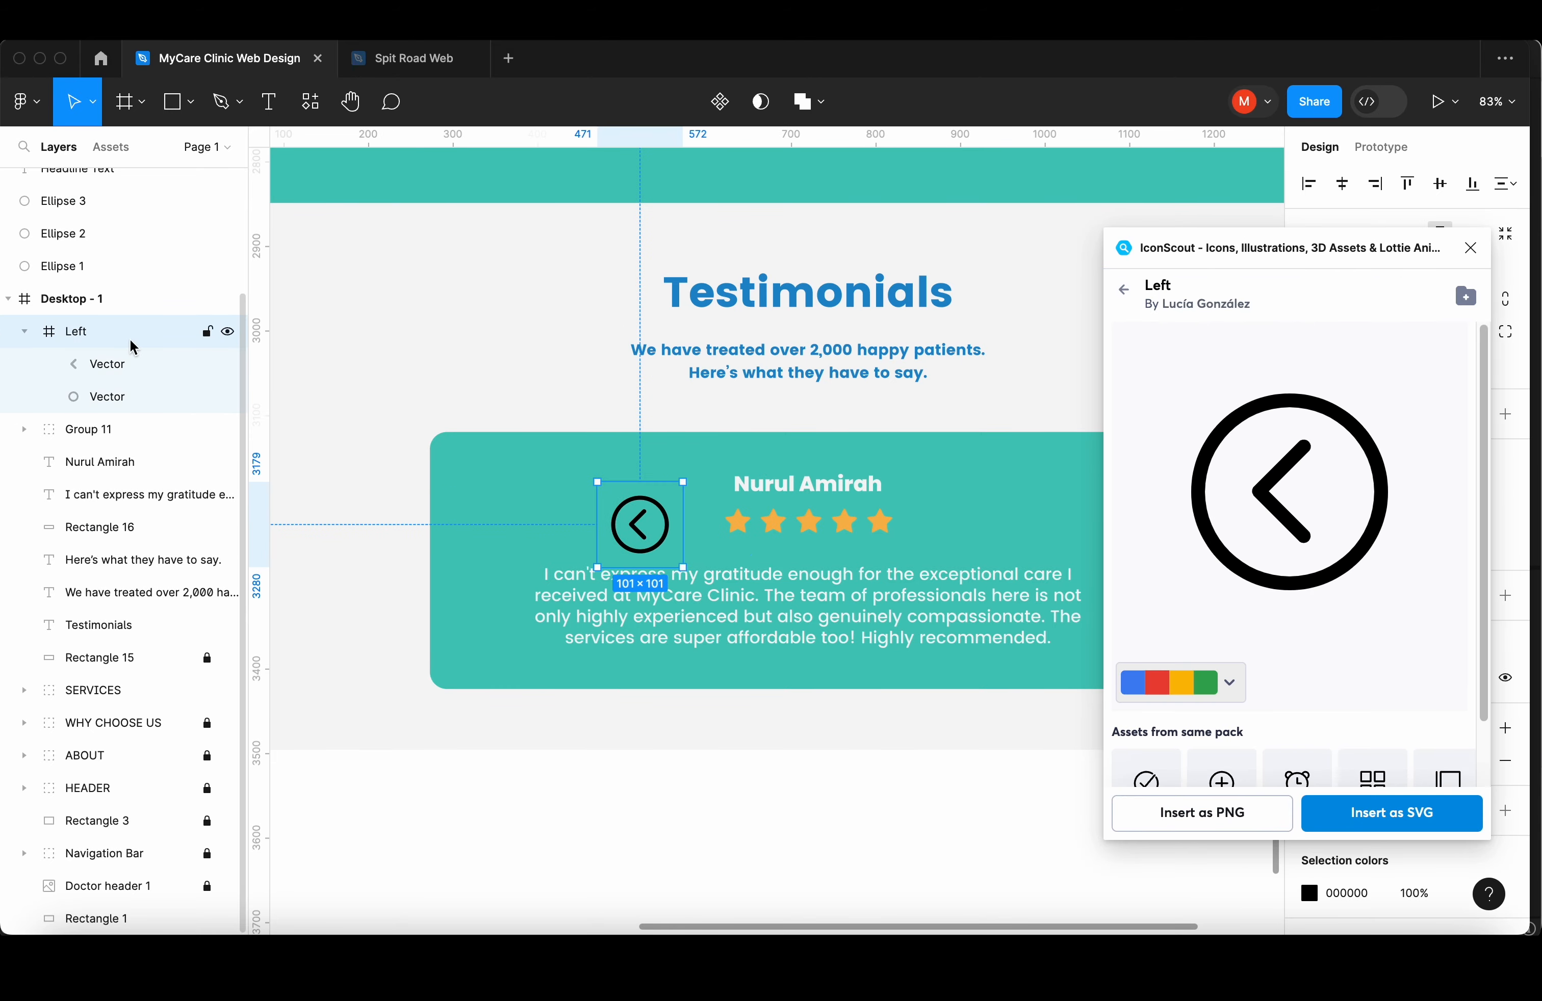
- Recolour the arrow icon White, shrink it to 61 × 61 and place it inside the left edge of the testimonial card
drag(640, 524, 482, 557)
drag(1290, 248, 828, 806)
click(1473, 763)
scroll(513, 516, up, 2)
key(shift+g)
drag(522, 509, 481, 550)
- Duplicate the arrow to the opposite edge of the testimonial card at X 1092 and flip the copy horizontally
drag(456, 588, 1099, 557)
click(344, 487)
scroll(403, 520, down, 2)
right_click(1092, 541)
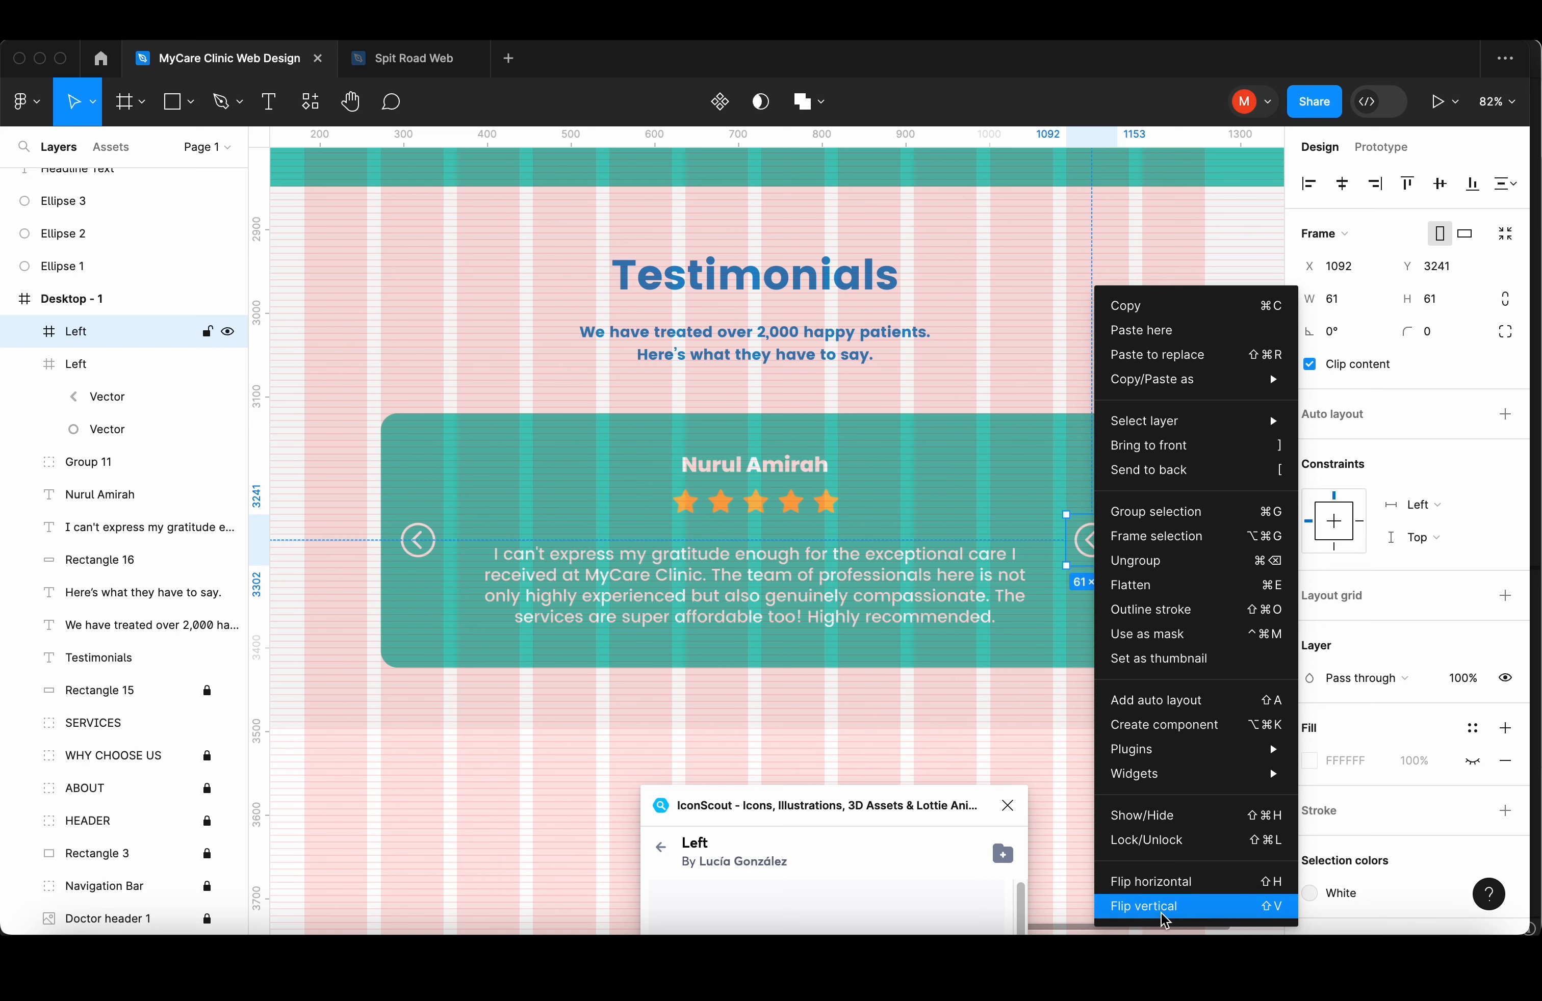
click(1161, 883)
click(795, 780)
scroll(794, 780, up, 1)
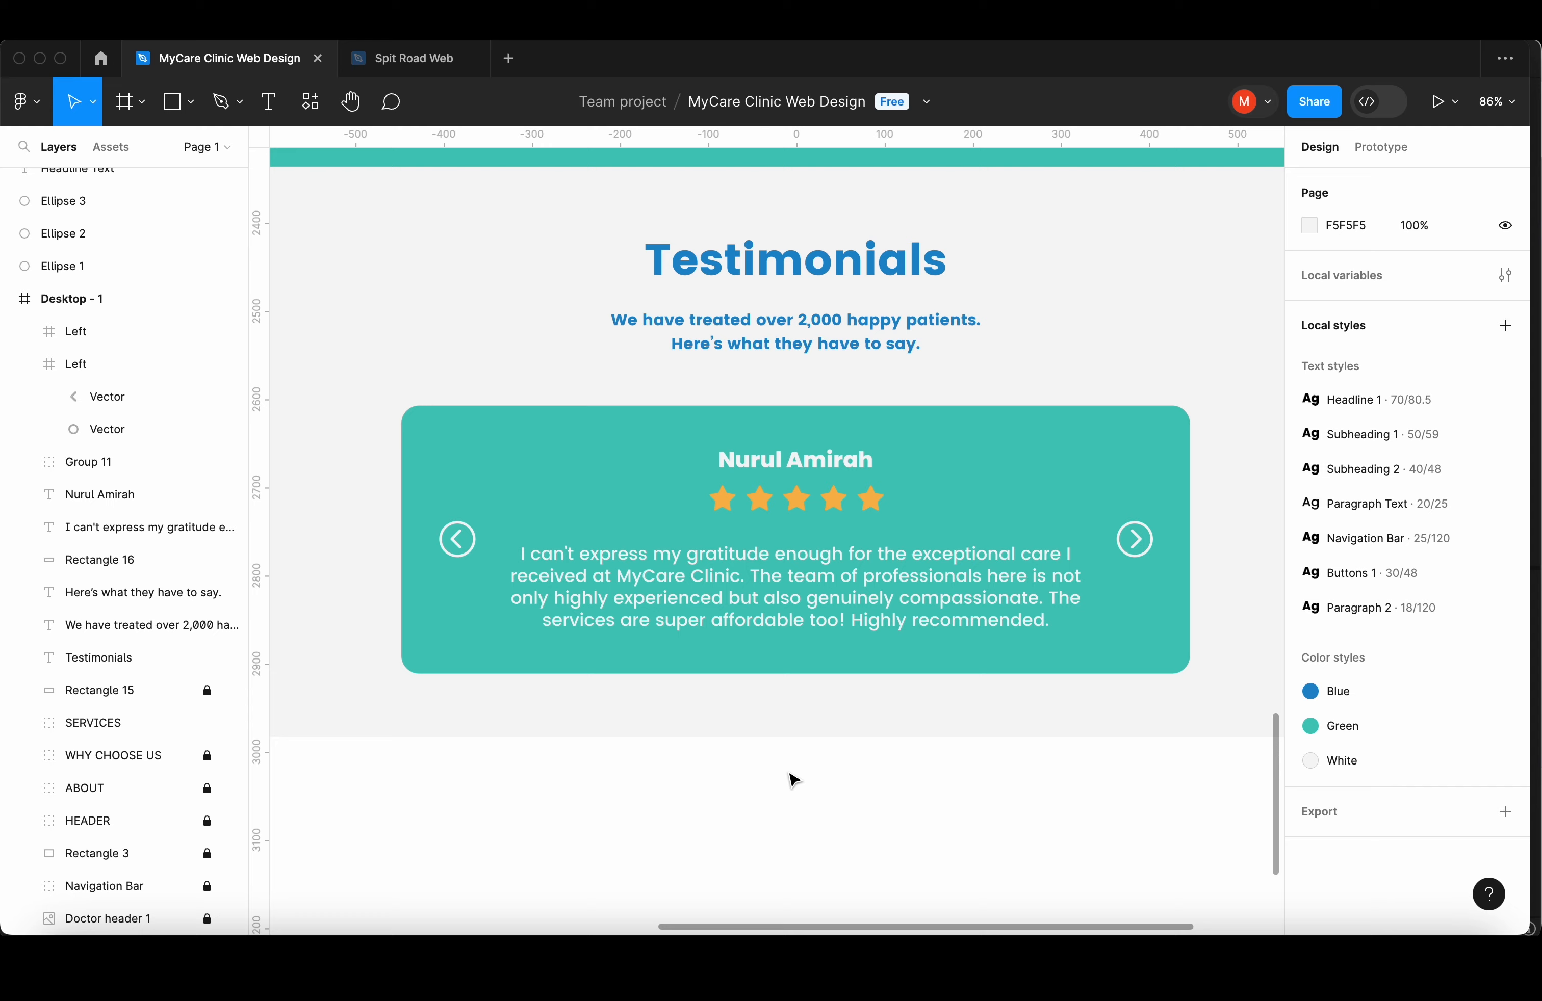
- Position the Address text beside the map icon in the Our Clinic section and group the clock icon with the opening hours
scroll(795, 780, down, 3)
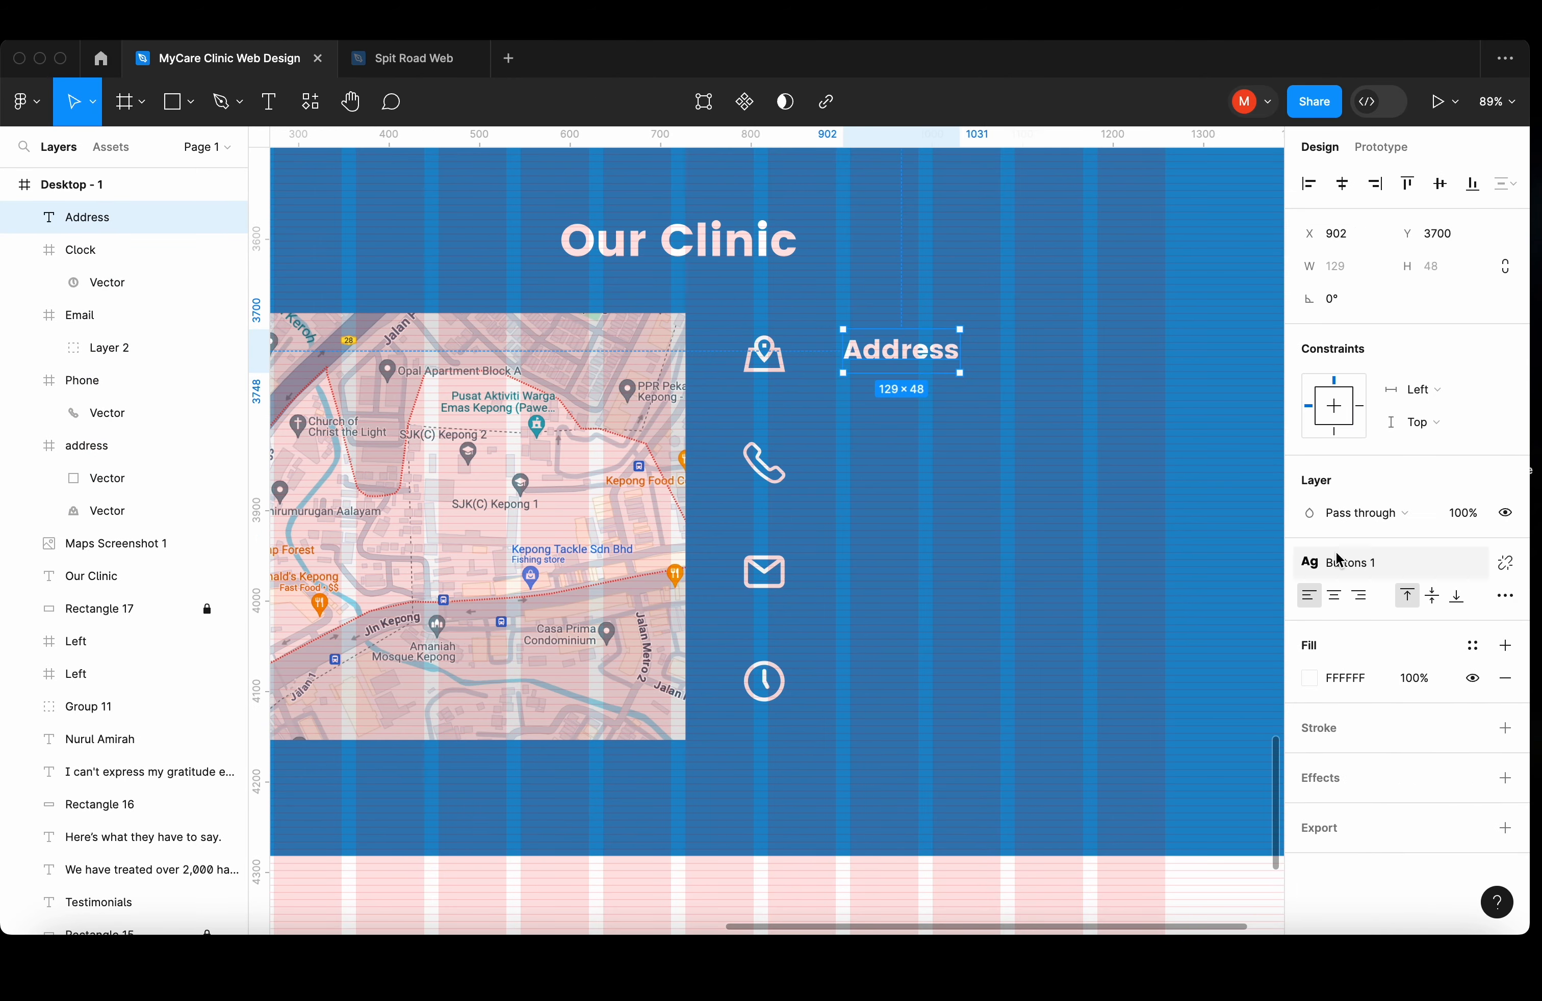
drag(916, 362, 880, 370)
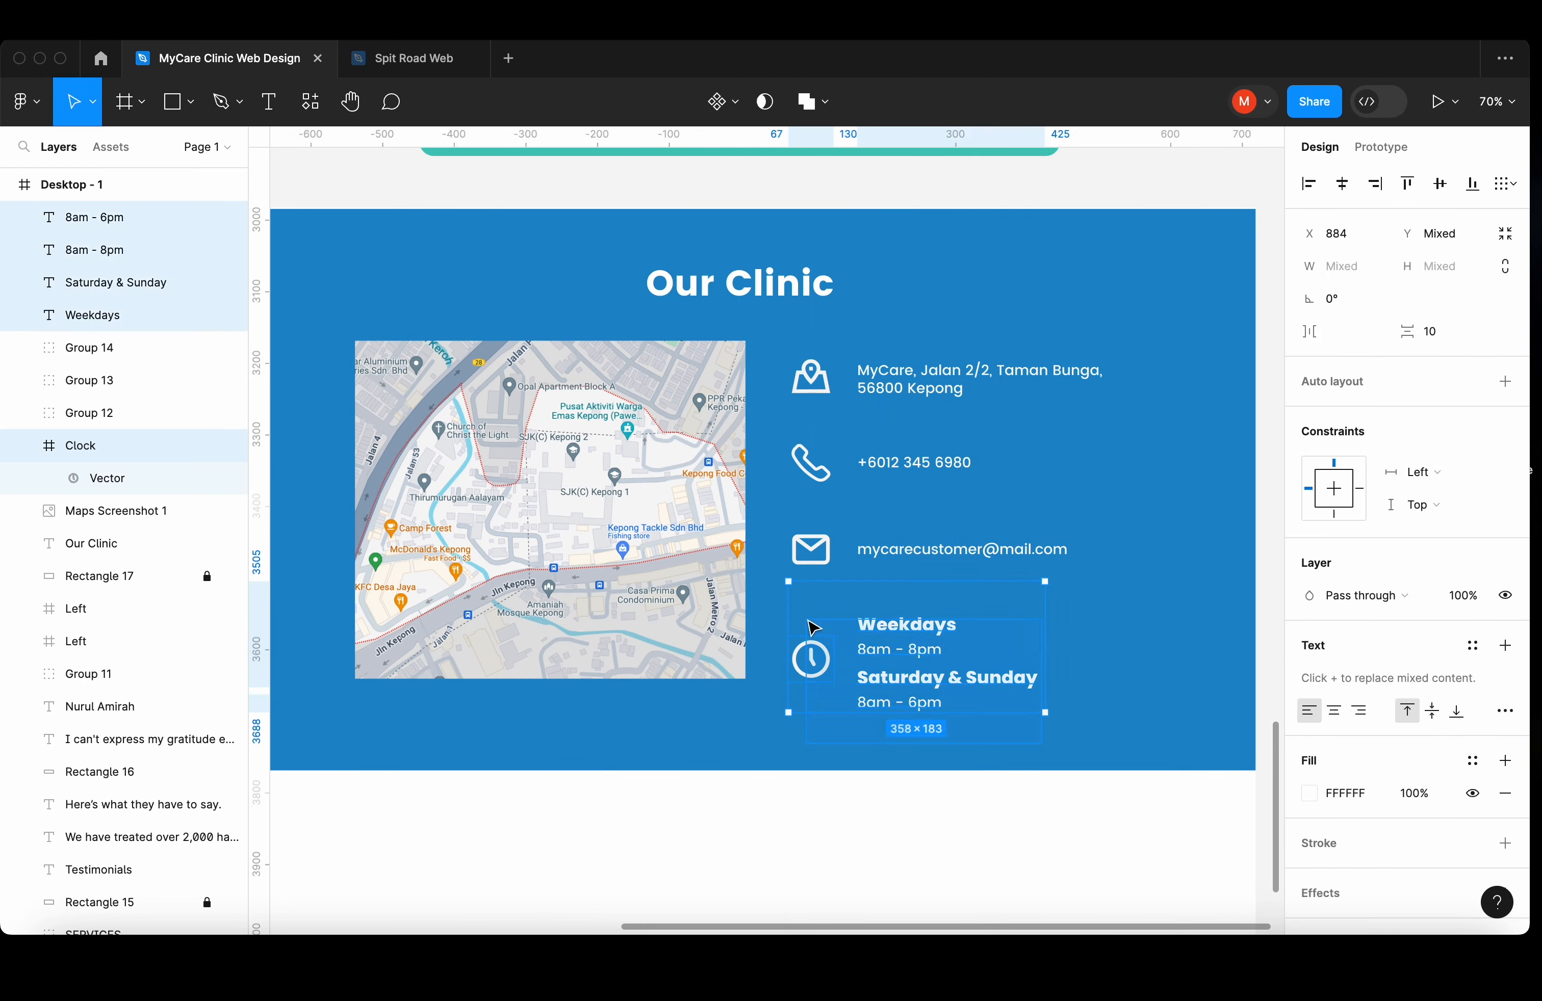
key(shift+g)
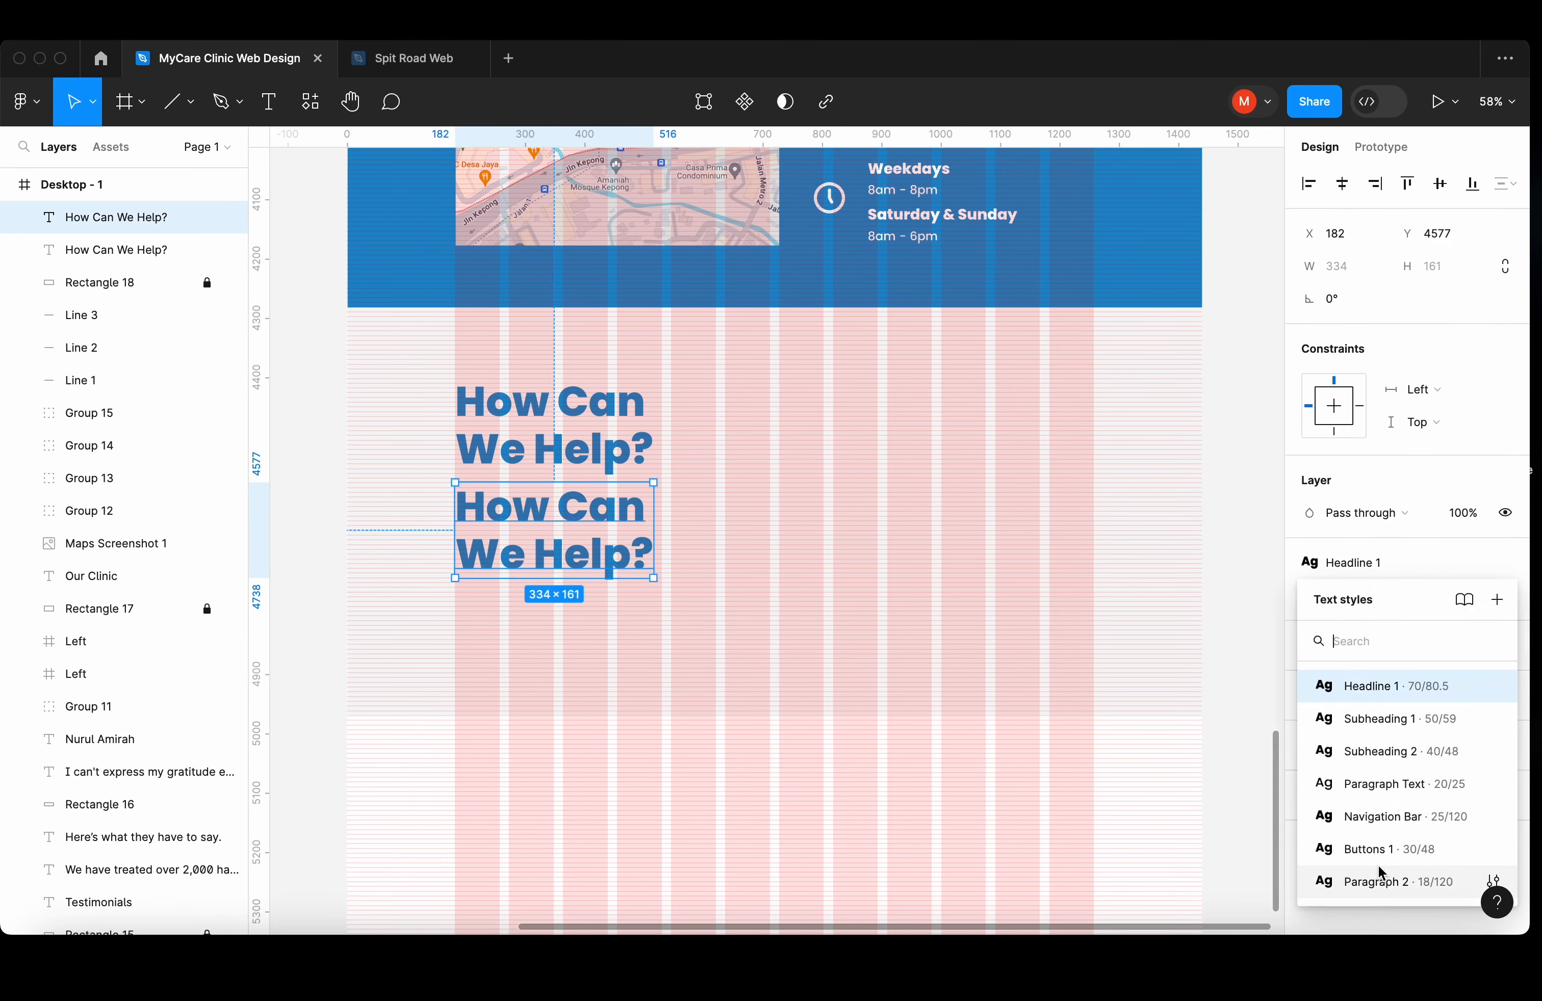
- Apply the Paragraph 2 text style to the duplicated How Can We Help? text
click(1382, 881)
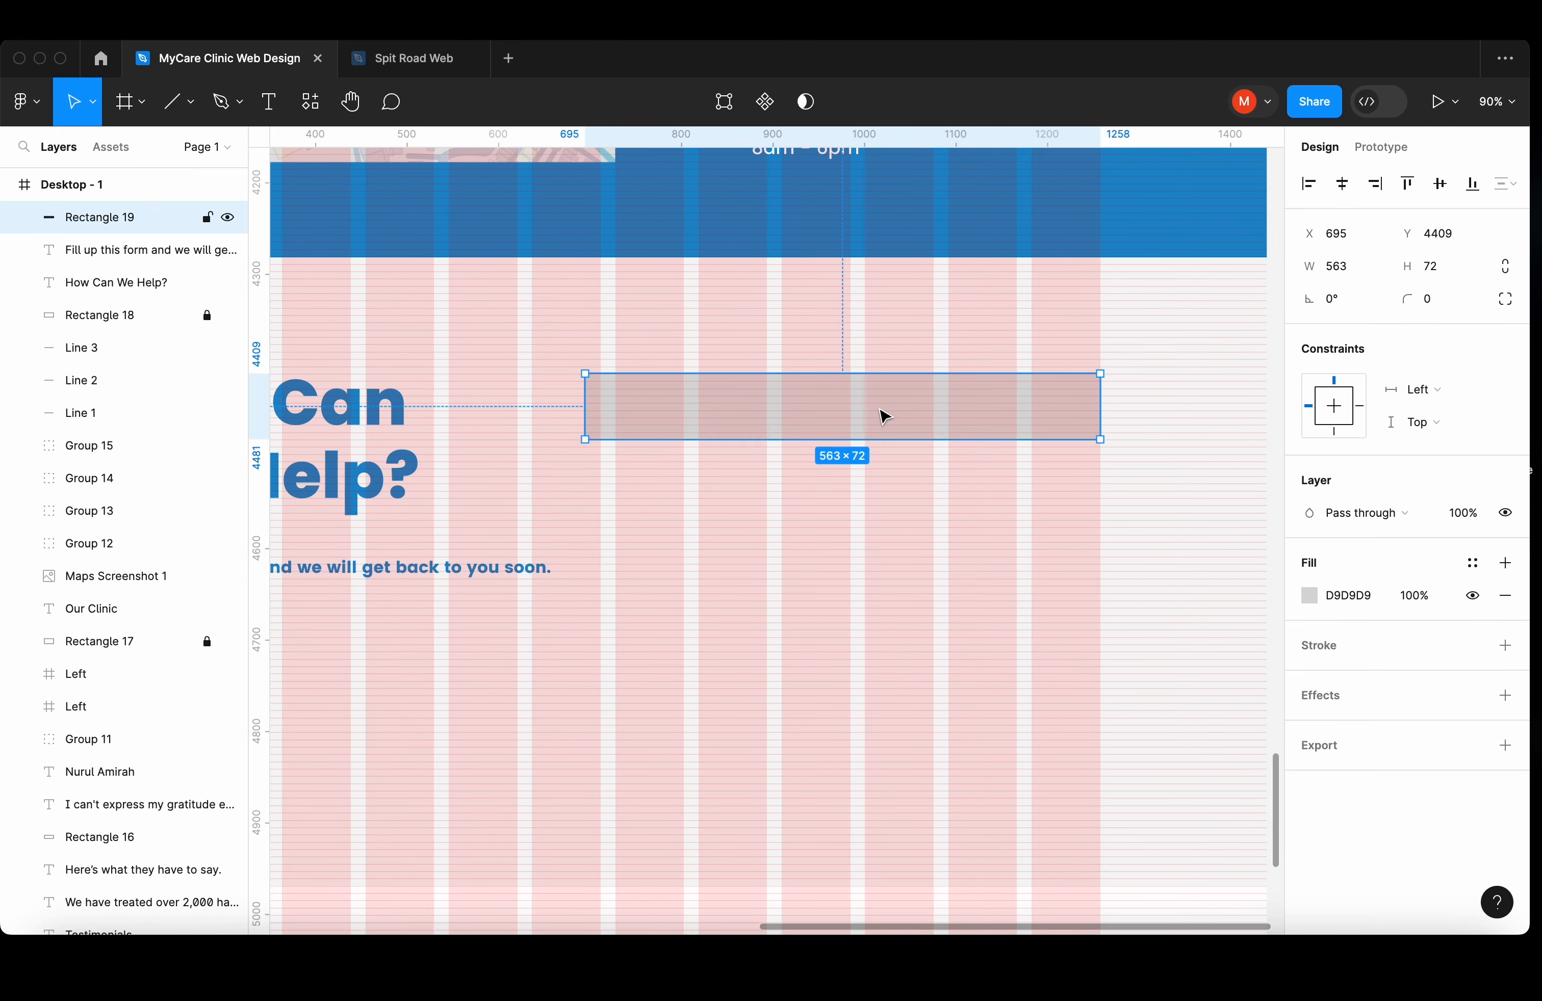
- Resize the grey form rectangle to 546 × 64 and replace its fill with a 2 px Green stroke and corner radius 10
click(723, 479)
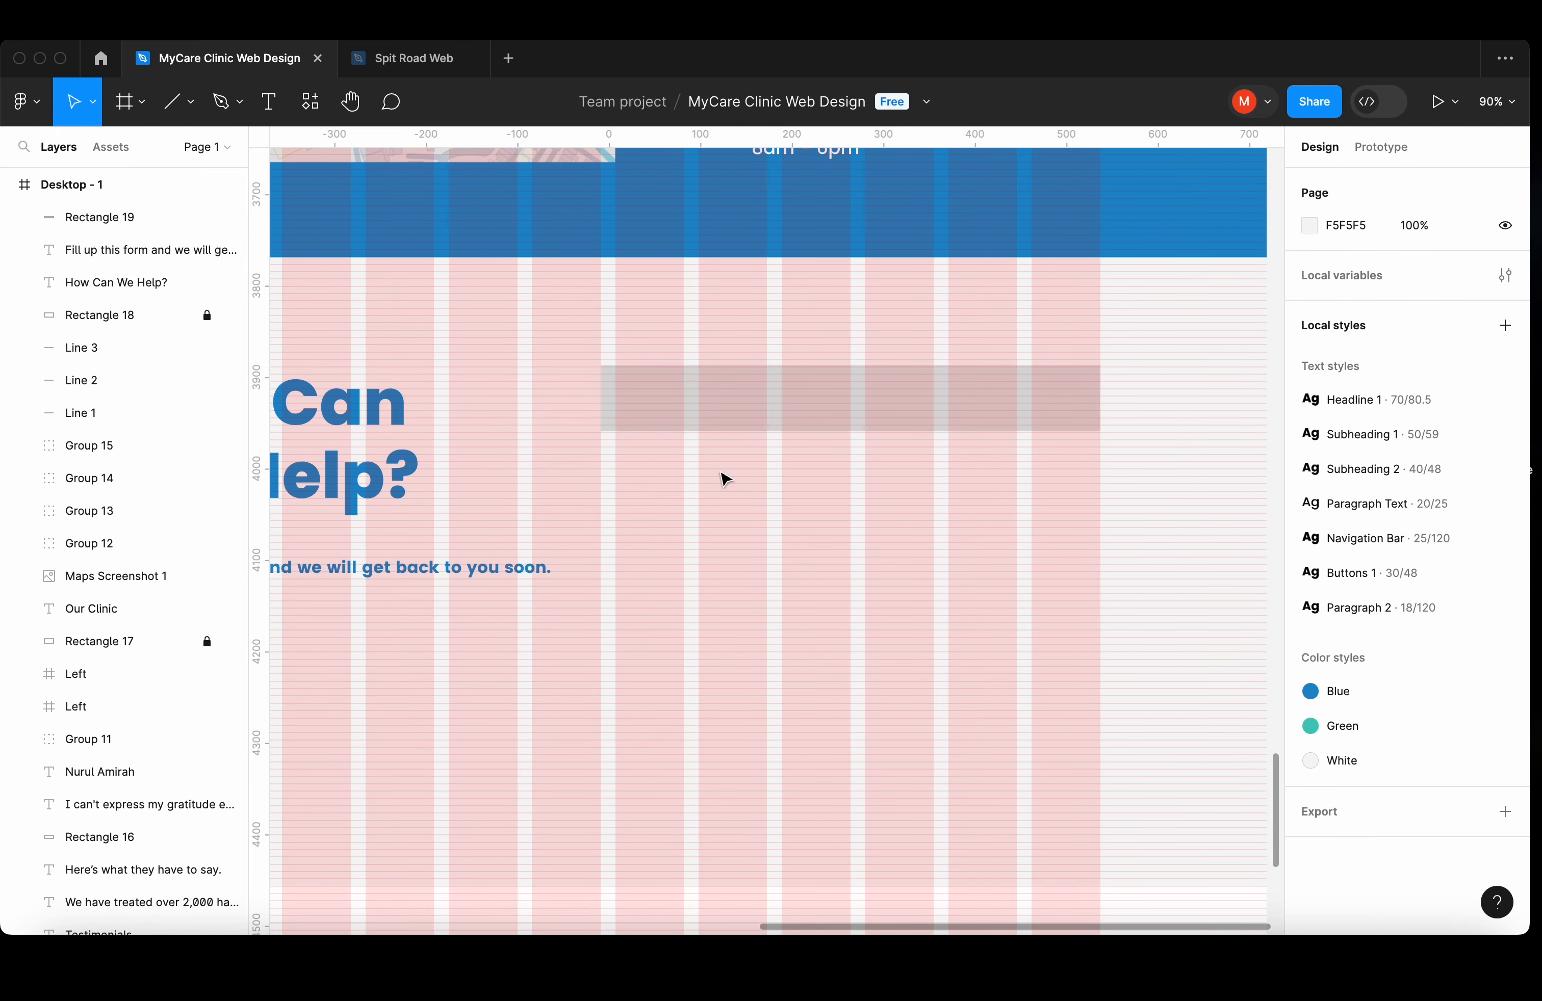
click(747, 411)
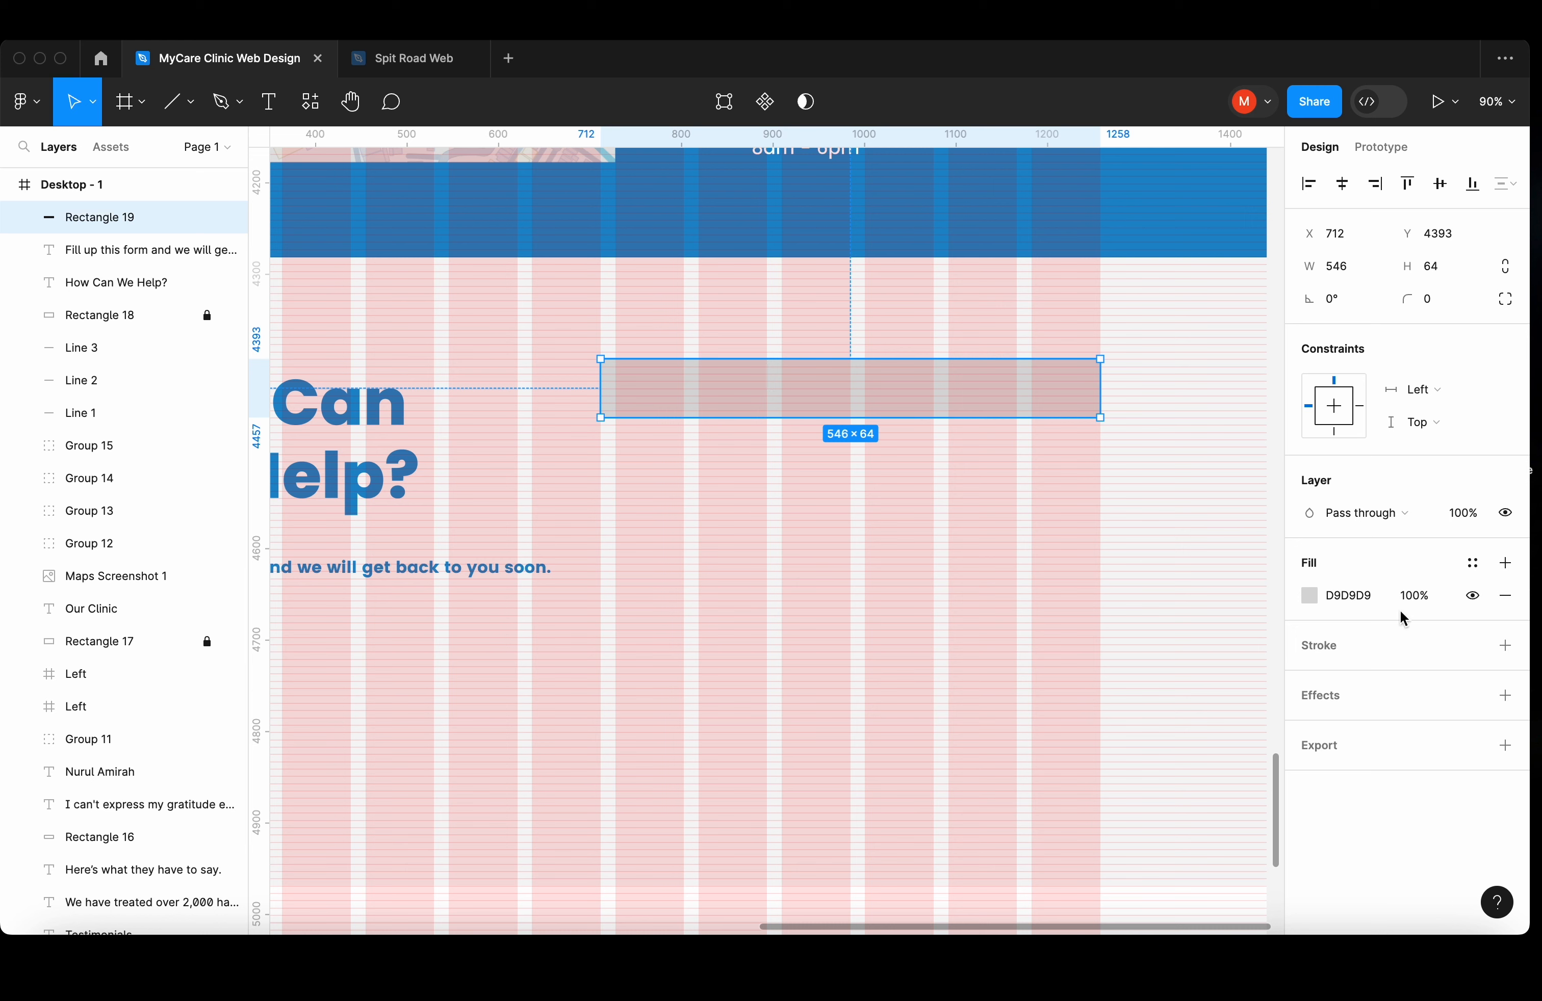
click(1505, 598)
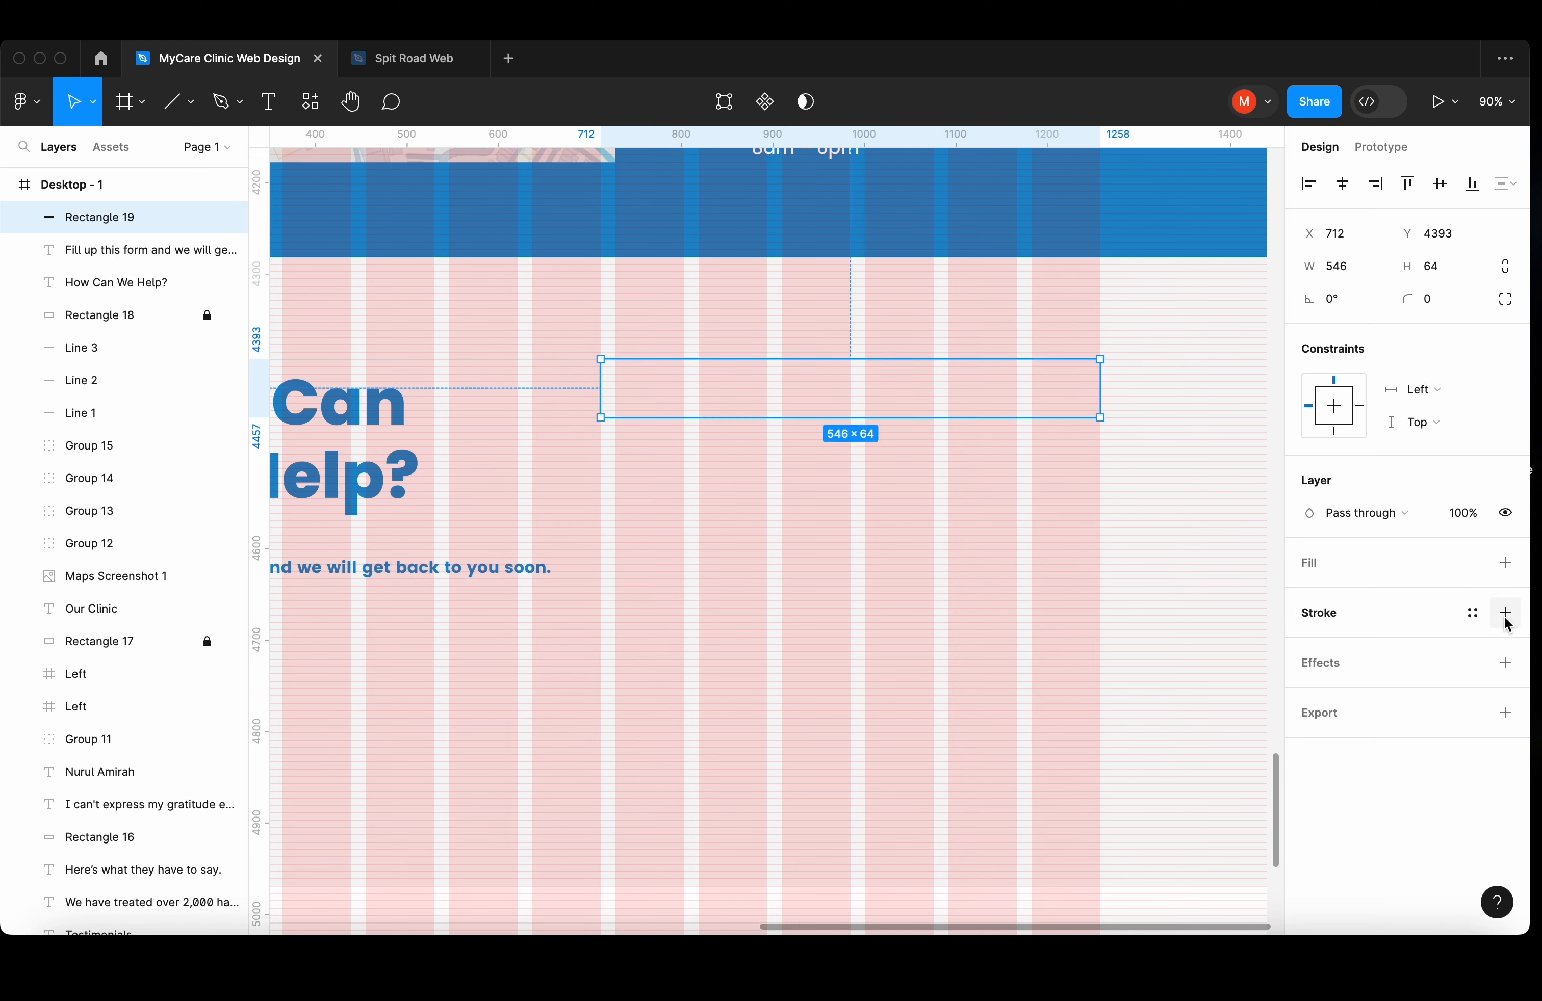
click(1505, 613)
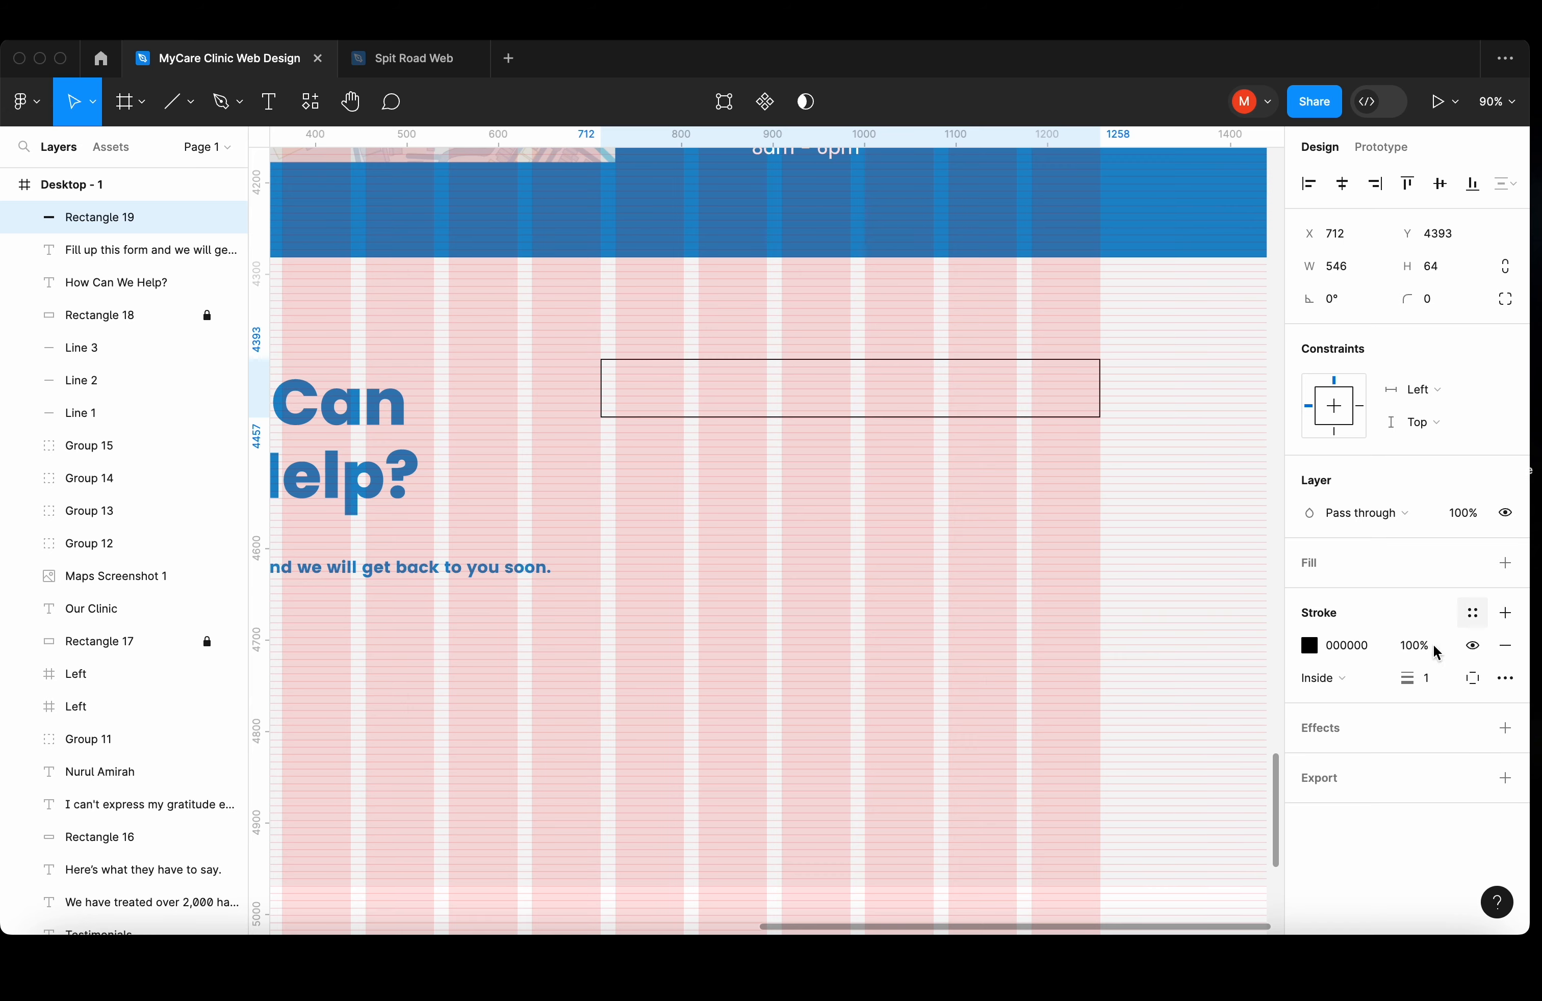
click(1312, 647)
click(1141, 346)
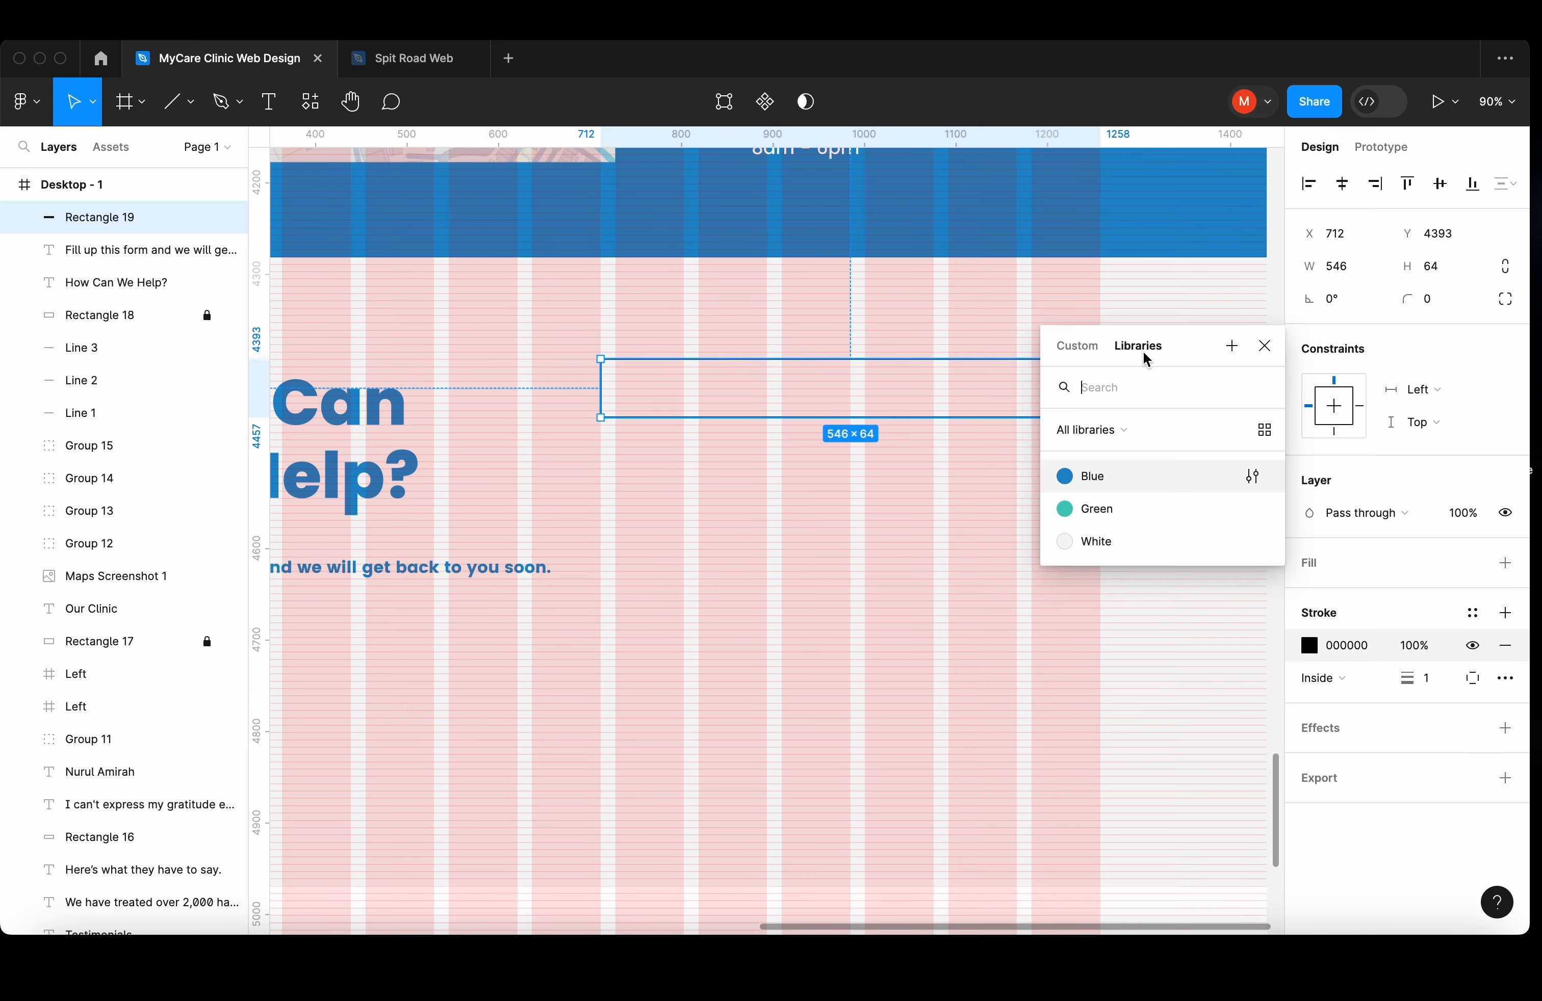
click(1119, 513)
click(958, 524)
- Duplicate the form field three times downwards with 24 between the fields, making the last one a taller message box
drag(643, 394, 643, 496)
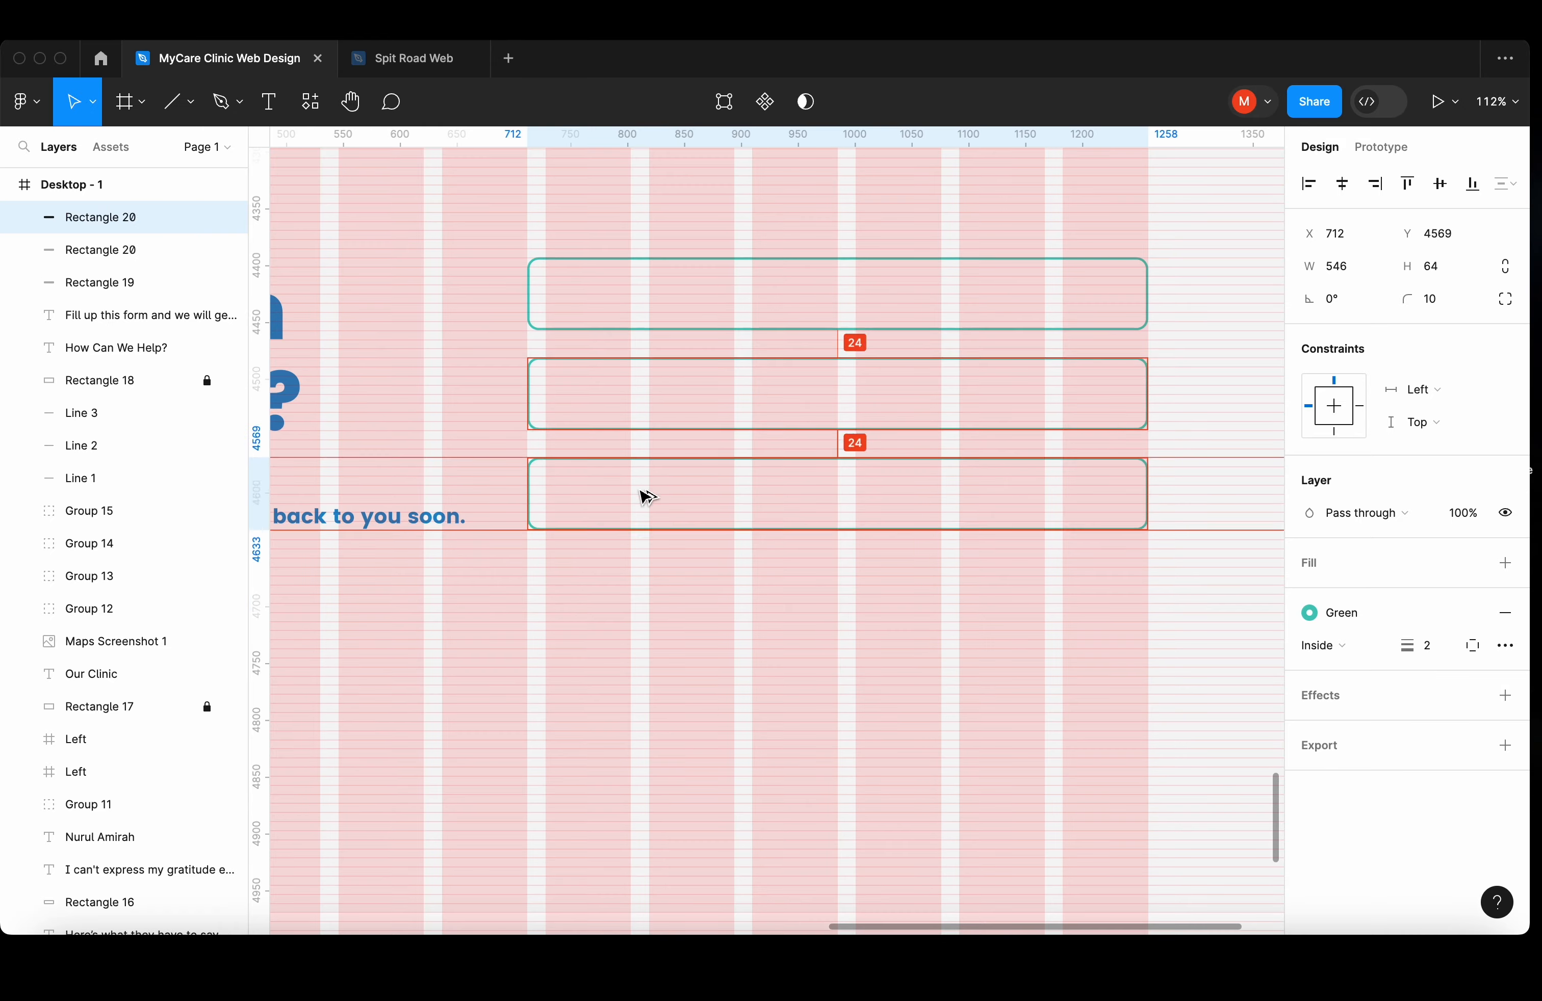
drag(713, 692, 717, 237)
drag(665, 630, 665, 730)
click(665, 800)
scroll(664, 800, down, 3)
- Add a "Name" text beside the form fields, below the contact form's intro line
key(t)
click(451, 606)
text(Name)
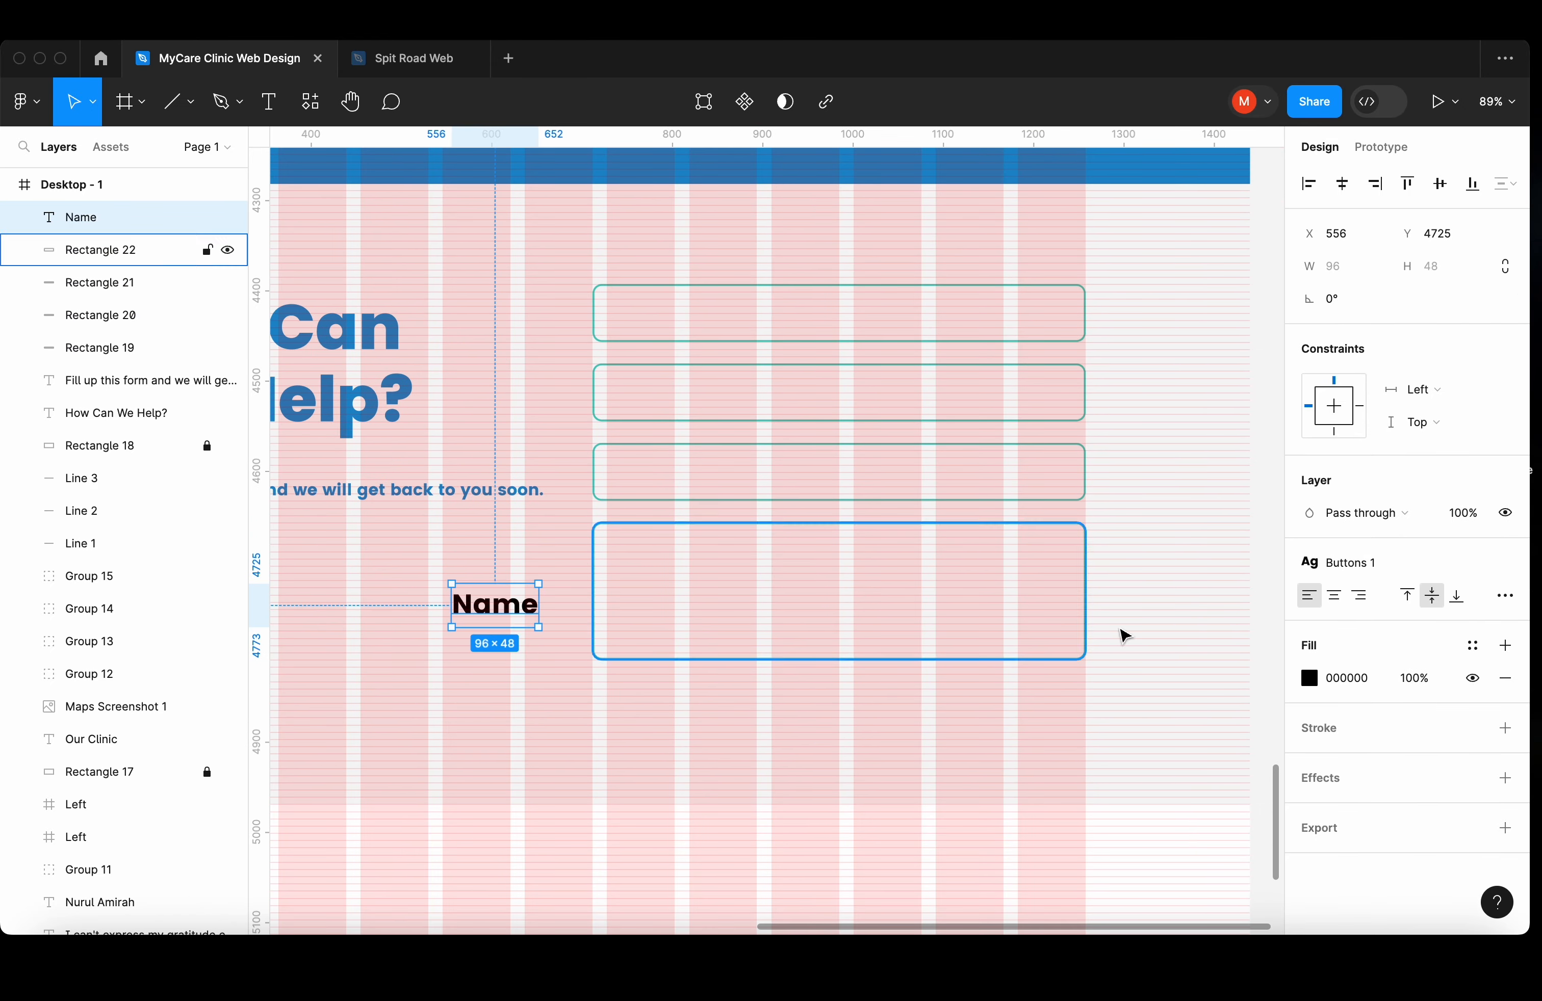
- Move the "Name" text into the first form field, apply the Paragraph Text style and lower its black fill to 42% opacity
drag(497, 608, 631, 317)
click(630, 320)
click(1309, 679)
drag(1265, 707, 1171, 709)
scroll(634, 325, up, 3)
- Duplicate the Name placeholder into the remaining form fields and change the copies to "Contact Number", "Email Address" and "Your Message..."
drag(673, 326, 673, 455)
double_click(672, 454)
text(Contact Number)
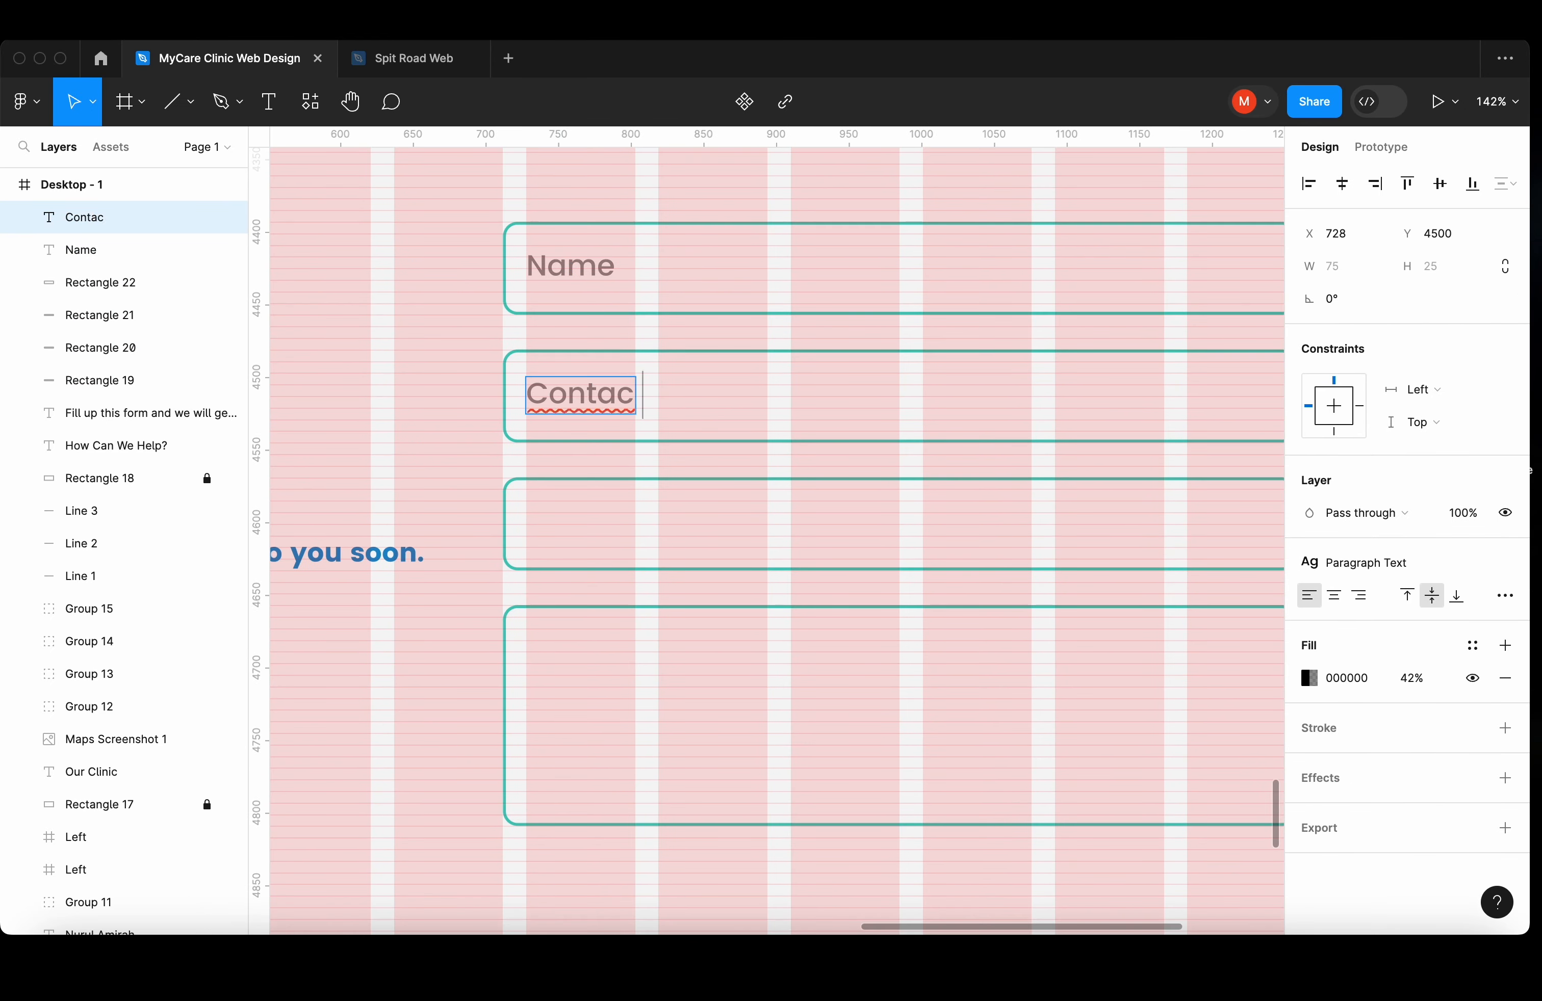
drag(628, 352, 628, 485)
double_click(628, 485)
text(Email Address)
click(755, 643)
scroll(738, 652, down, 3)
scroll(719, 695, left, 2)
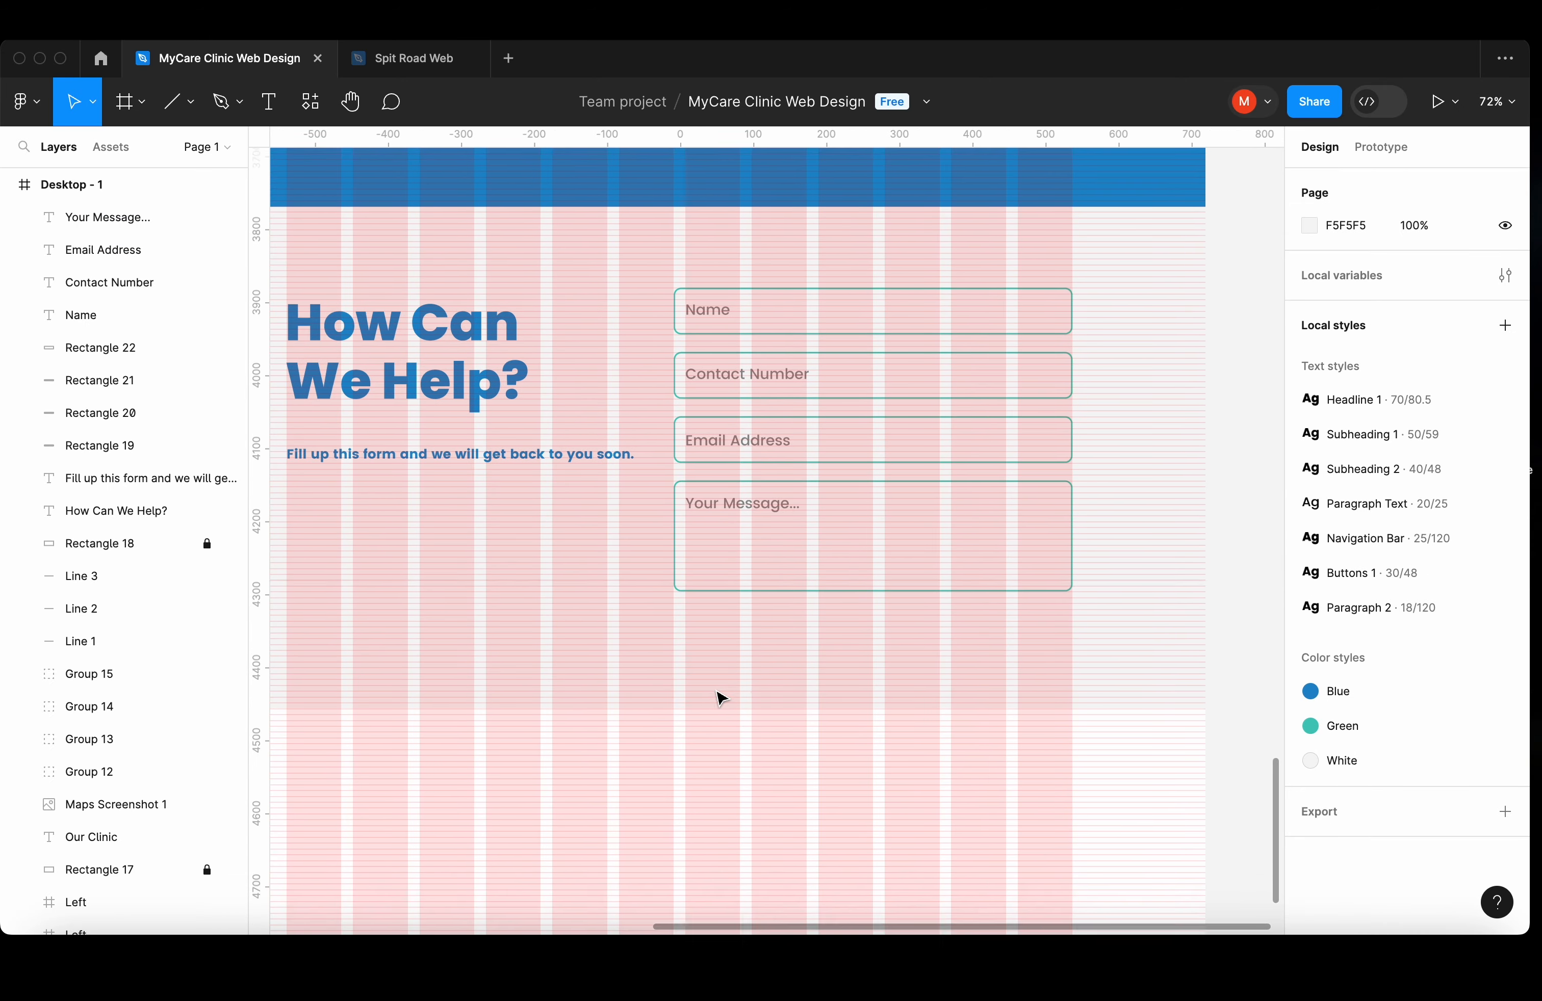
- Draw a rectangle about 273 × 56 below the message box and align it with the form fields' left edge
scroll(759, 665, up, 1)
scroll(757, 661, right, 2)
scroll(741, 657, up, 3)
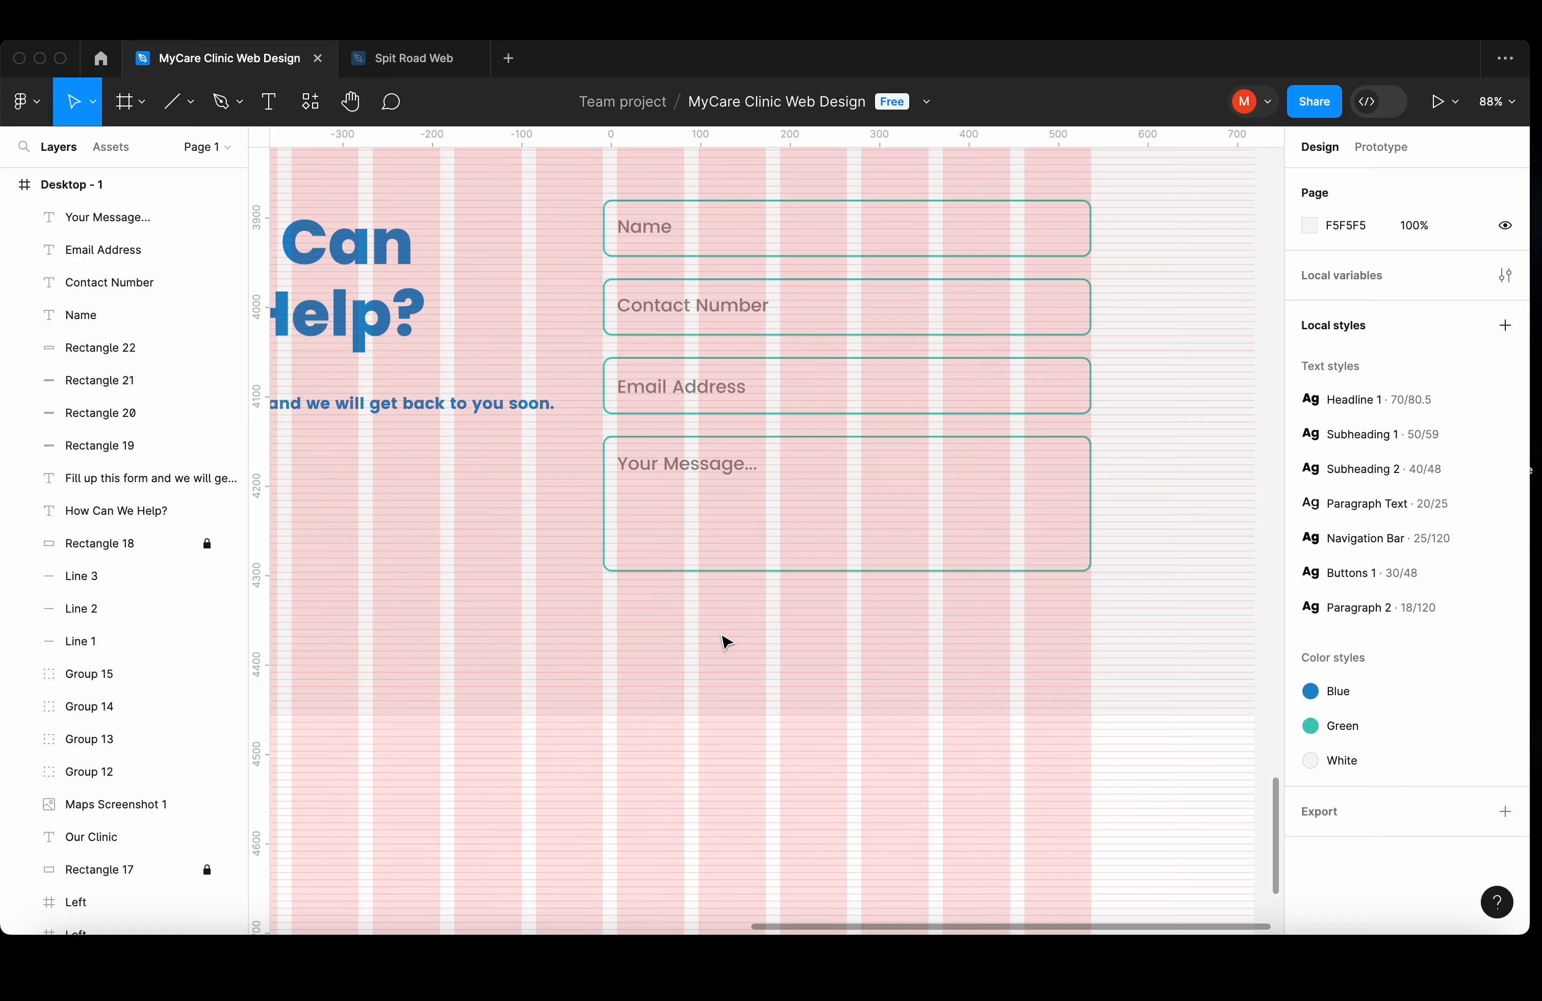
drag(615, 633, 859, 683)
drag(693, 667, 681, 649)
scroll(781, 648, up, 5)
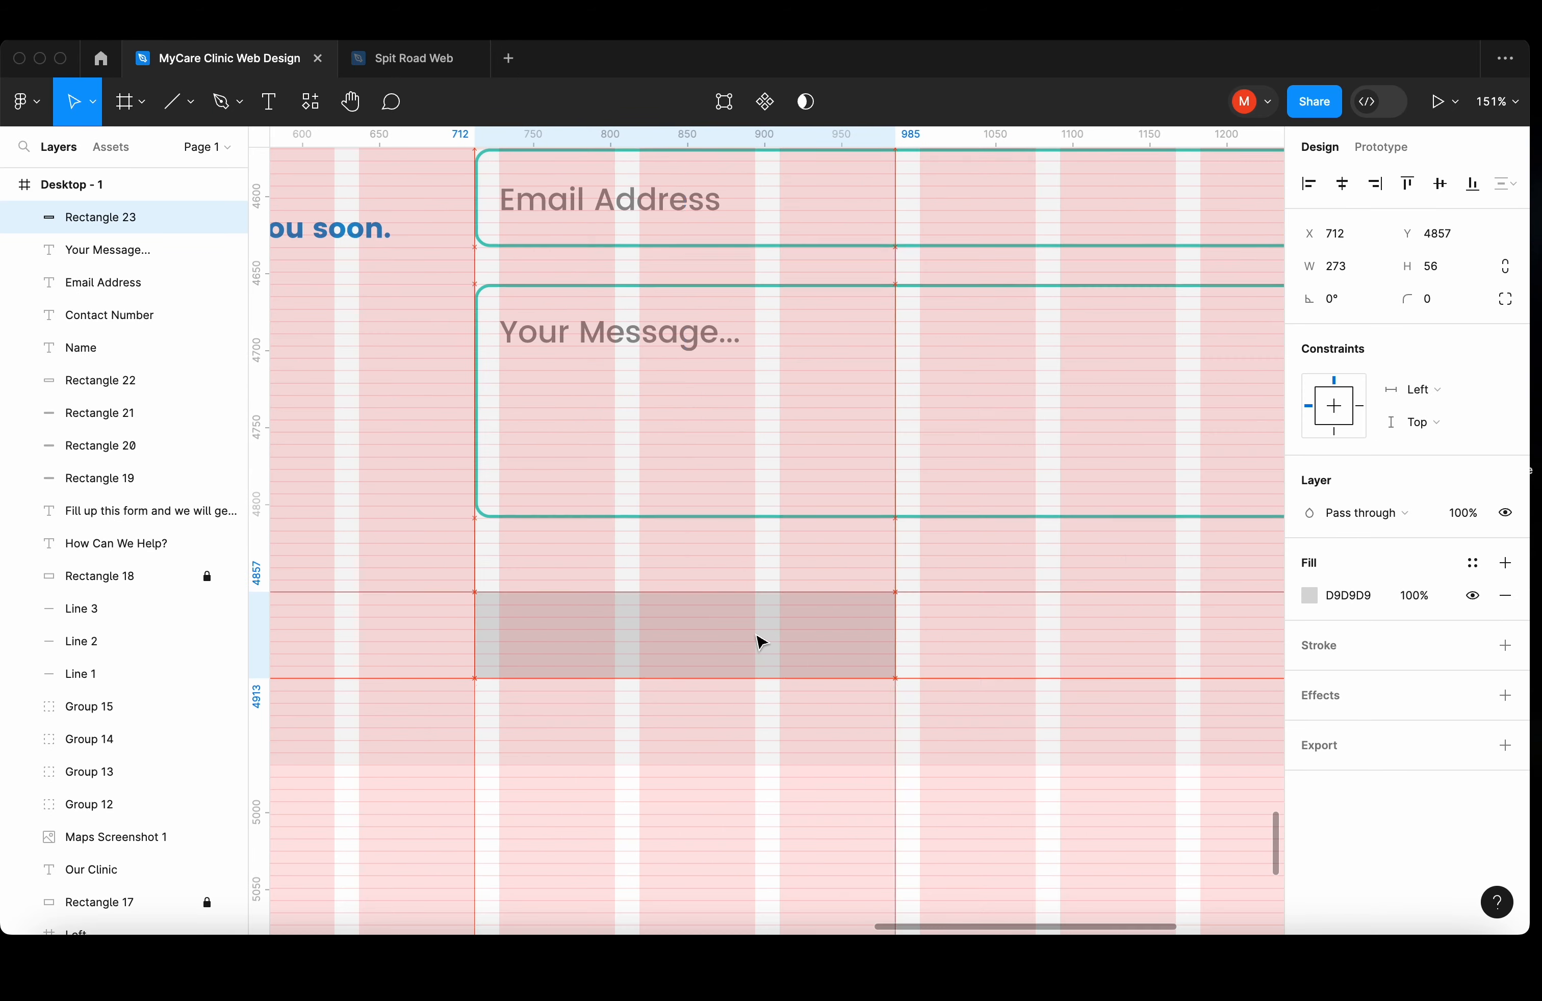
- Narrow the new button rectangle to 248 wide, with corner radius 30 and the Green color style as fill
drag(895, 640, 856, 640)
scroll(910, 640, down, 4)
click(1473, 561)
click(1089, 449)
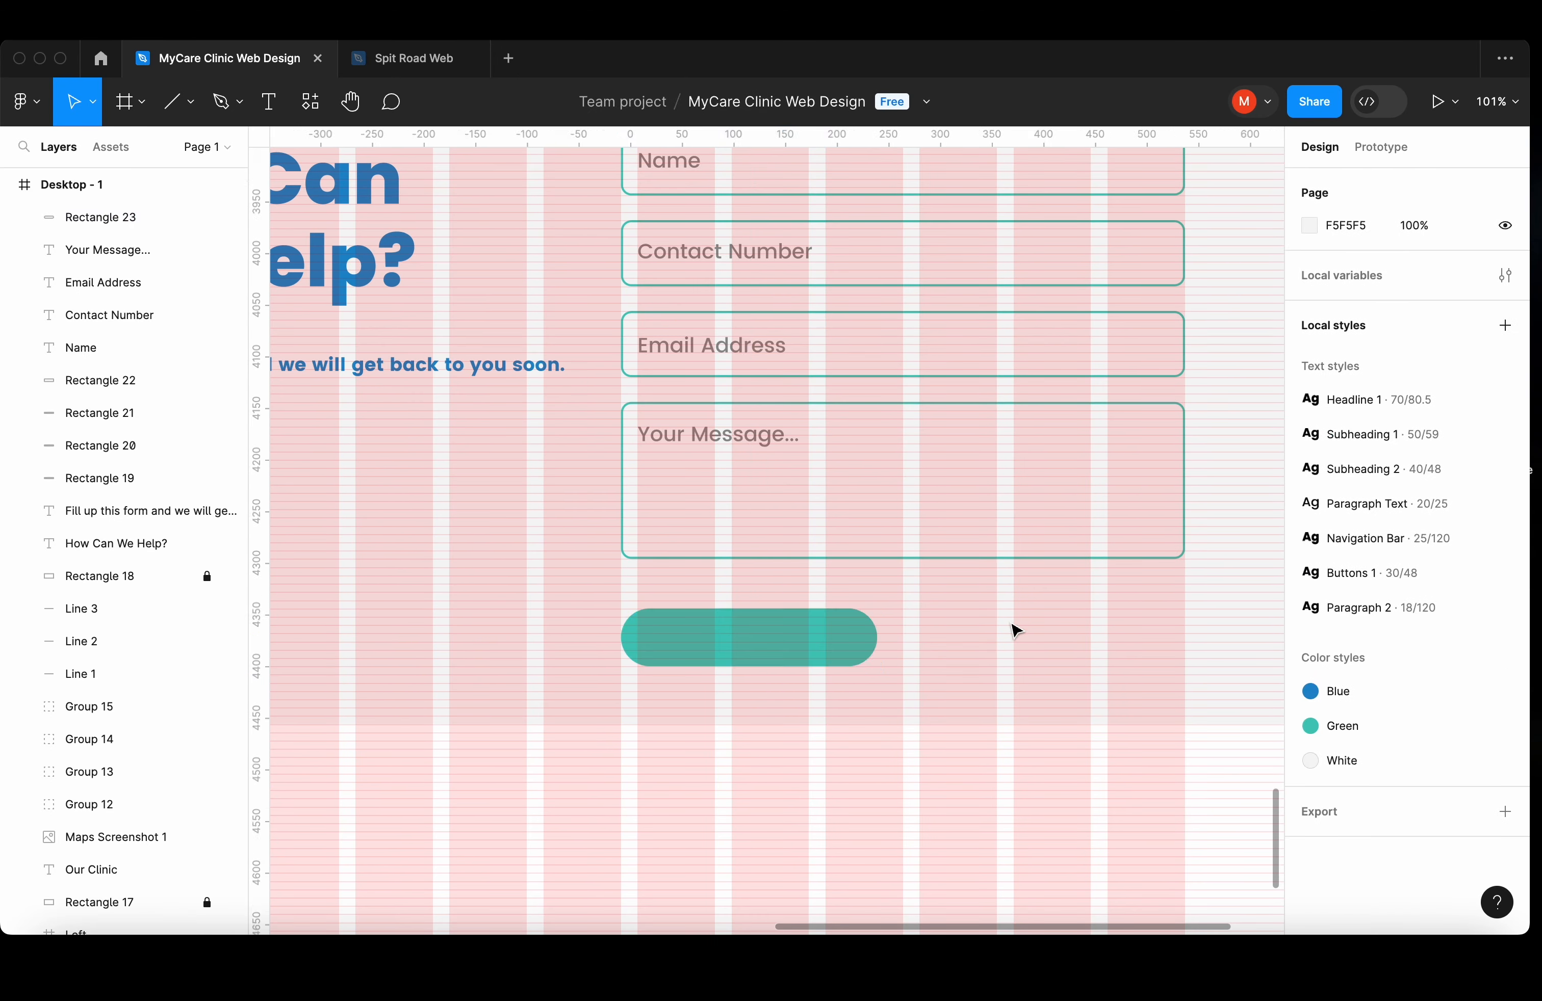
- Hide the layout grids to inspect the green button in the contact section, and show them again
click(813, 634)
key(ctrl+g)
scroll(845, 650, down, 3)
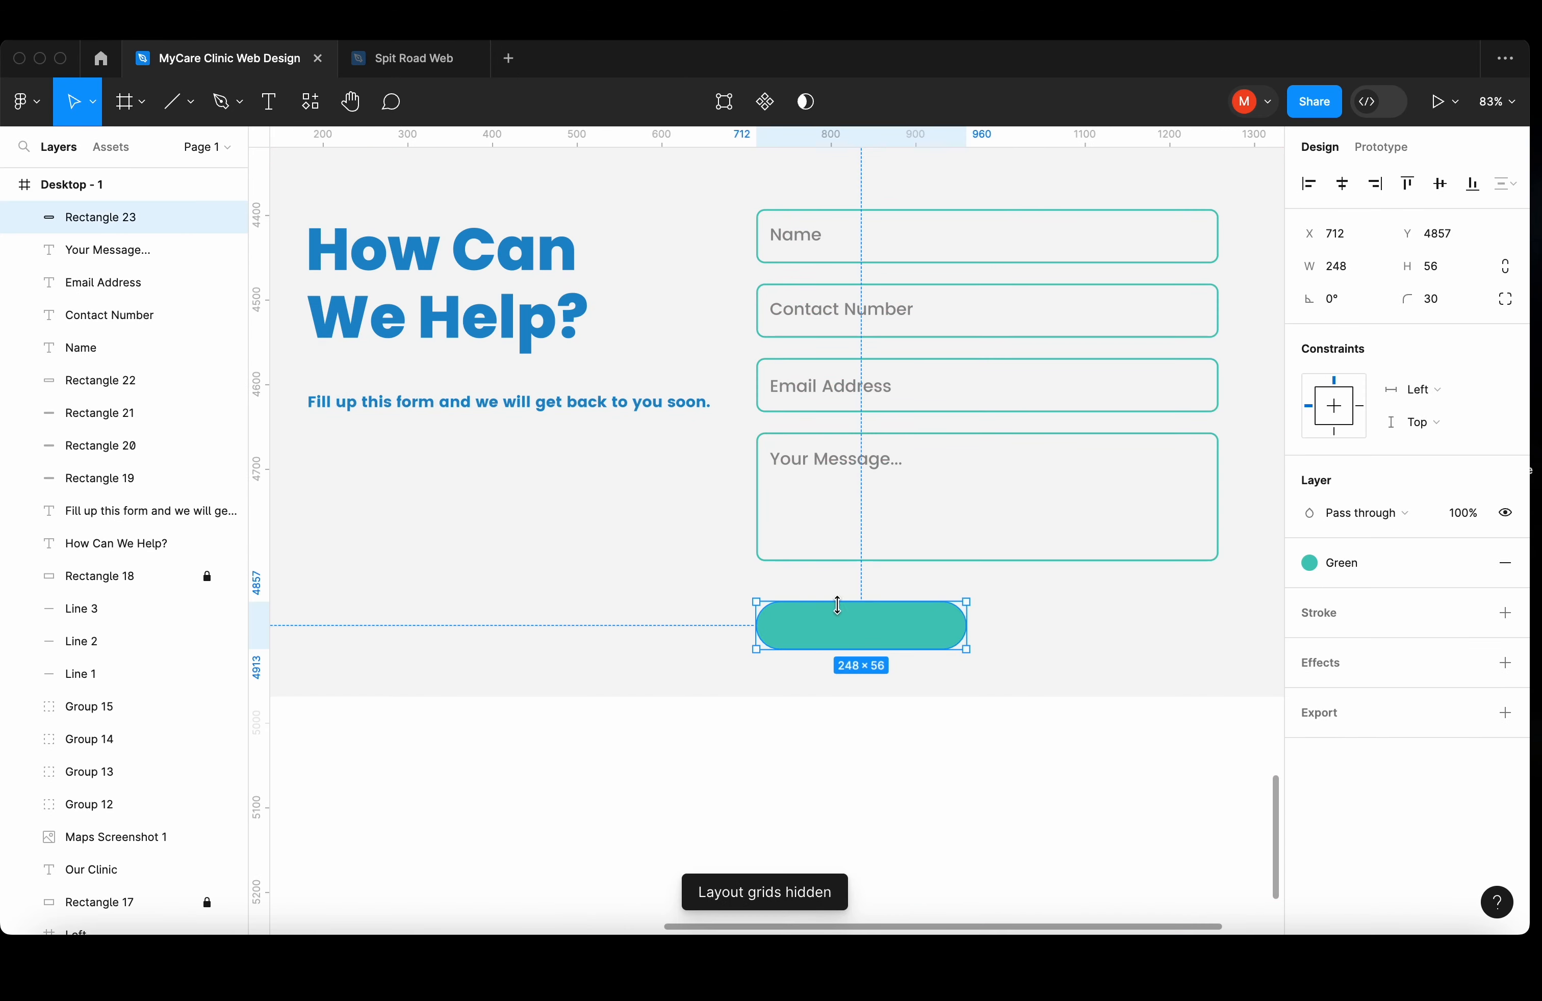
scroll(847, 675, up, 2)
scroll(877, 715, right, 2)
click(917, 768)
key(ctrl+g)
- Add a "Submit" text beside the green button and apply the Buttons 1 text style
key(t)
click(522, 655)
text(Submit)
click(1353, 563)
click(1105, 567)
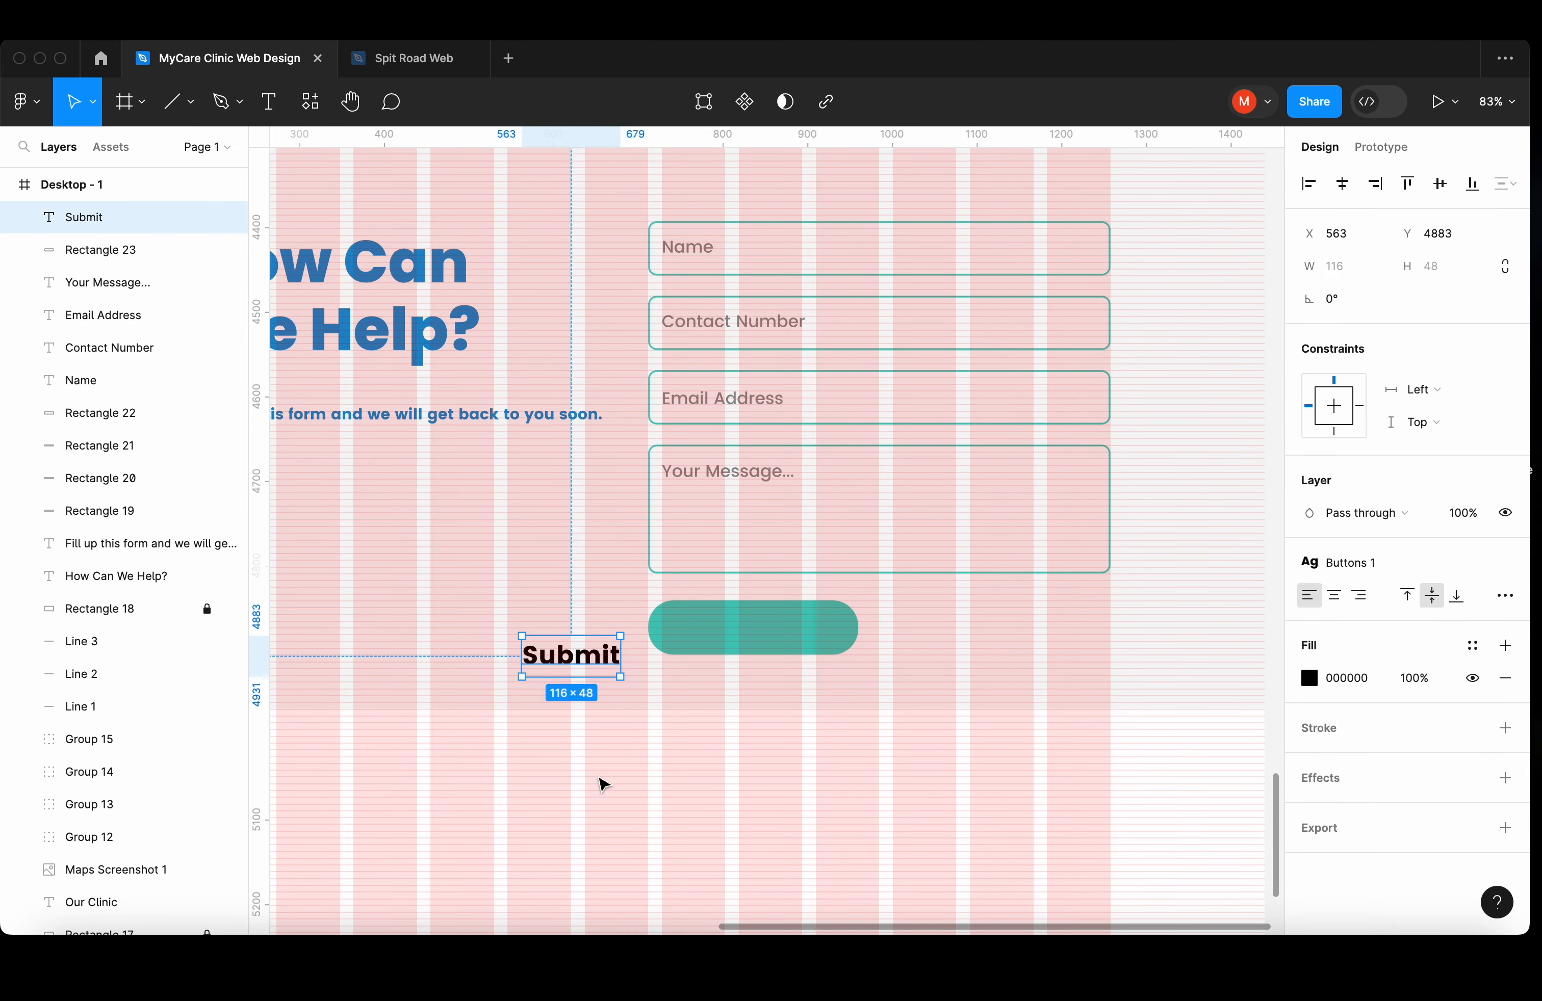
- Center the Submit text on the green button, fill it with the White color style and hide the layout grids
drag(573, 654, 749, 628)
click(1473, 645)
click(1092, 539)
key(Escape)
key(ctrl+g)
scroll(563, 579, down, 5)
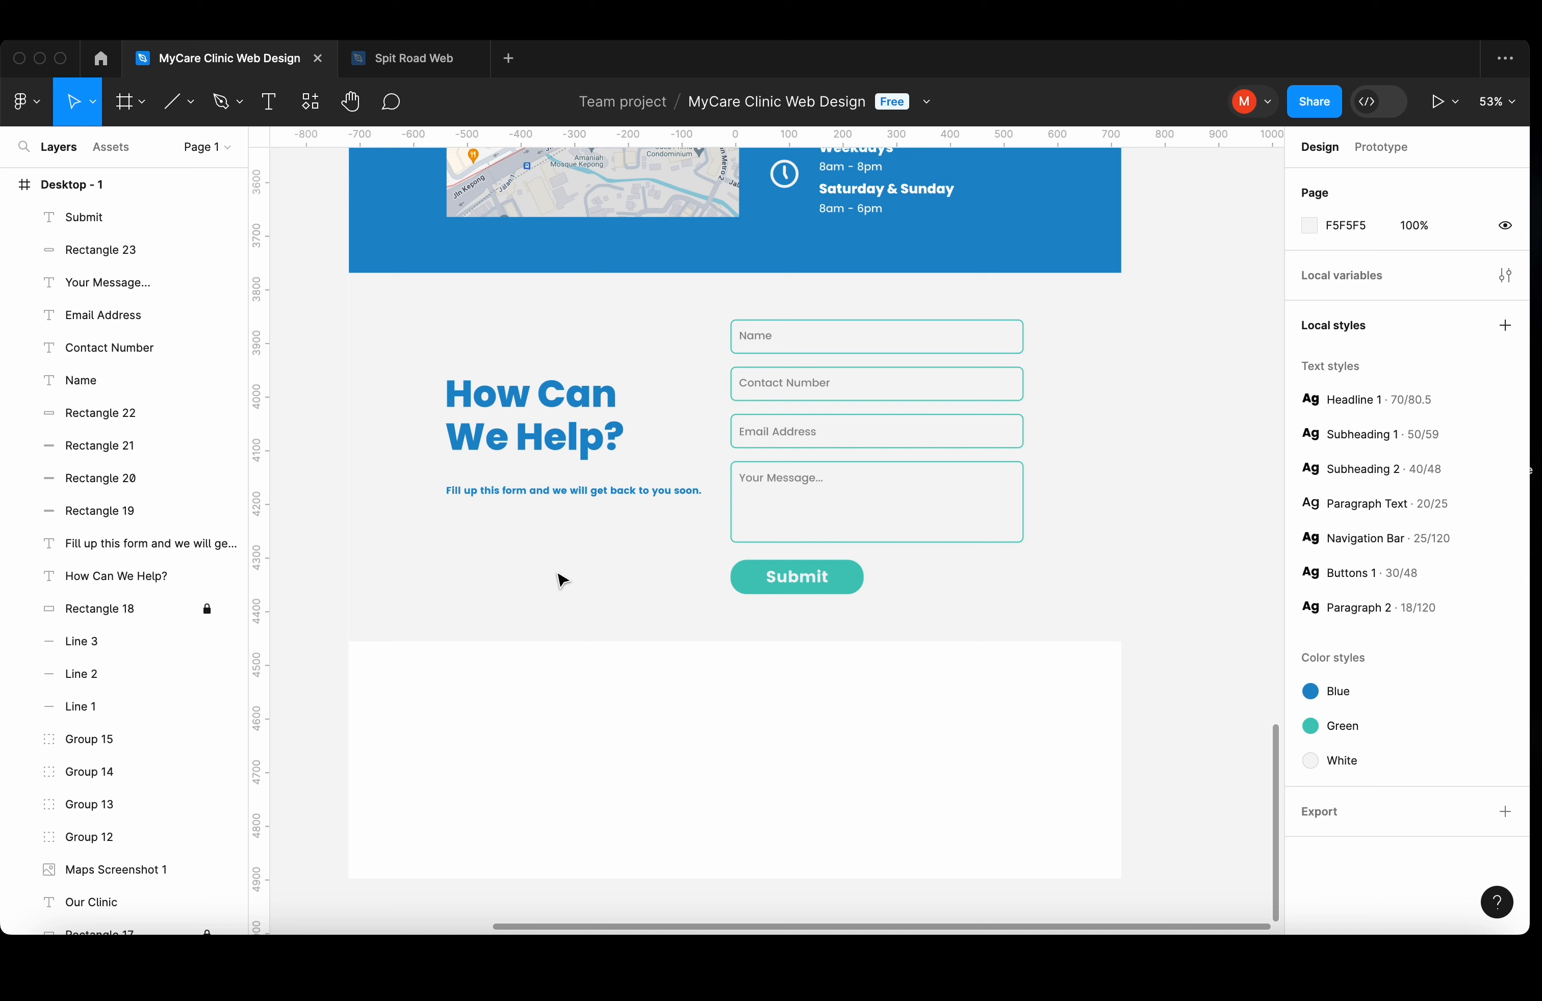
- Show the layout grids and draw a full-width footer rectangle, 1439 × 56, directly below the contact section
scroll(650, 637, down, 1)
key(ctrl+g)
drag(380, 606, 1145, 644)
scroll(633, 624, up, 3)
scroll(949, 654, down, 2)
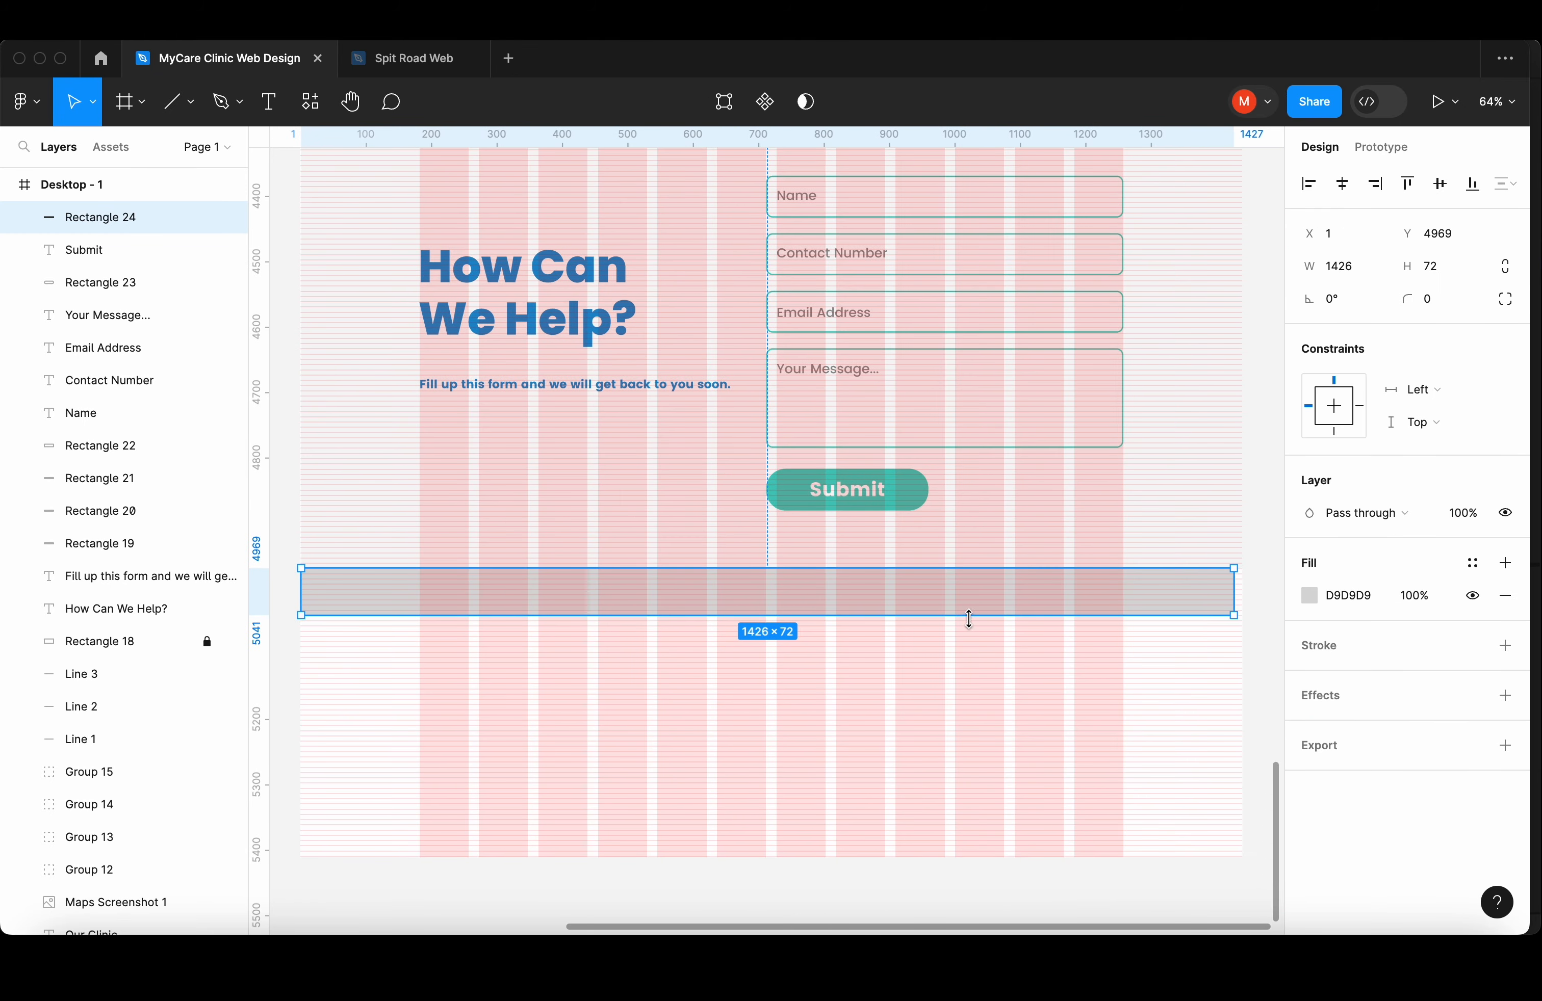
drag(968, 617, 969, 603)
- Fill the footer rectangle with the Blue color style
click(1309, 595)
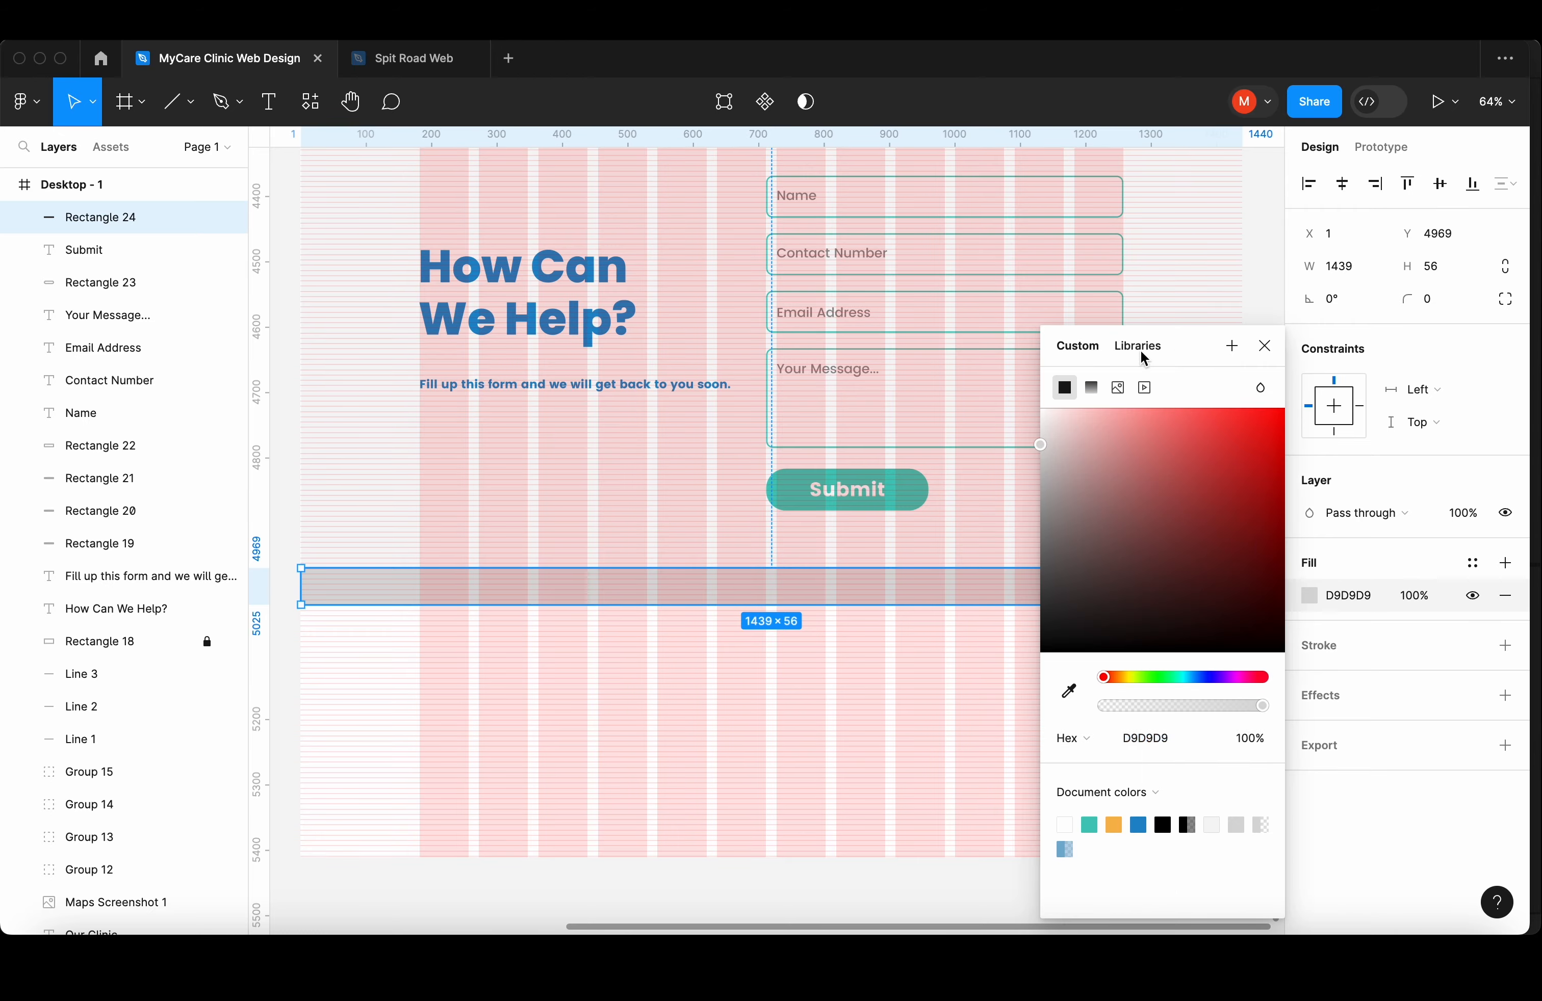
click(1142, 348)
click(1064, 451)
click(842, 723)
scroll(838, 714, down, 1)
- Shorten the Desktop - 1 frame so that it ends at the bottom edge of the blue footer bar
click(749, 813)
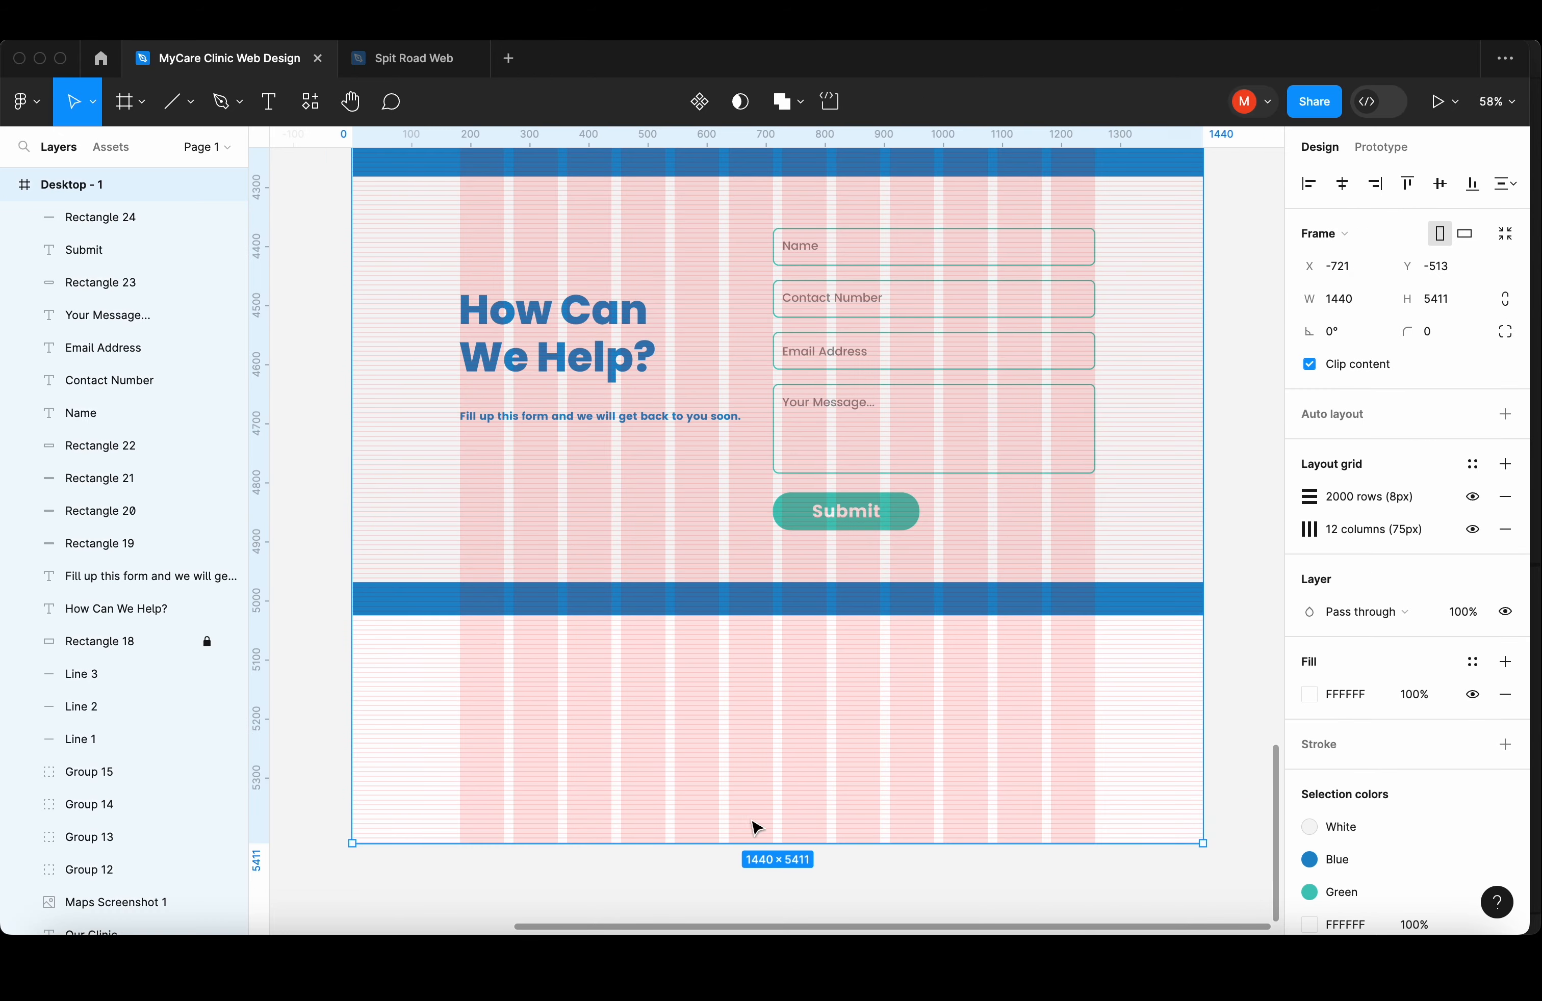
drag(707, 845, 603, 575)
click(662, 697)
scroll(771, 630, down, 1)
- Add the white footer text "MyCare Clinic 2023. All Rights Reserved." in the Paragraph Text style on the blue bar
scroll(771, 614, up, 5)
key(t)
click(613, 595)
text(My)
click(1374, 564)
click(1404, 784)
click(655, 614)
double_click(602, 574)
text(Care Cl)
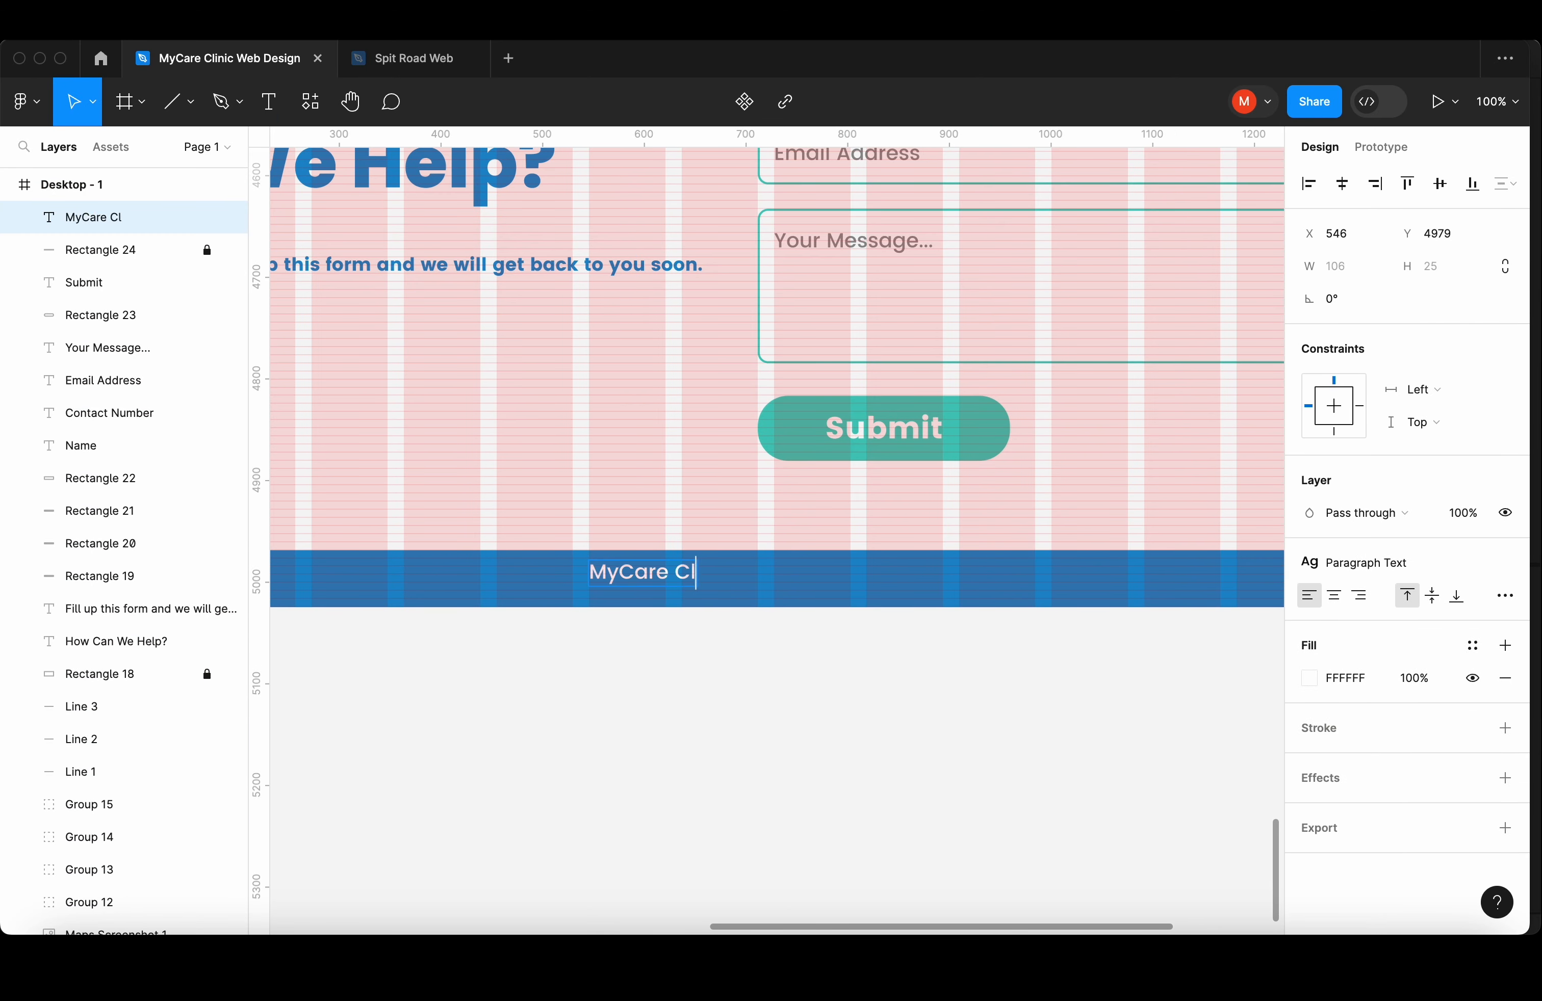
key(Escape)
- Nudge the footer copyright text down to the middle of the blue bar and center it horizontally in the frame
key(Down)
key(Down)
key(Down)
key(Down)
key(Down)
scroll(771, 574, down, 2)
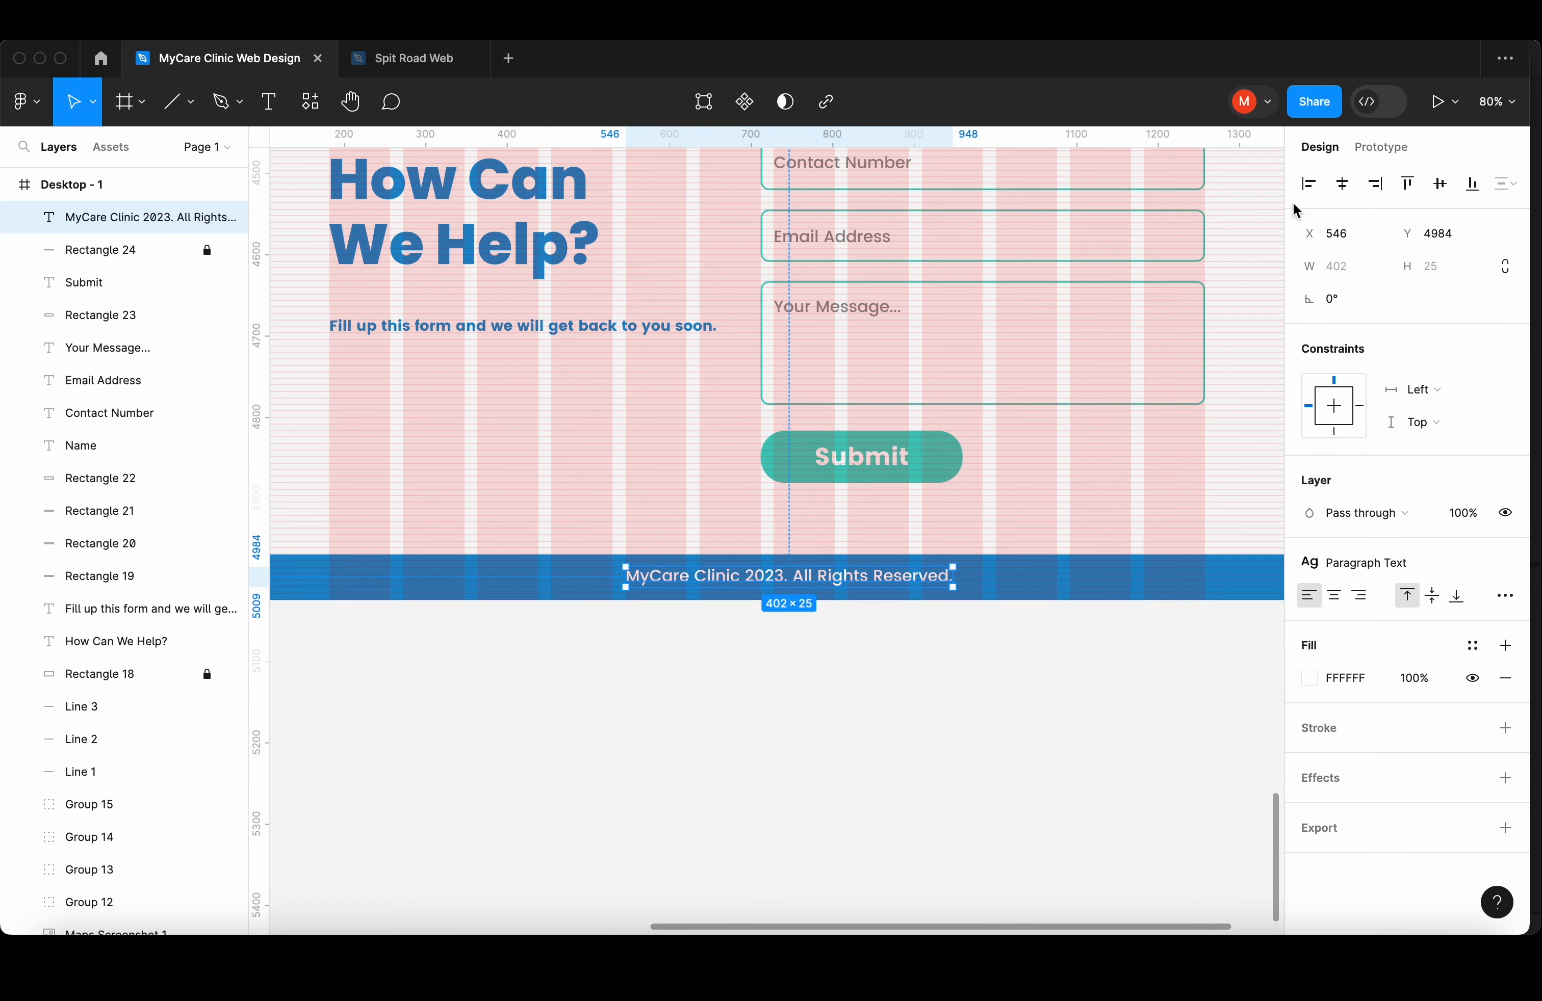
click(1342, 184)
scroll(726, 605, up, 5)
key(Down)
key(Down)
scroll(727, 605, down, 5)
click(798, 606)
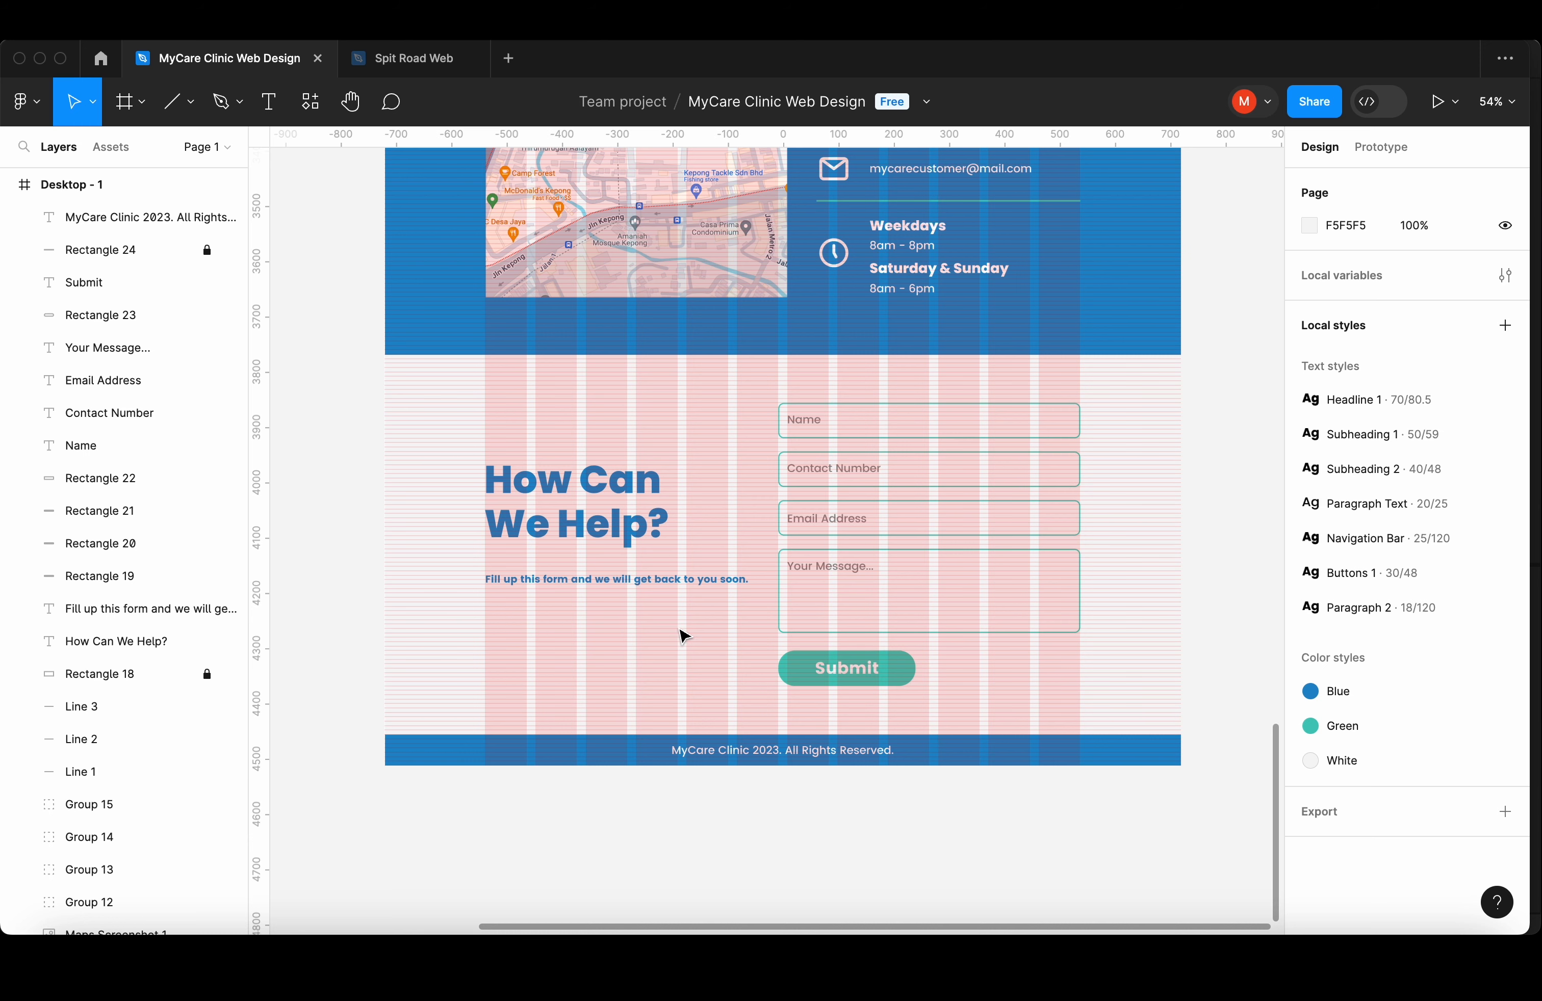
- Present the design and review the whole page from the hero section down to the footer and back up
click(1437, 101)
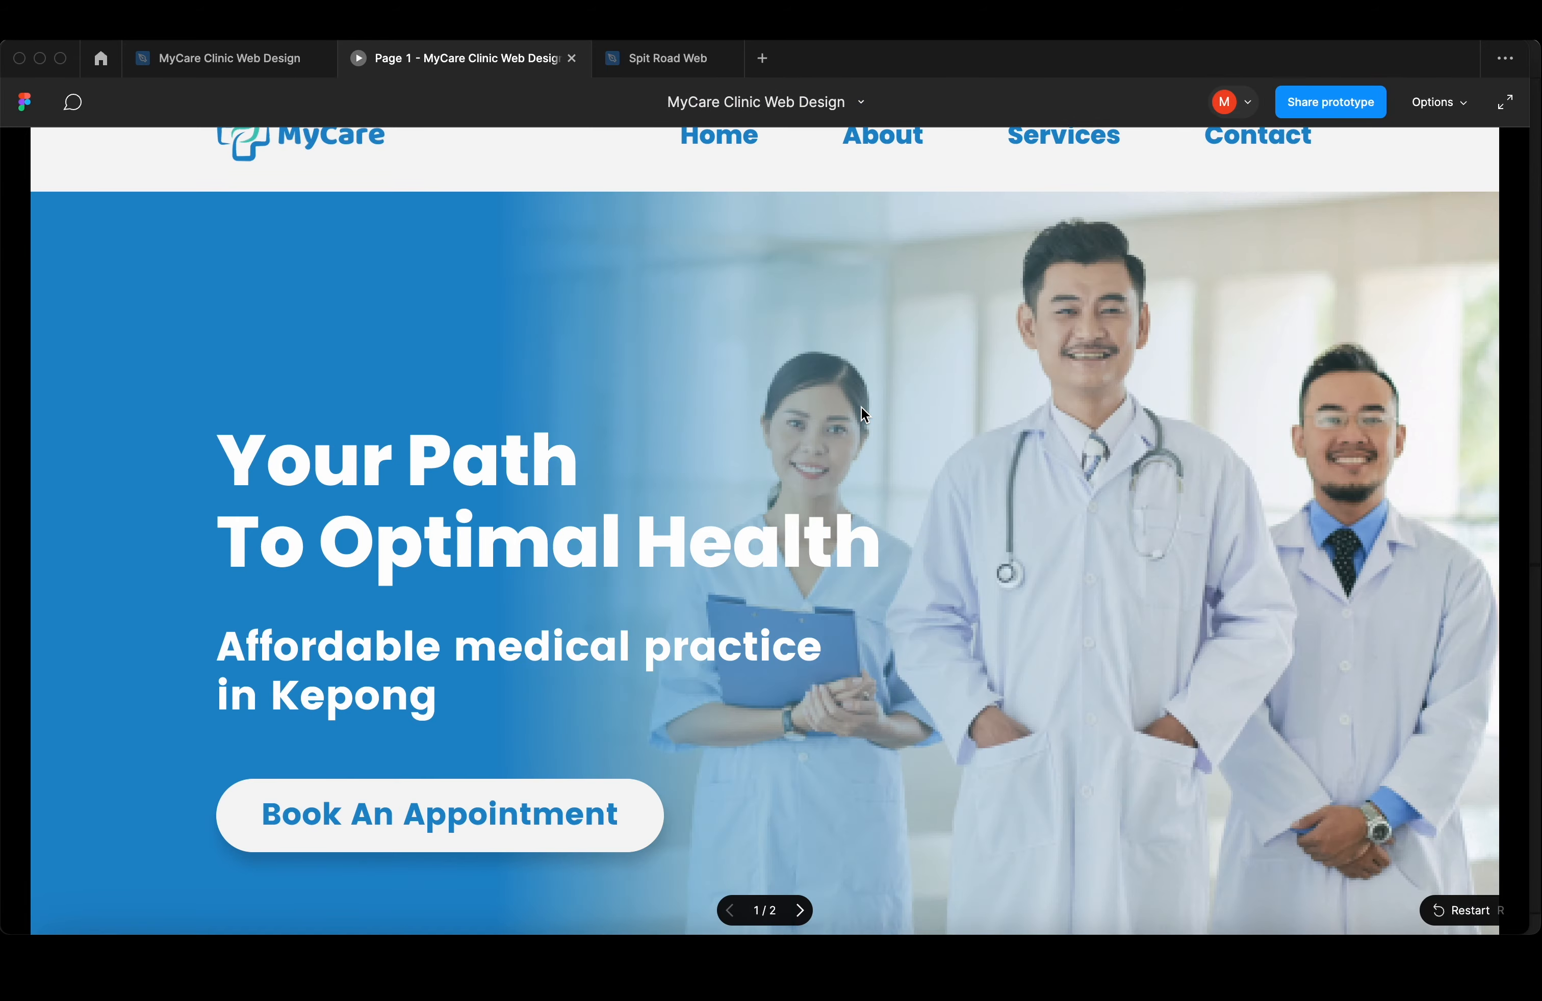
scroll(860, 407, down, 10)
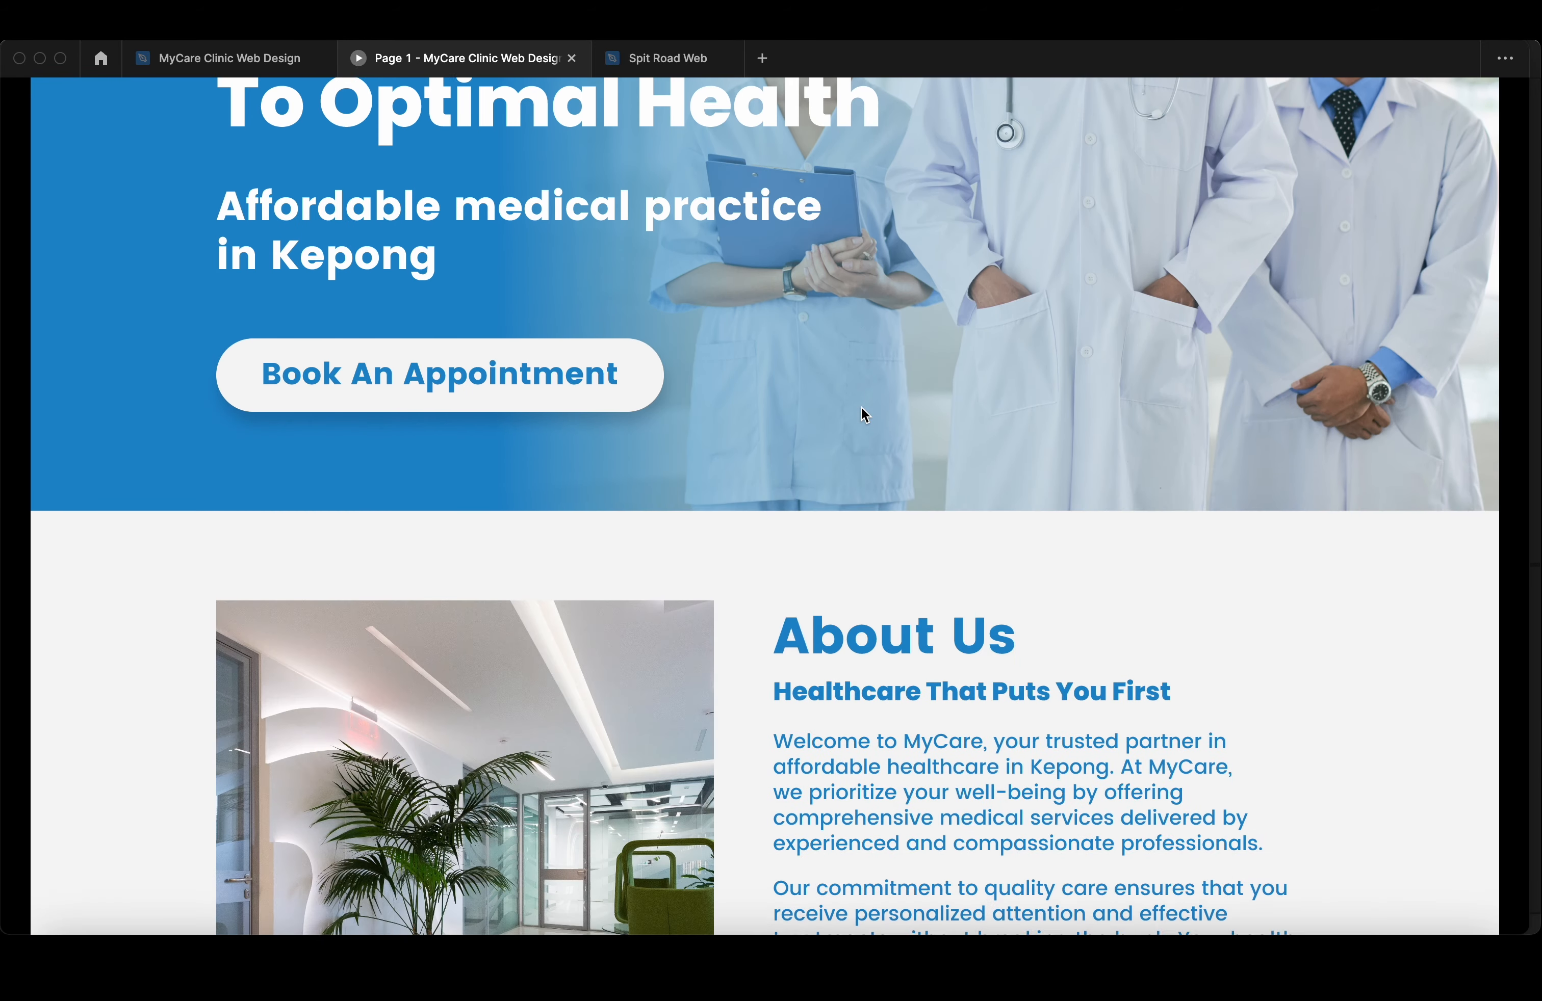
scroll(130, 425, down, 10)
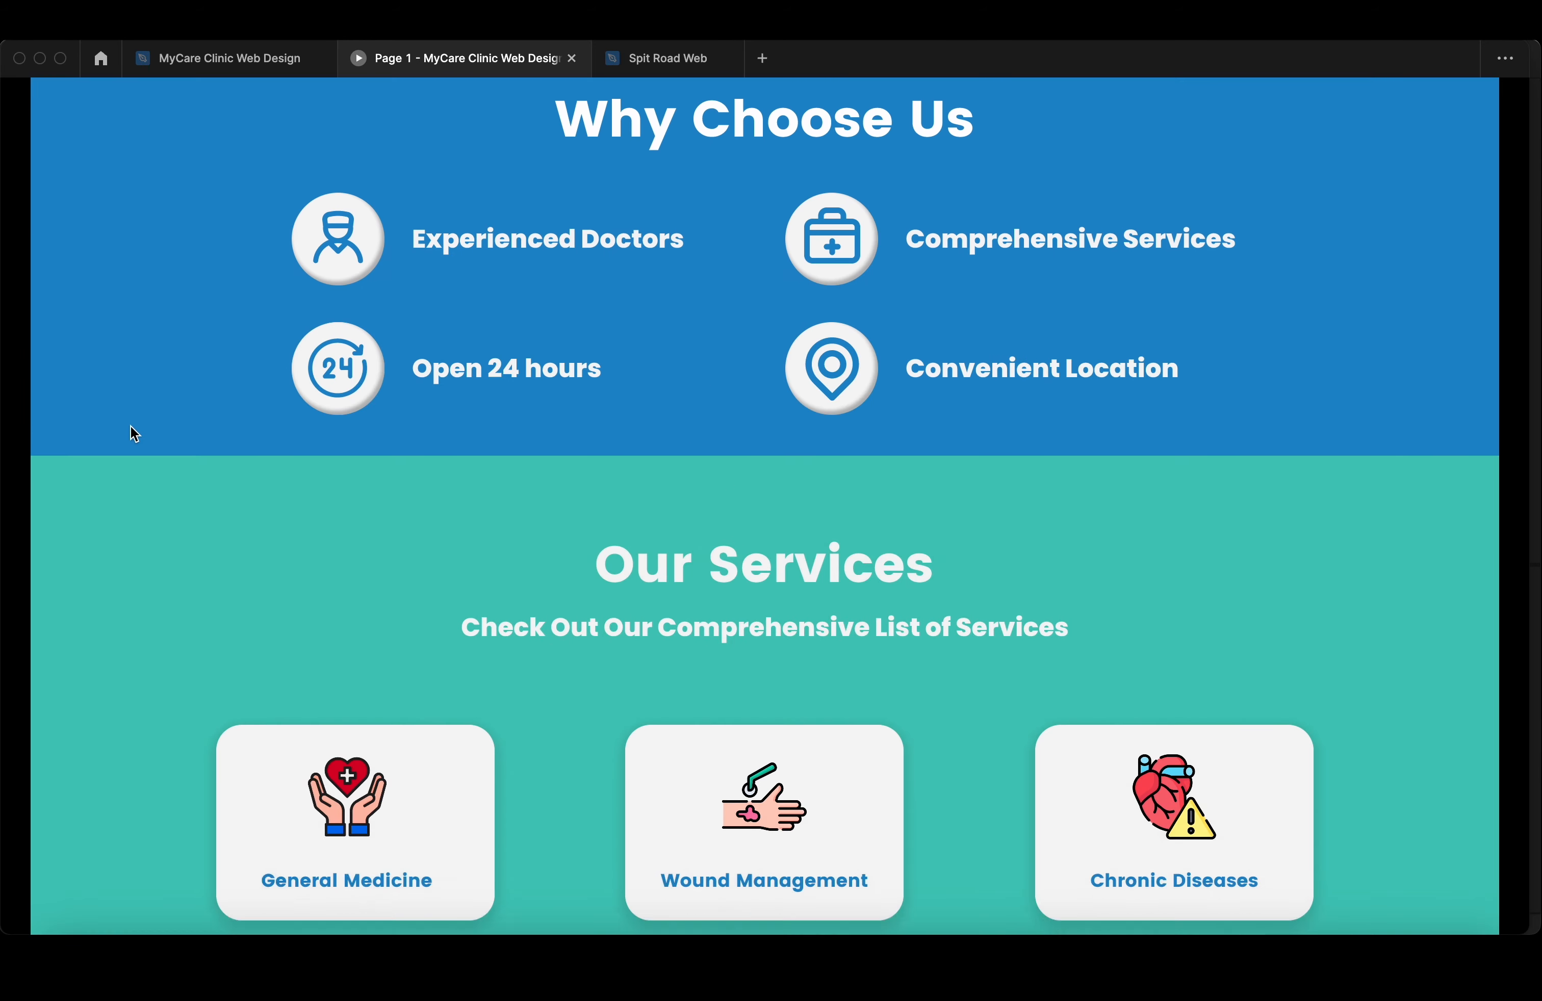
scroll(131, 425, down, 10)
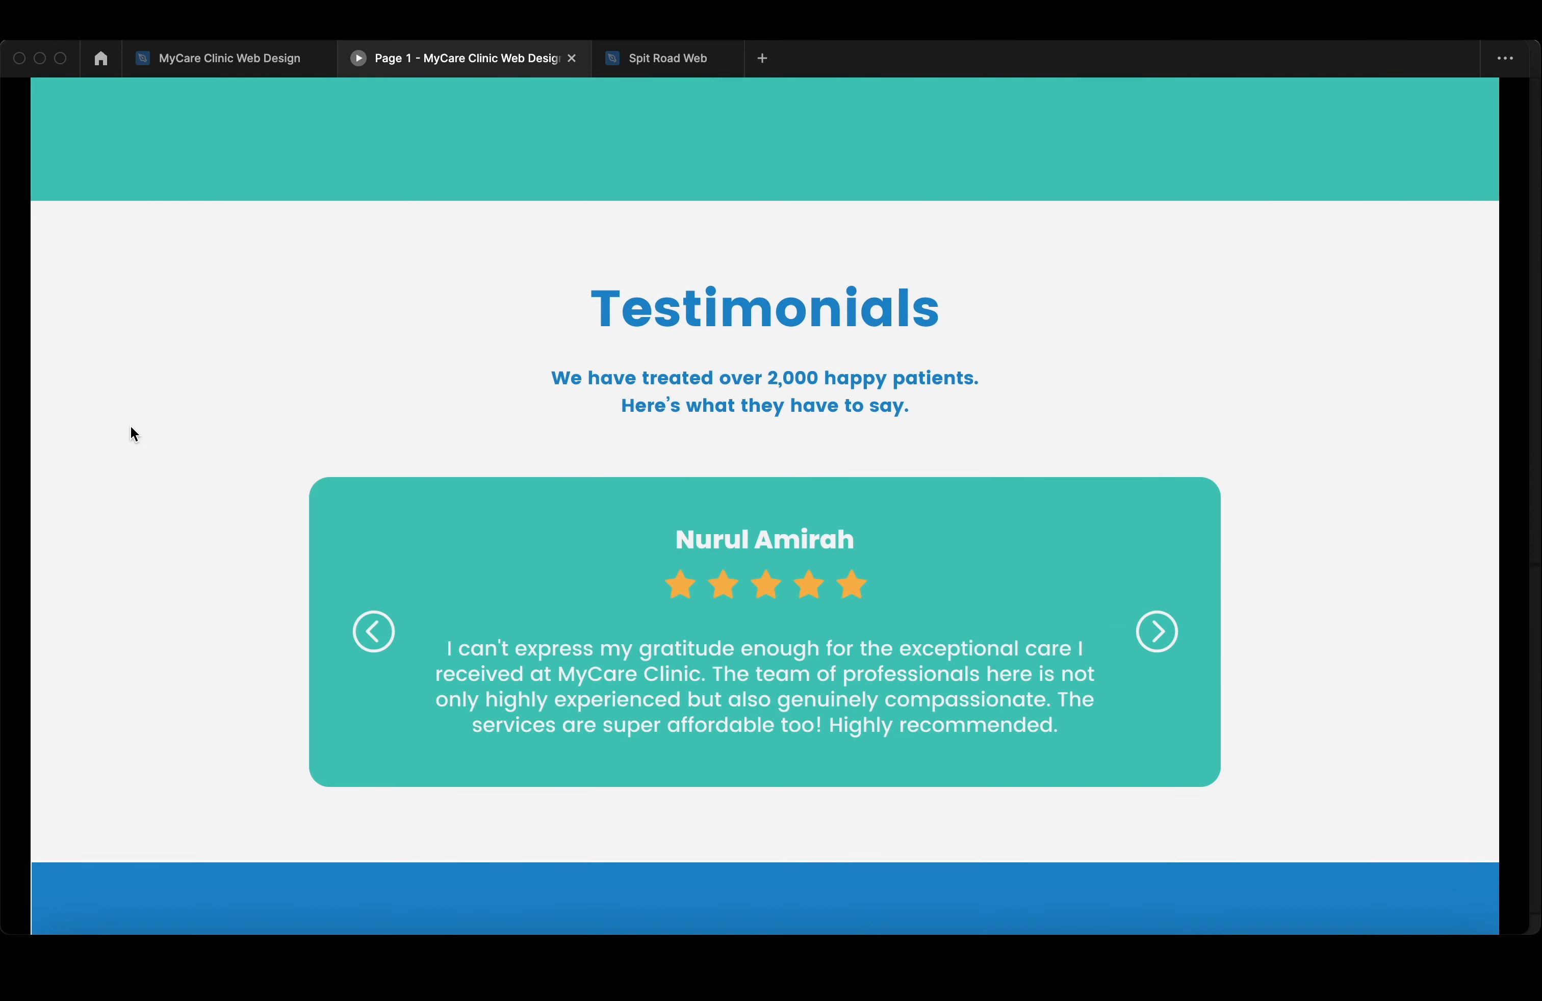
scroll(130, 425, down, 10)
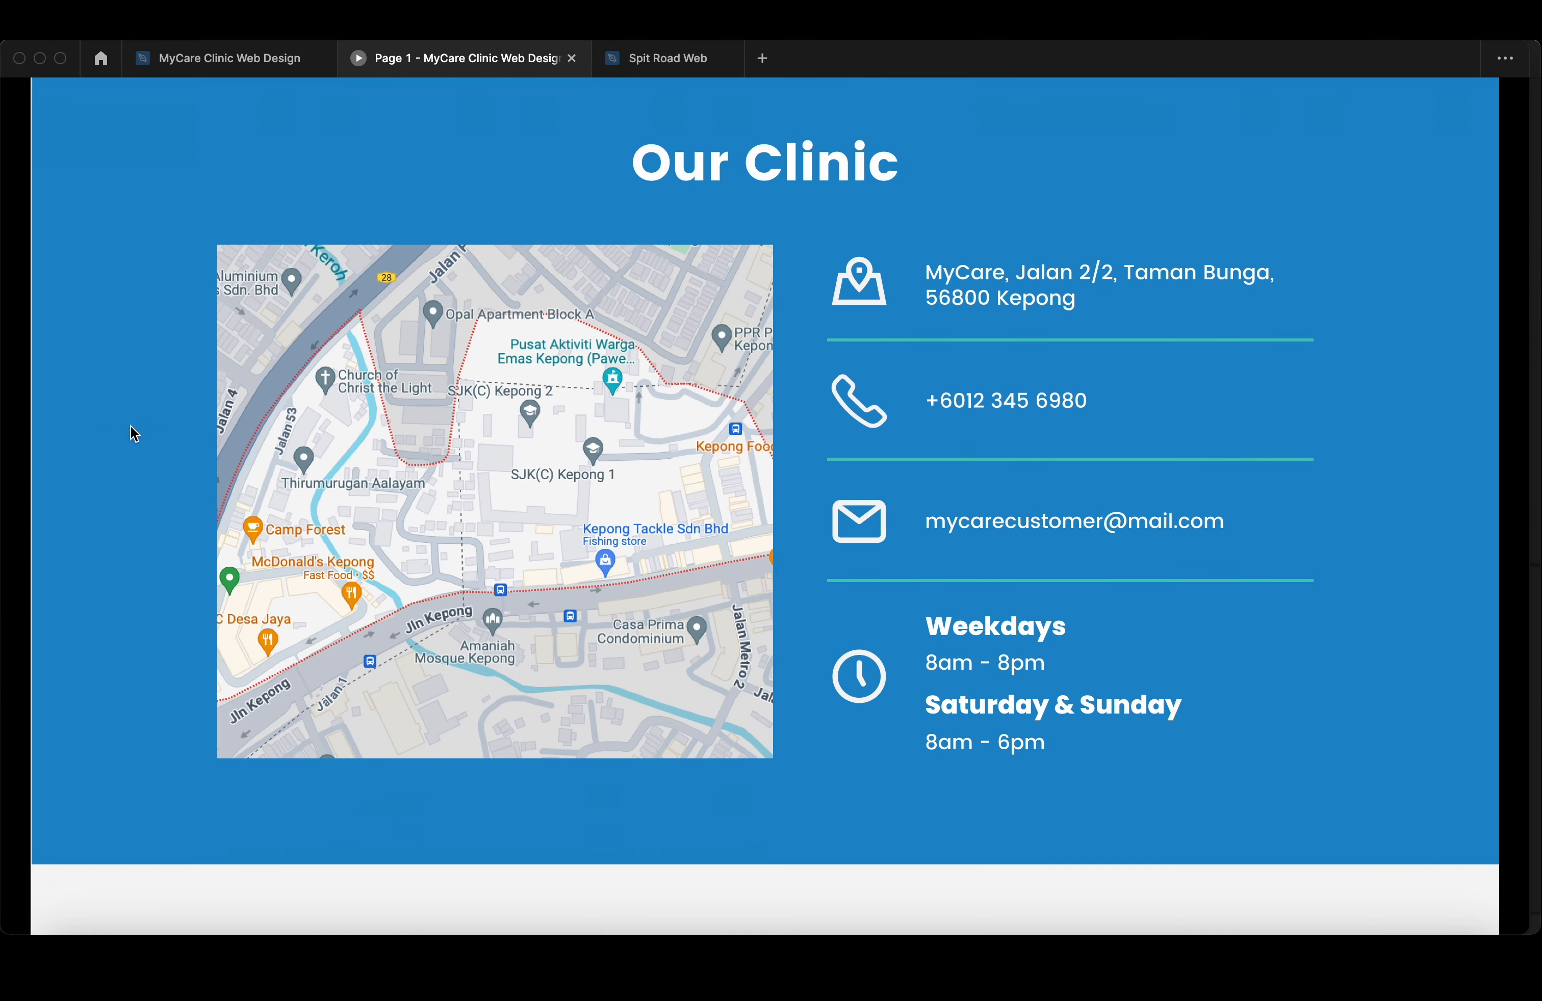
scroll(131, 427, down, 2)
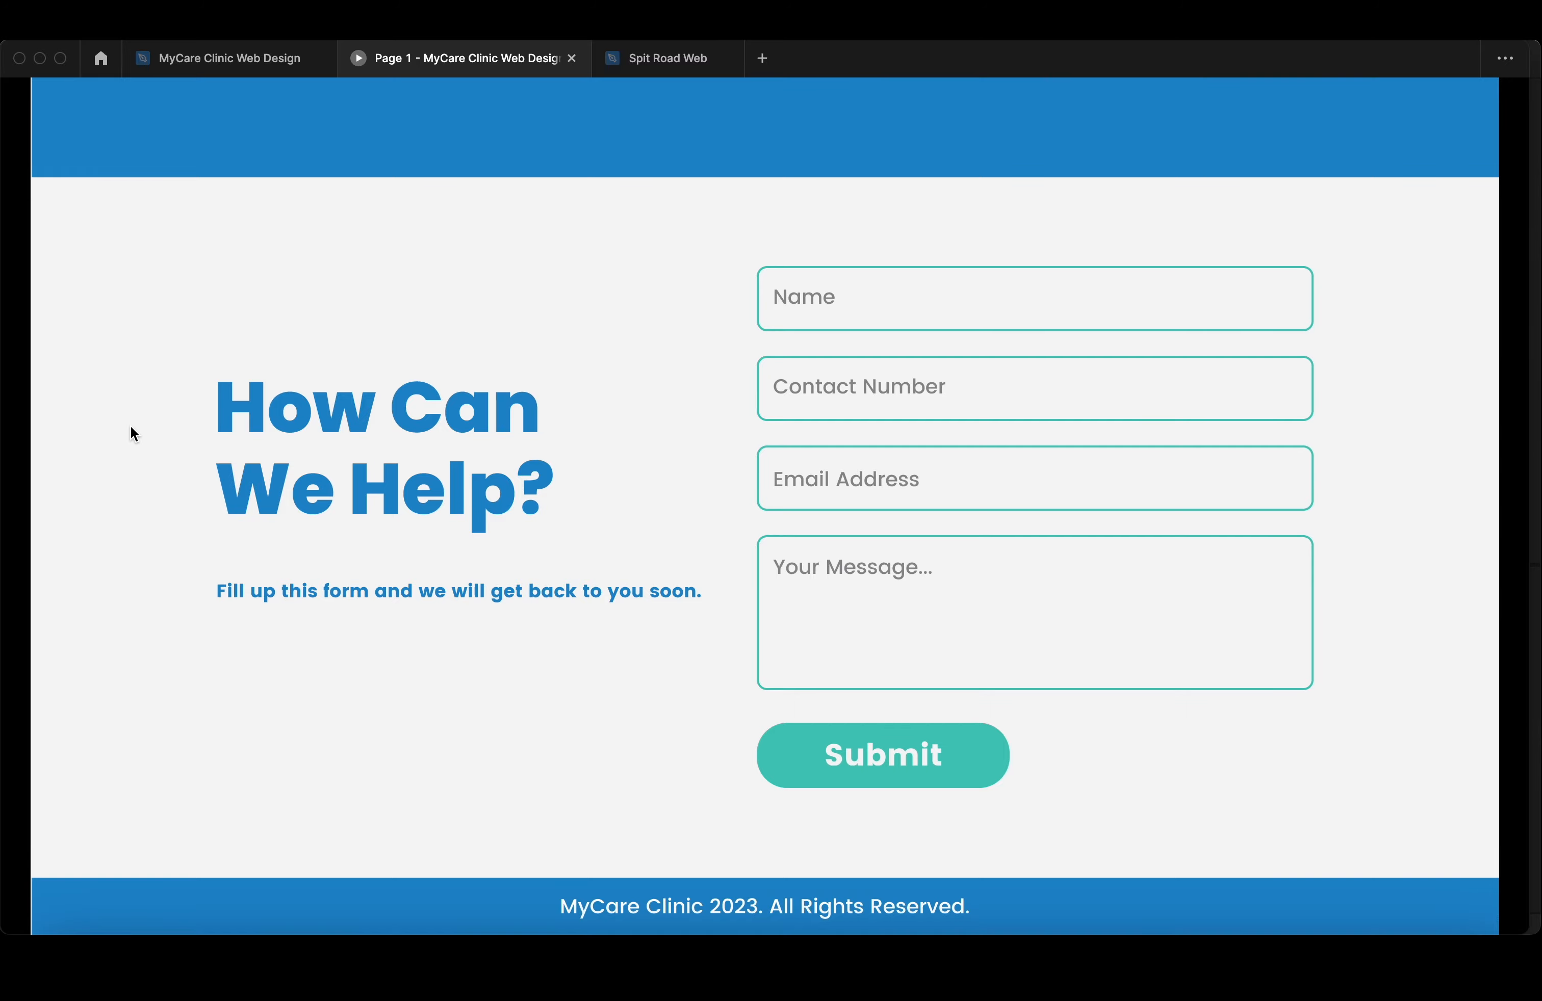
scroll(130, 427, up, 20)
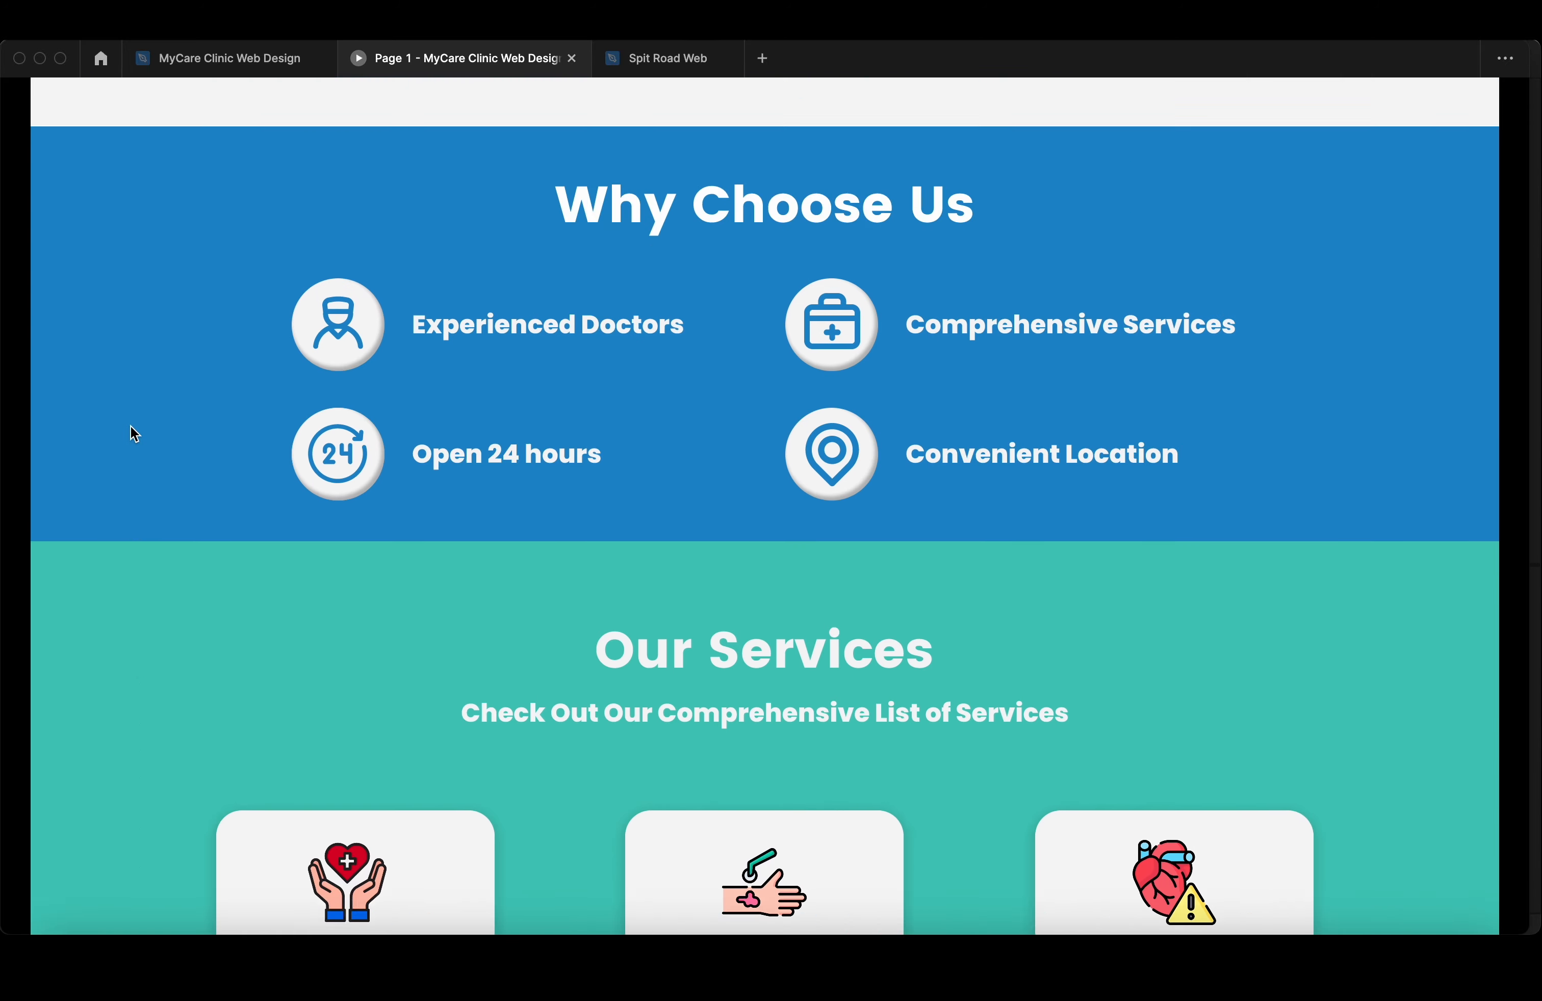
scroll(130, 425, up, 10)
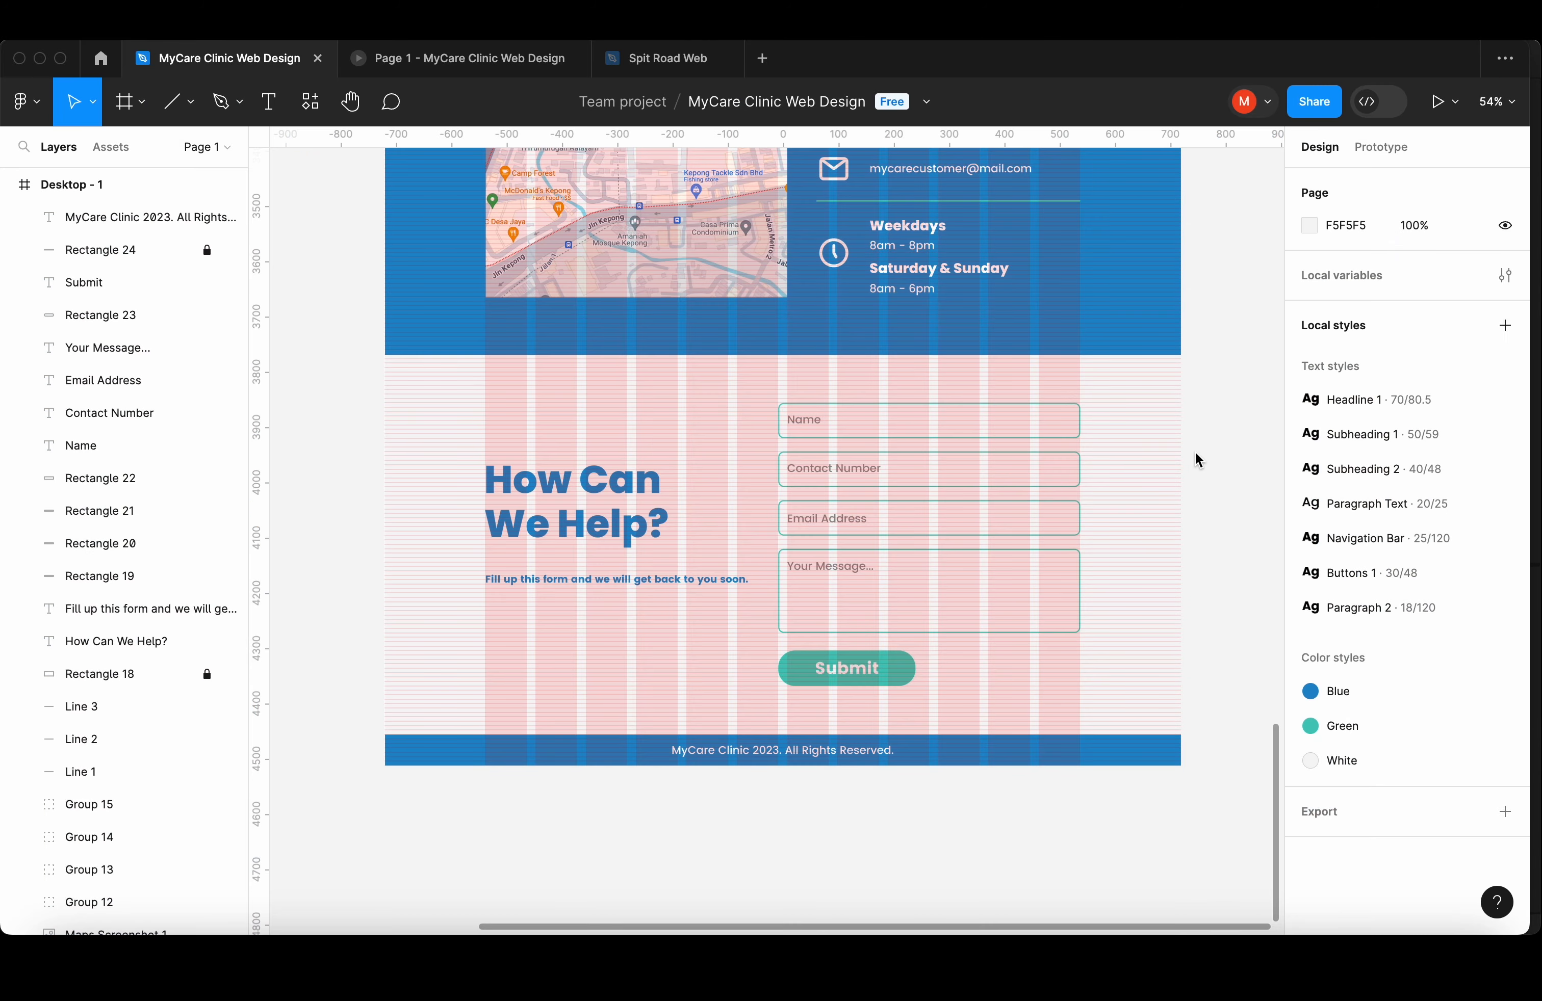
- Return to the design file, open its sharing settings and view the choices for who can access it
click(1310, 104)
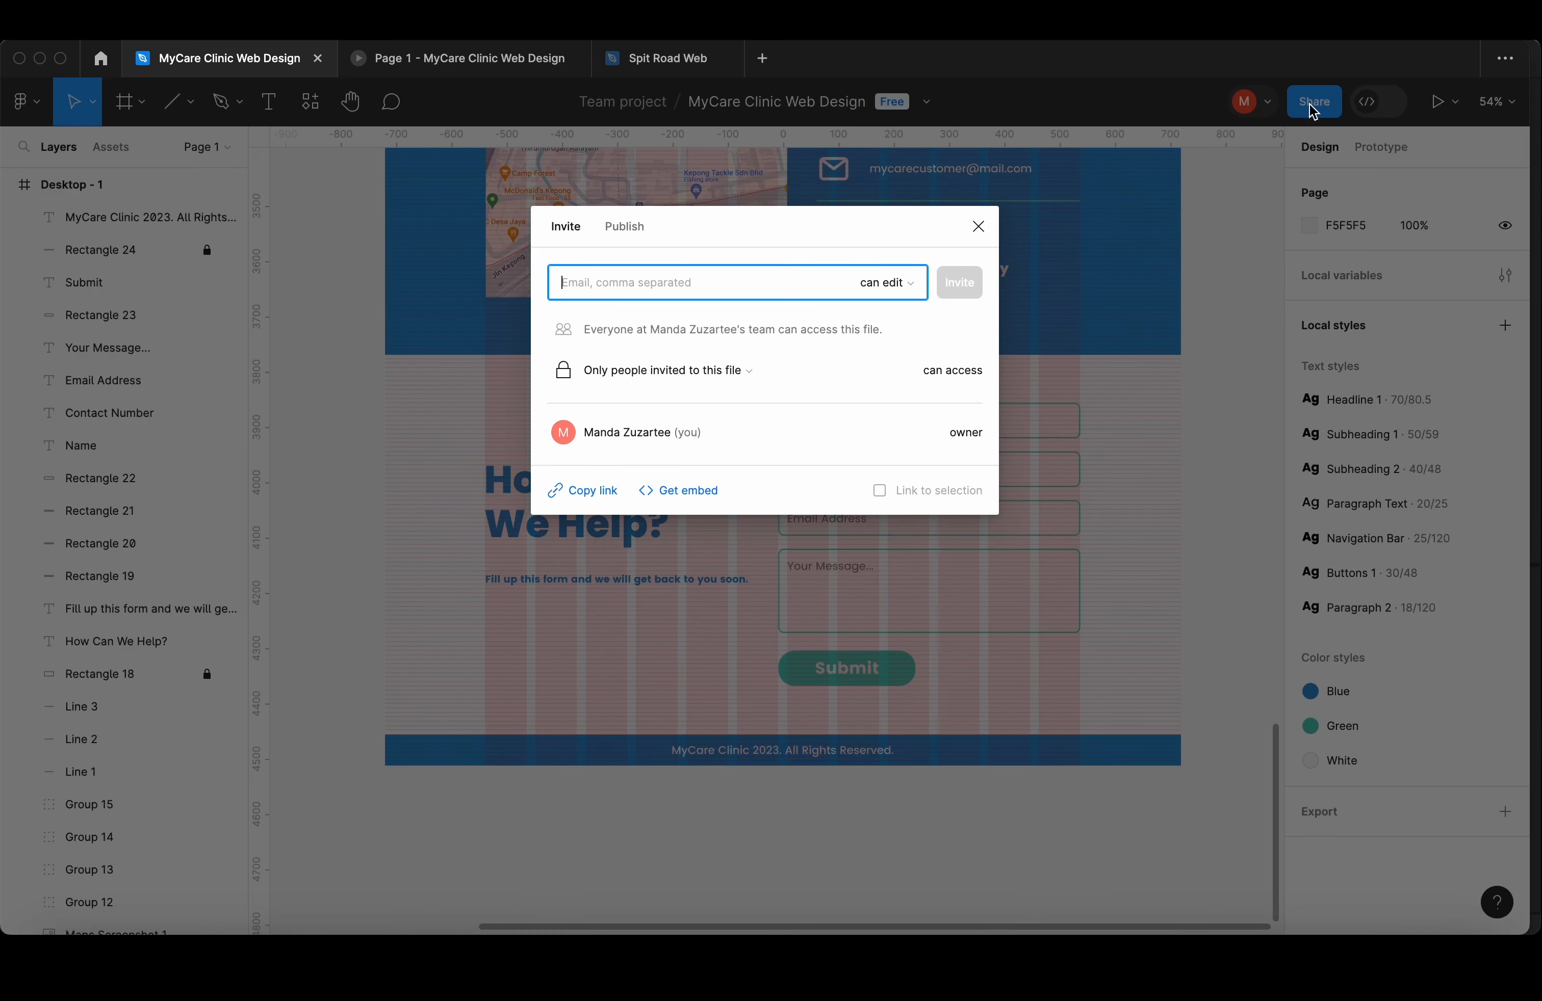
click(748, 370)
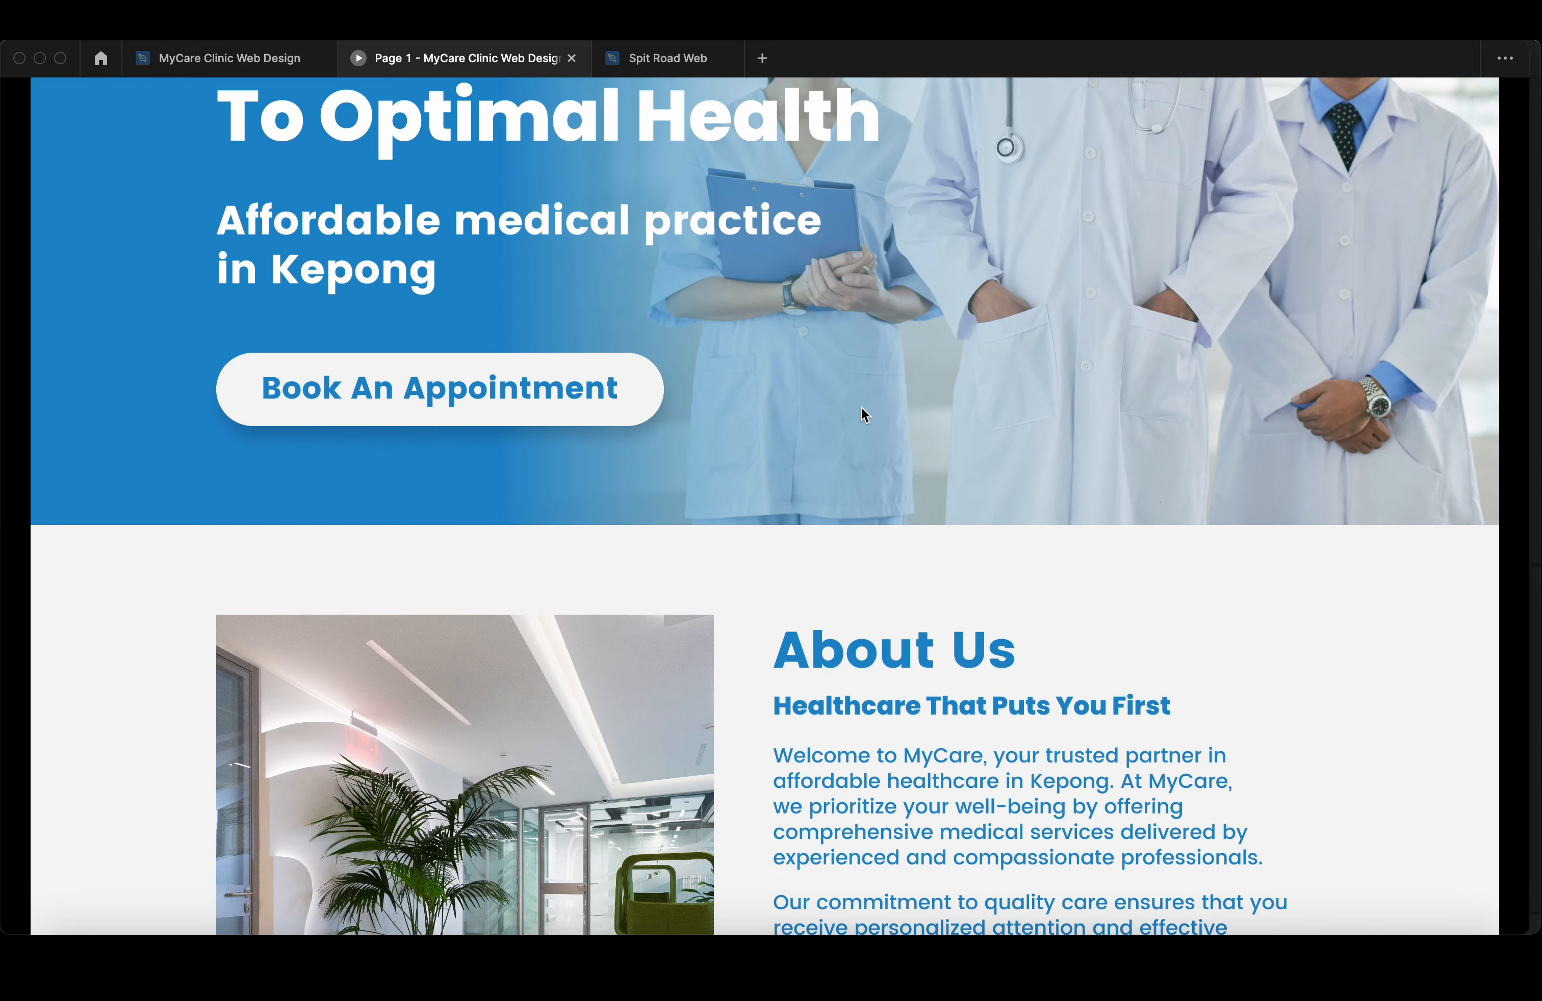
- Examine the presented page again, from the About Us section to the footer and back up to Our Services
scroll(860, 406, down, 15)
scroll(130, 425, down, 15)
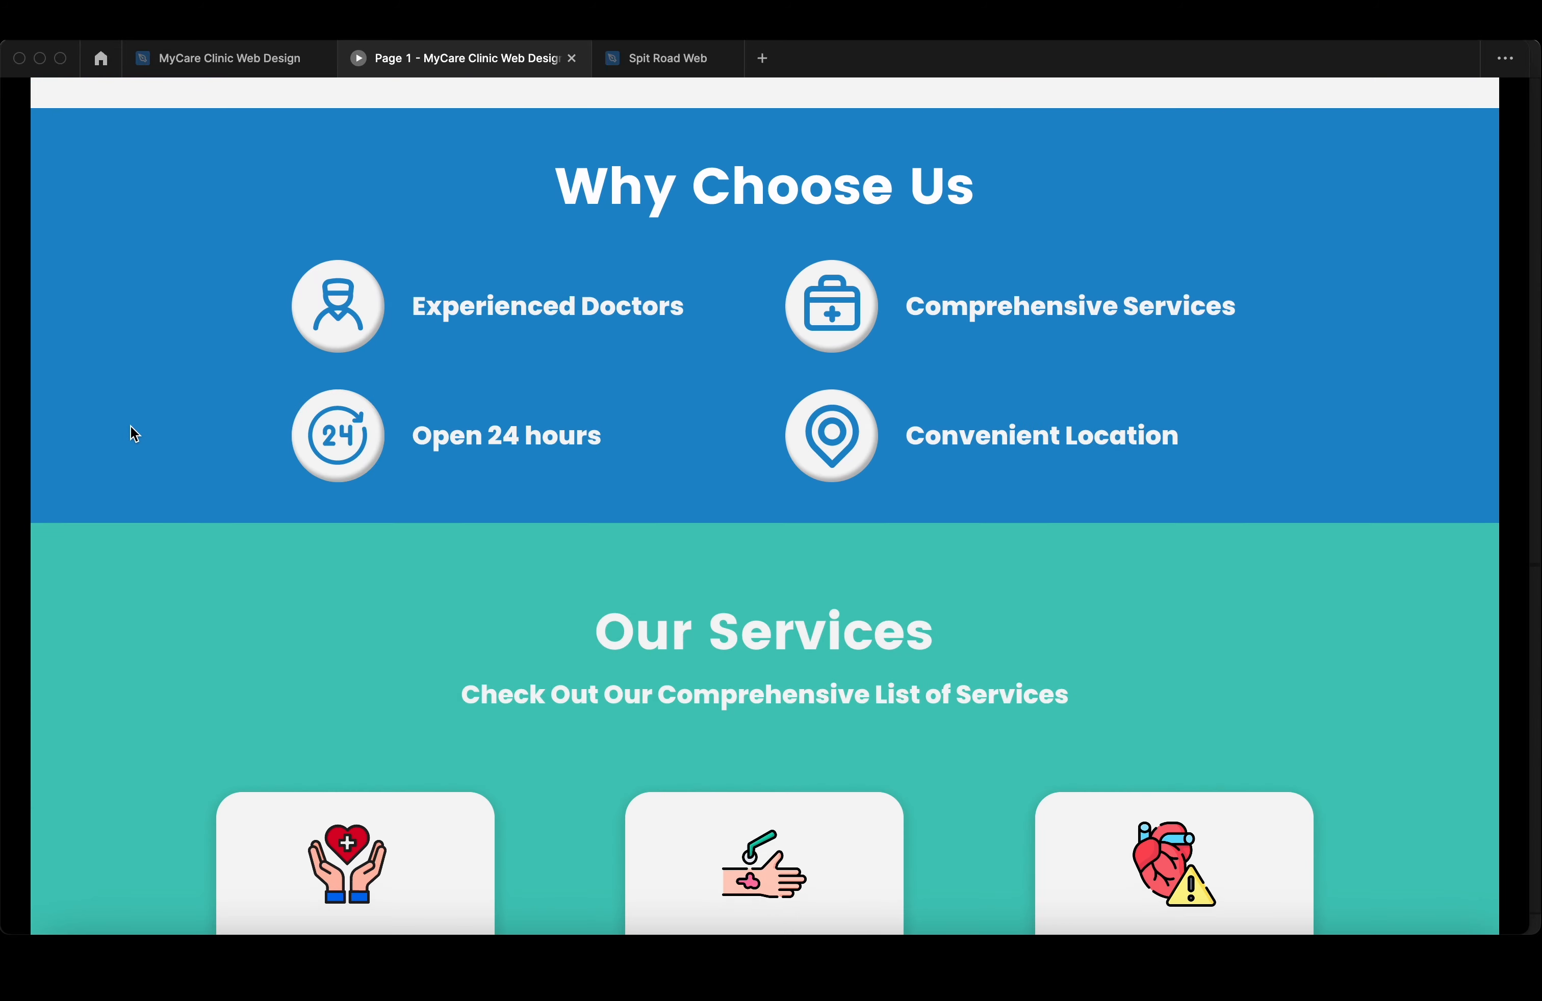
scroll(135, 434, down, 15)
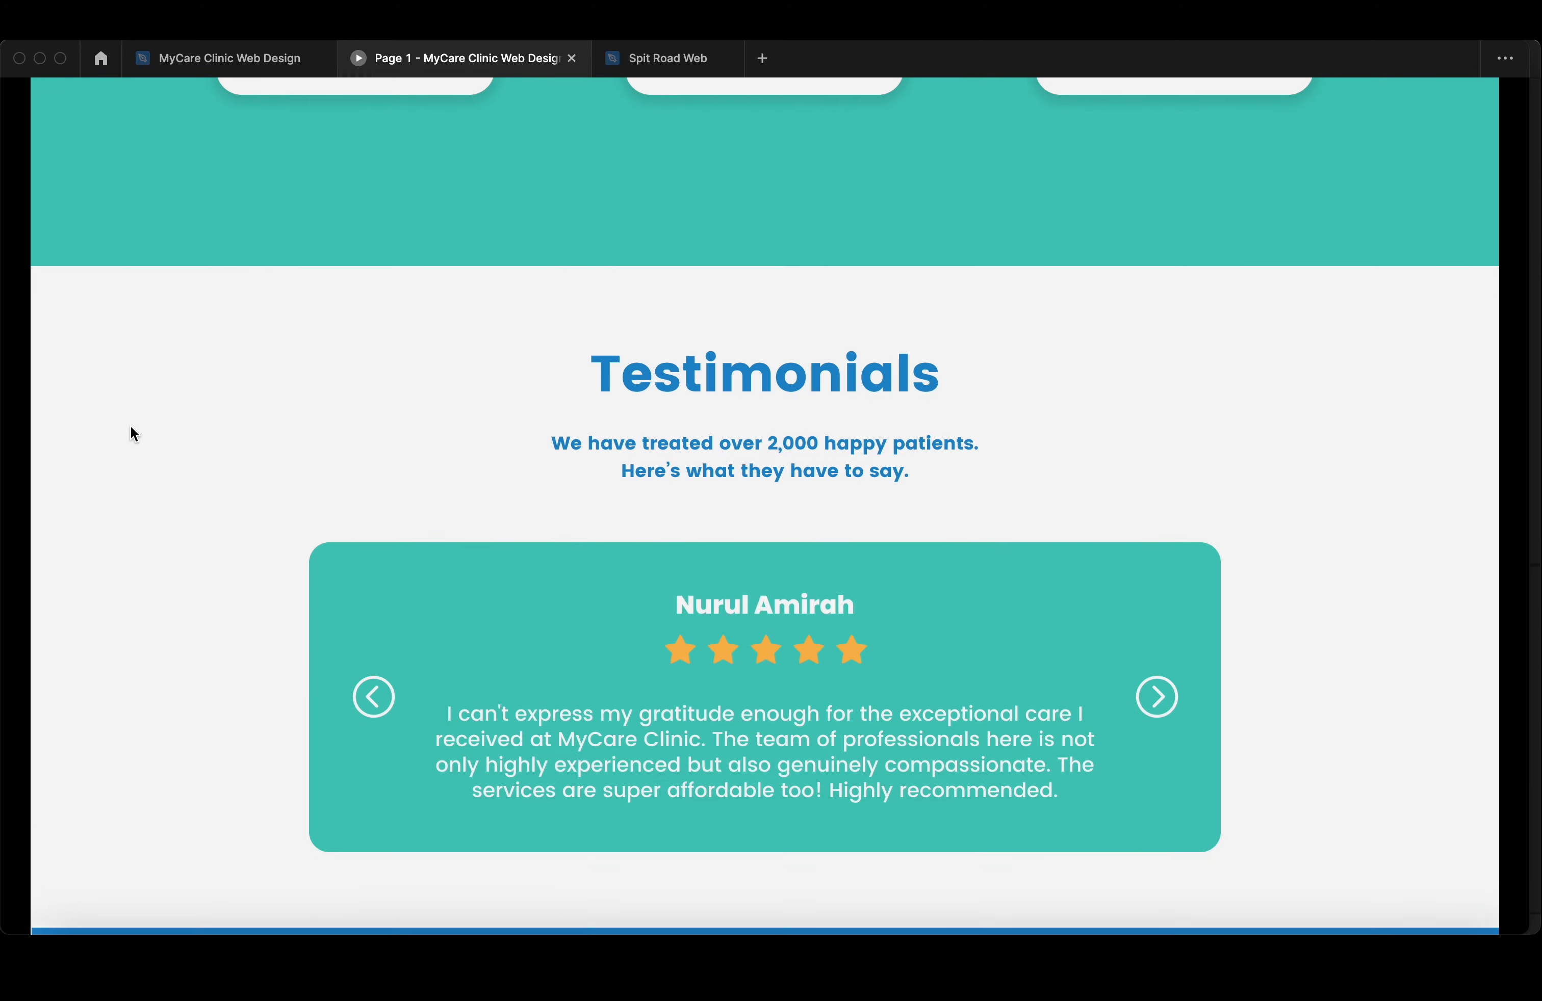
scroll(134, 434, down, 15)
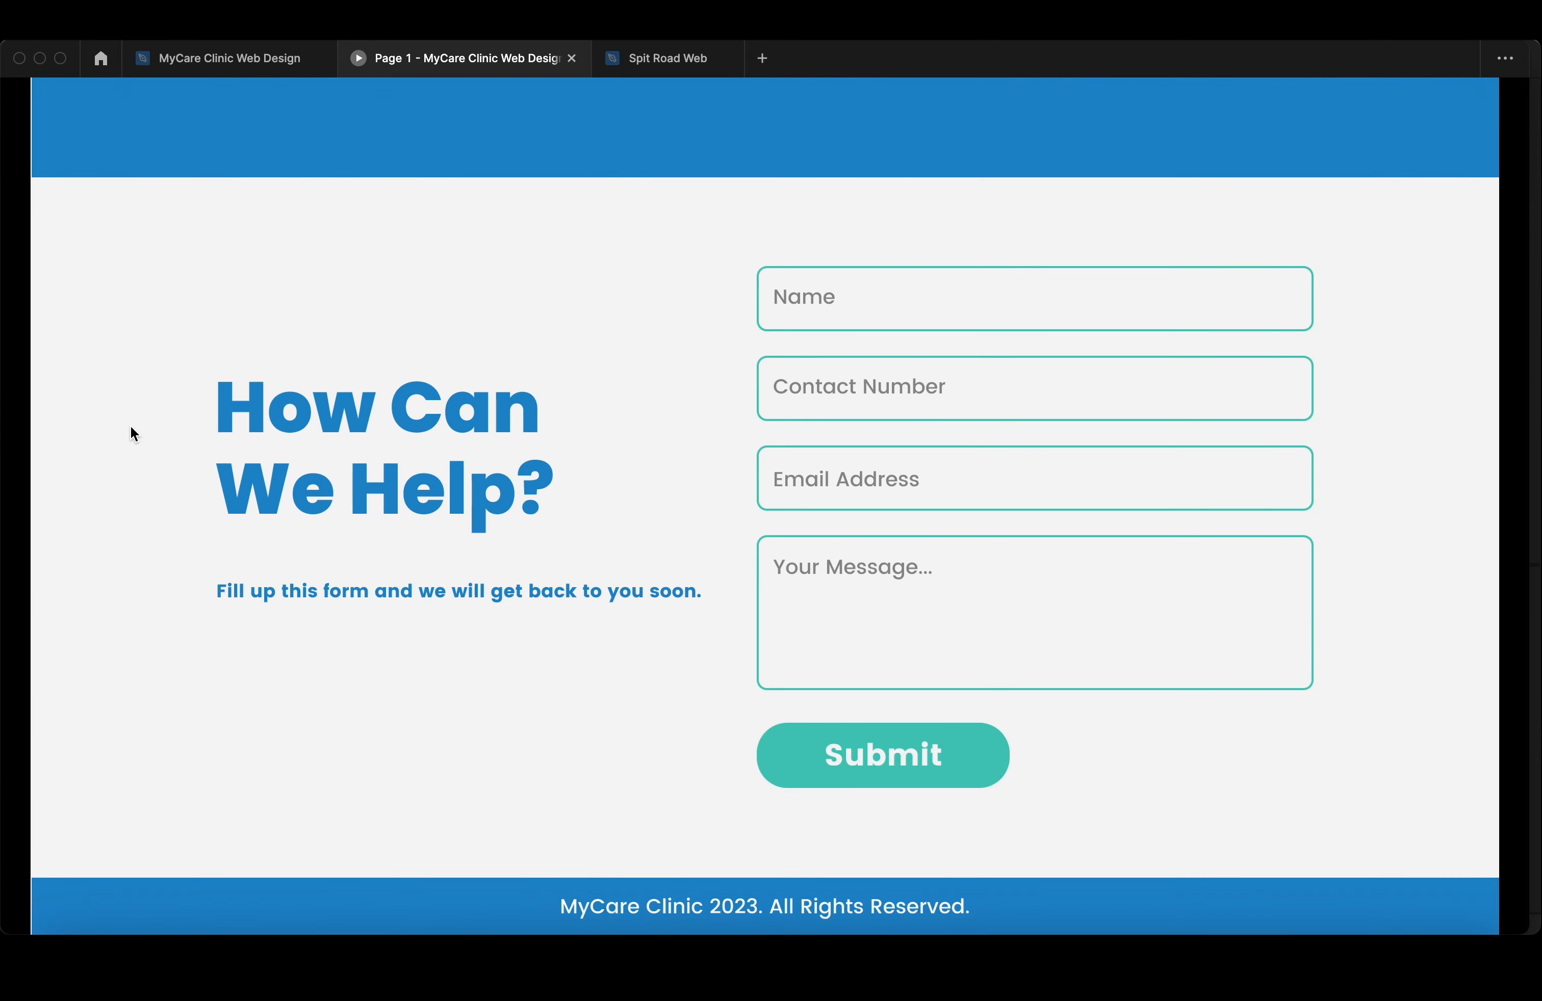
scroll(134, 434, up, 15)
scroll(131, 428, up, 5)
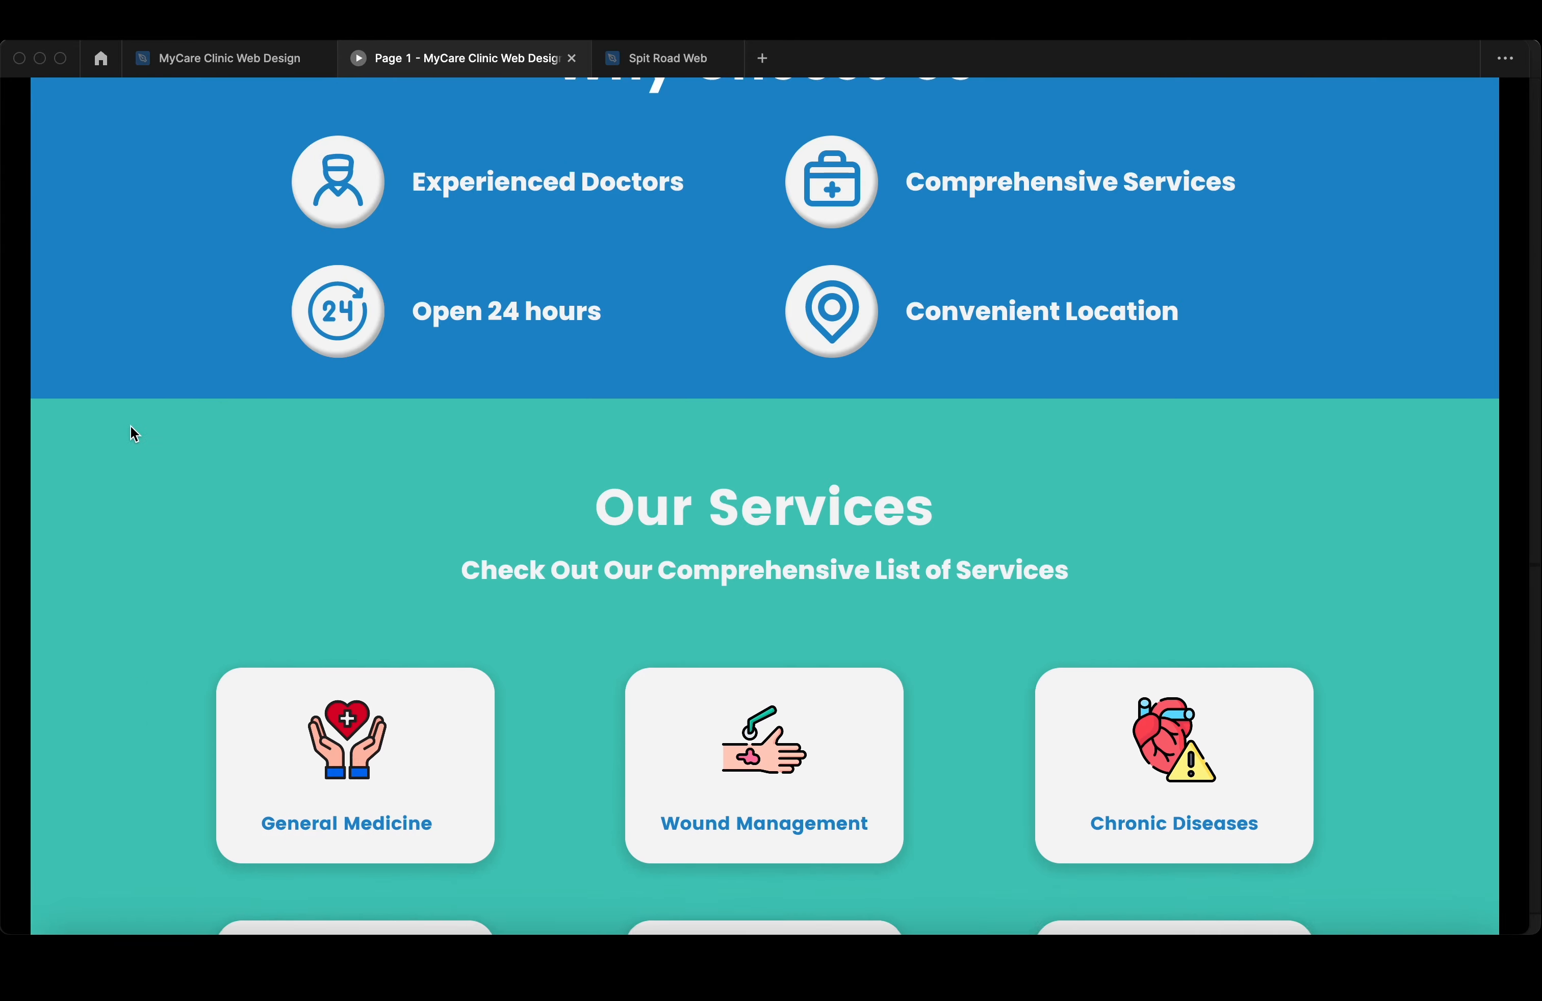